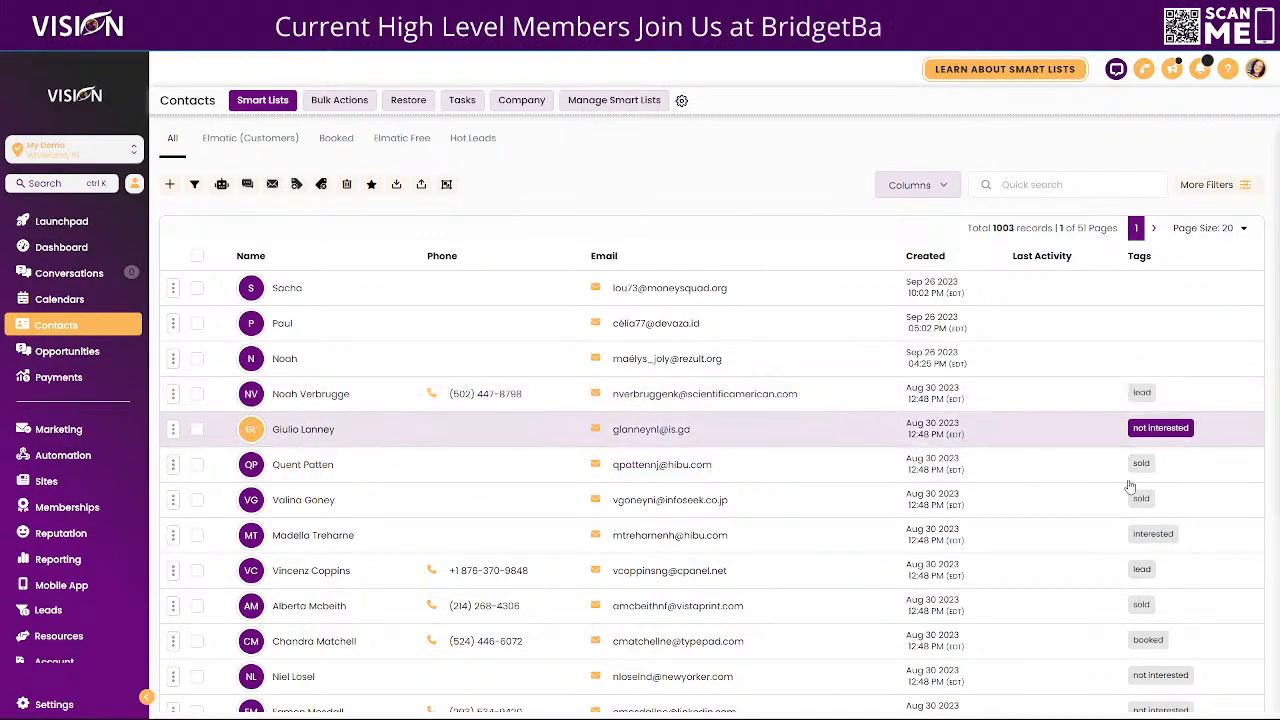
{"action": "scroll", "coordinate": [1152, 680], "scroll_direction": "down", "scroll_amount": 3}
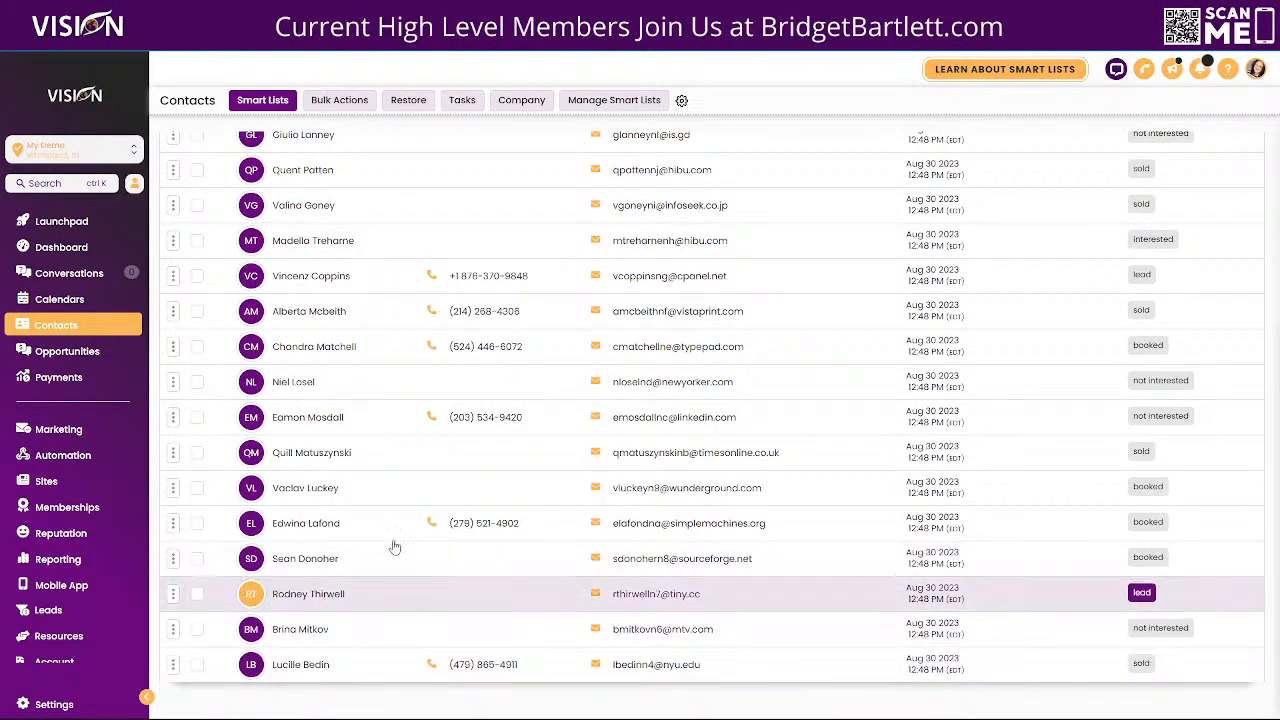
{"action": "scroll", "coordinate": [924, 411], "scroll_direction": "up", "scroll_amount": 3}
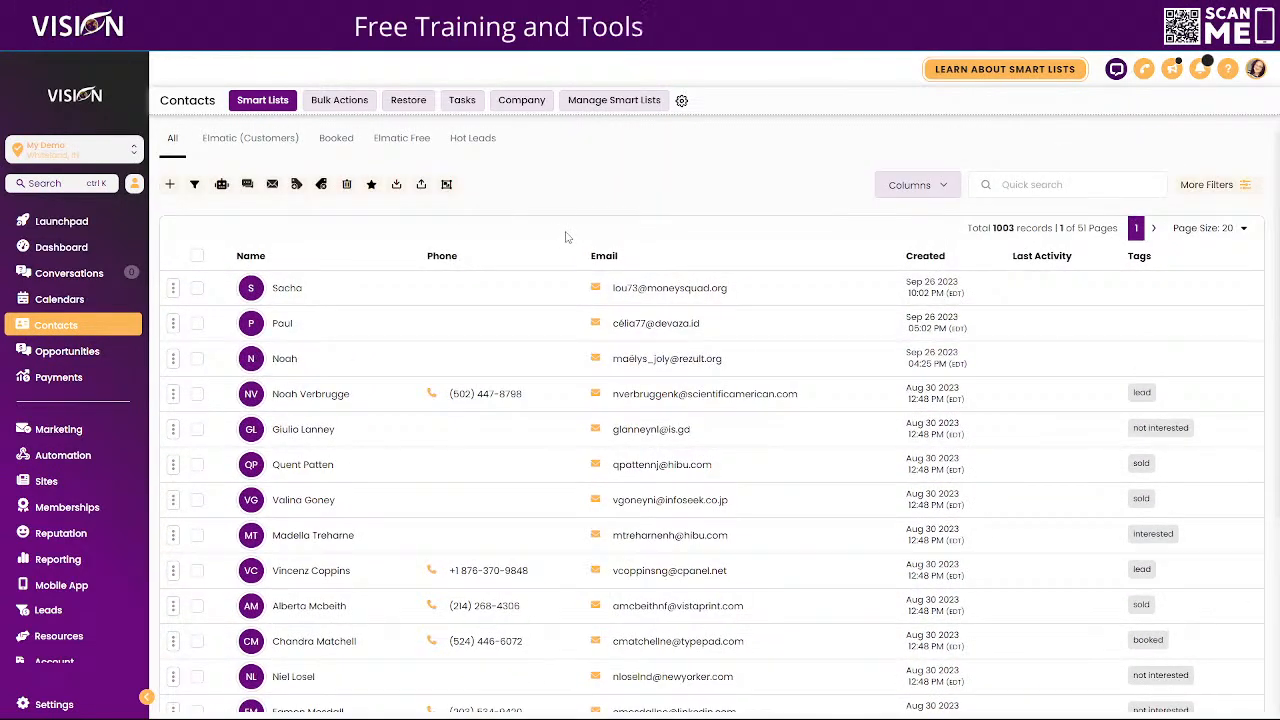
Create a new blank workflow in the Automation area
{"action": "left_click", "coordinate": [62, 455]}
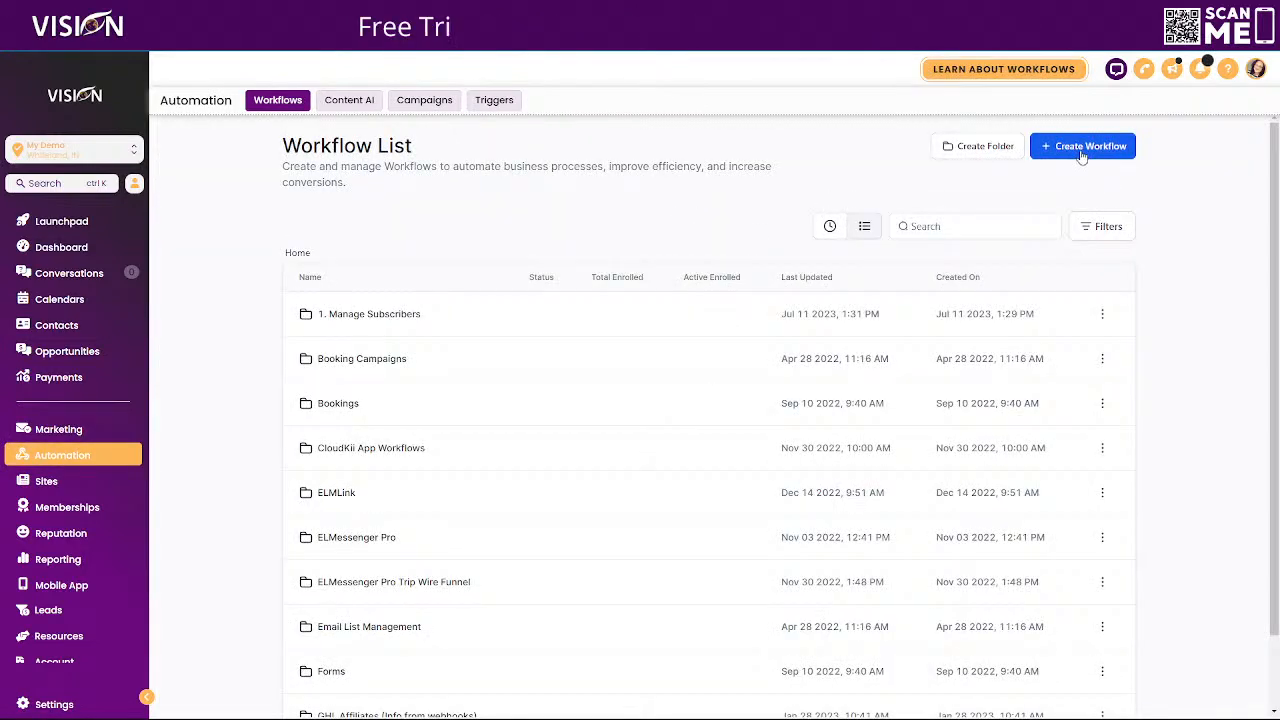
{"action": "left_click", "coordinate": [1082, 146]}
{"action": "left_click", "coordinate": [470, 340]}
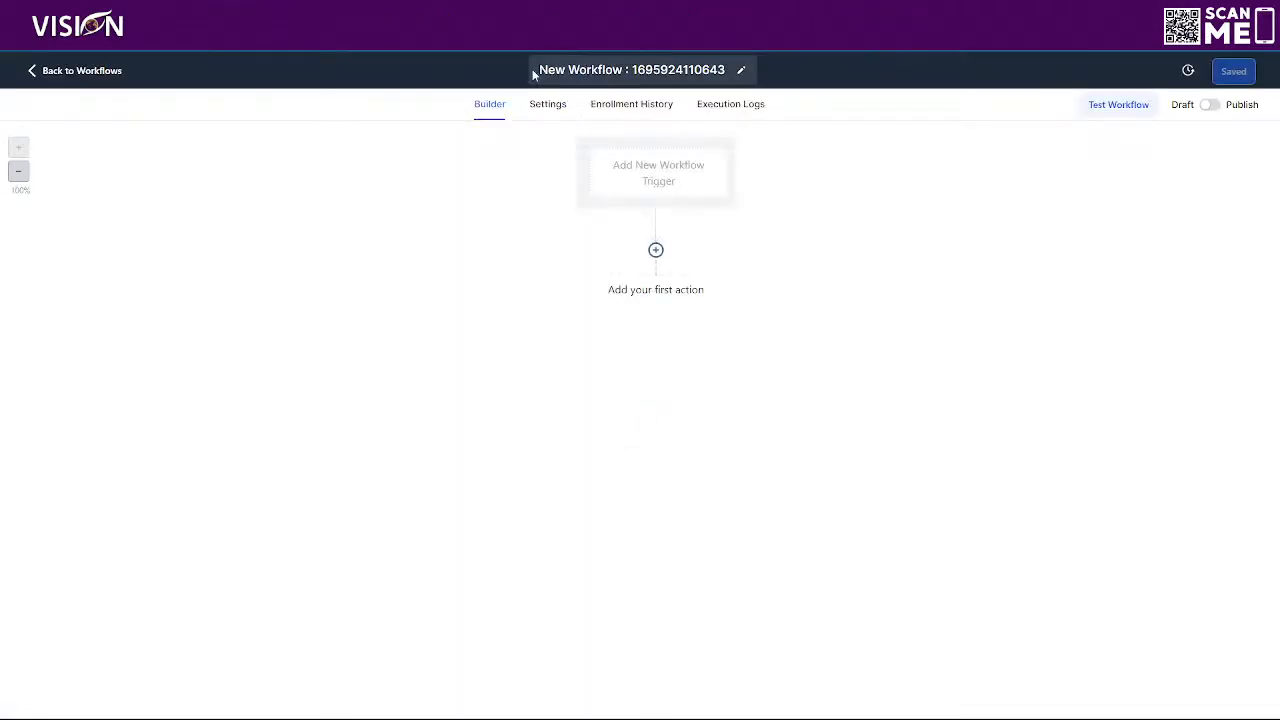
Rename the new workflow as Training 1
{"action": "left_click_drag", "start_coordinate": [537, 71], "coordinate": [726, 73]}
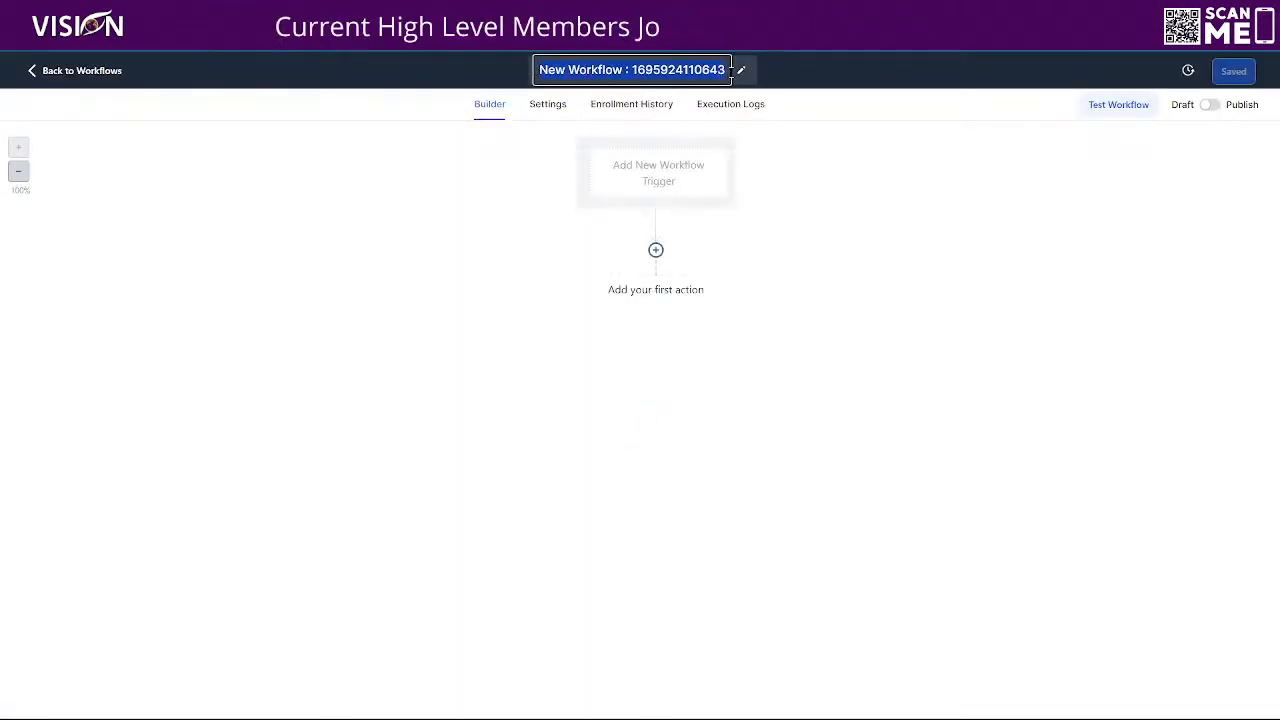
{"action": "type", "text": "Trainin"}
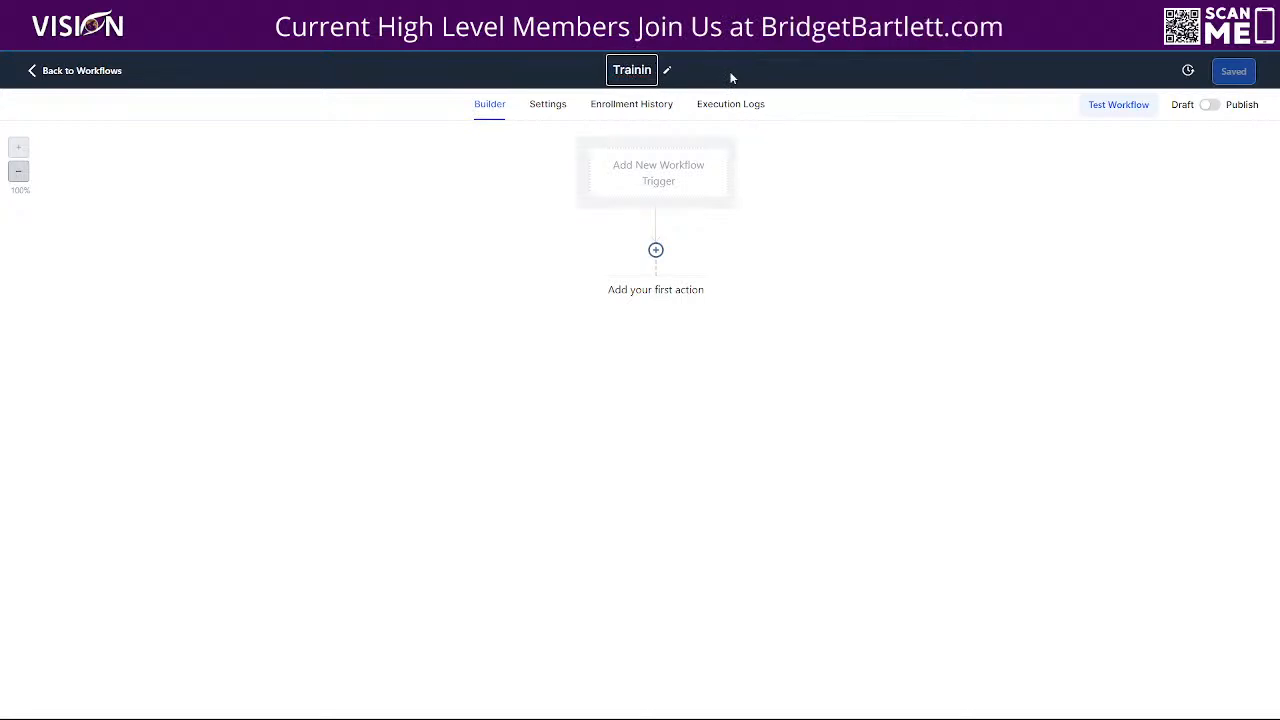
{"action": "type", "text": "g 1"}
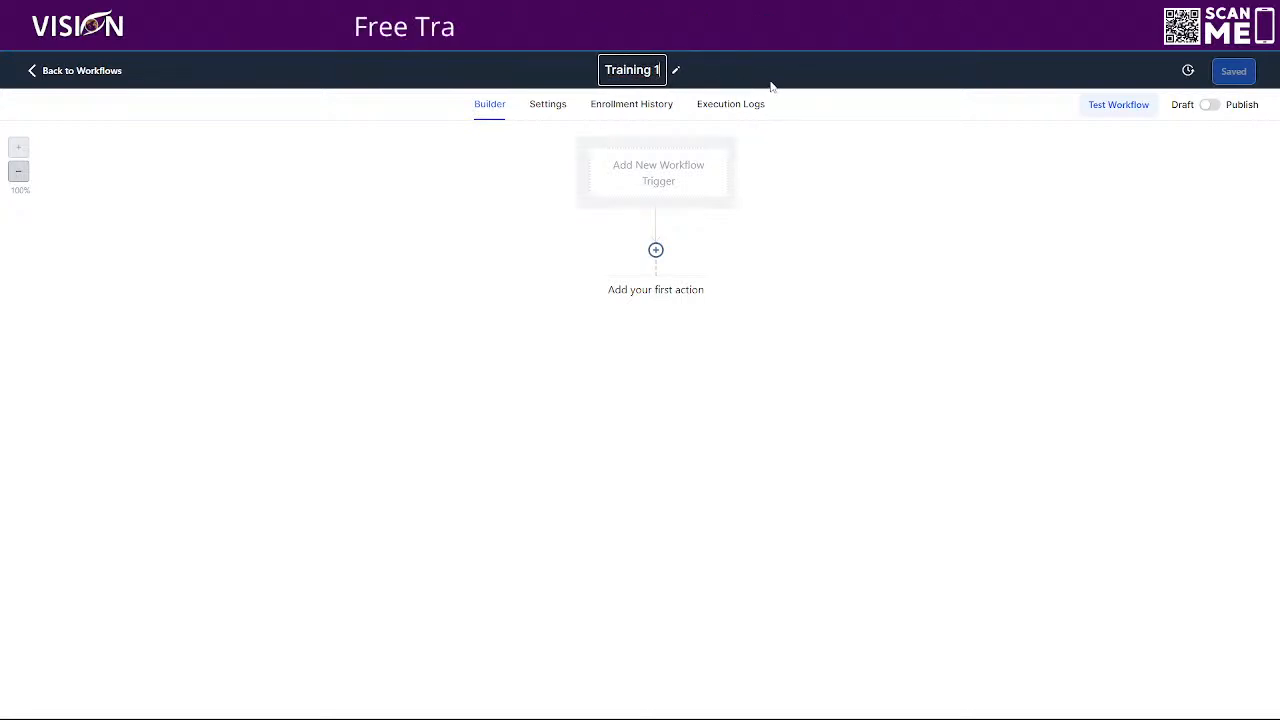
{"action": "key", "text": "Return"}
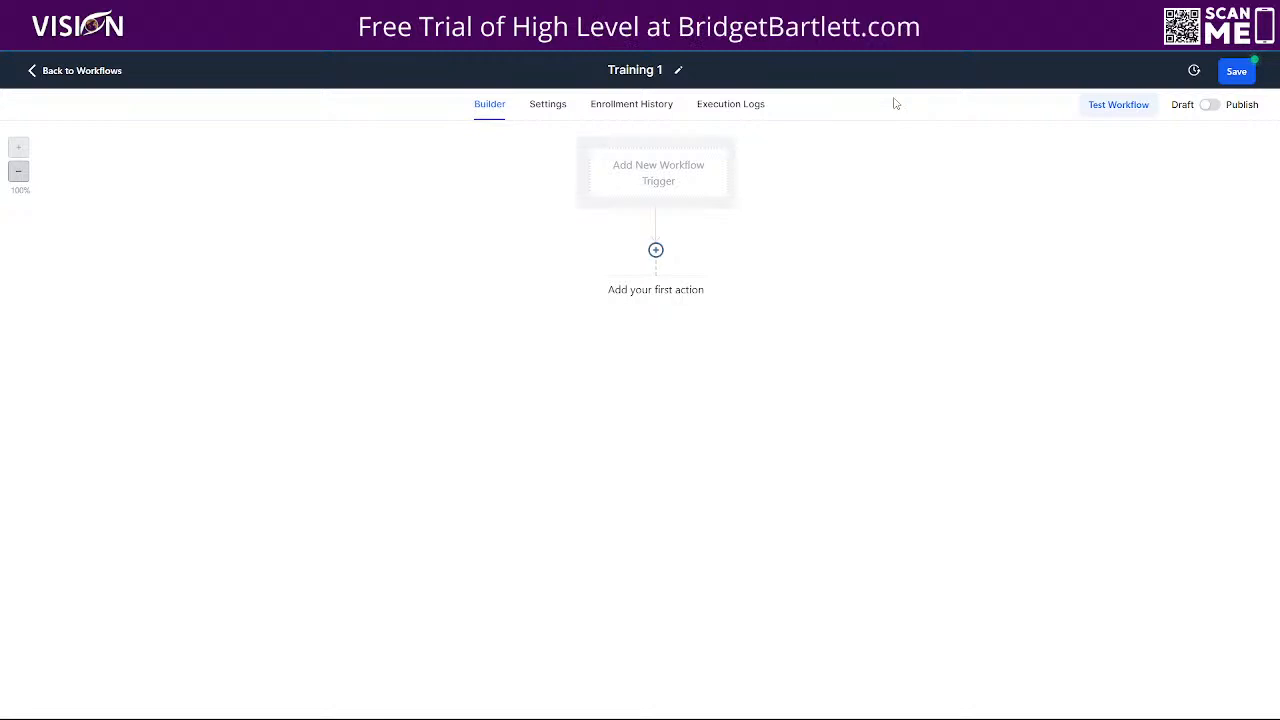
Add and save a Form Submitted trigger filtered so that the form is Booking Form
{"action": "left_click", "coordinate": [667, 183]}
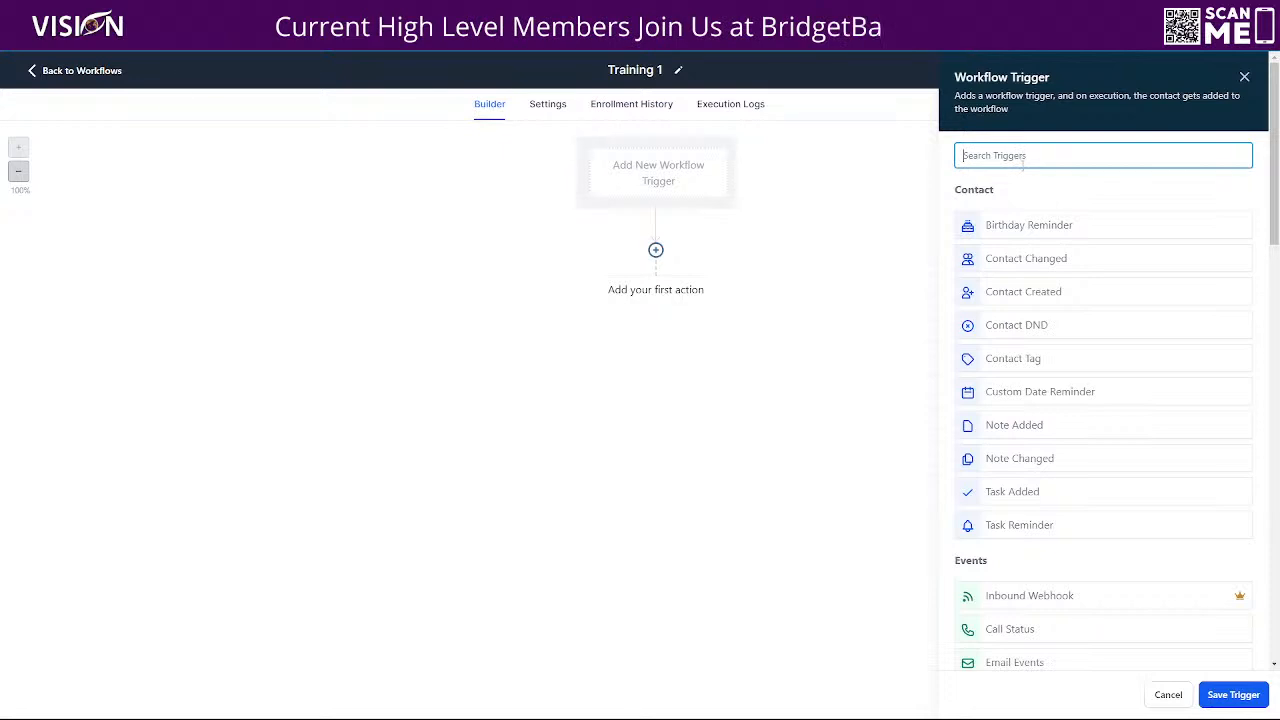
{"action": "type", "text": "form"}
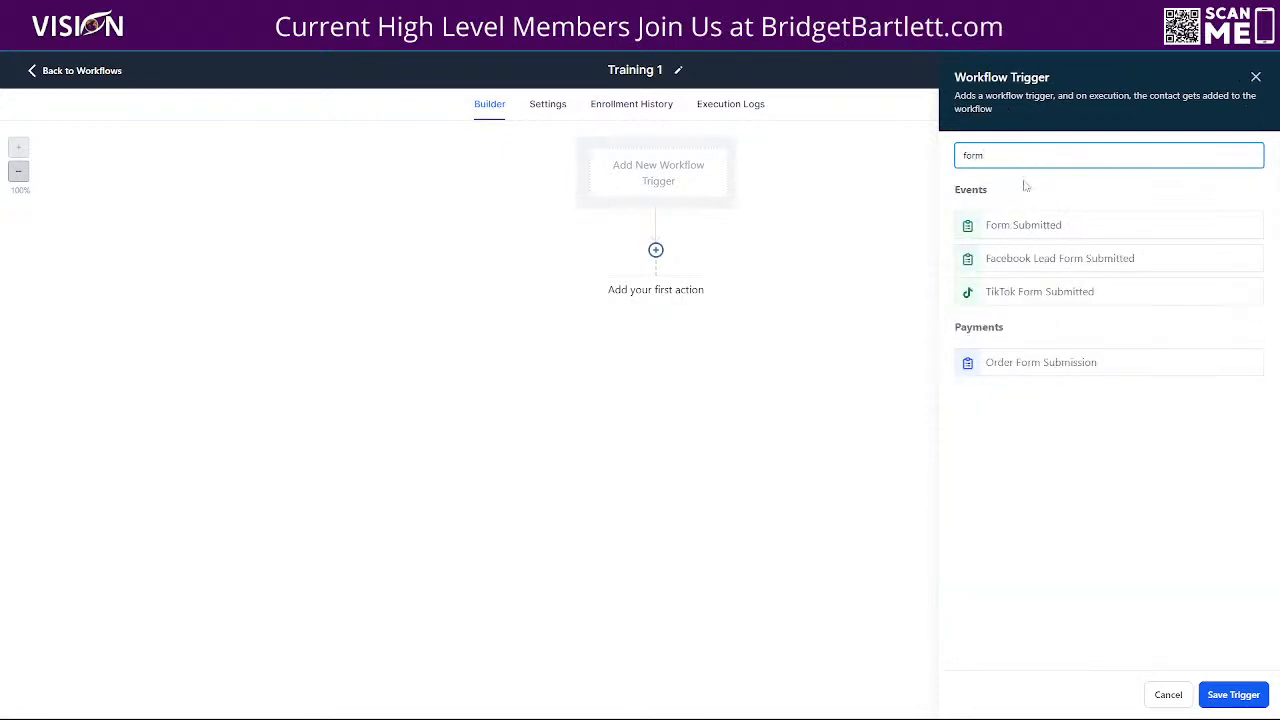
{"action": "left_click", "coordinate": [1028, 226]}
{"action": "left_click", "coordinate": [743, 288]}
{"action": "left_click", "coordinate": [757, 300]}
{"action": "left_click", "coordinate": [800, 390]}
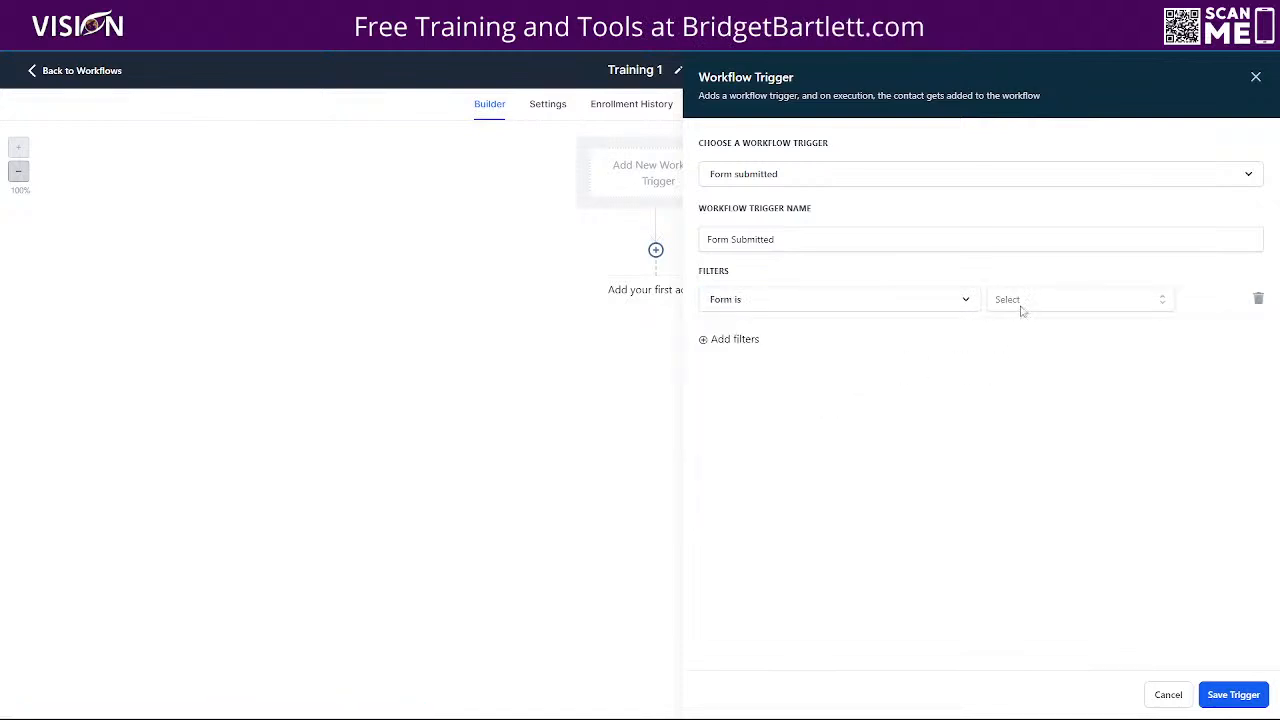
{"action": "left_click", "coordinate": [1020, 307]}
{"action": "left_click", "coordinate": [1017, 385]}
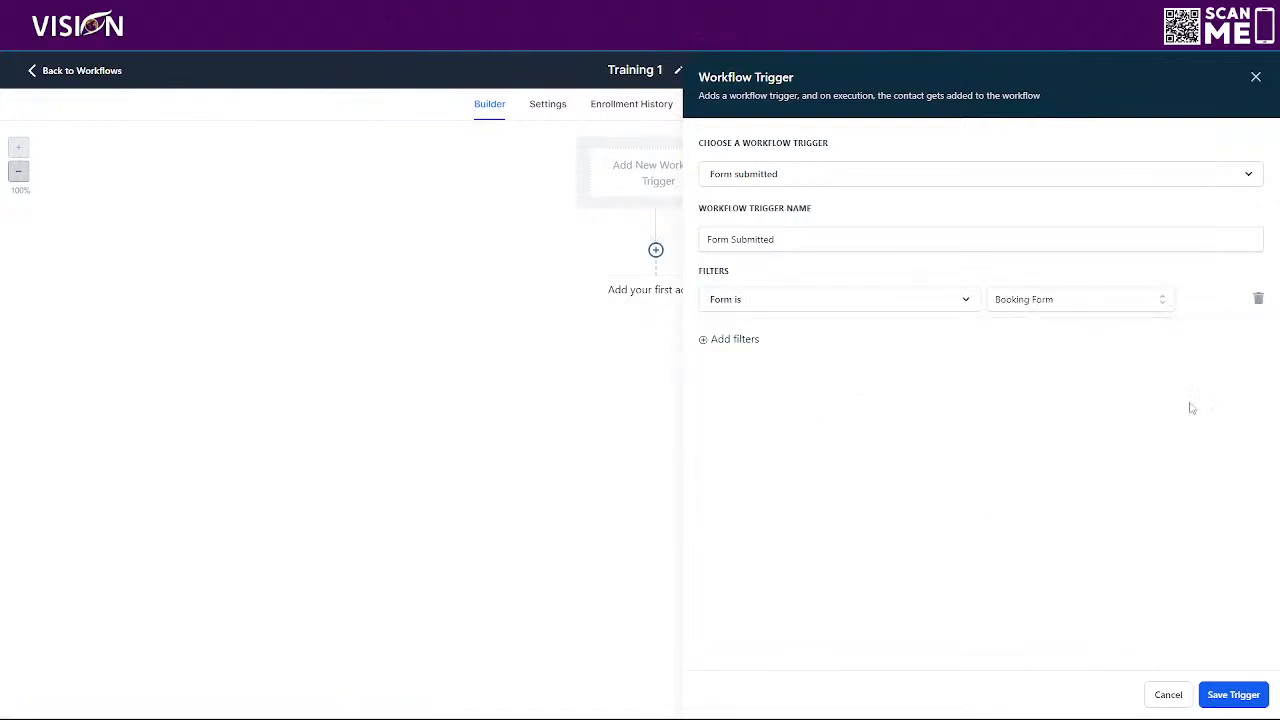
{"action": "left_click", "coordinate": [1234, 697]}
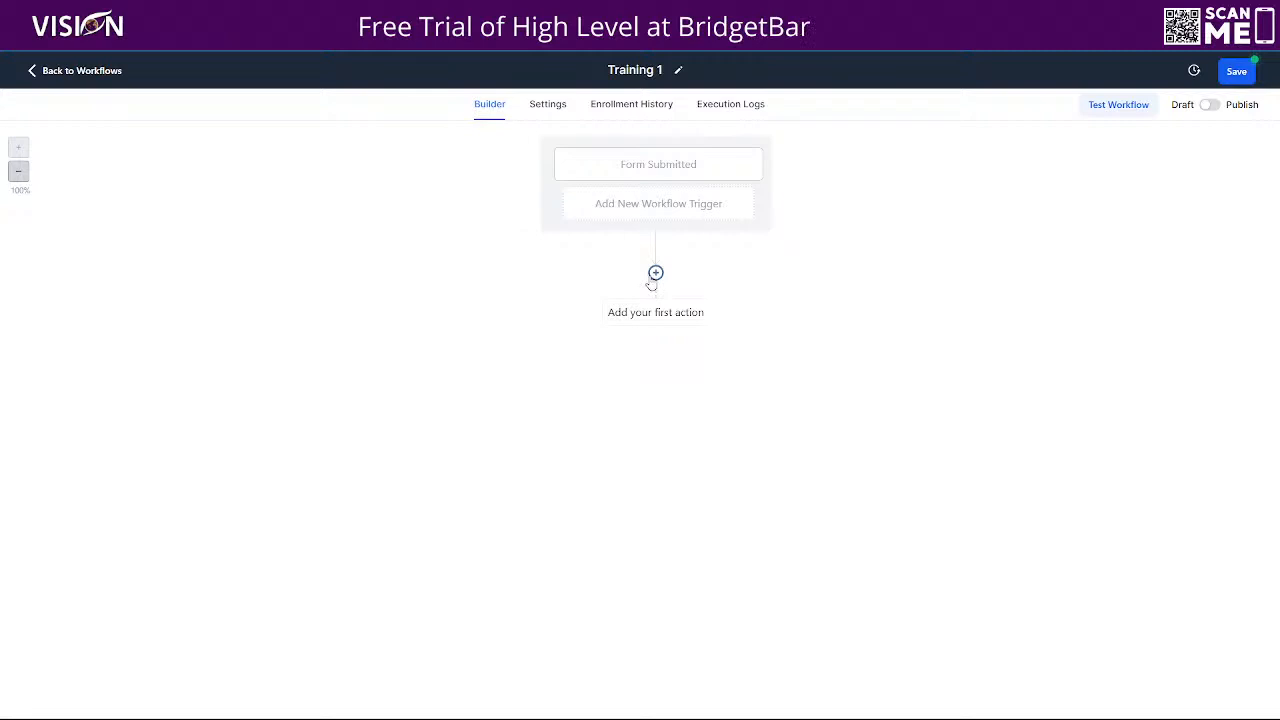
Add an Add Contact Tag action that applies the tag "booked" as the workflow's first action and save it
{"action": "left_click", "coordinate": [655, 273]}
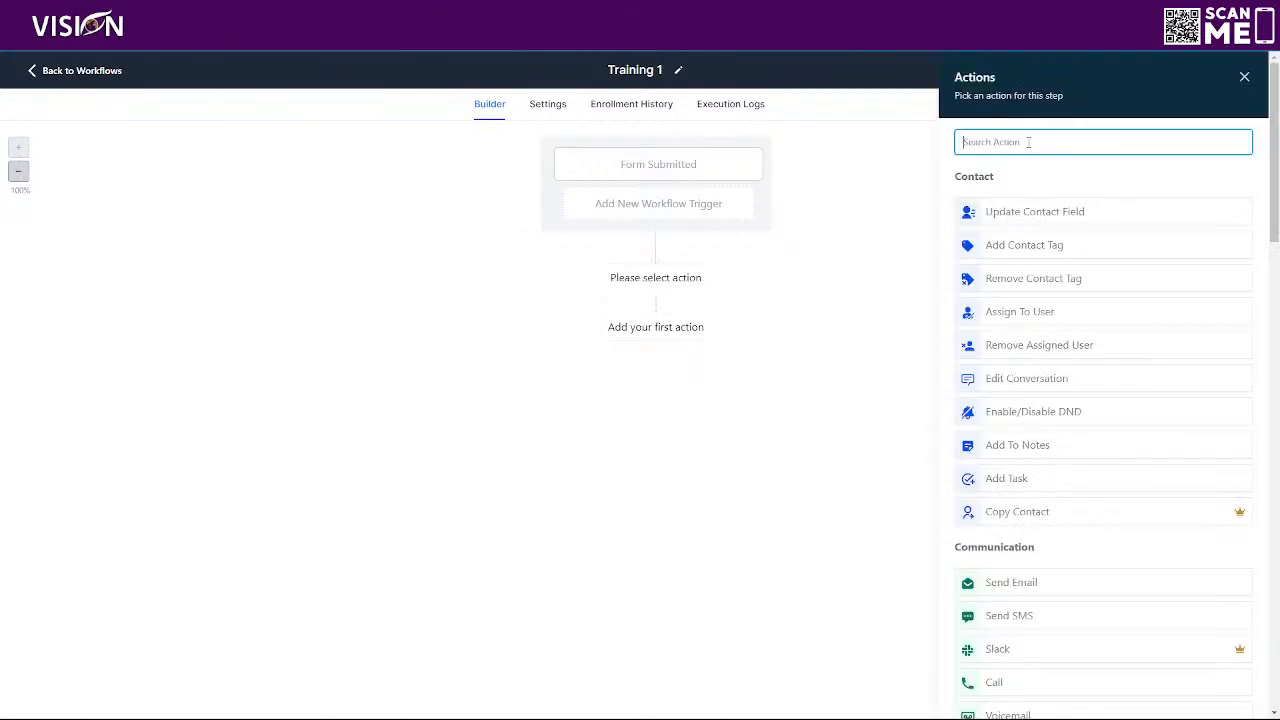
{"action": "left_click", "coordinate": [1055, 248]}
{"action": "left_click", "coordinate": [1010, 228]}
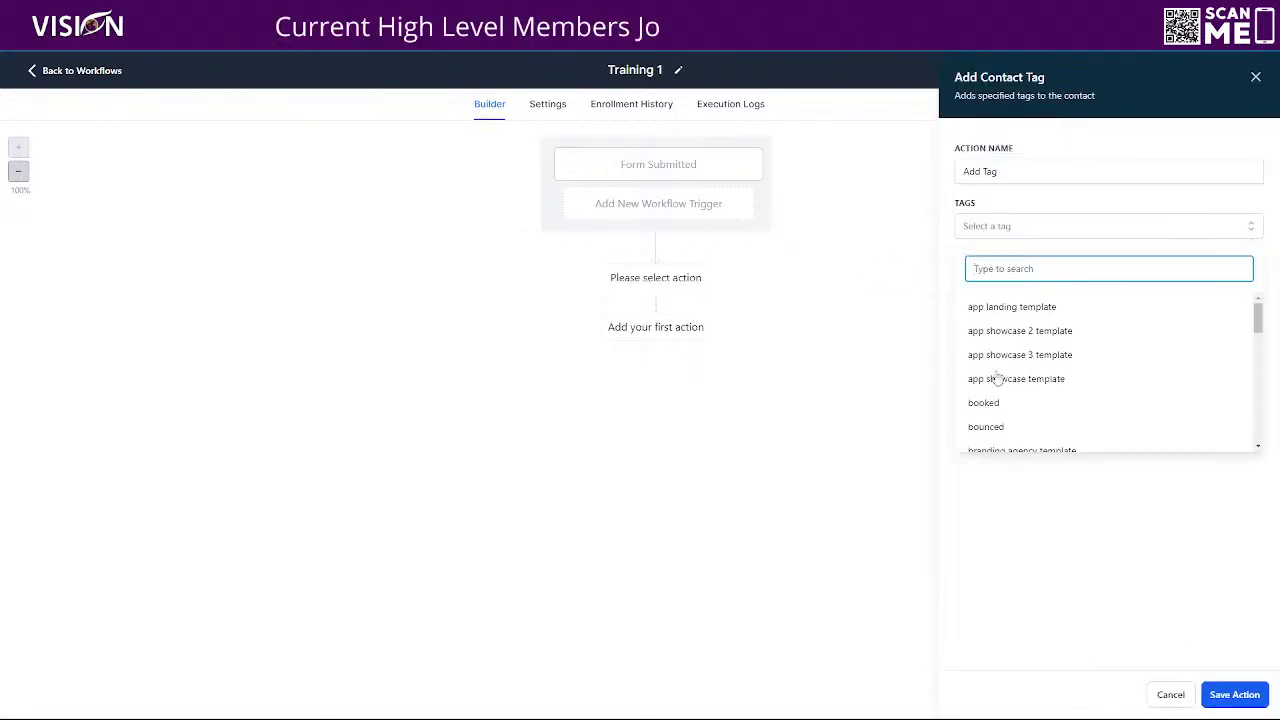
{"action": "left_click", "coordinate": [985, 409]}
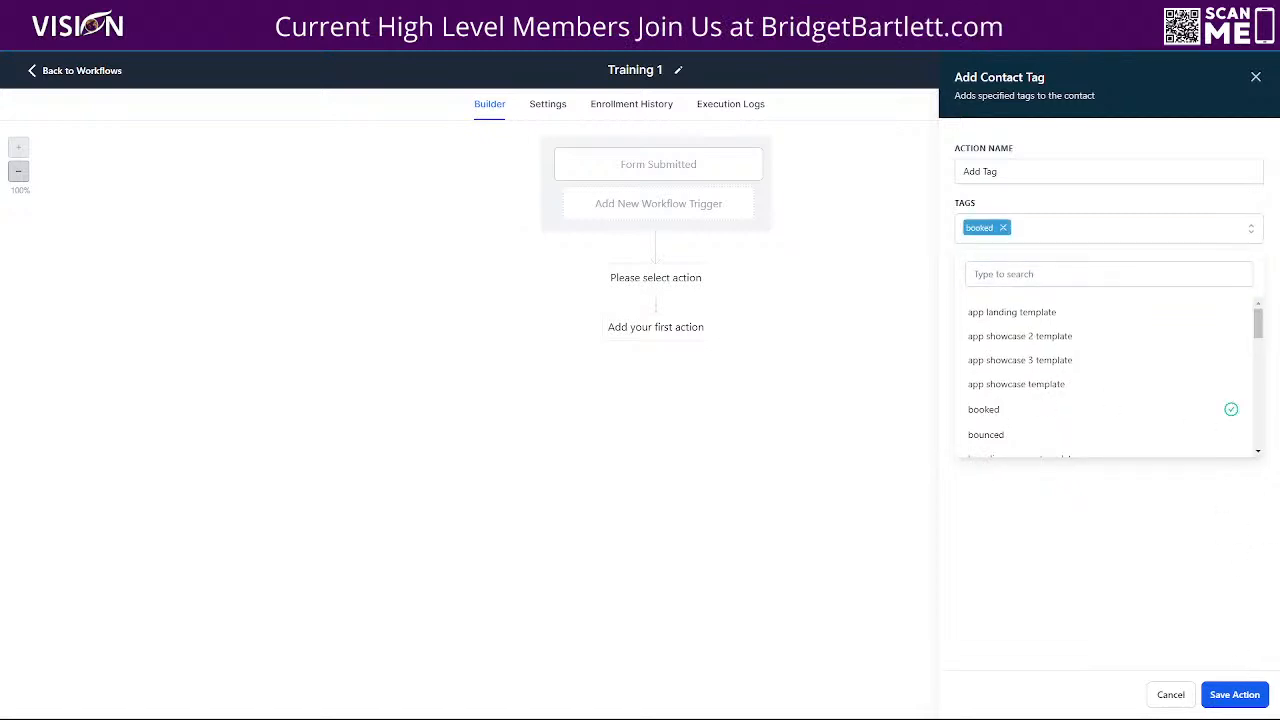
{"action": "left_click", "coordinate": [1233, 694]}
Insert a Create/Update Opportunity action after the Add Tag action
{"action": "left_click", "coordinate": [655, 357]}
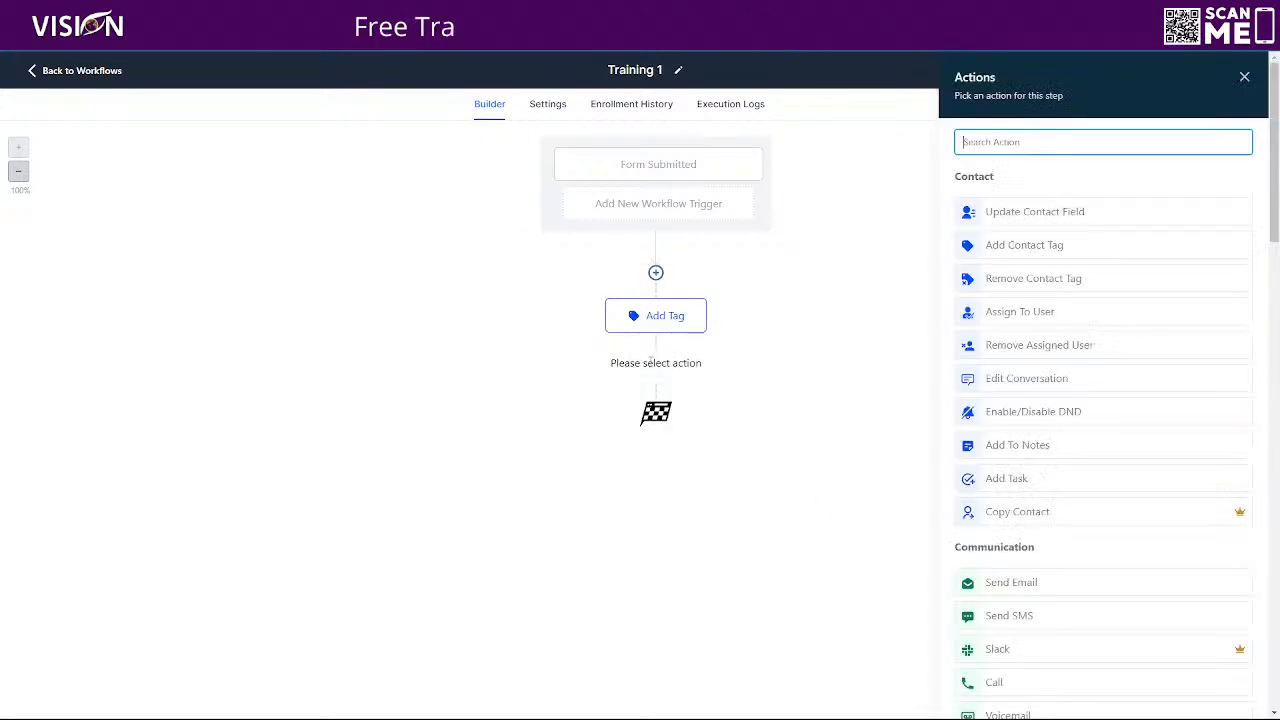
{"action": "scroll", "coordinate": [1116, 502], "scroll_direction": "down", "scroll_amount": 6}
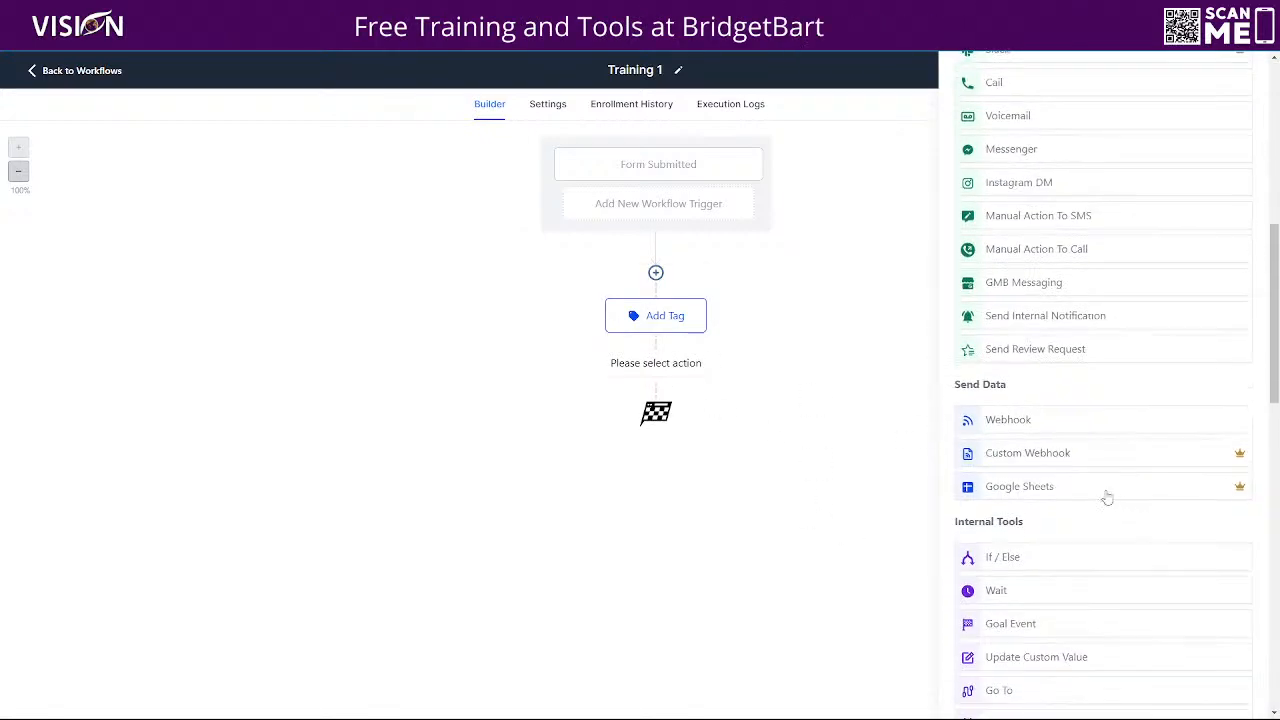
{"action": "scroll", "coordinate": [1112, 498], "scroll_direction": "down", "scroll_amount": 7}
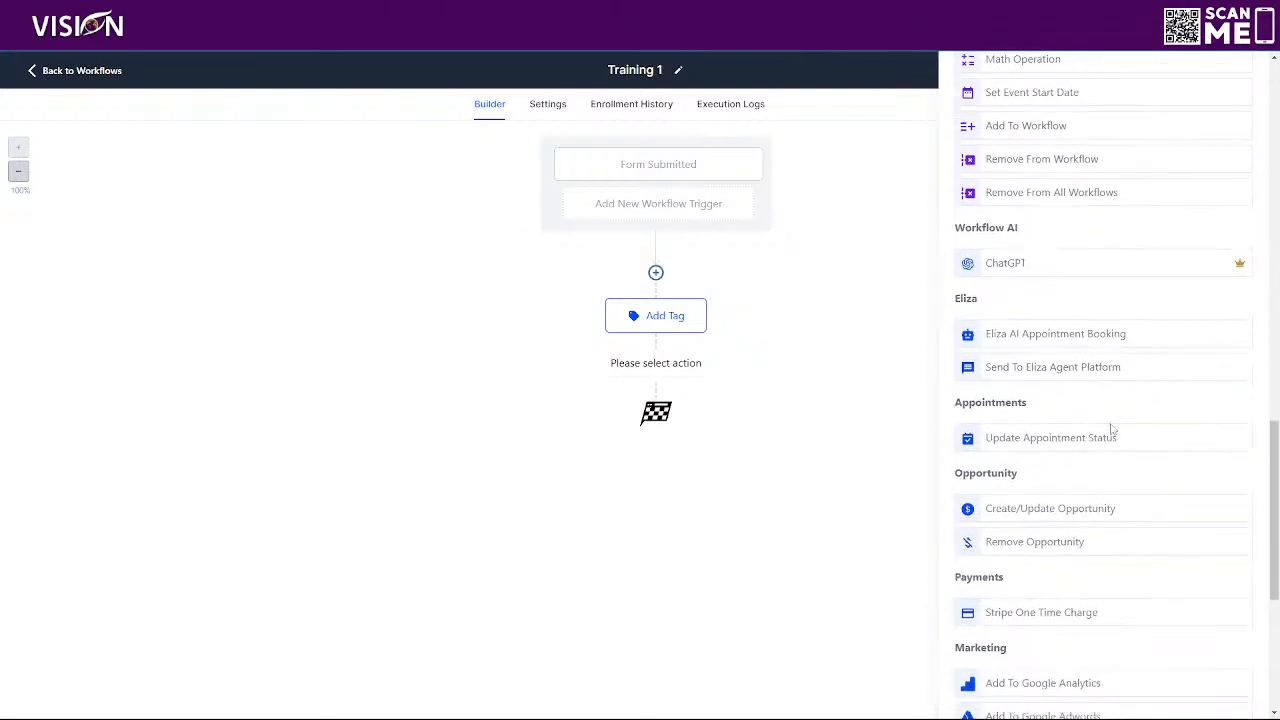
{"action": "scroll", "coordinate": [1112, 430], "scroll_direction": "down", "scroll_amount": 5}
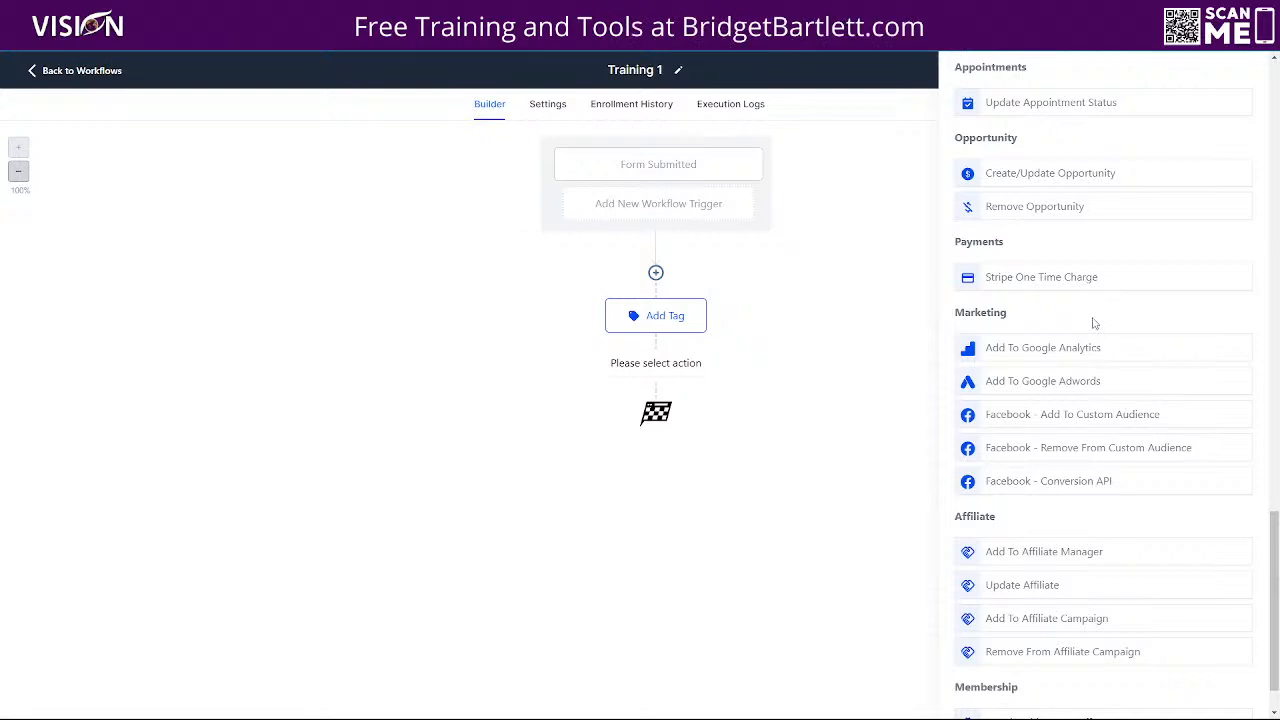
{"action": "scroll", "coordinate": [1100, 340], "scroll_direction": "down", "scroll_amount": 1}
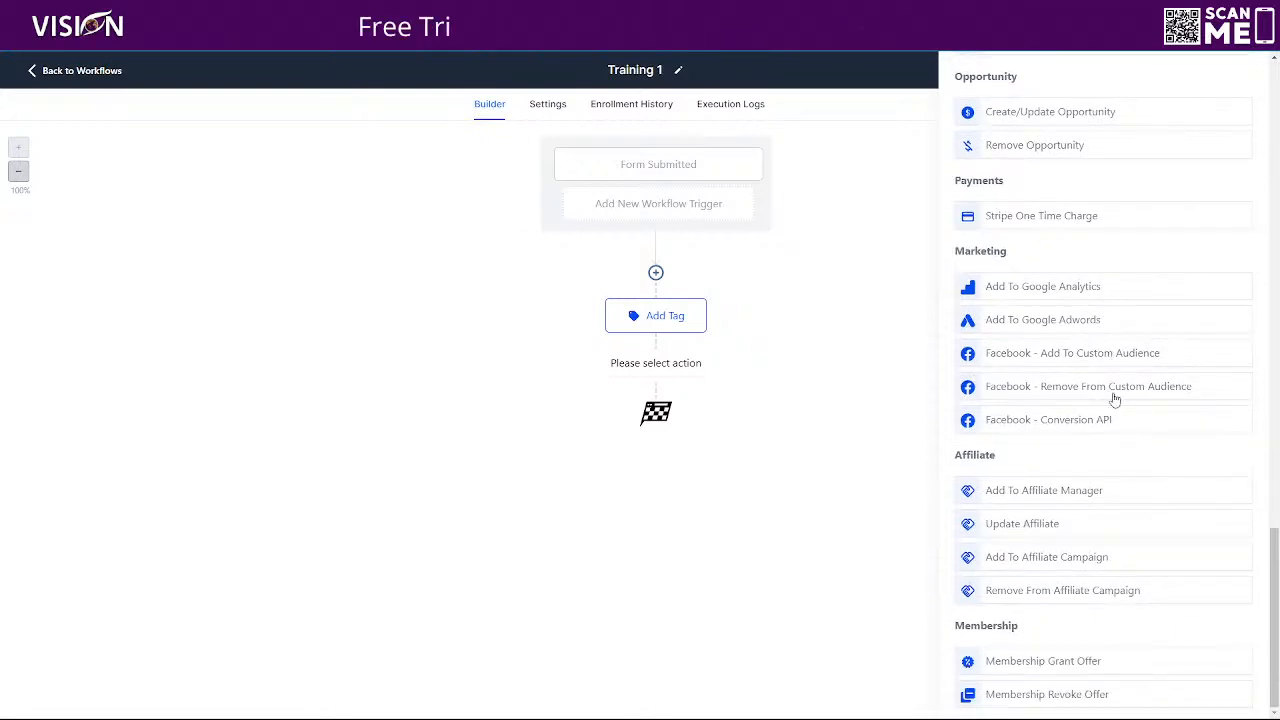
{"action": "scroll", "coordinate": [1108, 414], "scroll_direction": "up", "scroll_amount": 4}
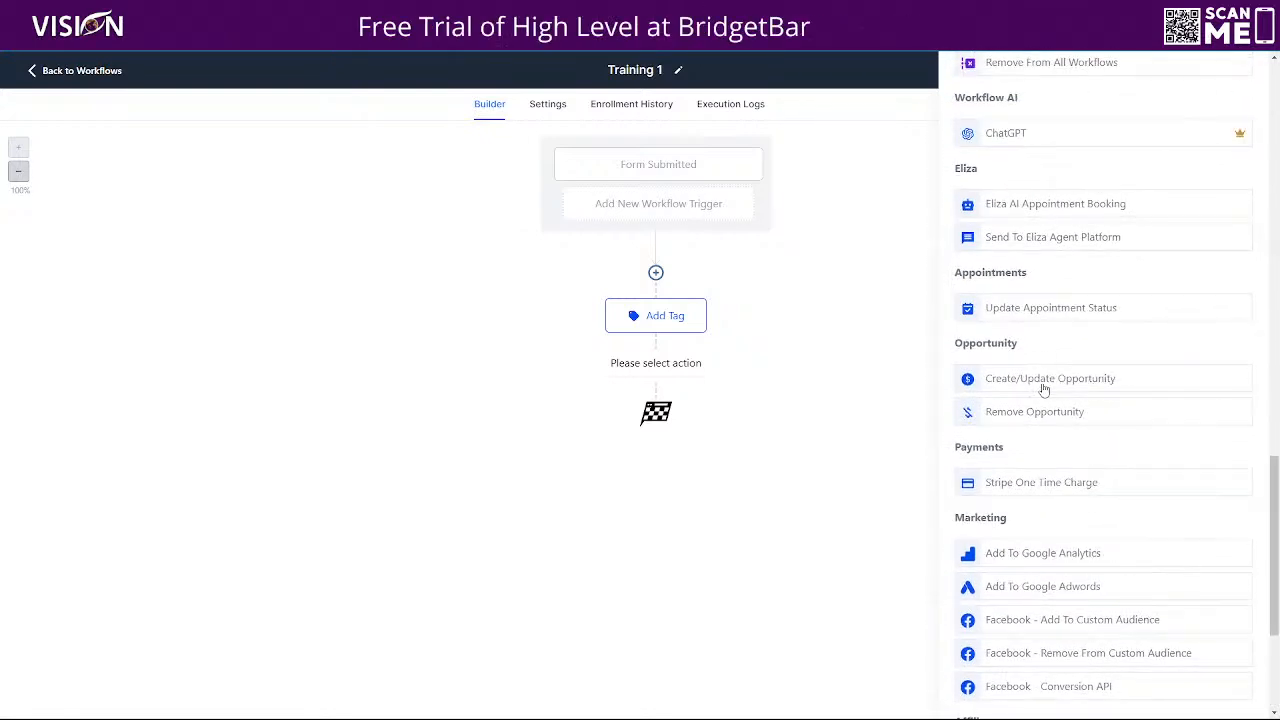
{"action": "left_click", "coordinate": [1043, 390]}
Set the opportunity action's pipeline to Leads and its pipeline stage to Cold
{"action": "left_click", "coordinate": [905, 227]}
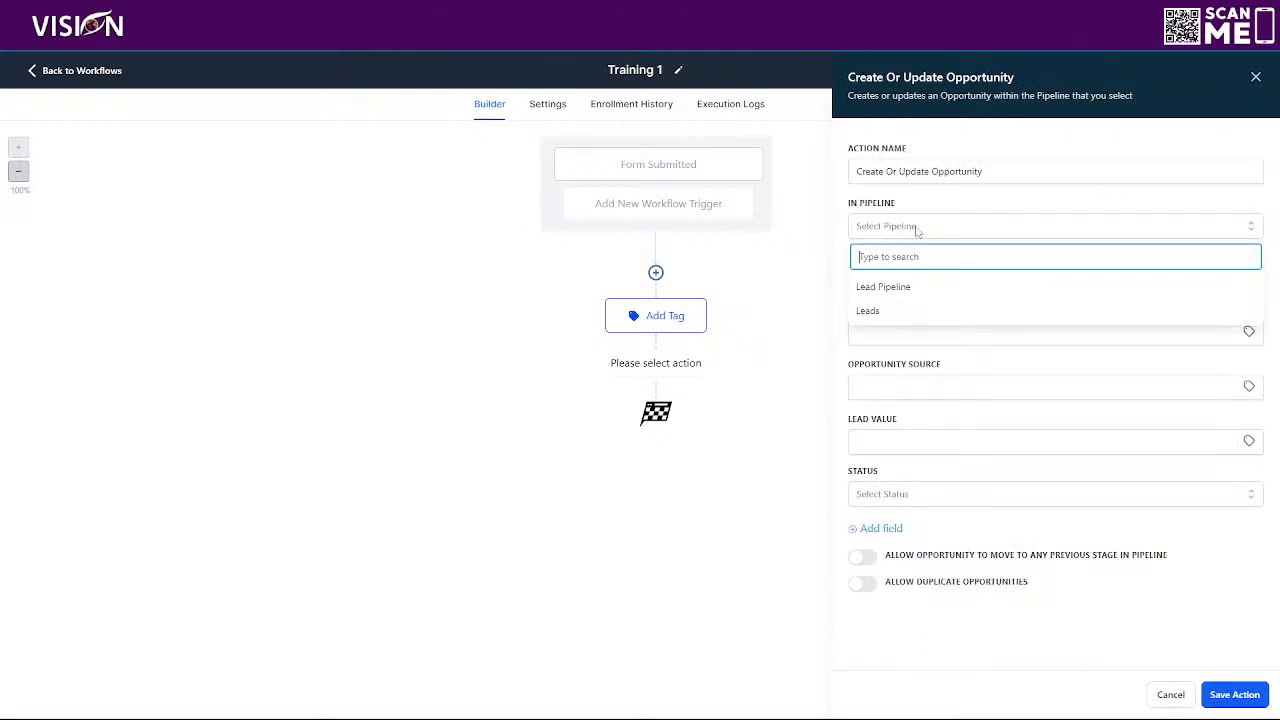
{"action": "left_click", "coordinate": [872, 311]}
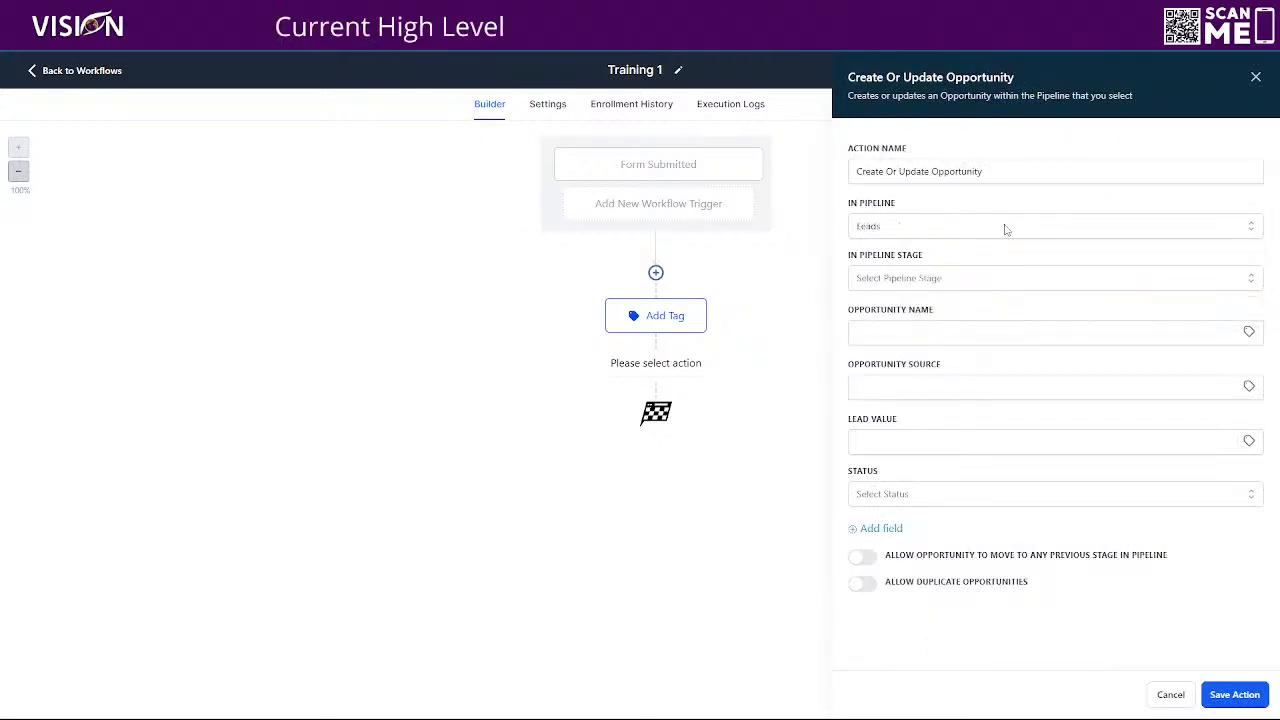
{"action": "left_click", "coordinate": [913, 279]}
{"action": "left_click", "coordinate": [930, 338]}
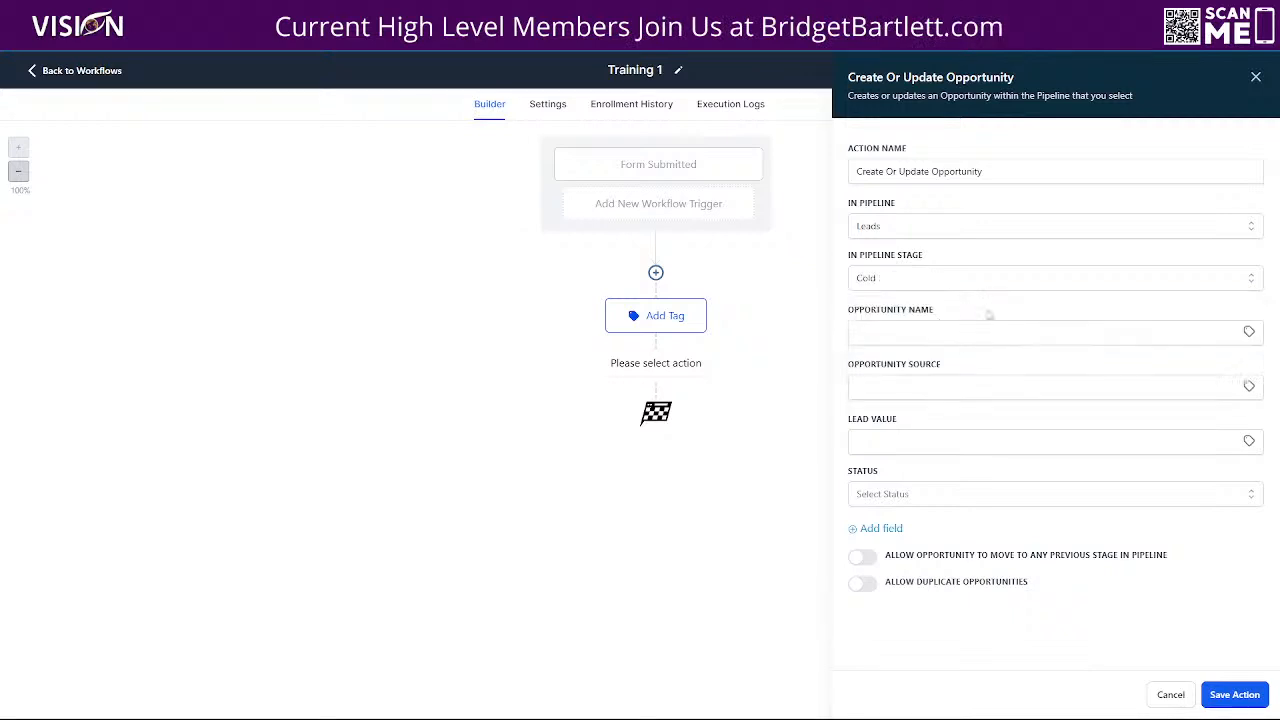
Fill the opportunity name with the custom value {{contact.name}} and the opportunity source with {{contact.source}}
{"action": "left_click", "coordinate": [888, 340]}
{"action": "left_click", "coordinate": [1249, 331]}
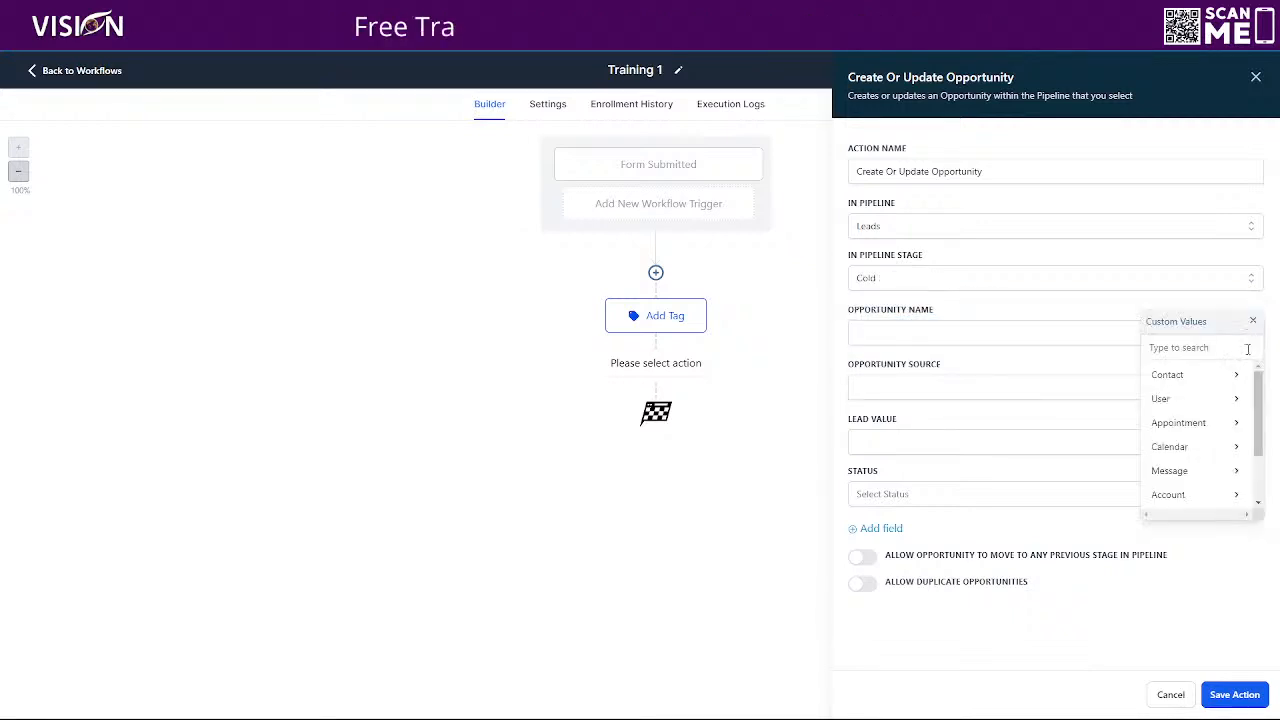
{"action": "left_click", "coordinate": [1157, 376]}
{"action": "left_click", "coordinate": [1185, 376]}
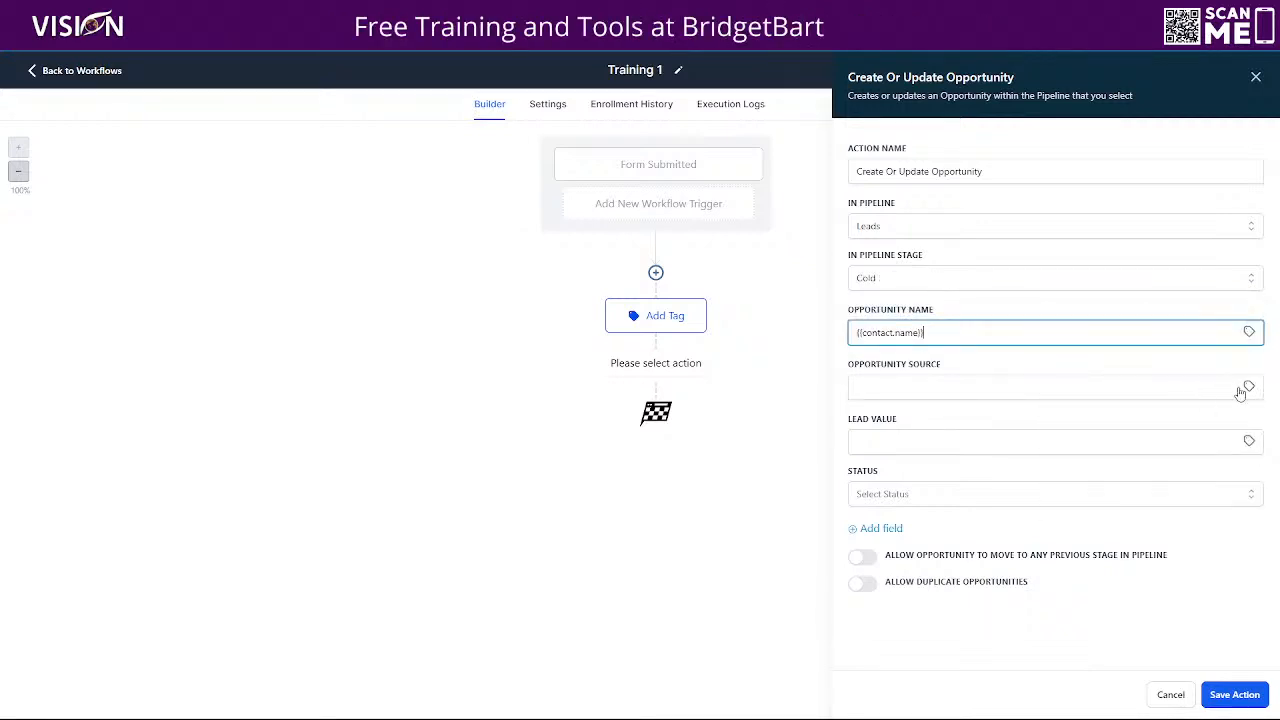
{"action": "left_click", "coordinate": [1248, 388]}
{"action": "left_click", "coordinate": [1231, 428]}
{"action": "scroll", "coordinate": [1195, 490], "scroll_direction": "down", "scroll_amount": 3}
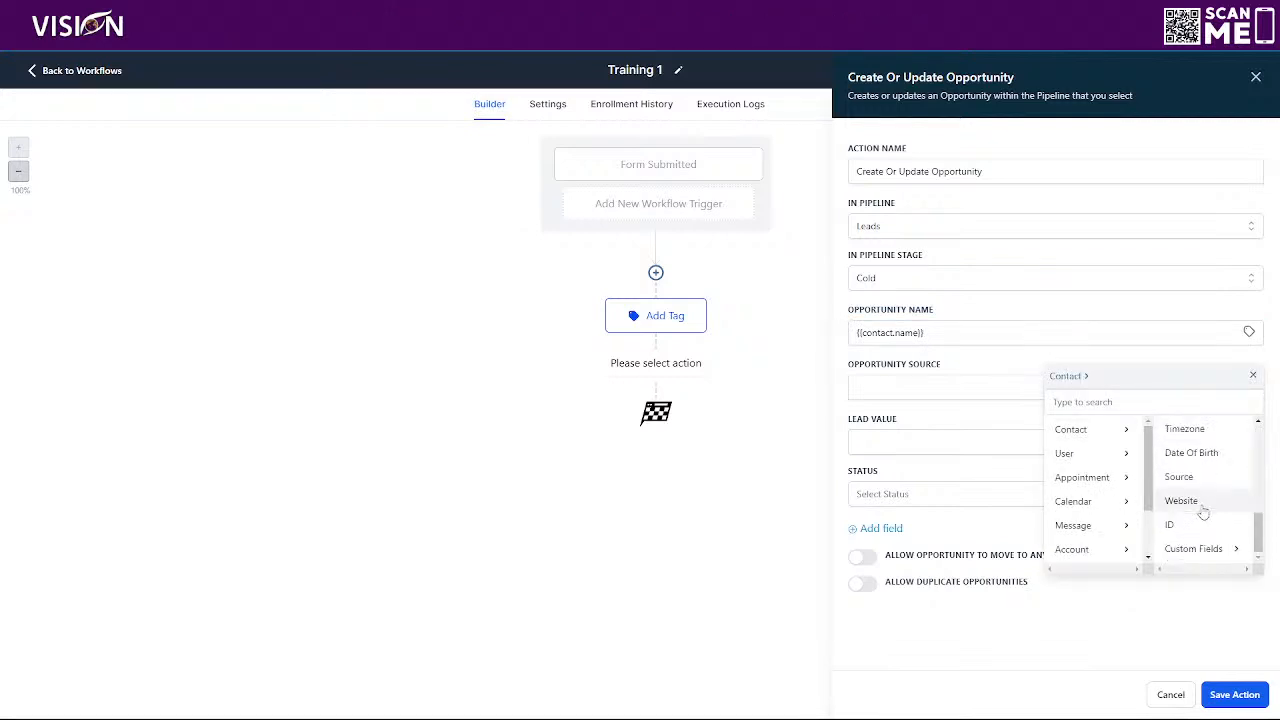
{"action": "left_click", "coordinate": [1190, 479]}
Set the opportunity's status to open, leaving the lead value empty, and save the action
{"action": "left_click", "coordinate": [922, 446]}
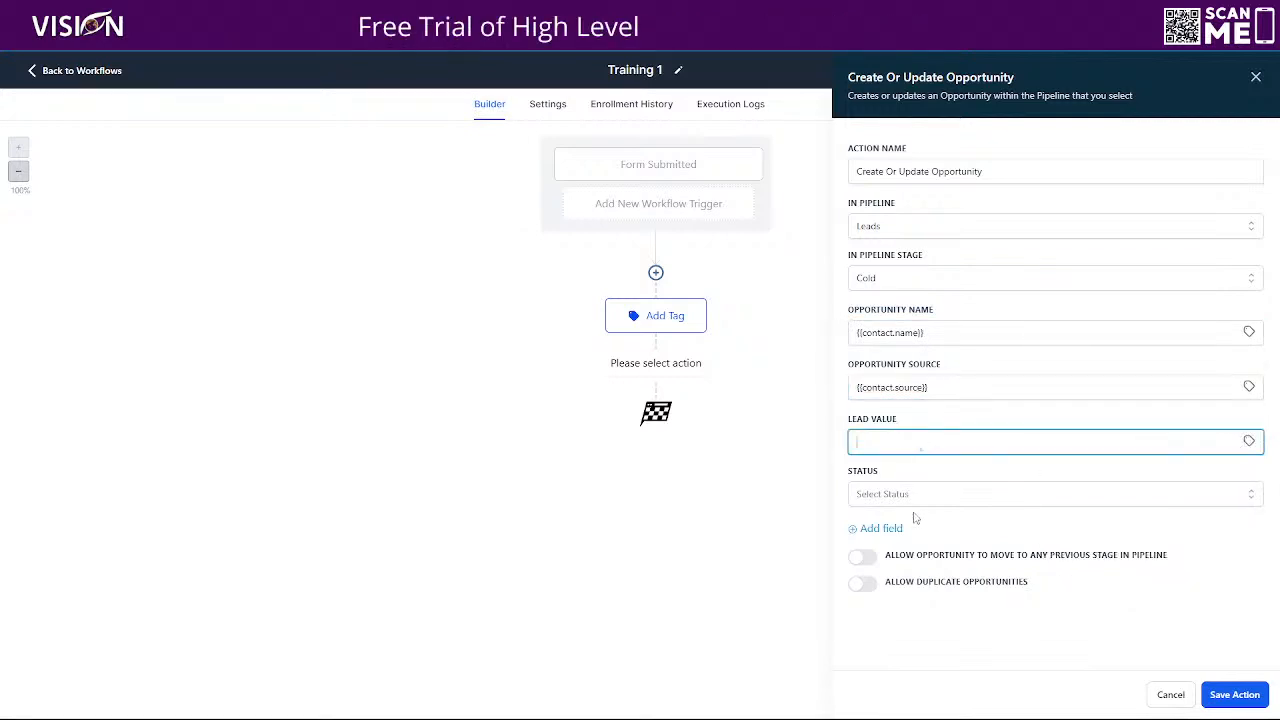
{"action": "left_click", "coordinate": [900, 496]}
{"action": "left_click", "coordinate": [884, 527]}
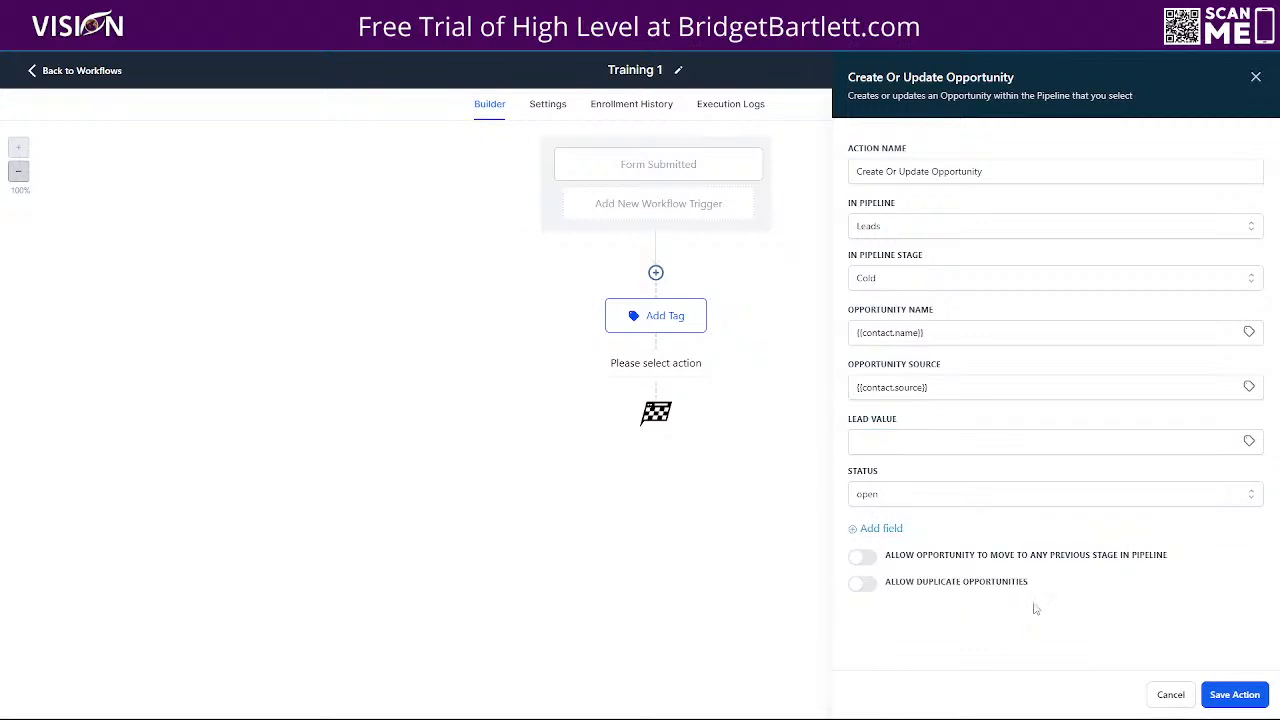
{"action": "left_click", "coordinate": [1235, 694]}
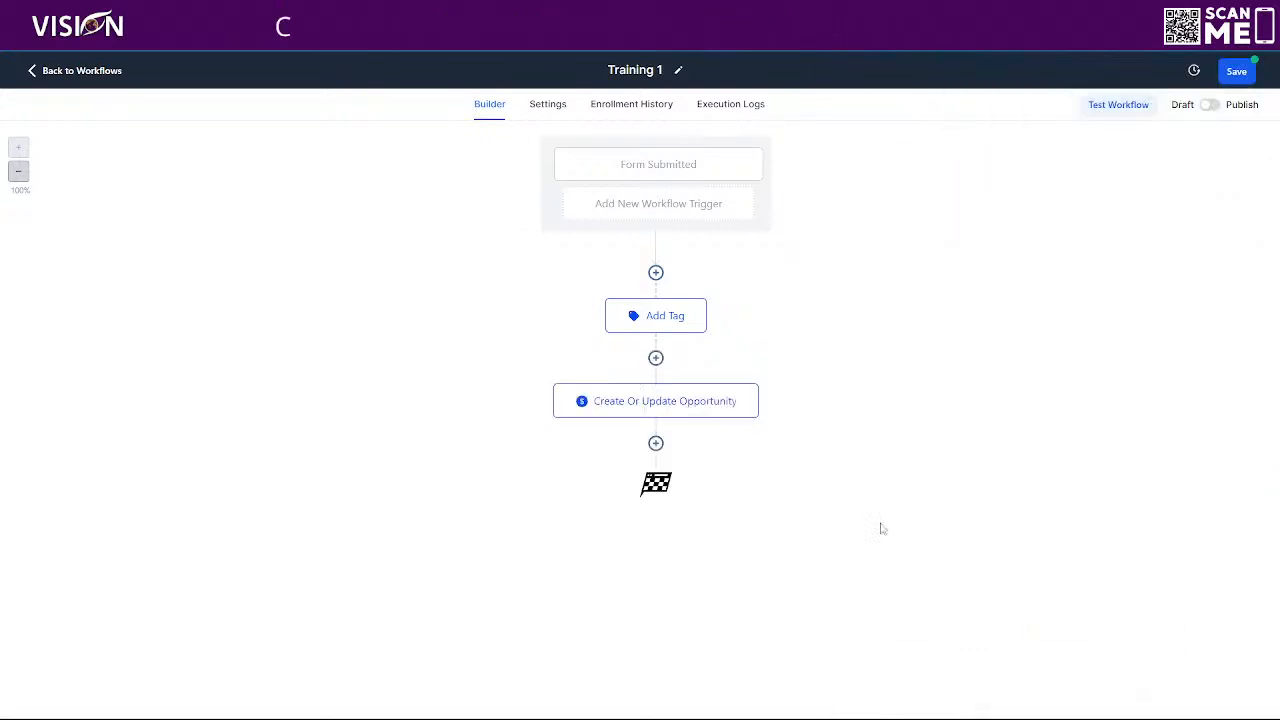
Insert an Assign To User action after the Create Or Update Opportunity action
{"action": "left_click", "coordinate": [655, 443]}
{"action": "scroll", "coordinate": [1155, 485], "scroll_direction": "down", "scroll_amount": 5}
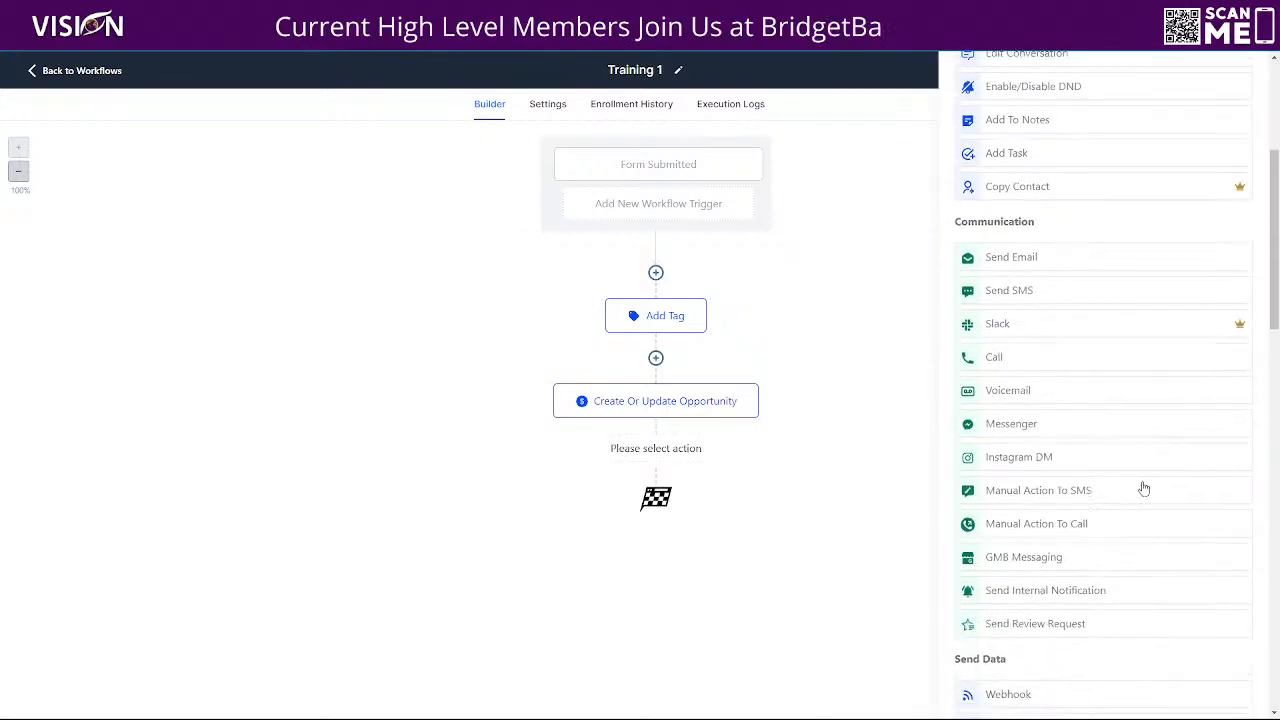
{"action": "scroll", "coordinate": [1106, 472], "scroll_direction": "down", "scroll_amount": 3}
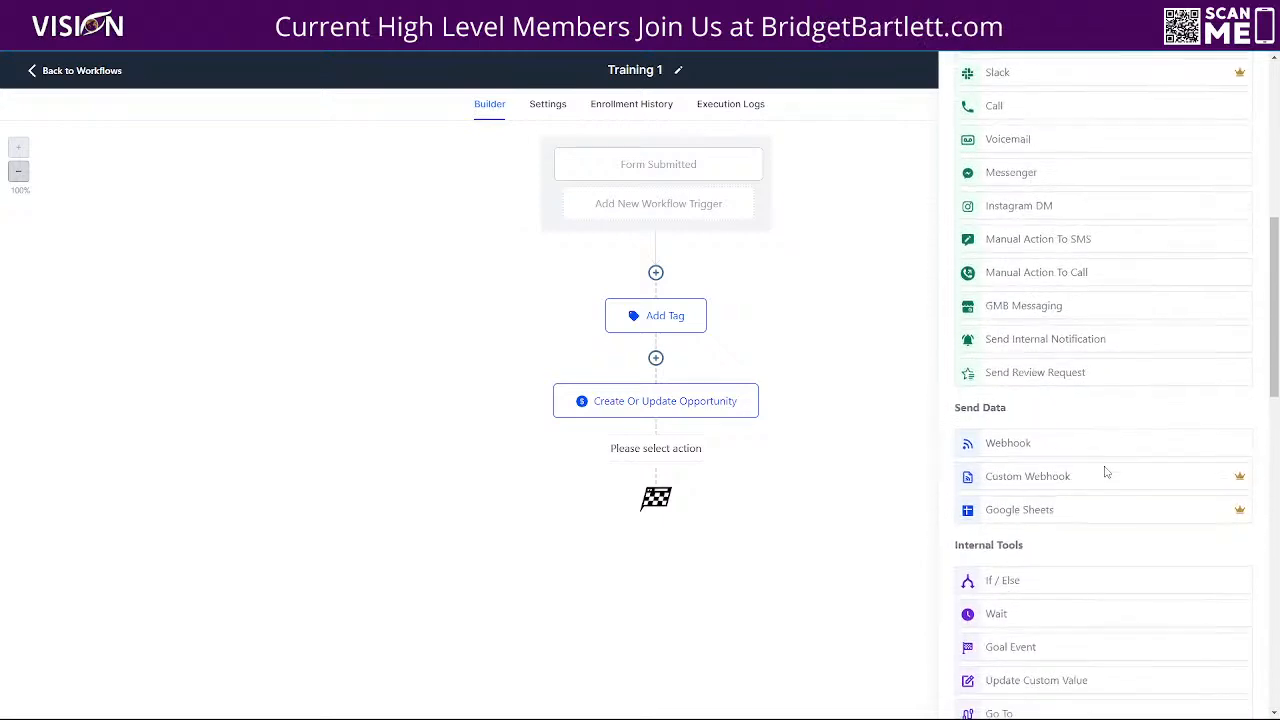
{"action": "scroll", "coordinate": [1120, 440], "scroll_direction": "up", "scroll_amount": 15}
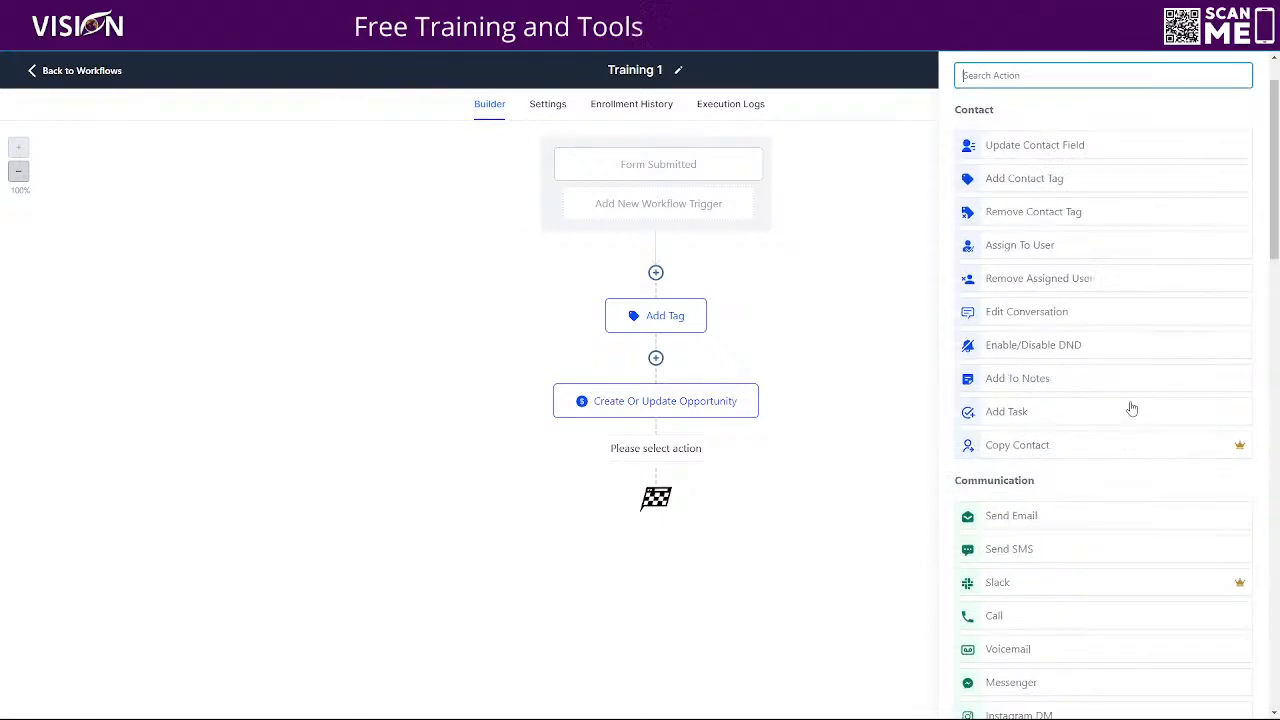
{"action": "left_click", "coordinate": [1036, 142]}
{"action": "type", "text": "urde"}
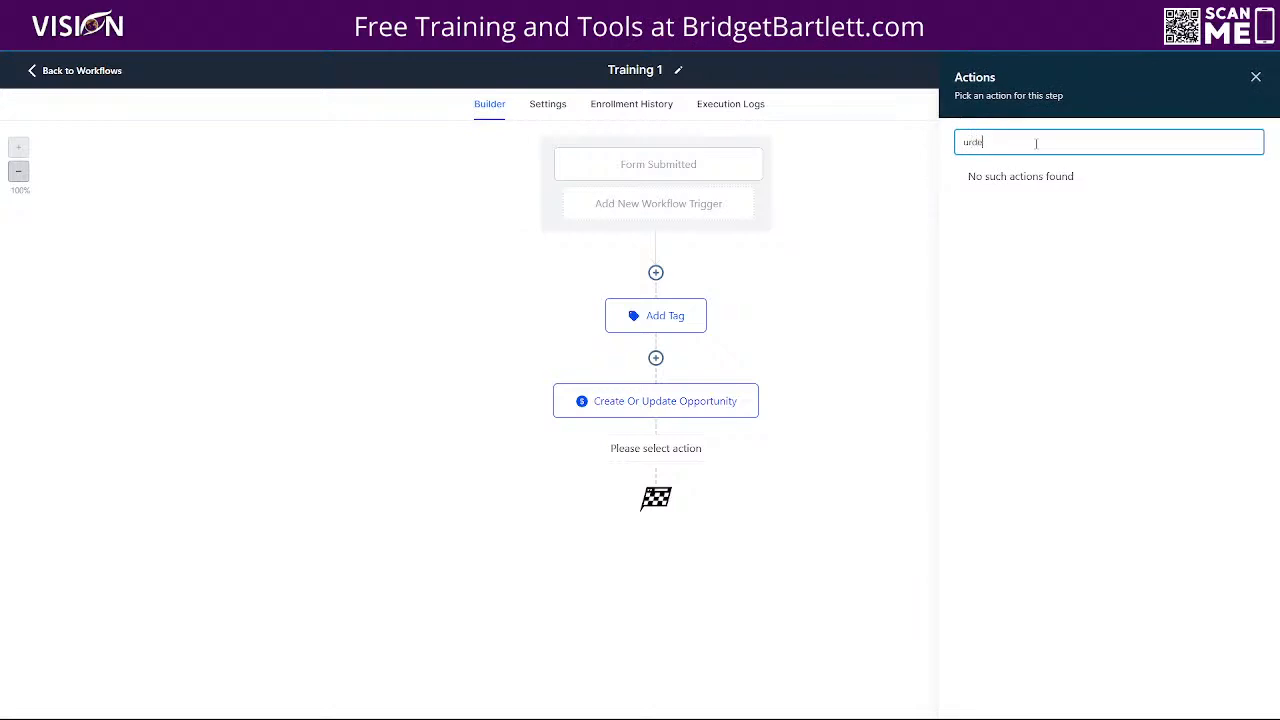
{"action": "type", "text": "r"}
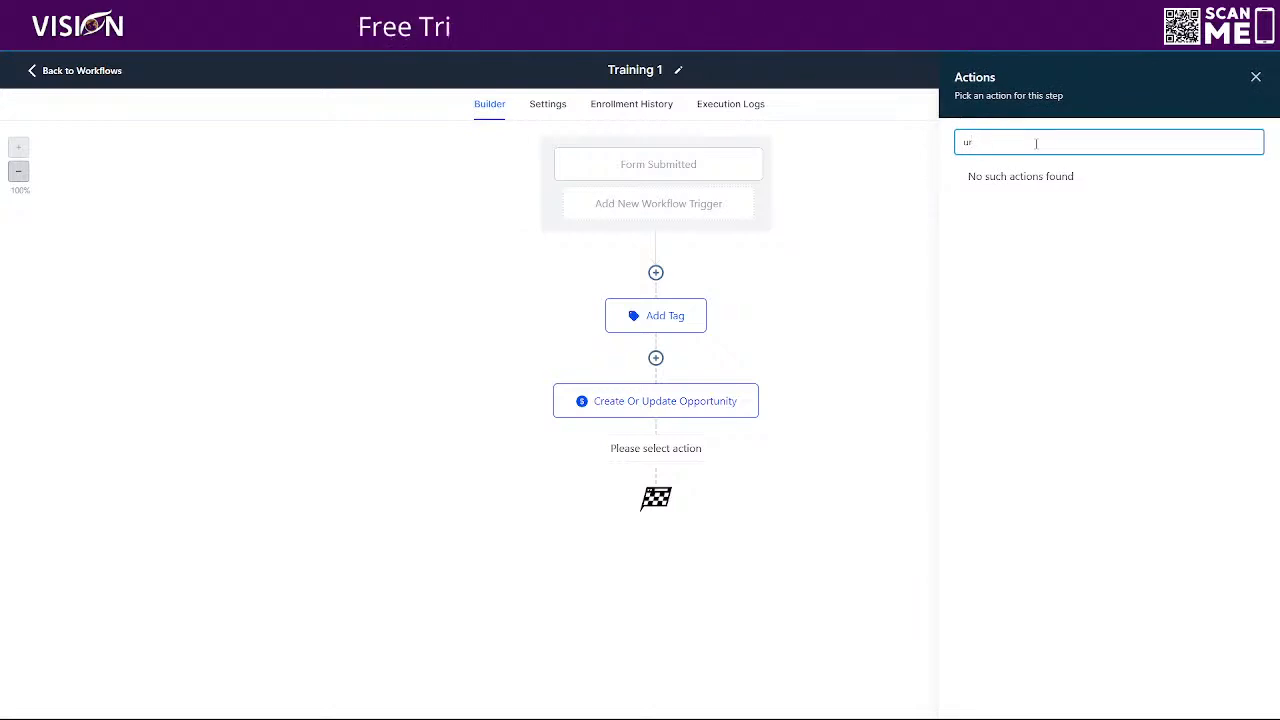
{"action": "key", "text": "BackSpace"}
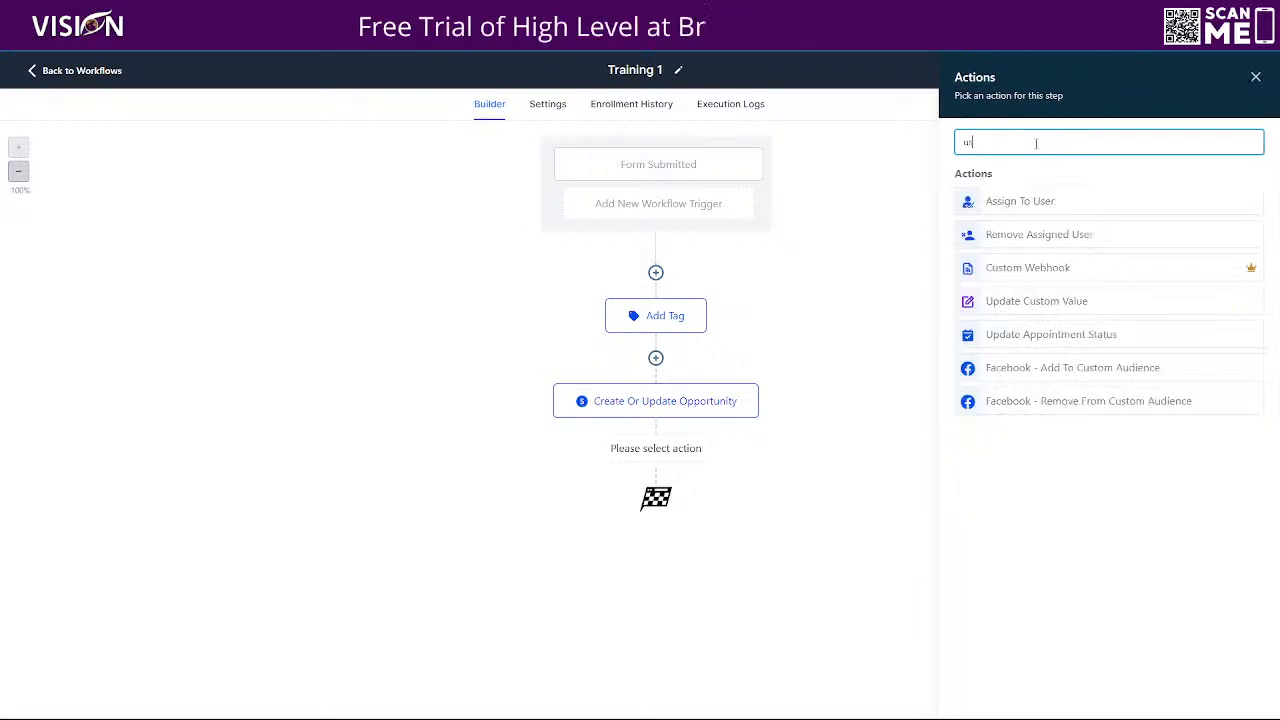
{"action": "left_click", "coordinate": [1020, 205]}
Choose the first listed user as the assignee for the contacts and save the Assign To User action
{"action": "left_click", "coordinate": [981, 252]}
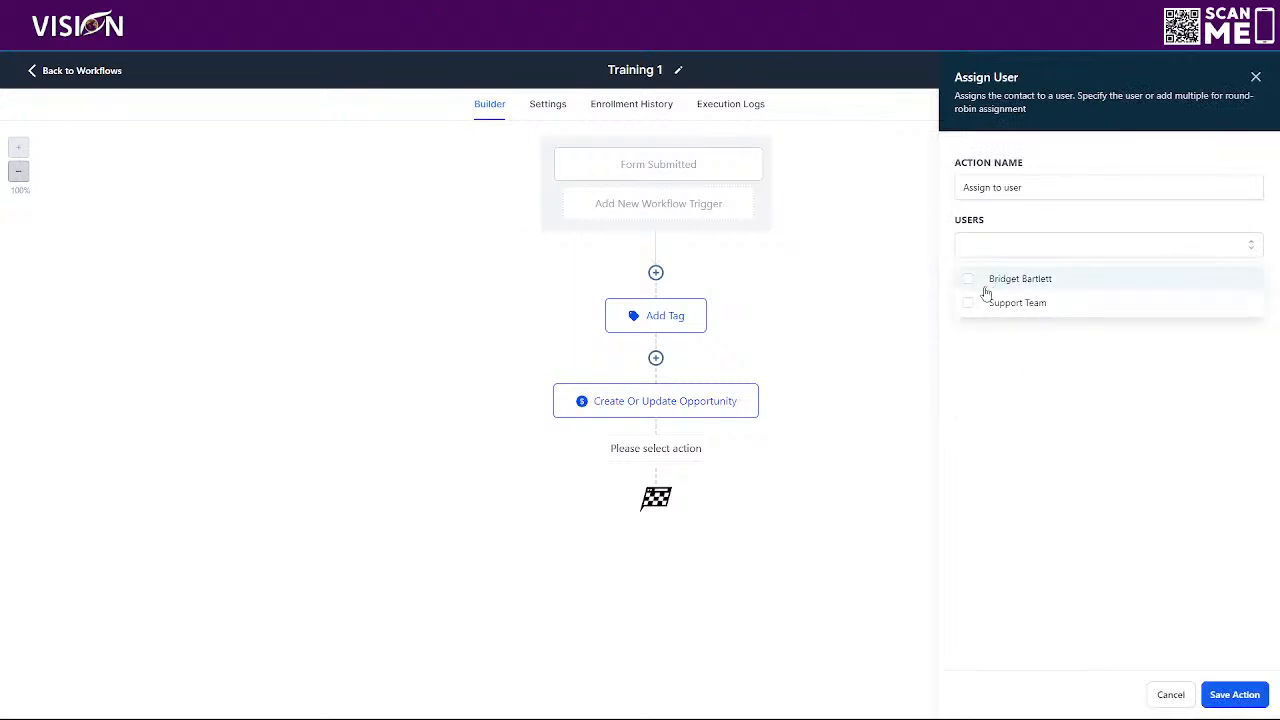
{"action": "left_click", "coordinate": [984, 280]}
{"action": "left_click", "coordinate": [1234, 694]}
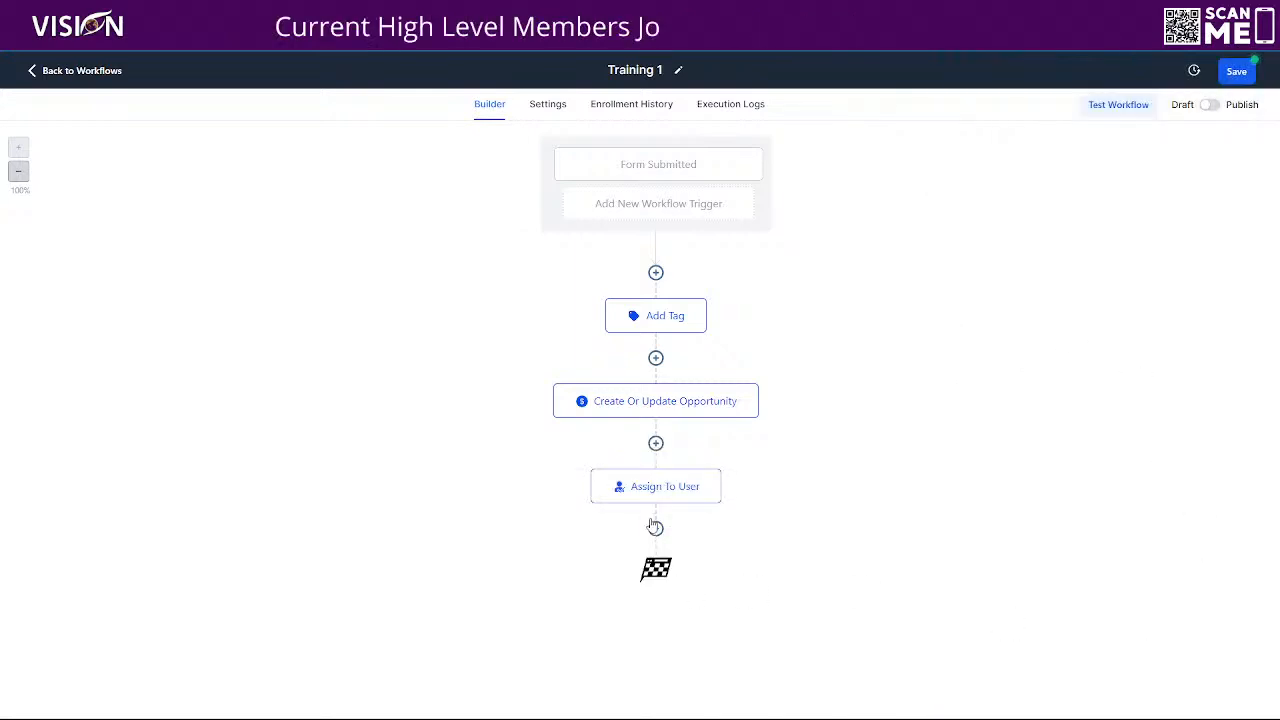
Append an Add To Affiliate Manager action with its default name after Assign To User, and save the workflow
{"action": "left_click", "coordinate": [656, 530]}
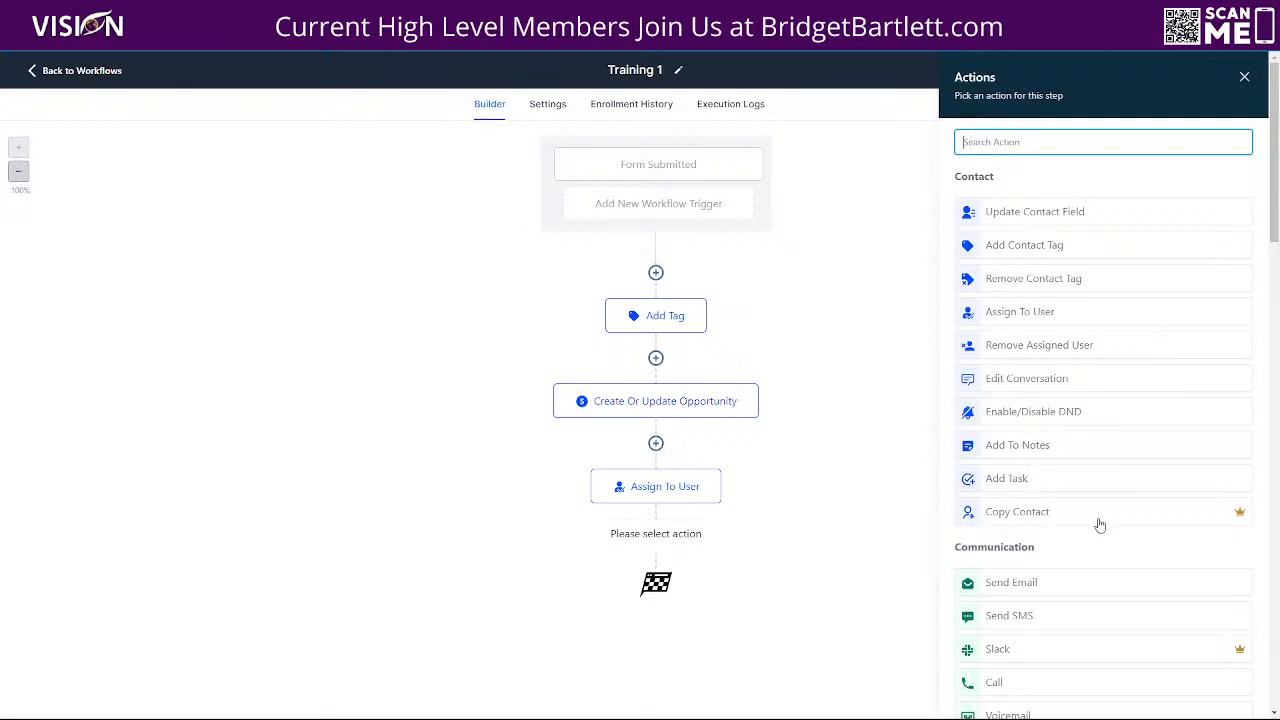
{"action": "scroll", "coordinate": [1094, 533], "scroll_direction": "down", "scroll_amount": 10}
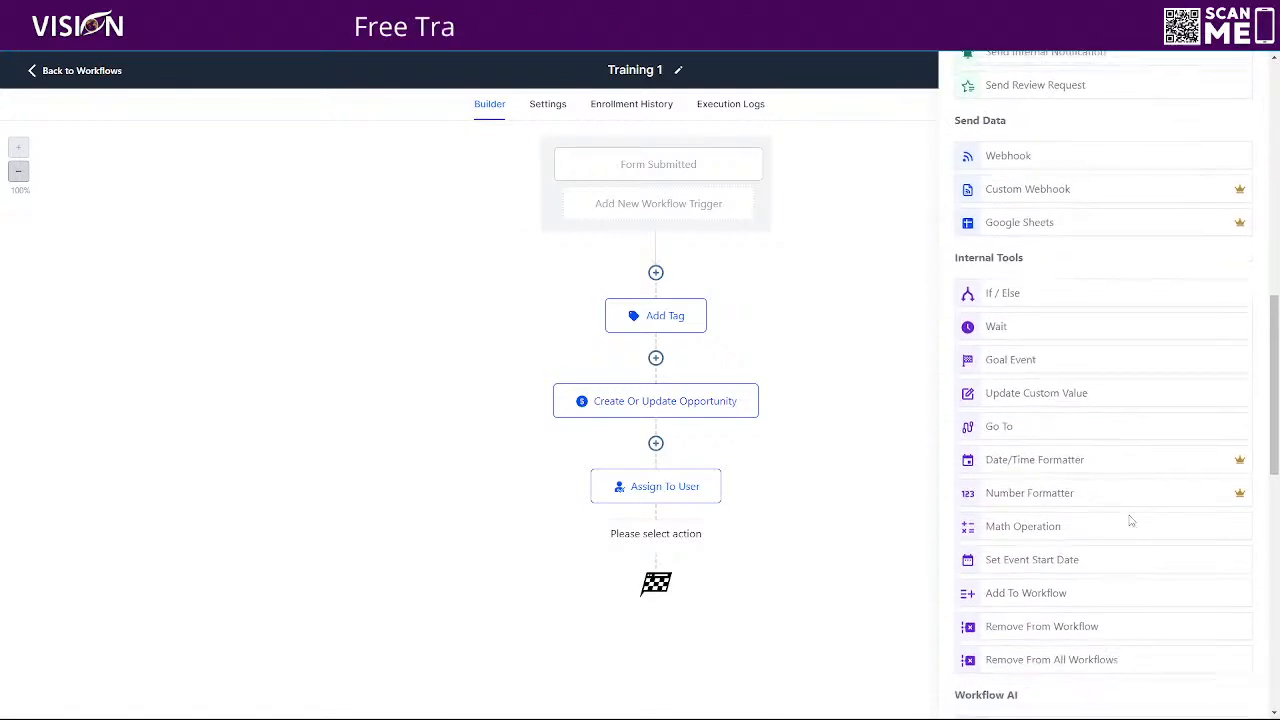
{"action": "scroll", "coordinate": [1063, 429], "scroll_direction": "down", "scroll_amount": 5}
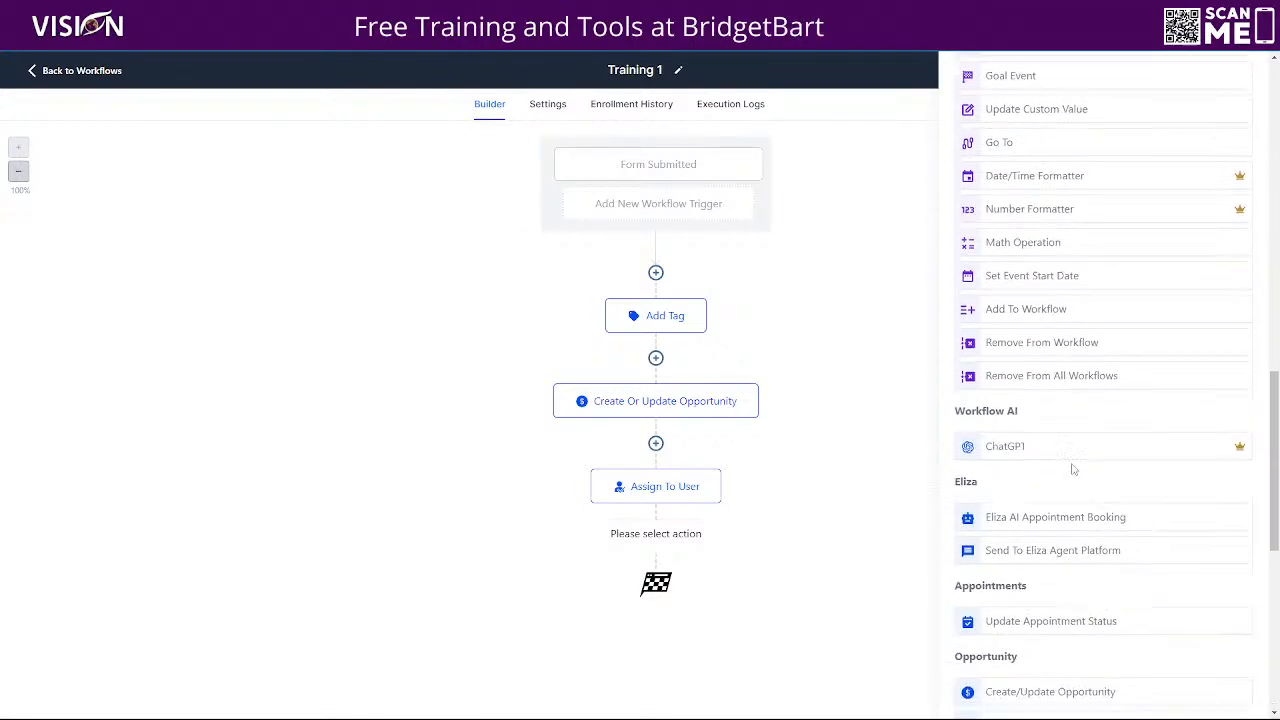
{"action": "scroll", "coordinate": [1100, 486], "scroll_direction": "down", "scroll_amount": 5}
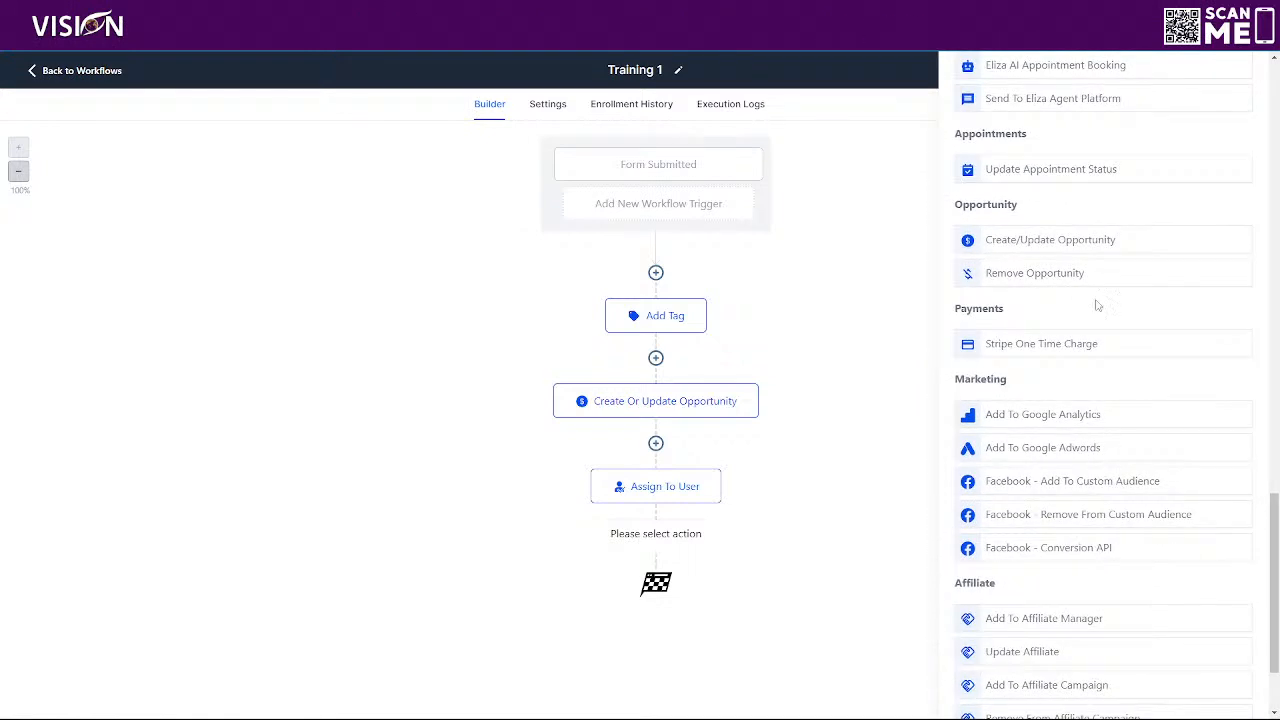
{"action": "scroll", "coordinate": [1066, 560], "scroll_direction": "down", "scroll_amount": 2}
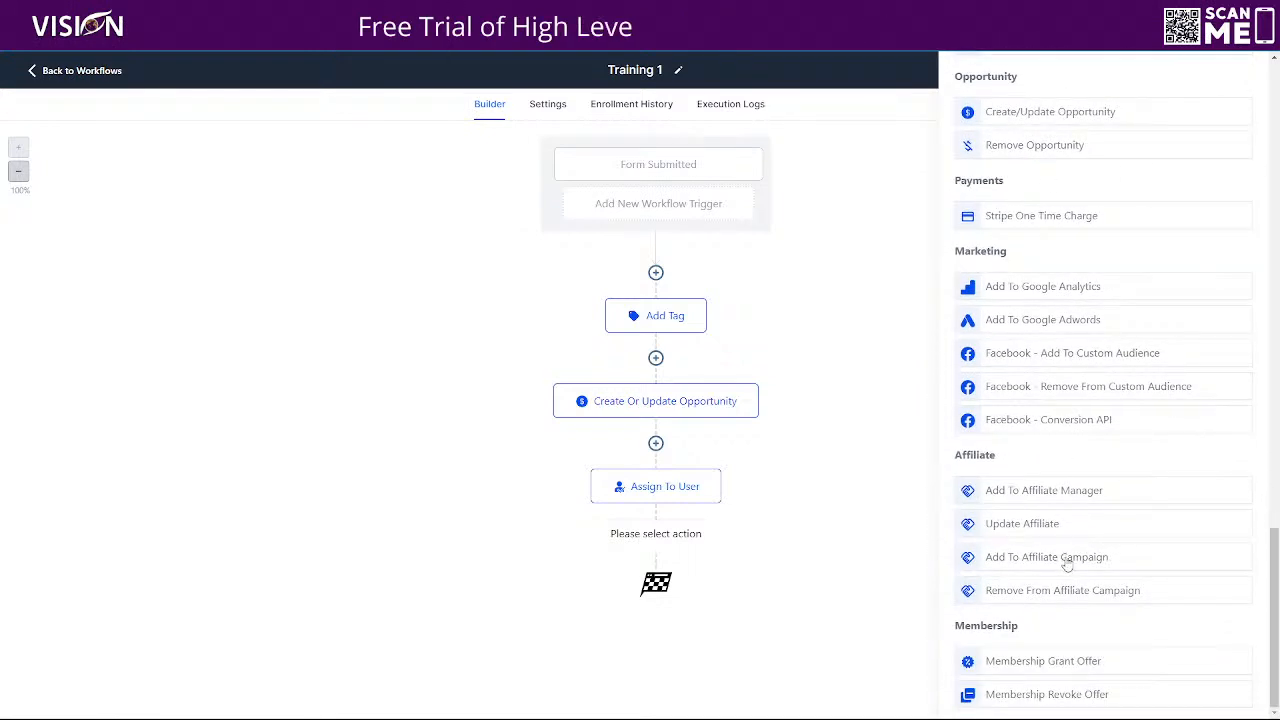
{"action": "left_click", "coordinate": [1052, 494]}
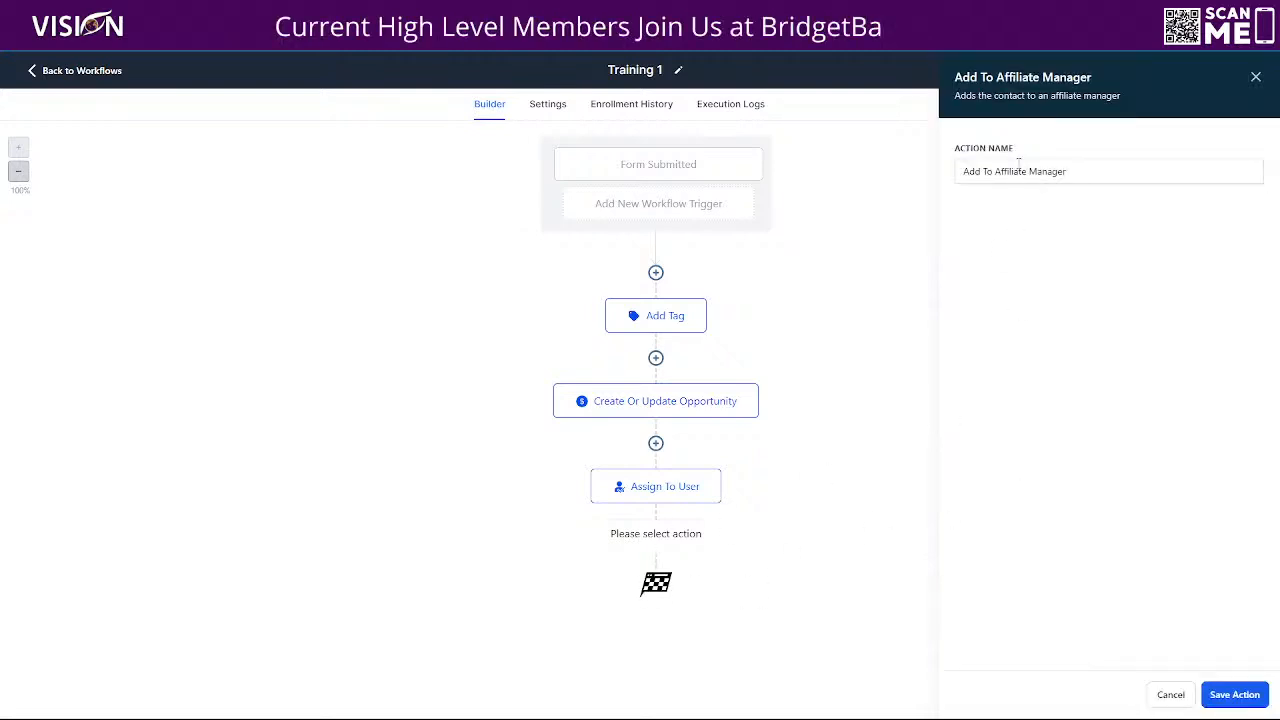
{"action": "left_click", "coordinate": [1228, 695]}
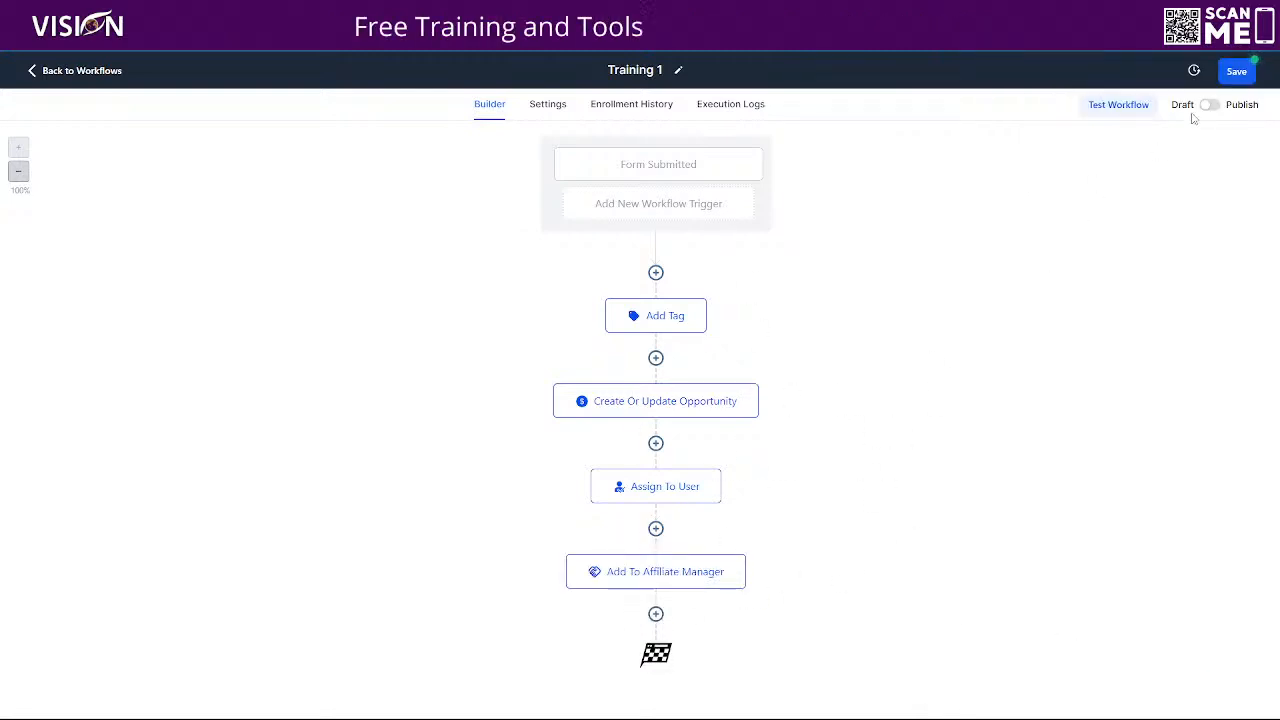
{"action": "left_click", "coordinate": [1238, 73]}
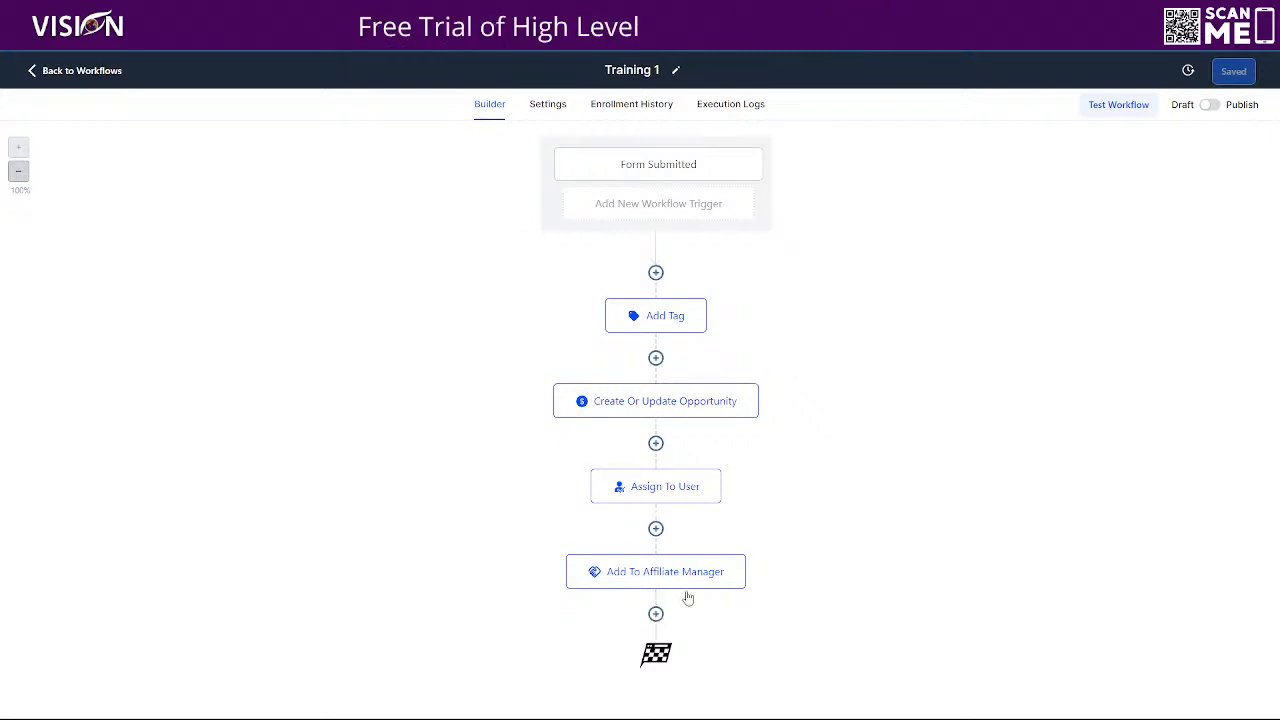
Insert a Membership Grant Offer action after the Add To Affiliate Manager action
{"action": "left_click", "coordinate": [655, 612]}
{"action": "scroll", "coordinate": [1110, 347], "scroll_direction": "down", "scroll_amount": 8}
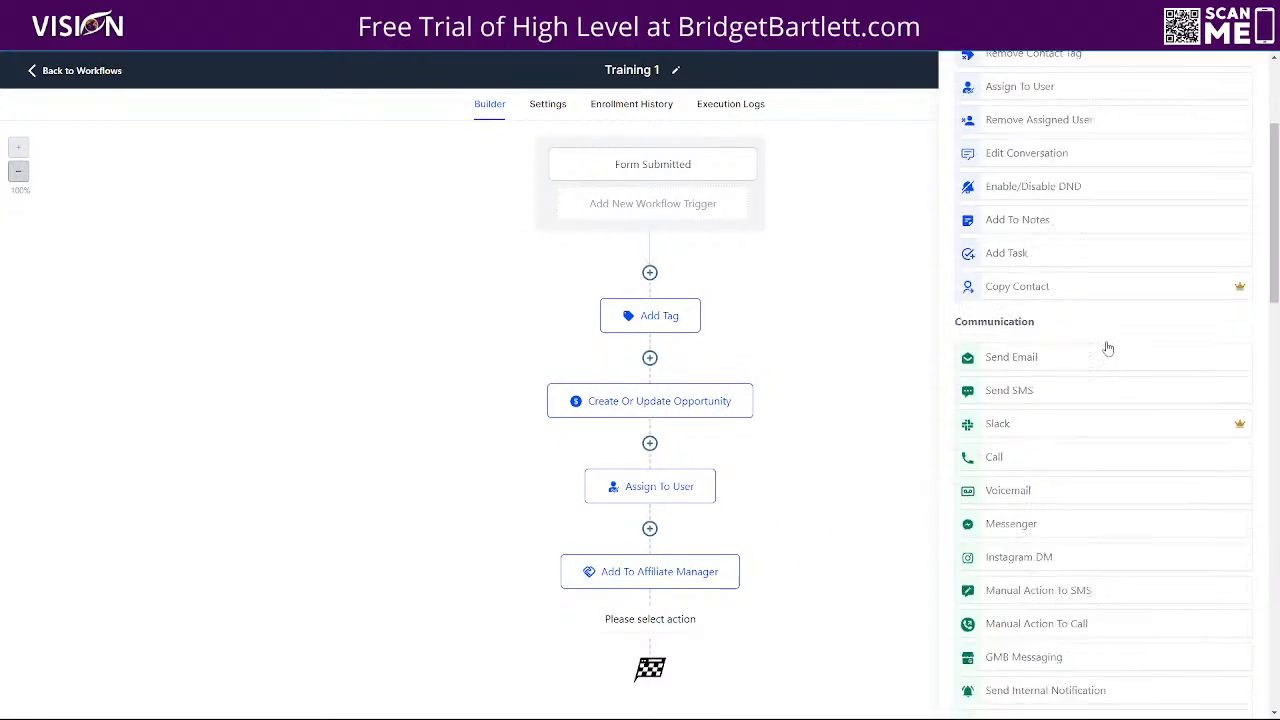
{"action": "scroll", "coordinate": [1119, 347], "scroll_direction": "down", "scroll_amount": 7}
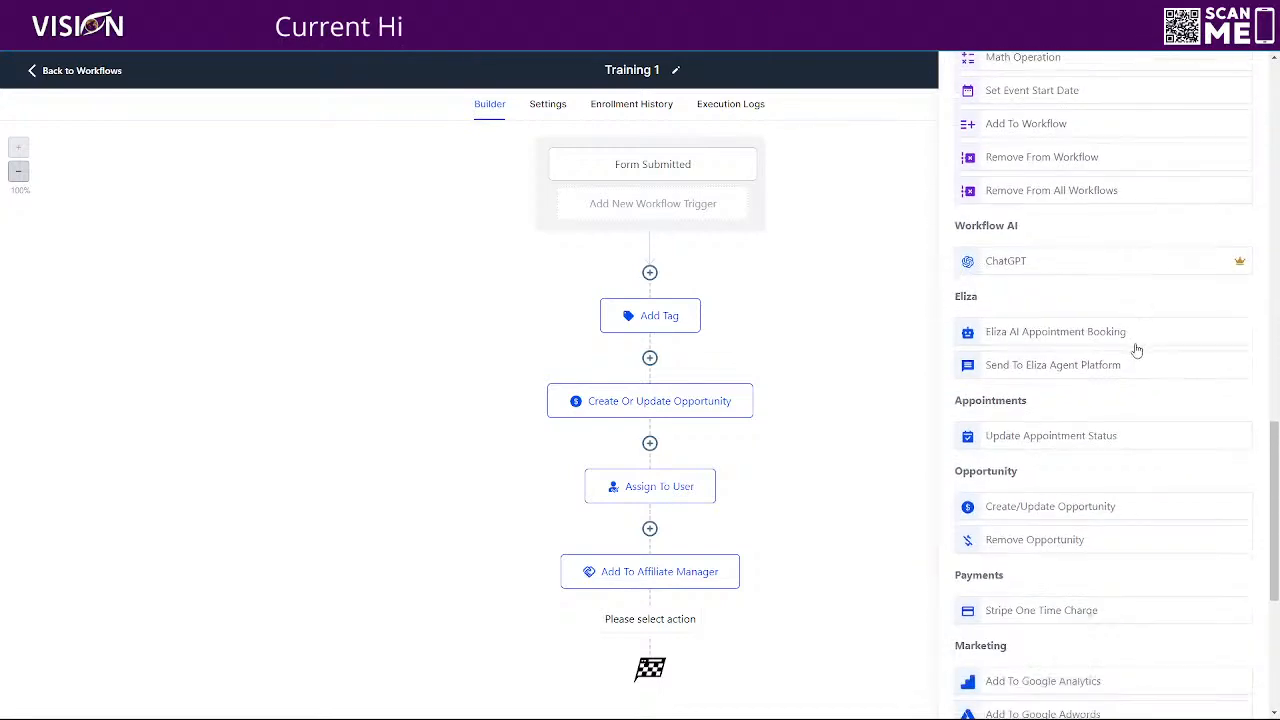
{"action": "scroll", "coordinate": [1127, 347], "scroll_direction": "down", "scroll_amount": 5}
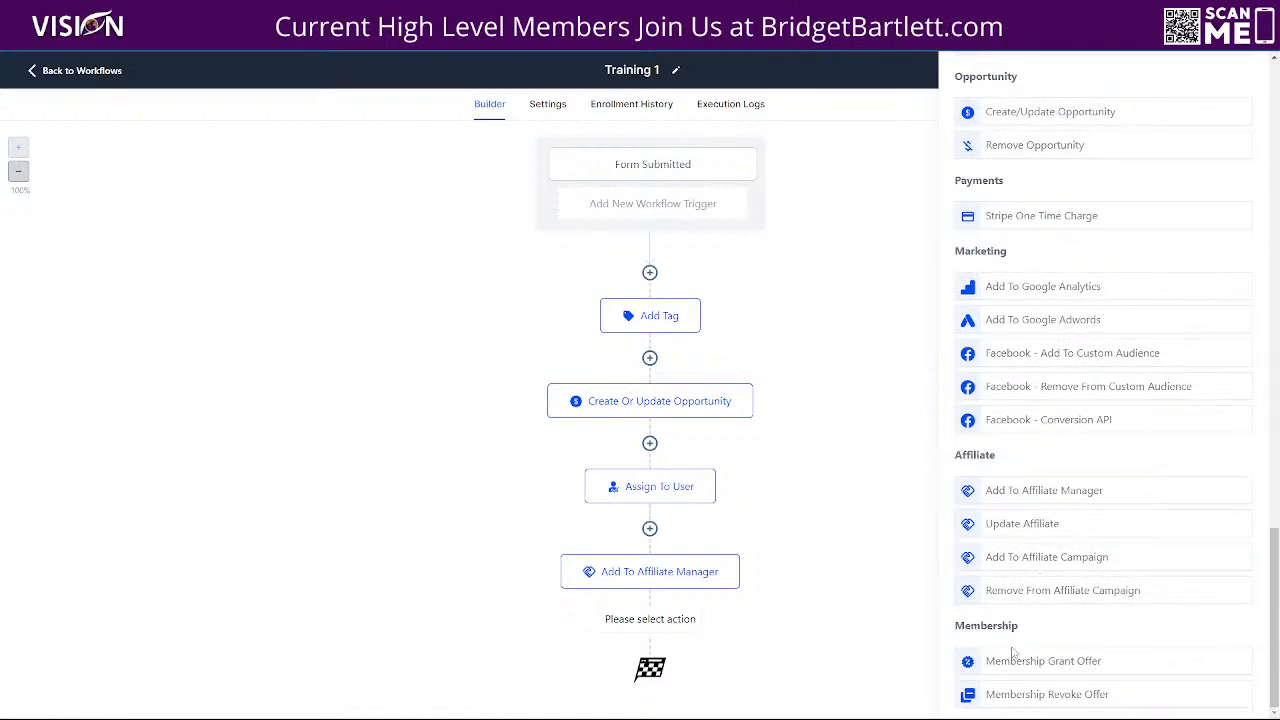
{"action": "left_click", "coordinate": [1023, 660]}
Set the membership action's offer to Offer 1 and save the action
{"action": "left_click", "coordinate": [1012, 228]}
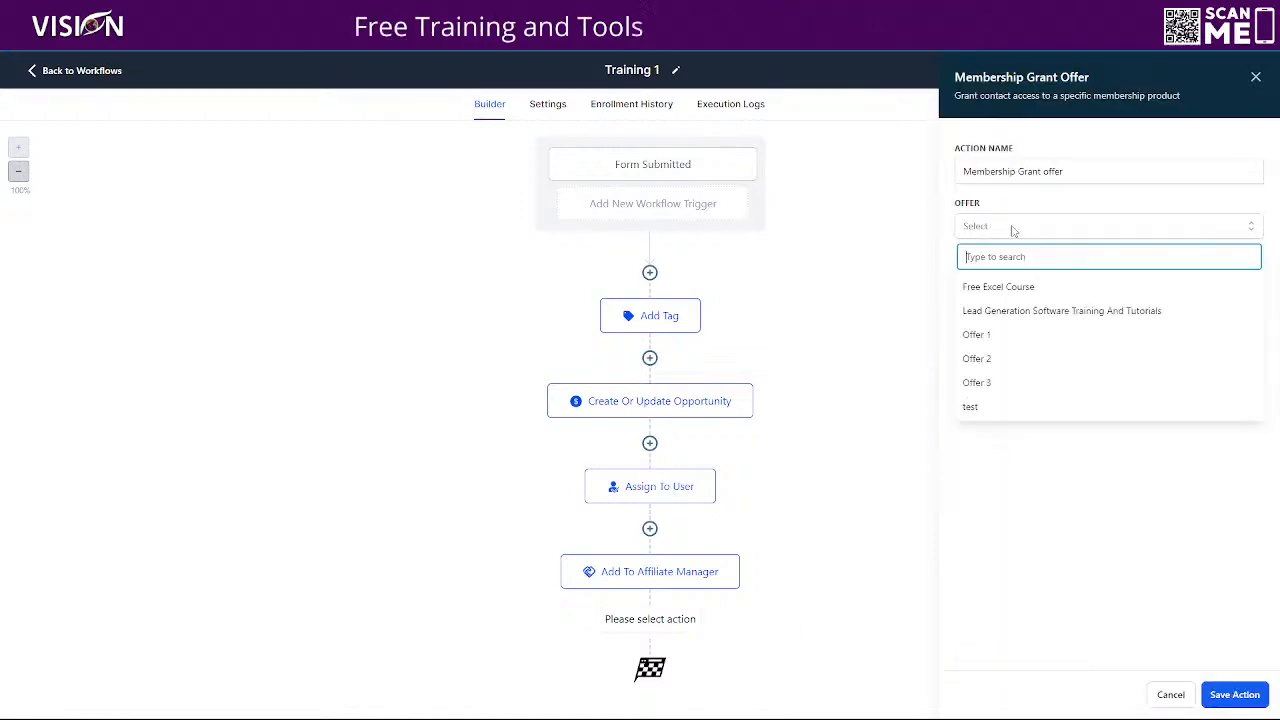
{"action": "left_click", "coordinate": [980, 335]}
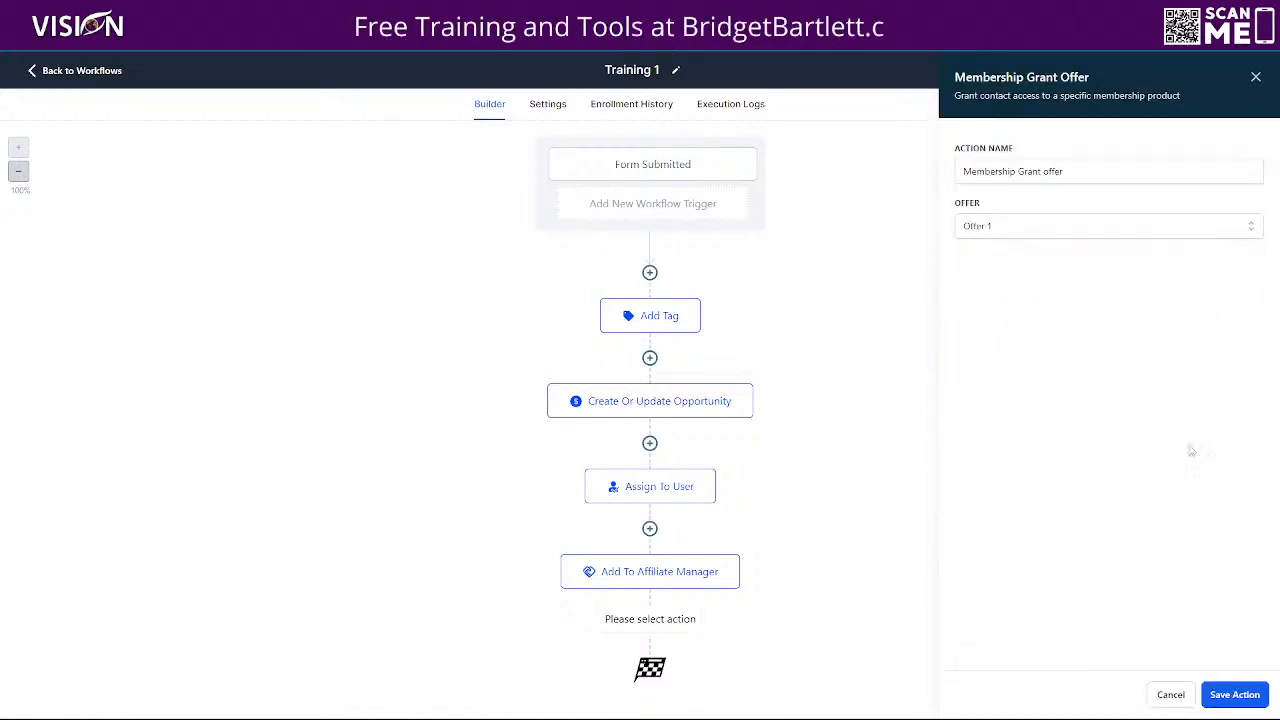
{"action": "left_click", "coordinate": [1240, 695]}
Save the Training 1 workflow, switching it from Draft to Publish
{"action": "left_click", "coordinate": [1237, 70]}
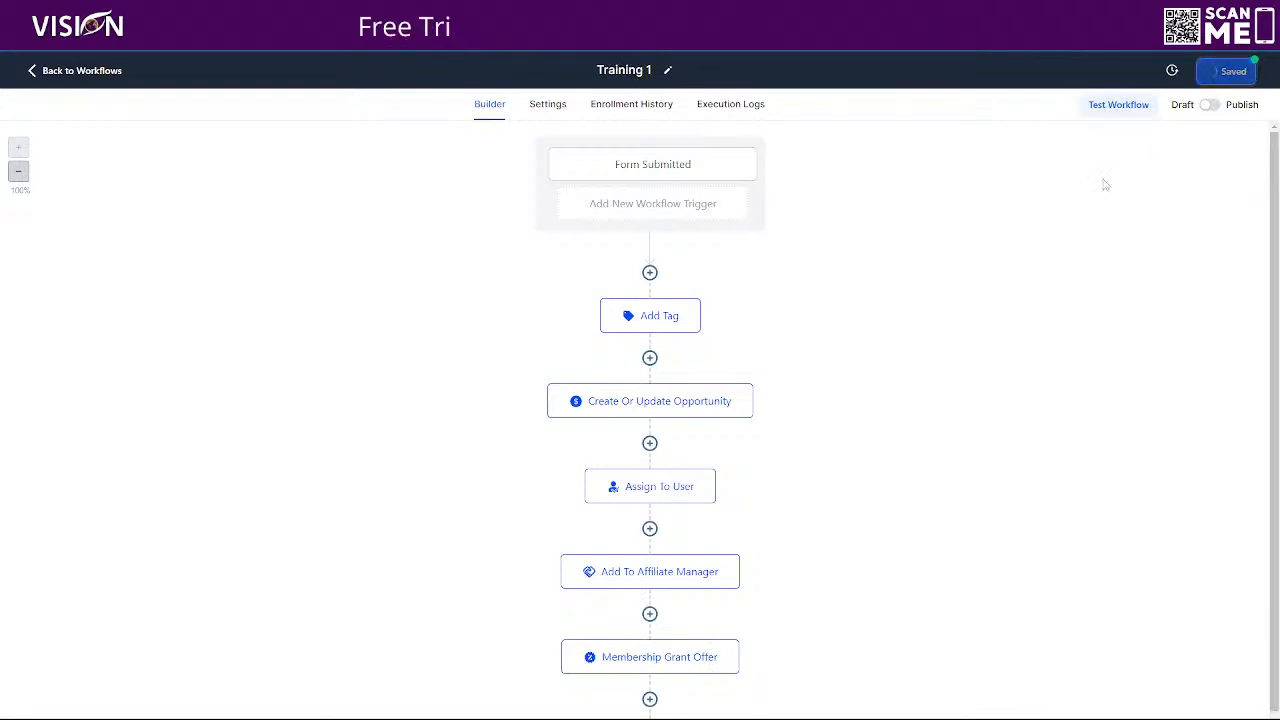
{"action": "left_click", "coordinate": [1255, 76]}
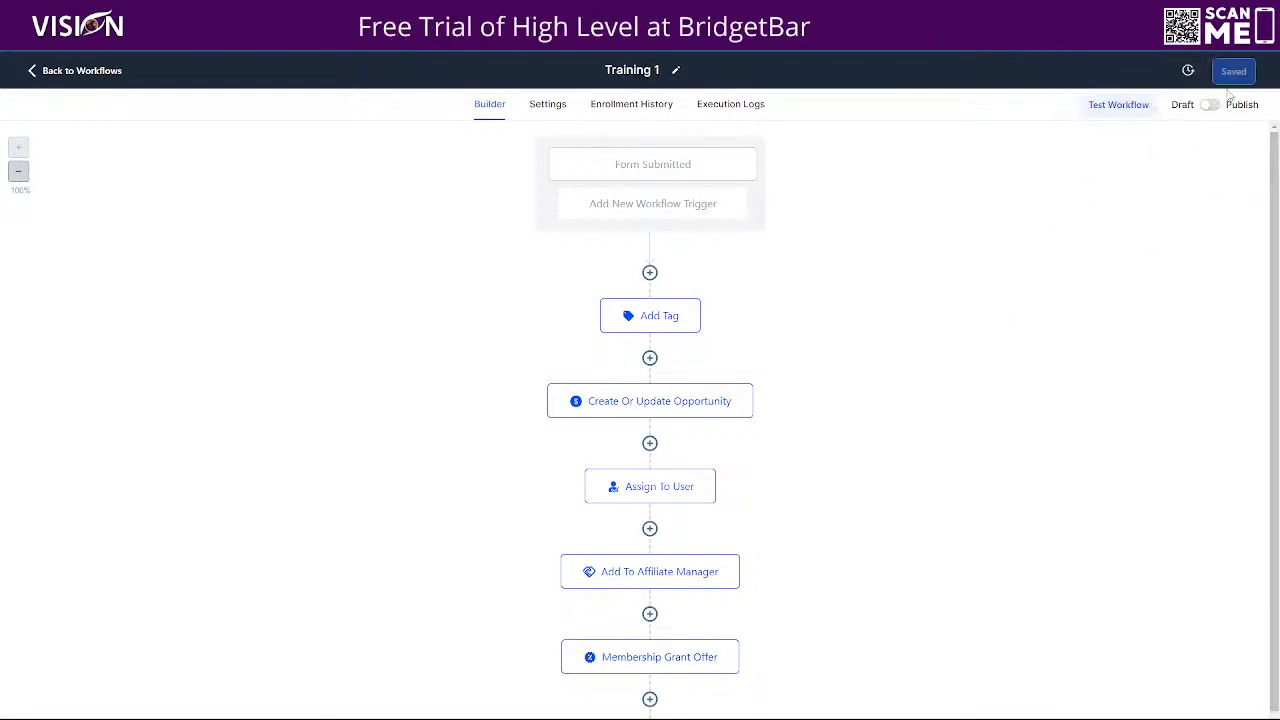
{"action": "left_click", "coordinate": [1238, 74]}
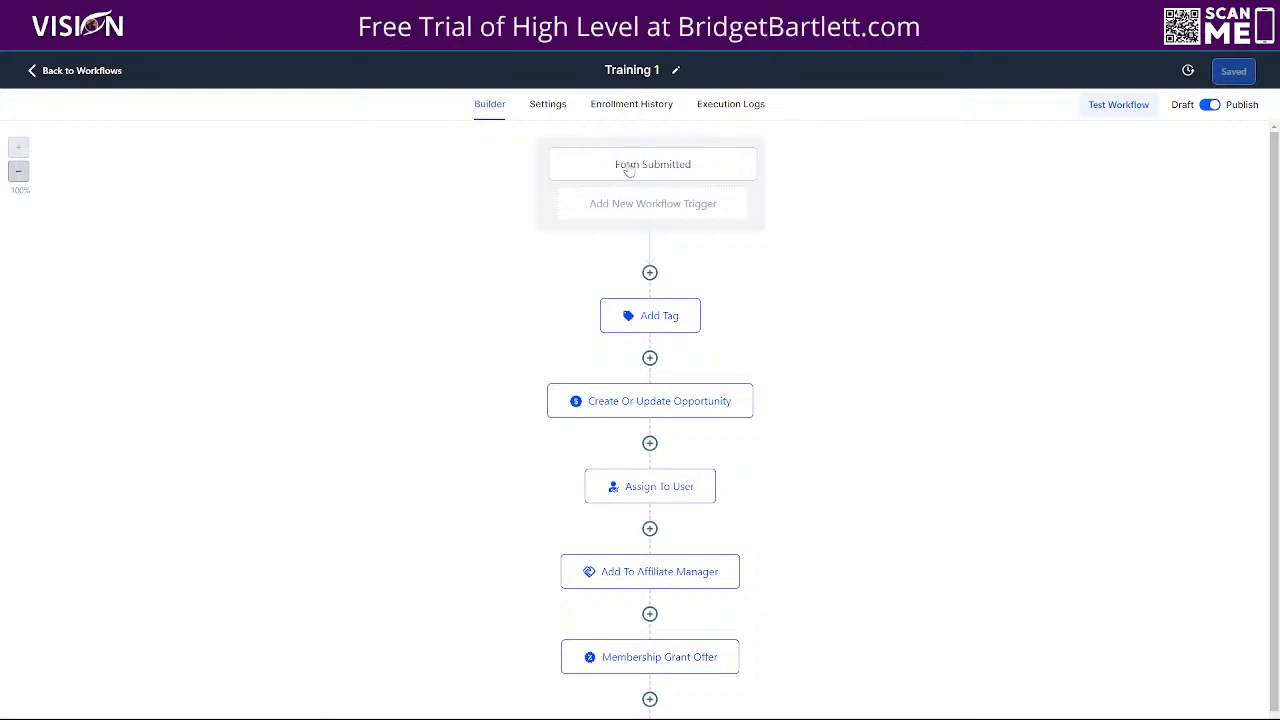
Leave the workflow builder, open the Contacts list and select all contacts on the first page
{"action": "left_click", "coordinate": [95, 72]}
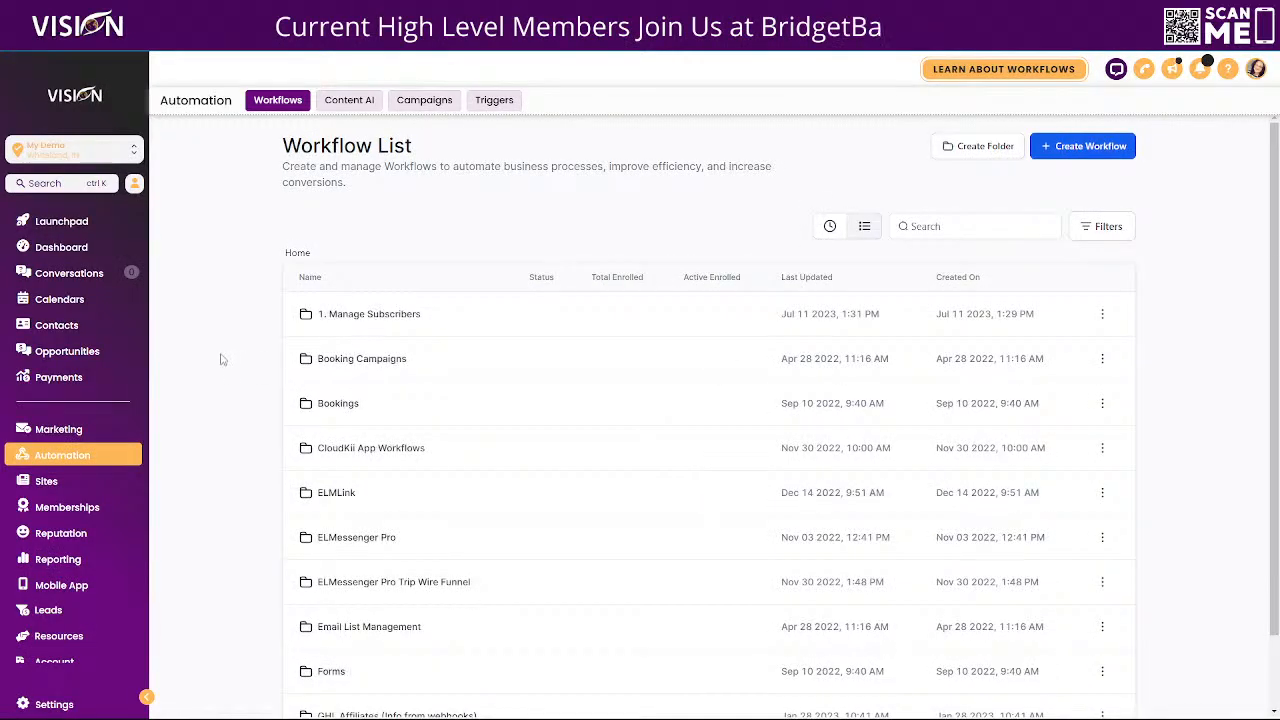
{"action": "left_click", "coordinate": [100, 325]}
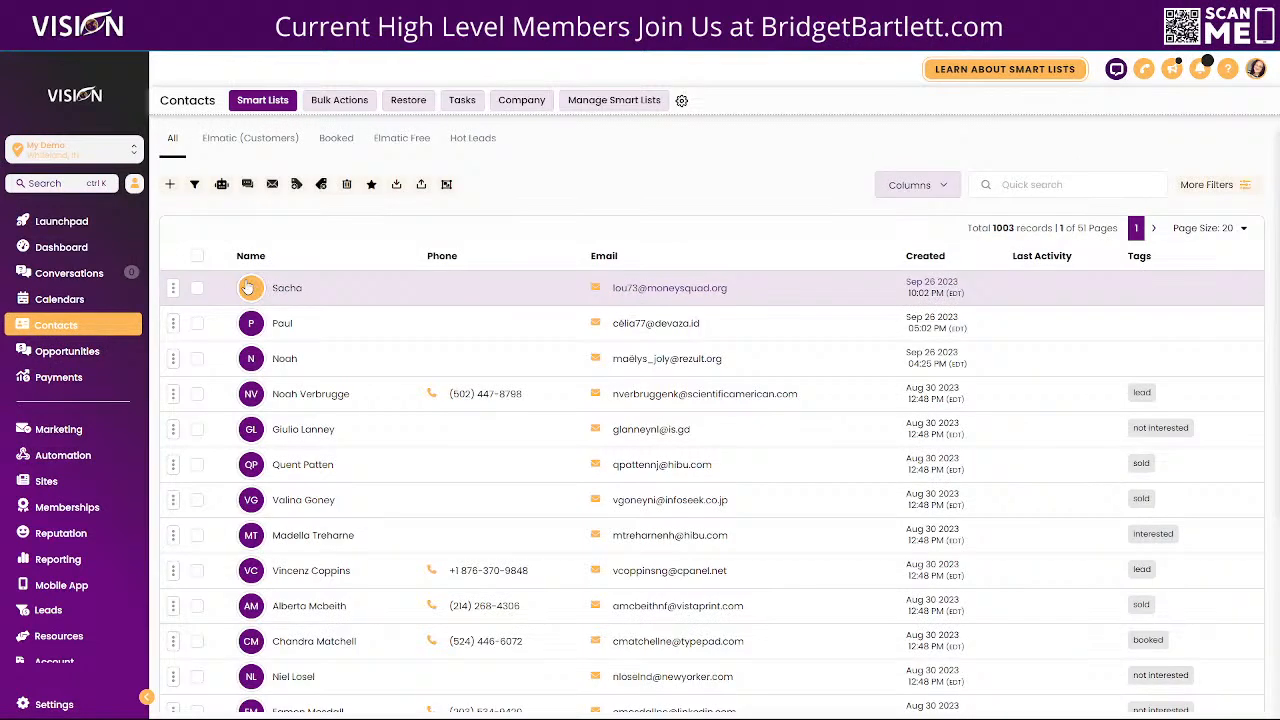
{"action": "left_click", "coordinate": [197, 256]}
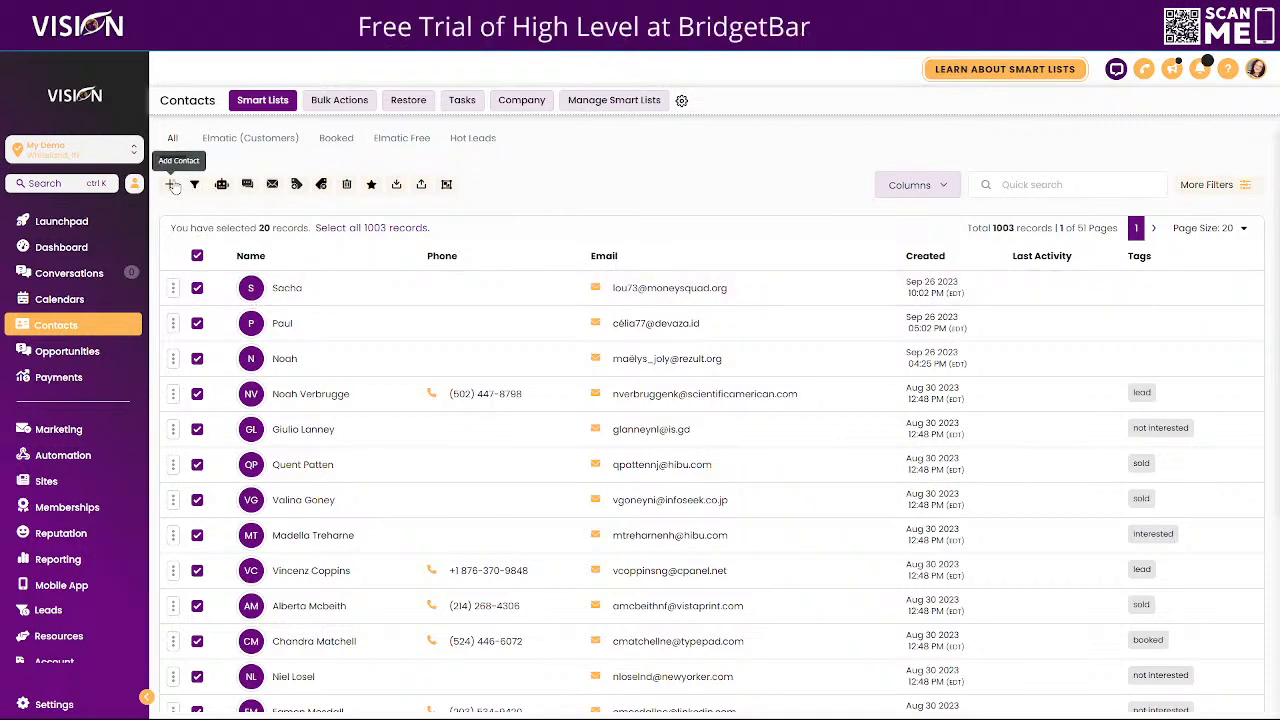
Start adding the selected contacts to a campaign or workflow, and choose the Training 1 workflow as the target
{"action": "left_click", "coordinate": [222, 186]}
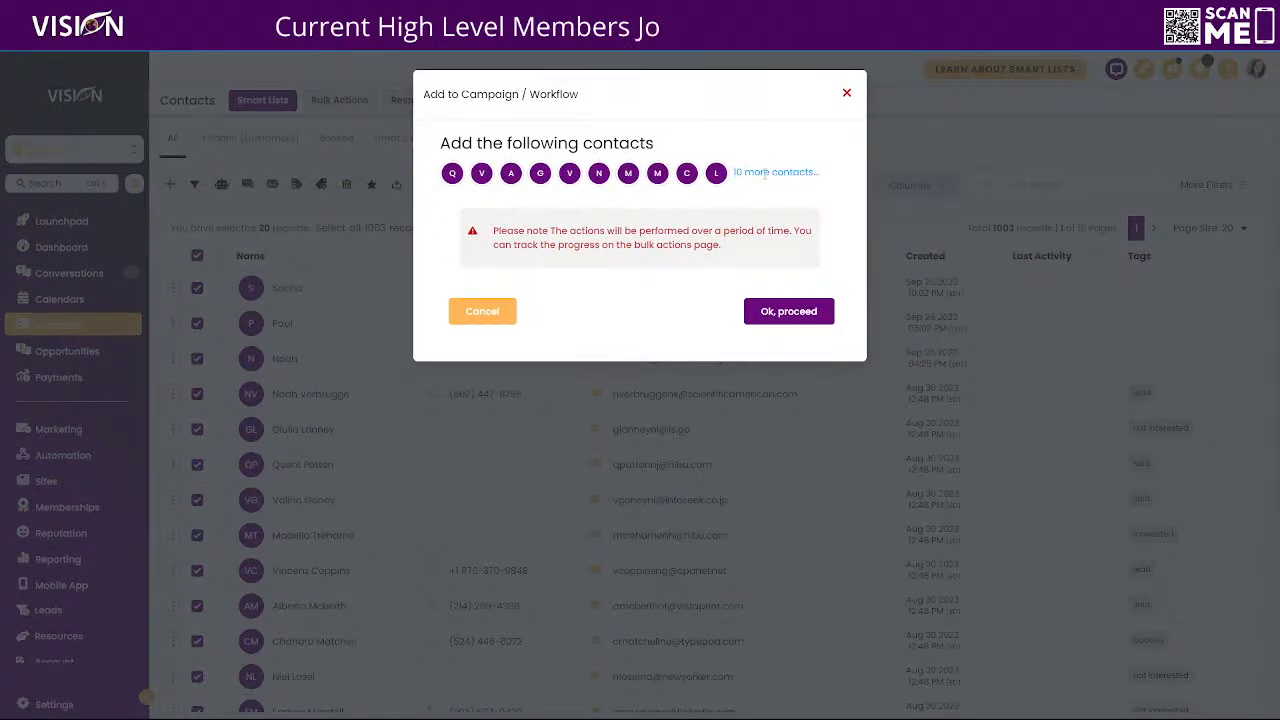
{"action": "left_click", "coordinate": [775, 311]}
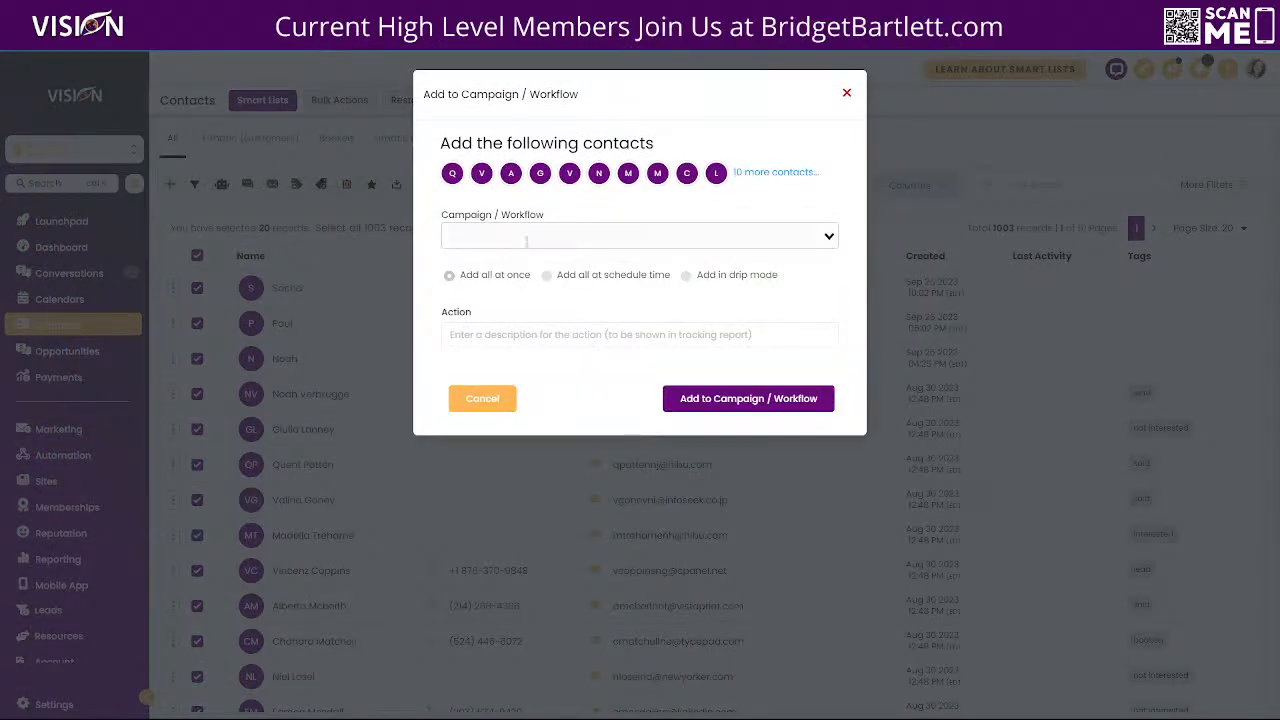
{"action": "left_click", "coordinate": [522, 238]}
{"action": "type", "text": "trainin"}
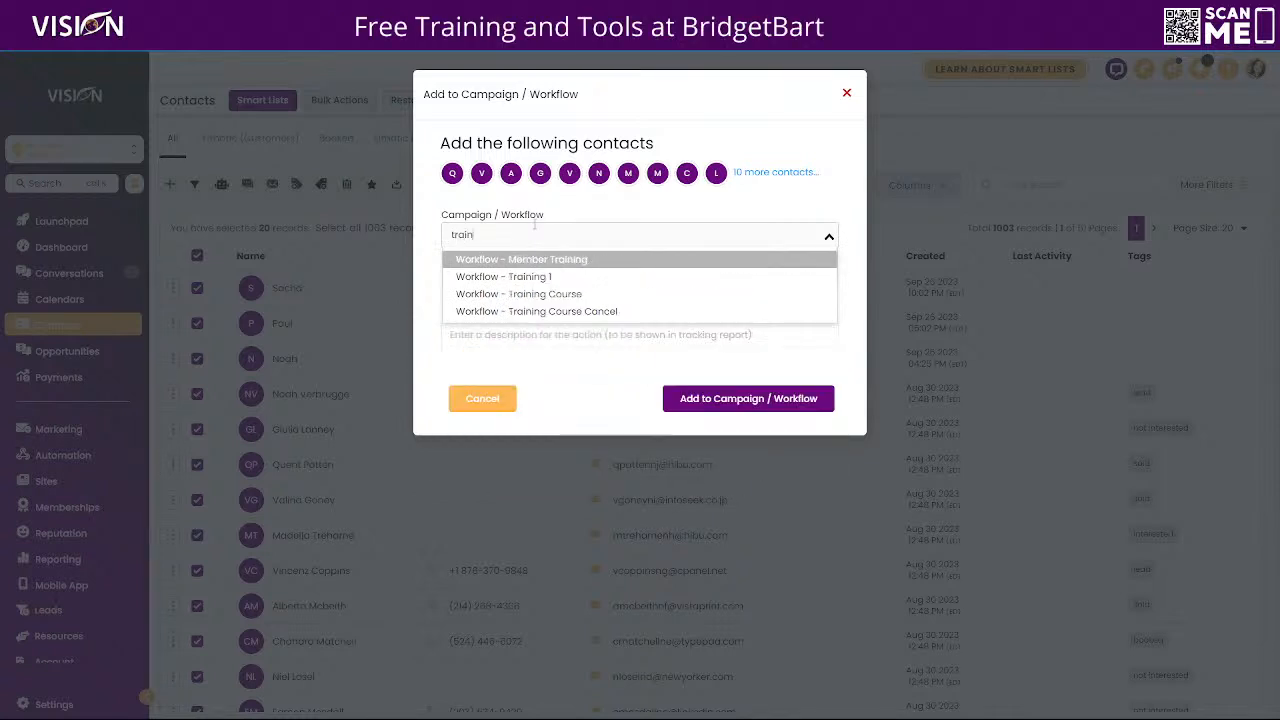
{"action": "left_click", "coordinate": [526, 279]}
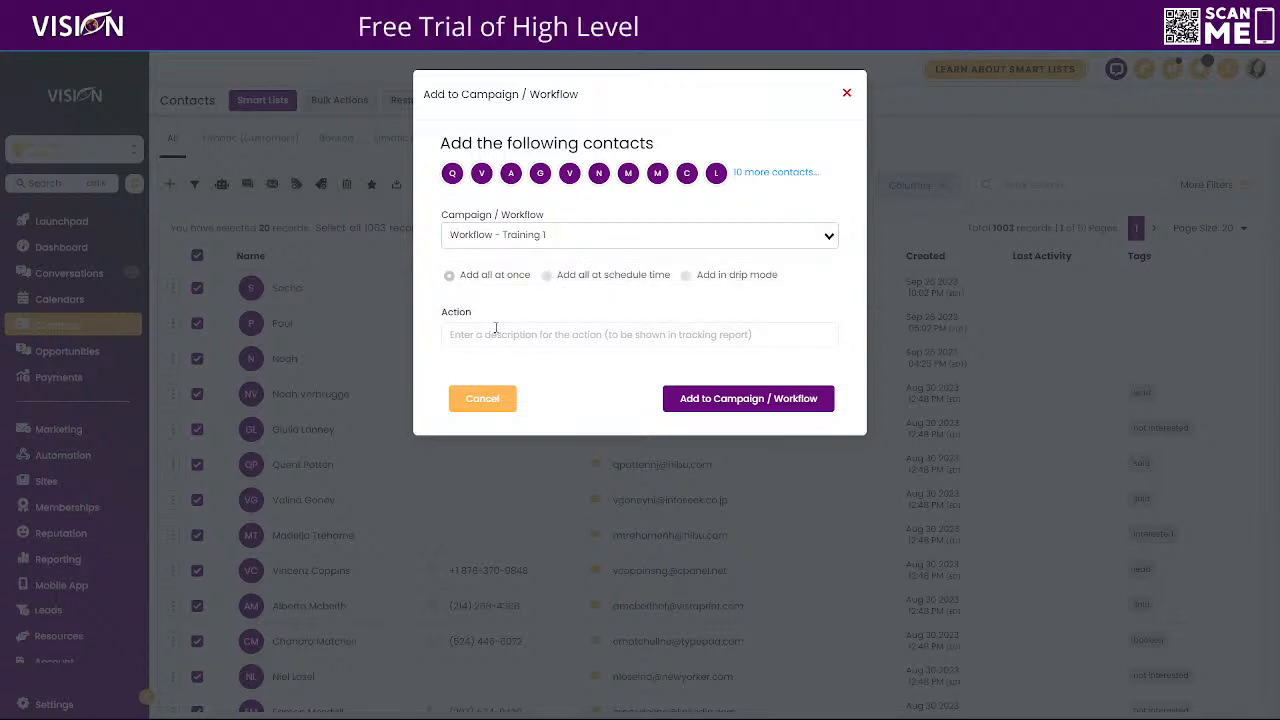
Describe the action as "Training updated contacts", add all contacts to the workflow at once, and open the bulk actions list
{"action": "left_click", "coordinate": [456, 333]}
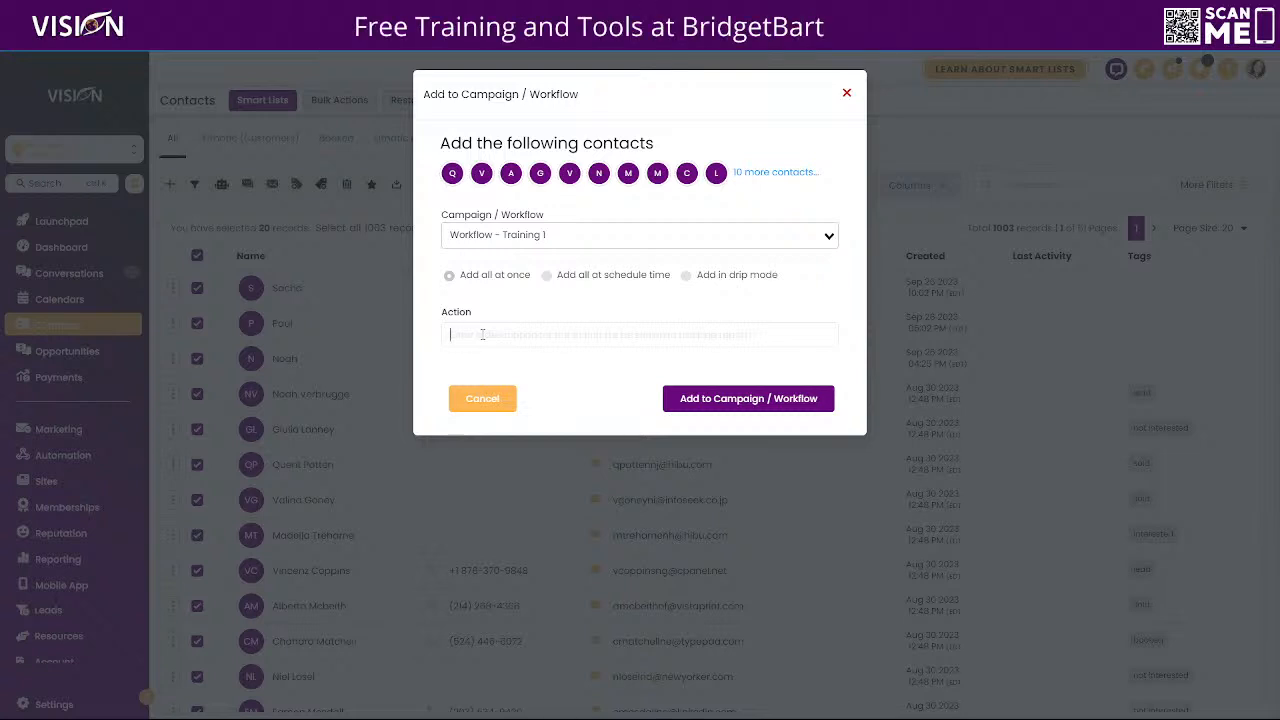
{"action": "type", "text": "Training Lpdated contact"}
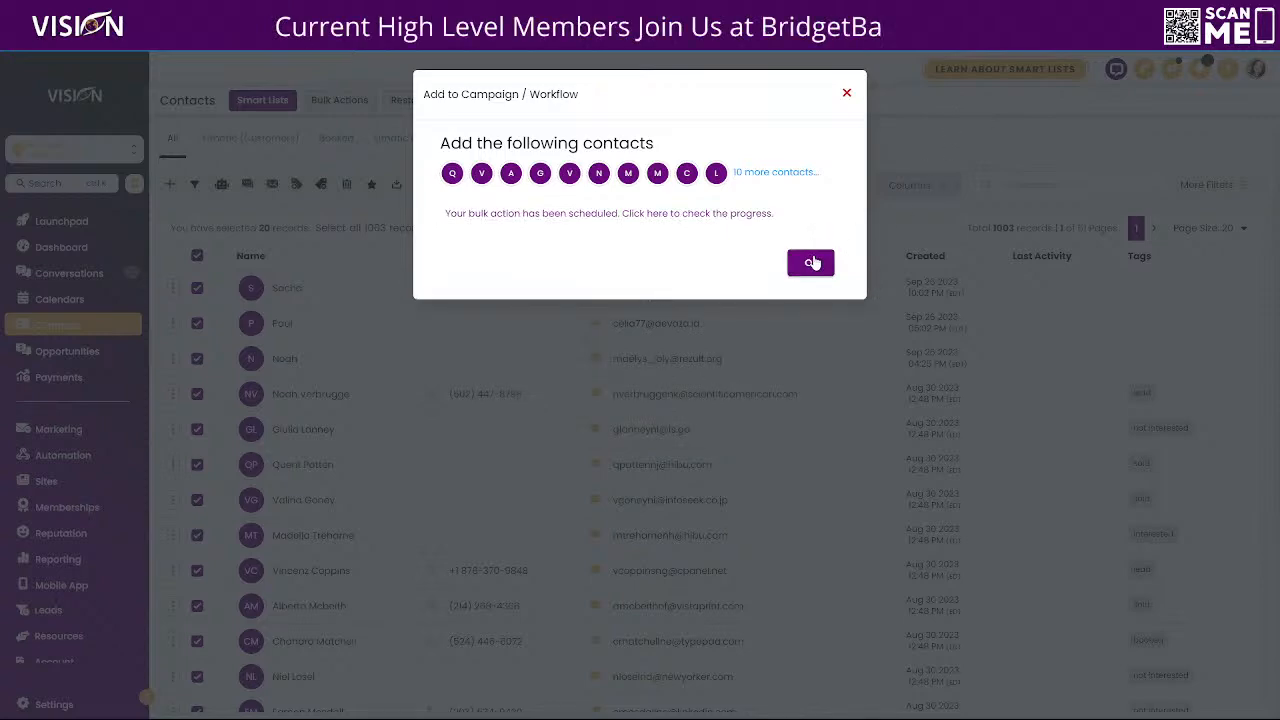
{"action": "left_click", "coordinate": [818, 263]}
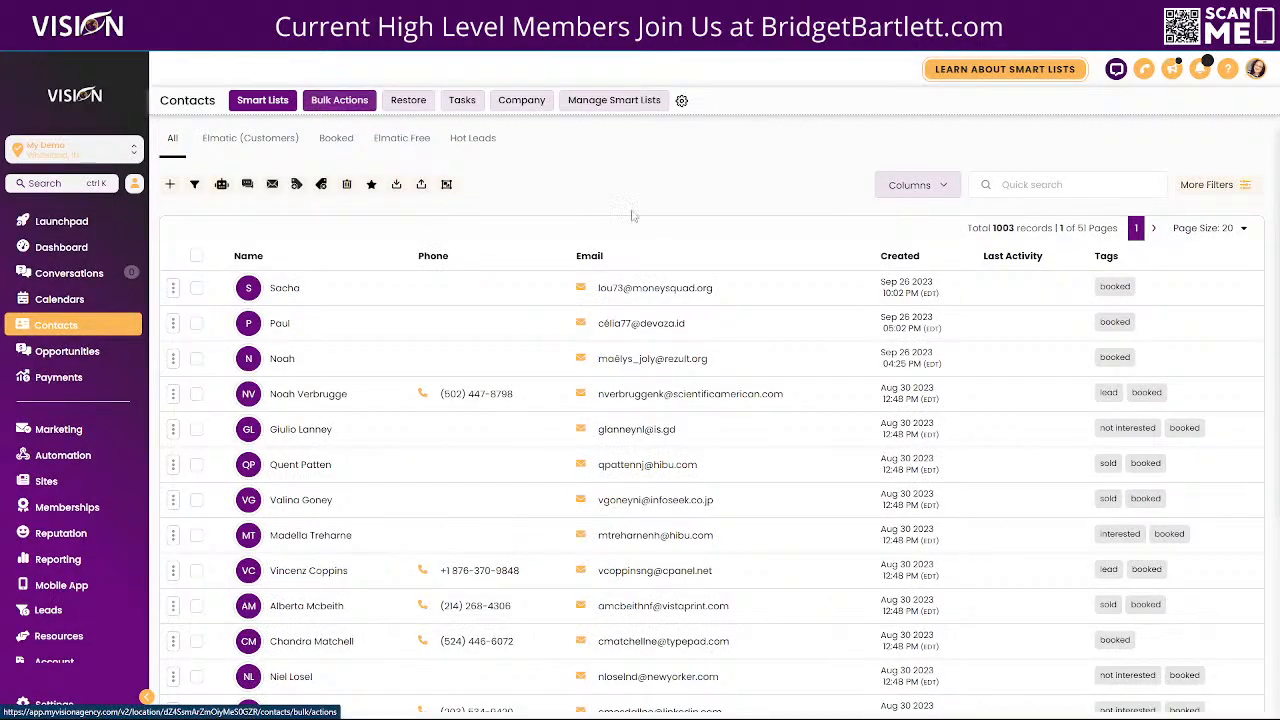
{"action": "left_click", "coordinate": [336, 101]}
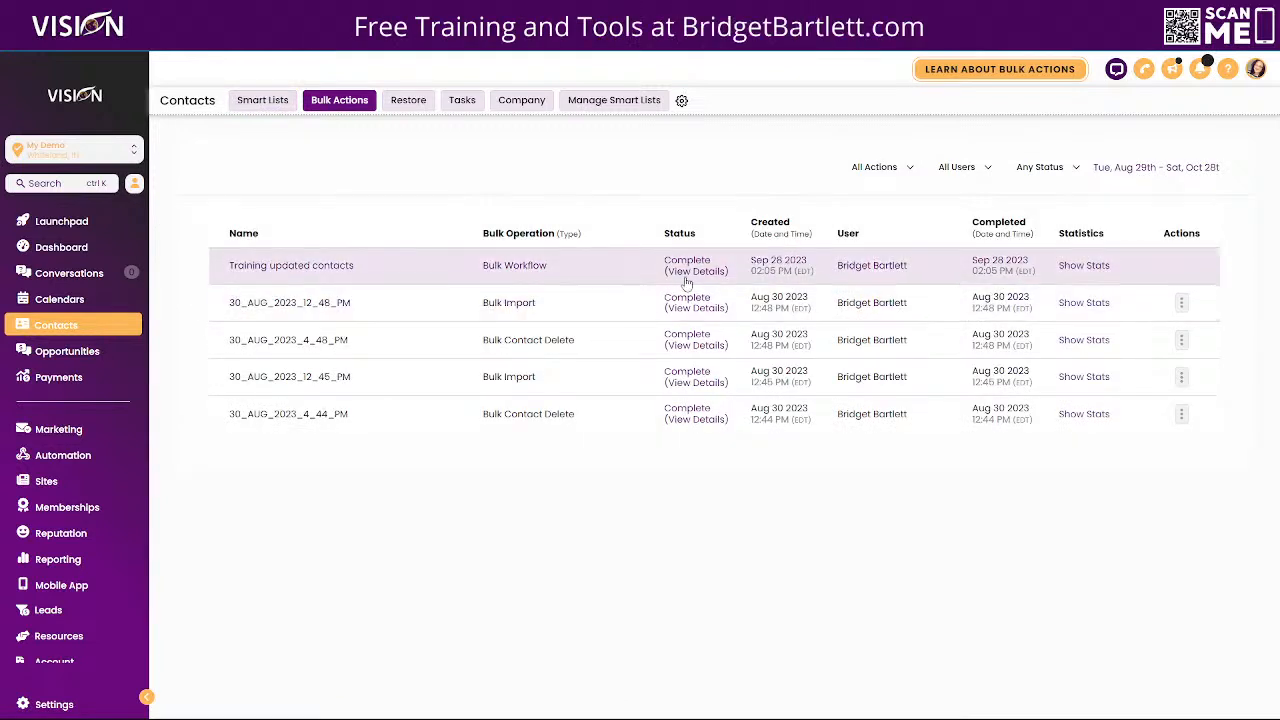
Show the statistics of the "Training updated contacts" bulk action, and return to the Contacts list
{"action": "left_click", "coordinate": [1084, 267]}
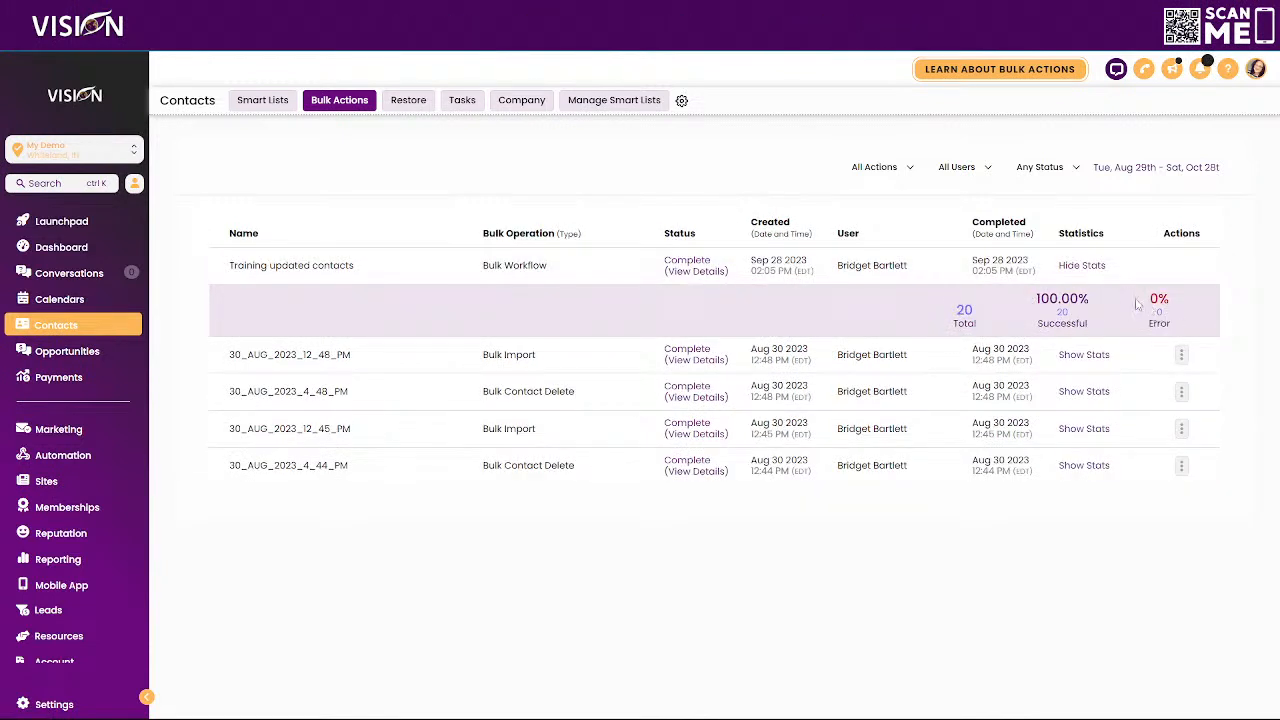
{"action": "left_click", "coordinate": [95, 326]}
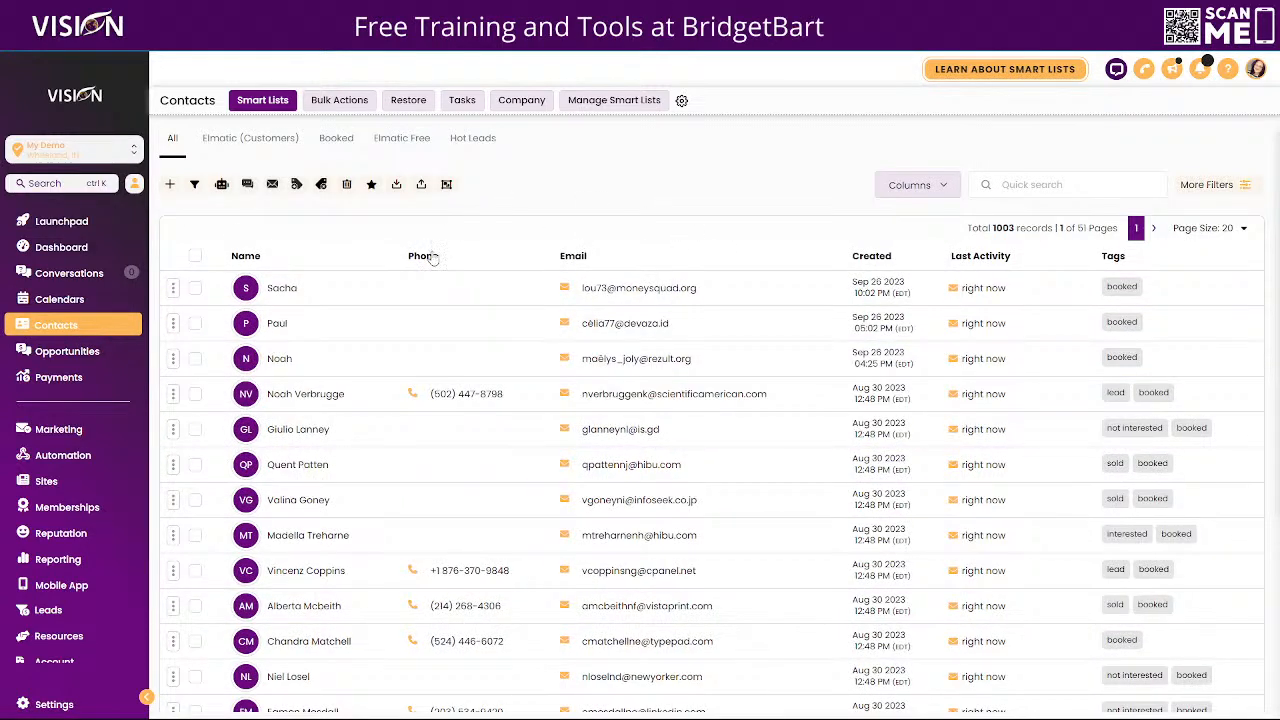
Filter the contacts with the condition that Tag is "booked", and apply the filter
{"action": "left_click", "coordinate": [1207, 190]}
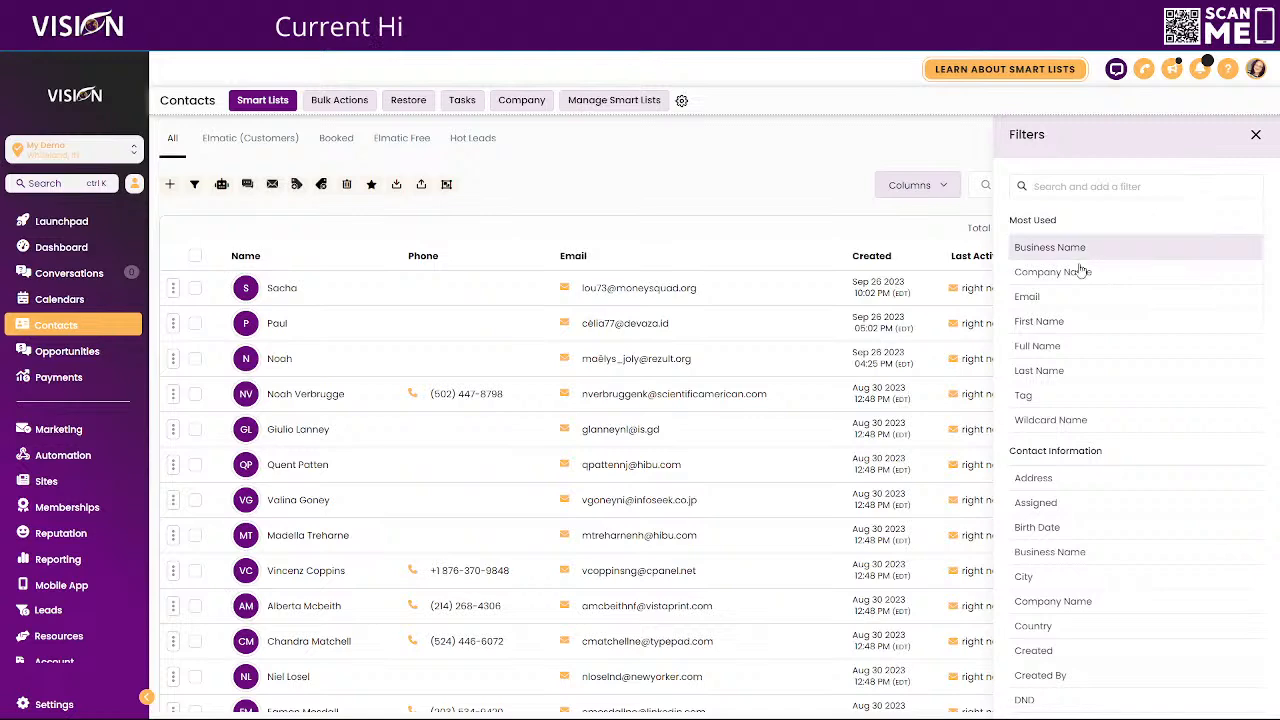
{"action": "left_click", "coordinate": [1110, 392]}
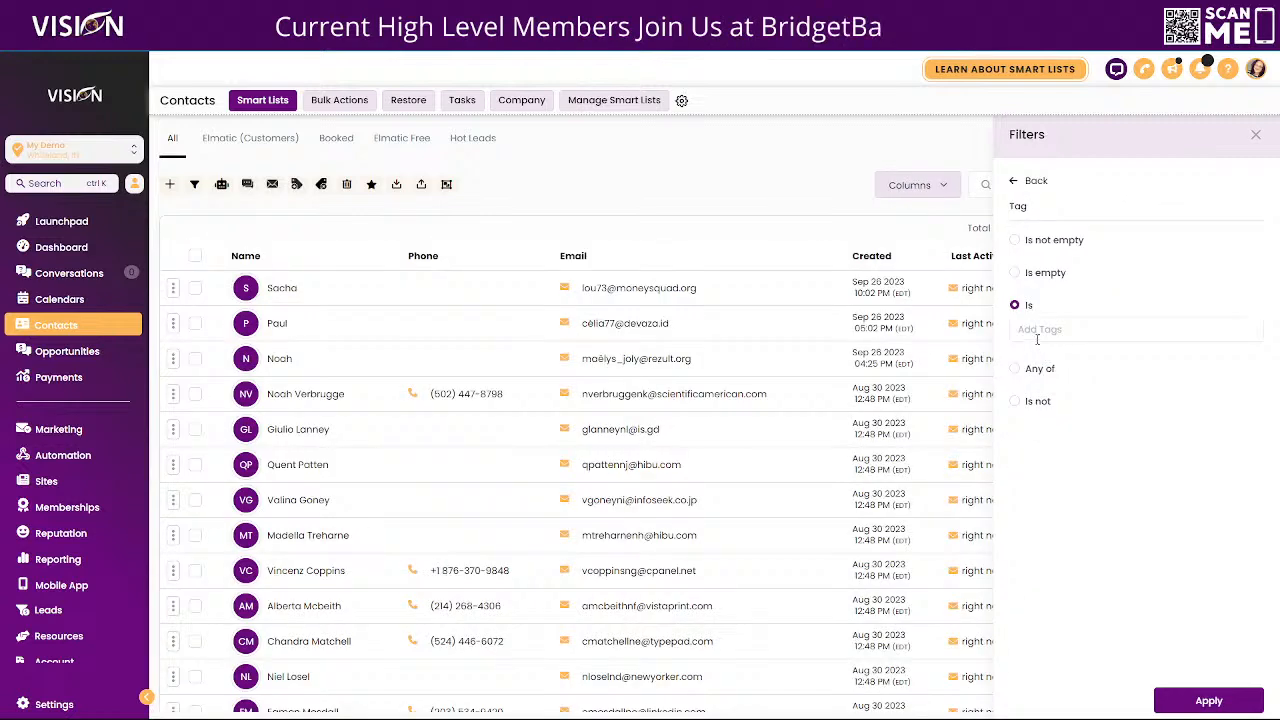
{"action": "left_click", "coordinate": [1057, 330]}
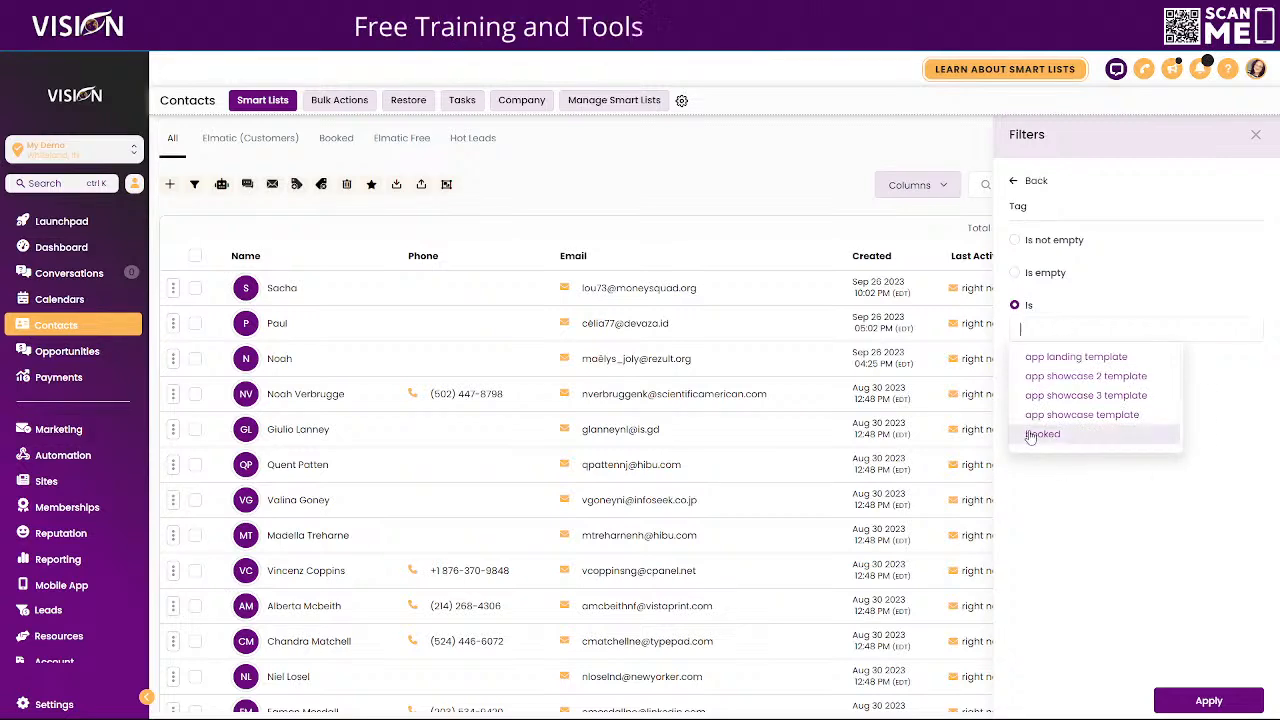
{"action": "left_click", "coordinate": [1163, 436]}
{"action": "left_click", "coordinate": [1209, 698]}
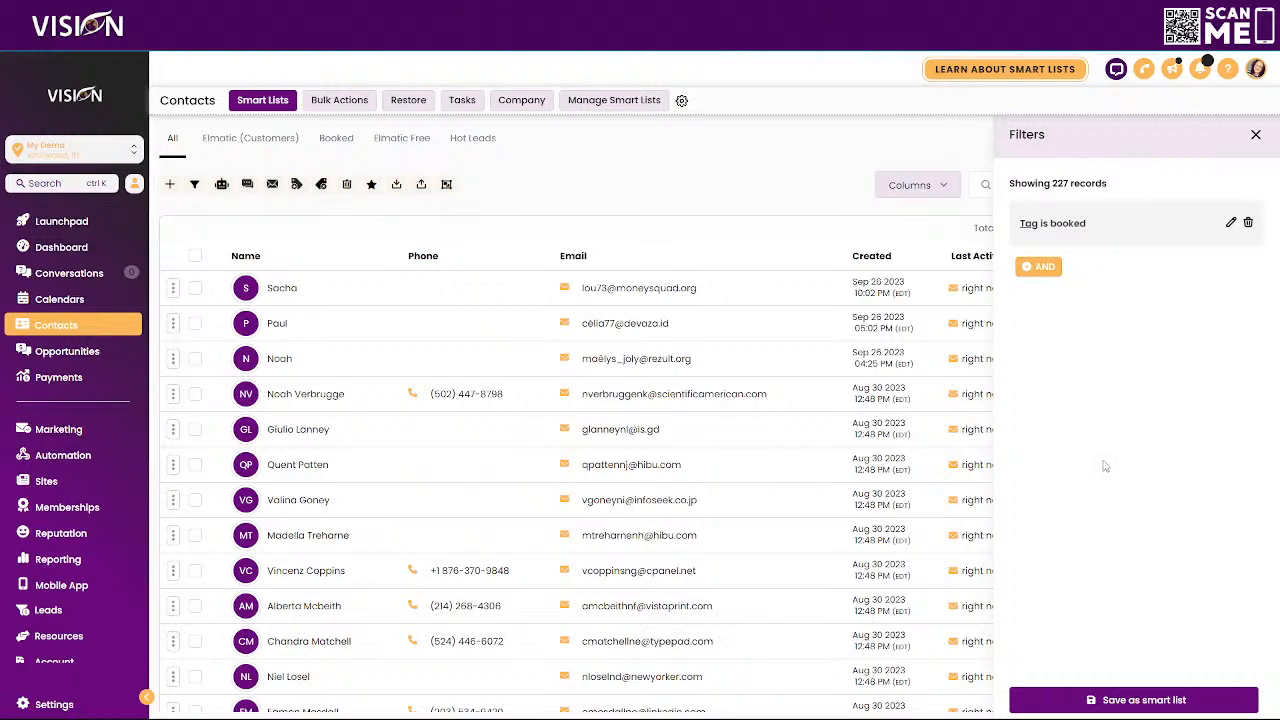
Save the filtered contacts as a smart list named "Training Booked"
{"action": "left_click", "coordinate": [1143, 702]}
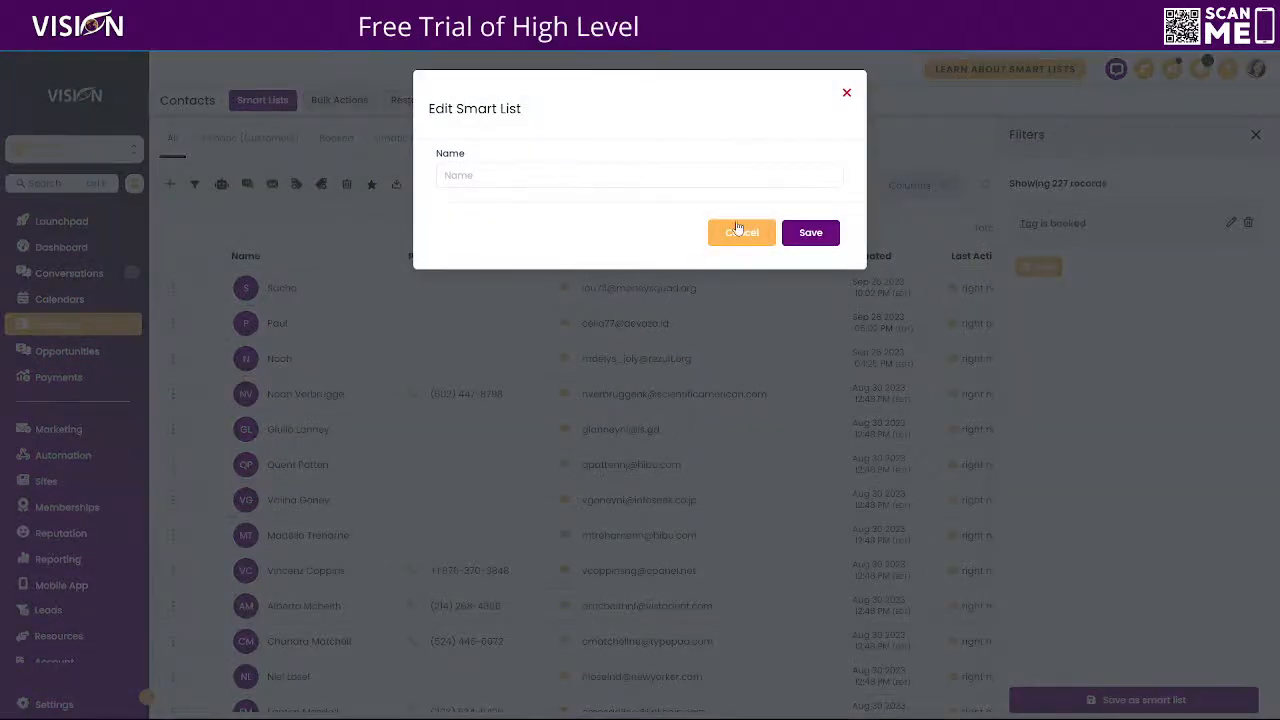
{"action": "left_click", "coordinate": [568, 176]}
{"action": "type", "text": "Booked"}
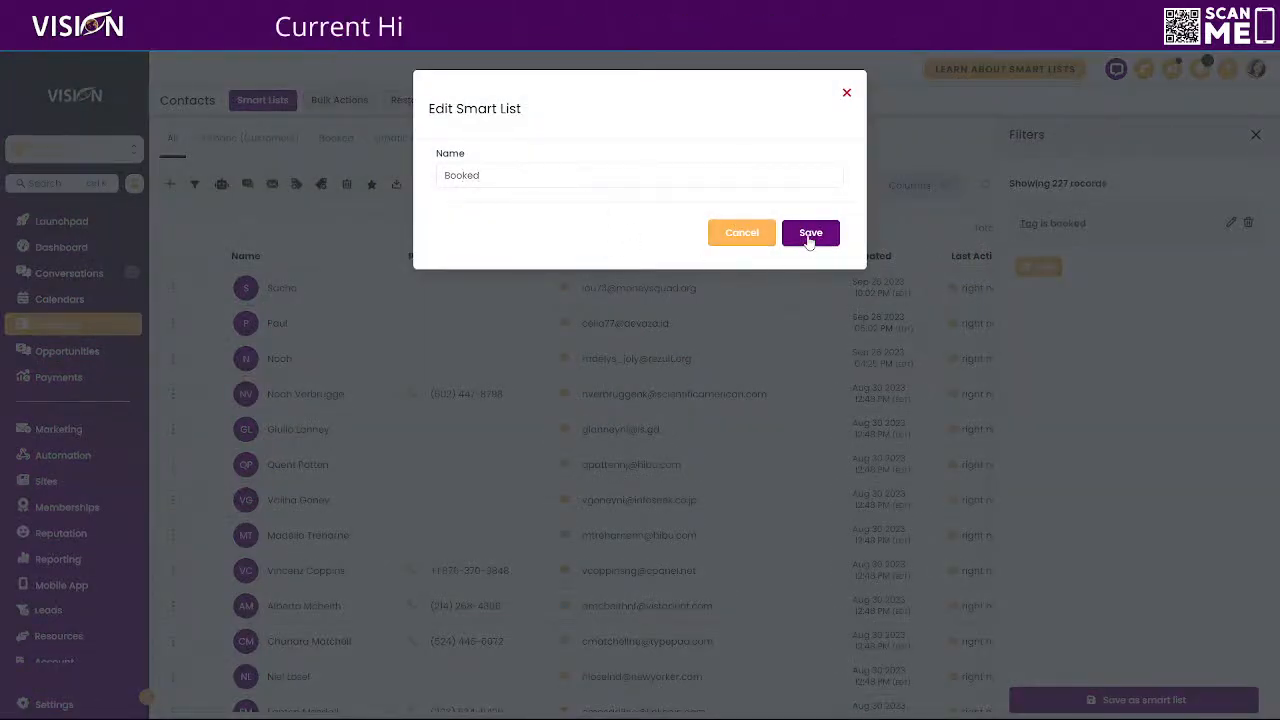
{"action": "left_click", "coordinate": [812, 235]}
{"action": "left_click", "coordinate": [503, 177]}
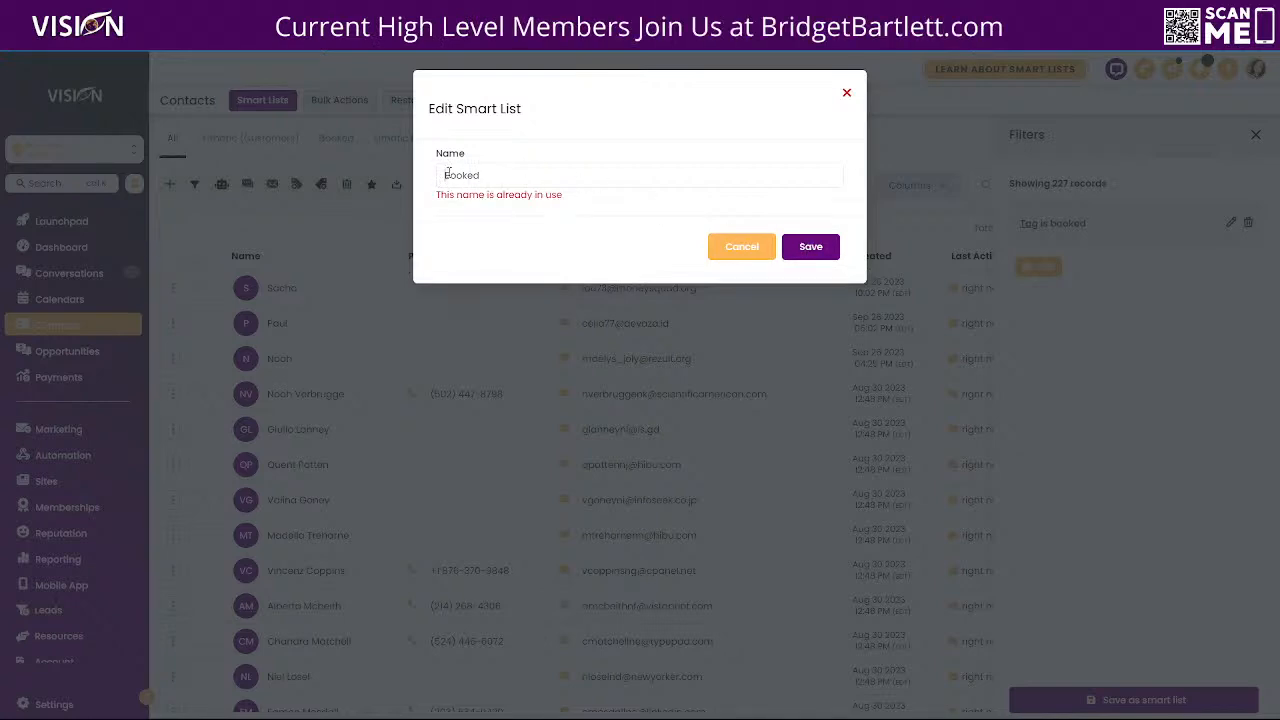
{"action": "type", "text": "raining"}
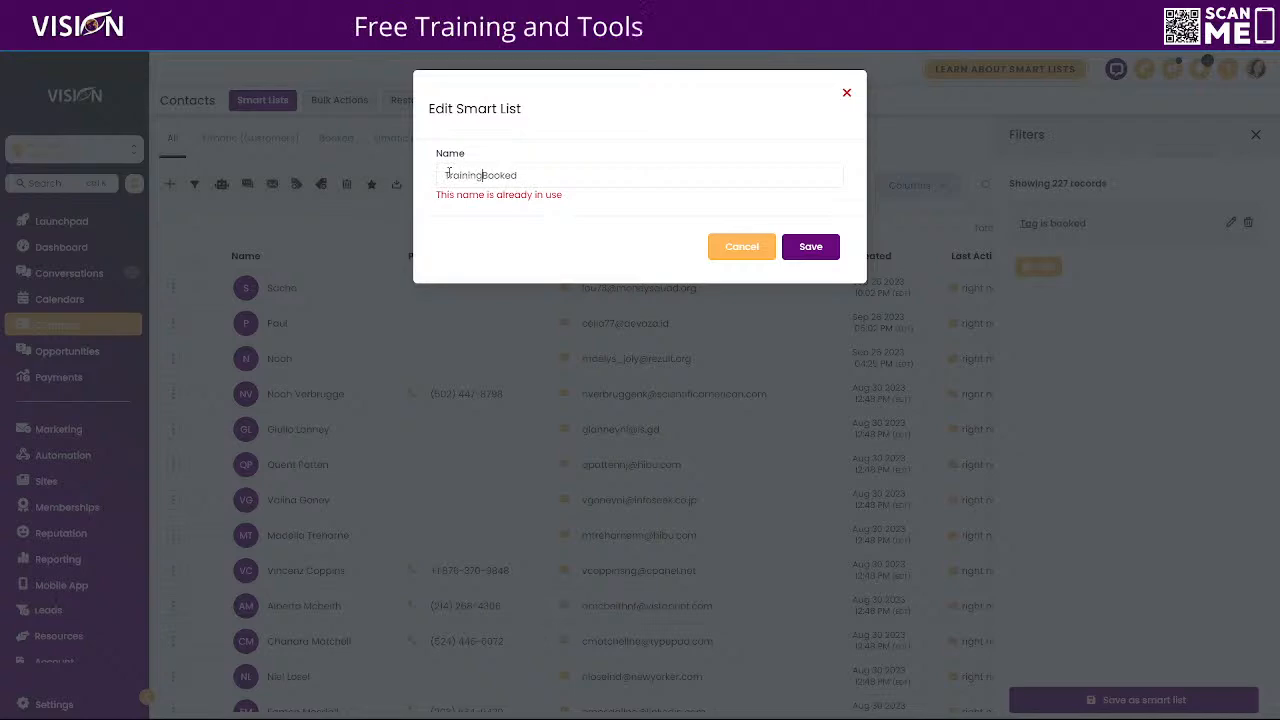
{"action": "left_click", "coordinate": [815, 247]}
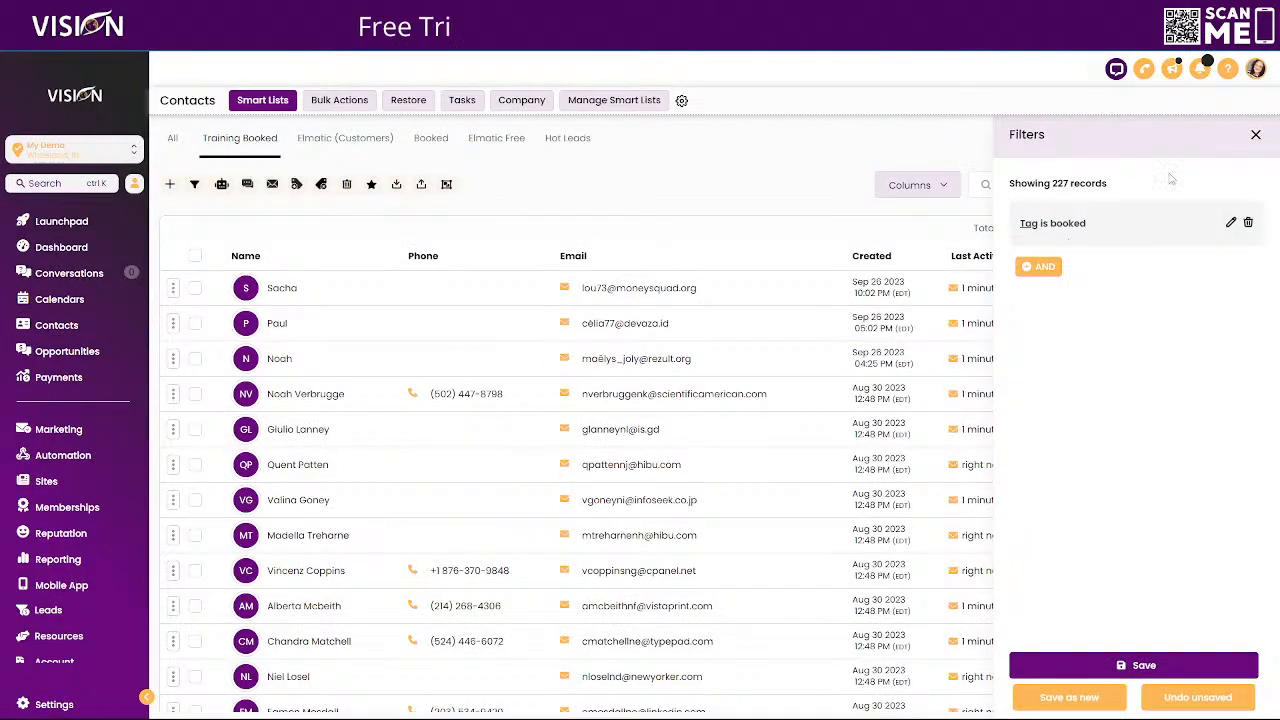
Close the filters and select all records of the Training Booked smart list across every page
{"action": "left_click", "coordinate": [1250, 135]}
{"action": "left_click", "coordinate": [195, 256]}
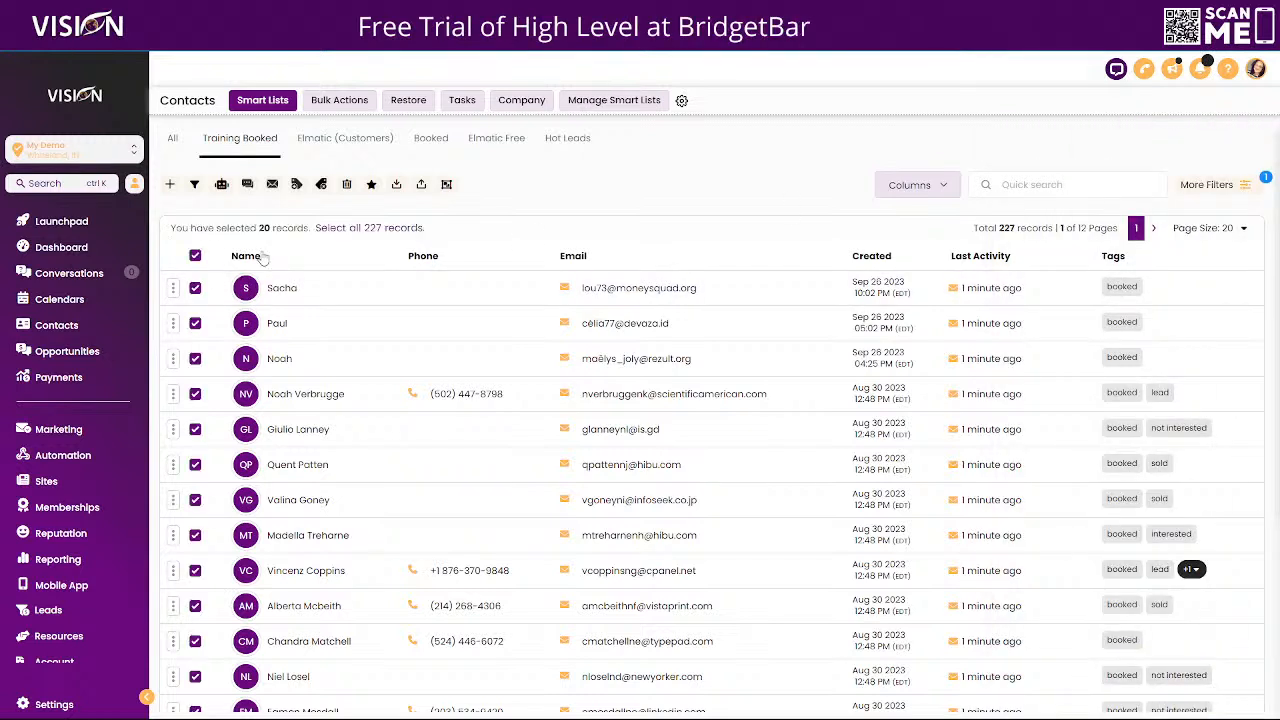
{"action": "left_click", "coordinate": [395, 229]}
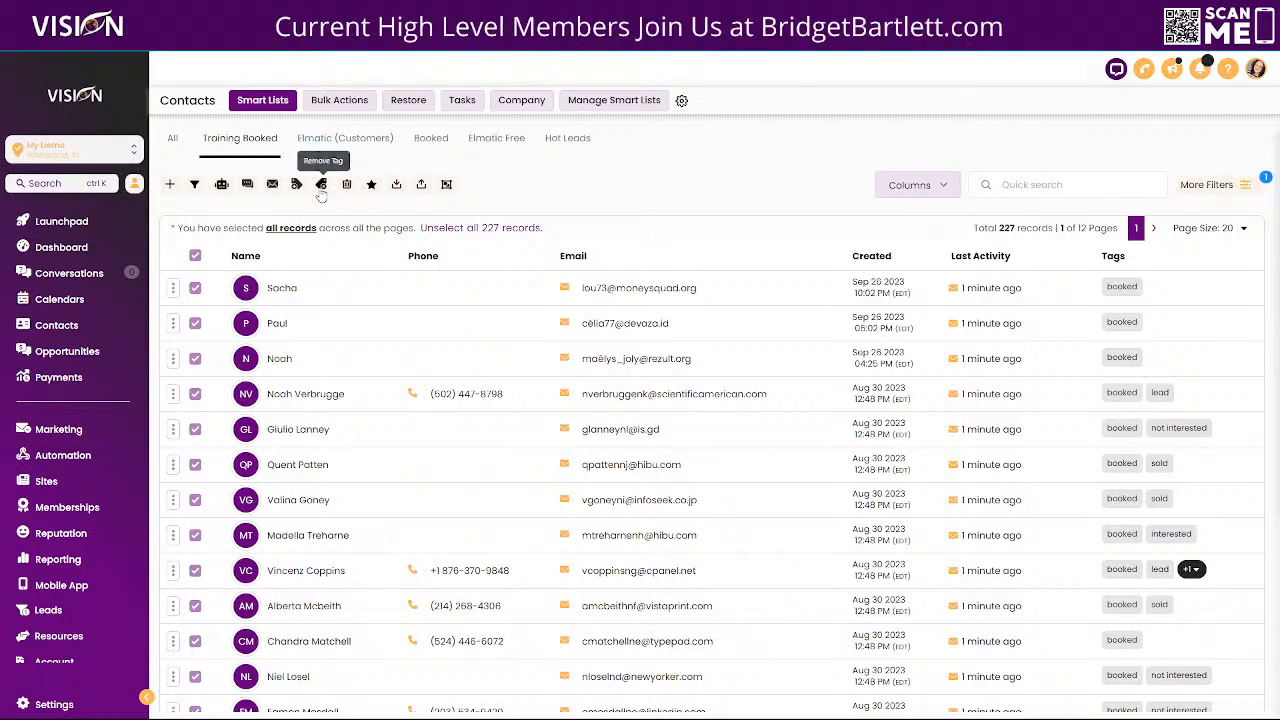
Start adding the selected contacts to a campaign or workflow, and pick Training 1 as the workflow
{"action": "left_click", "coordinate": [221, 186]}
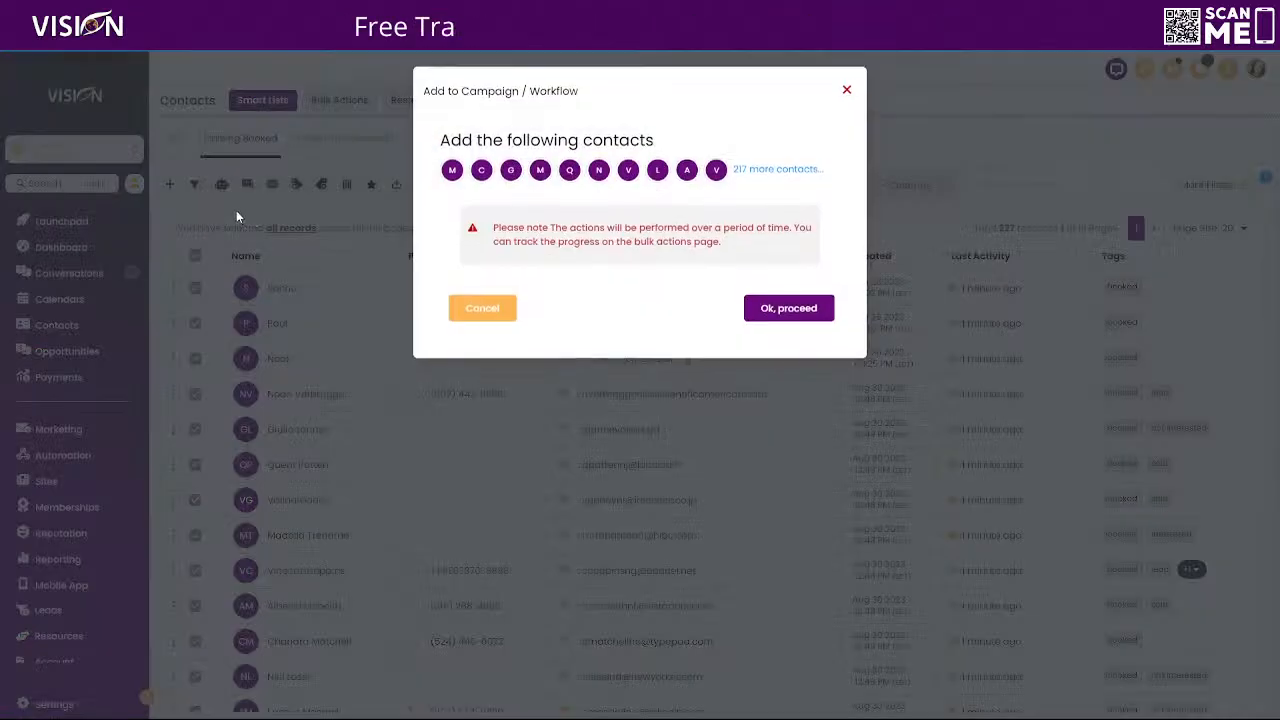
{"action": "left_click", "coordinate": [797, 316]}
{"action": "left_click", "coordinate": [569, 238]}
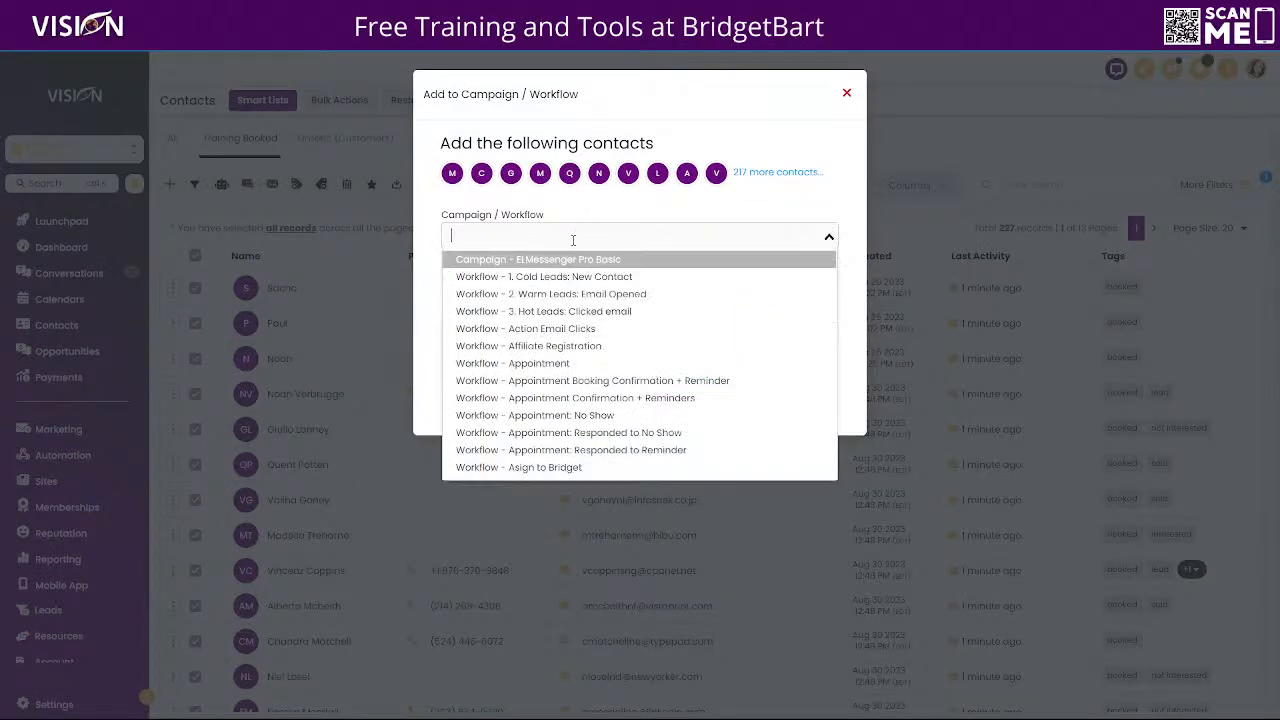
{"action": "type", "text": "tra"}
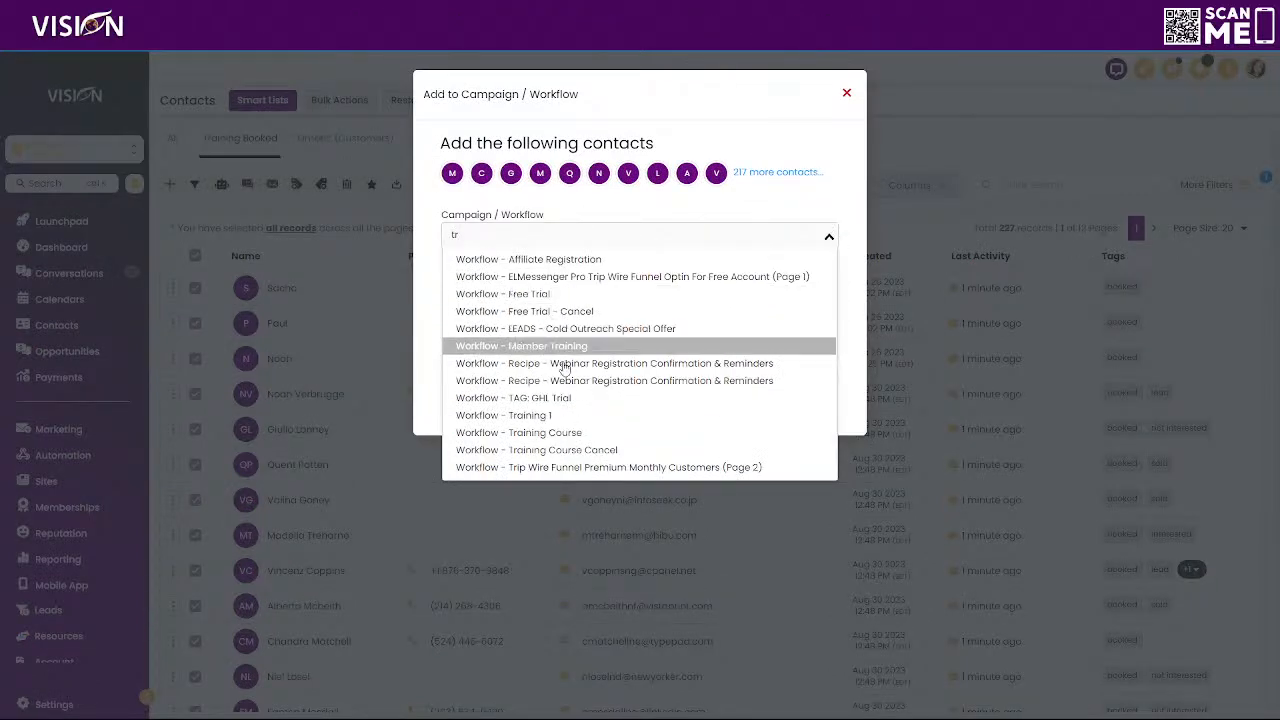
{"action": "left_click", "coordinate": [556, 418]}
Describe the action as "2nd Attempt to add to update contacts" and add all the contacts to the workflow at once
{"action": "left_click", "coordinate": [518, 337]}
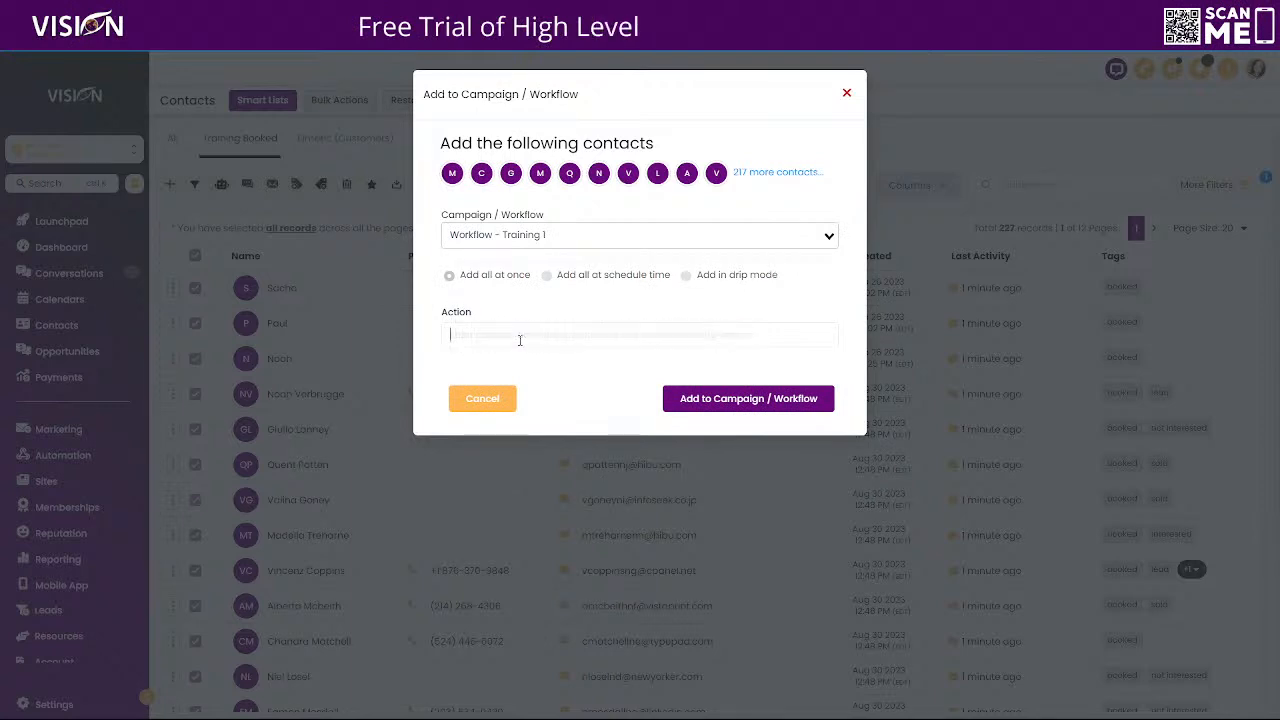
{"action": "type", "text": "2n"}
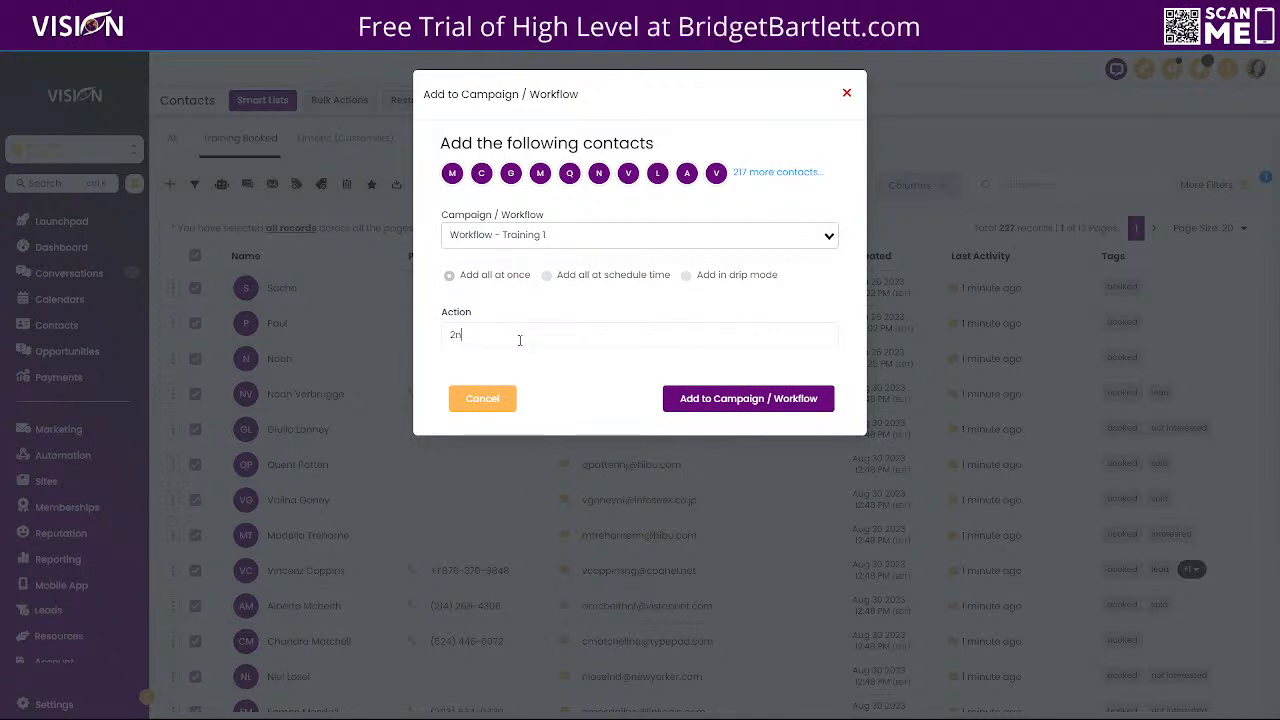
{"action": "type", "text": "d Ateempt"}
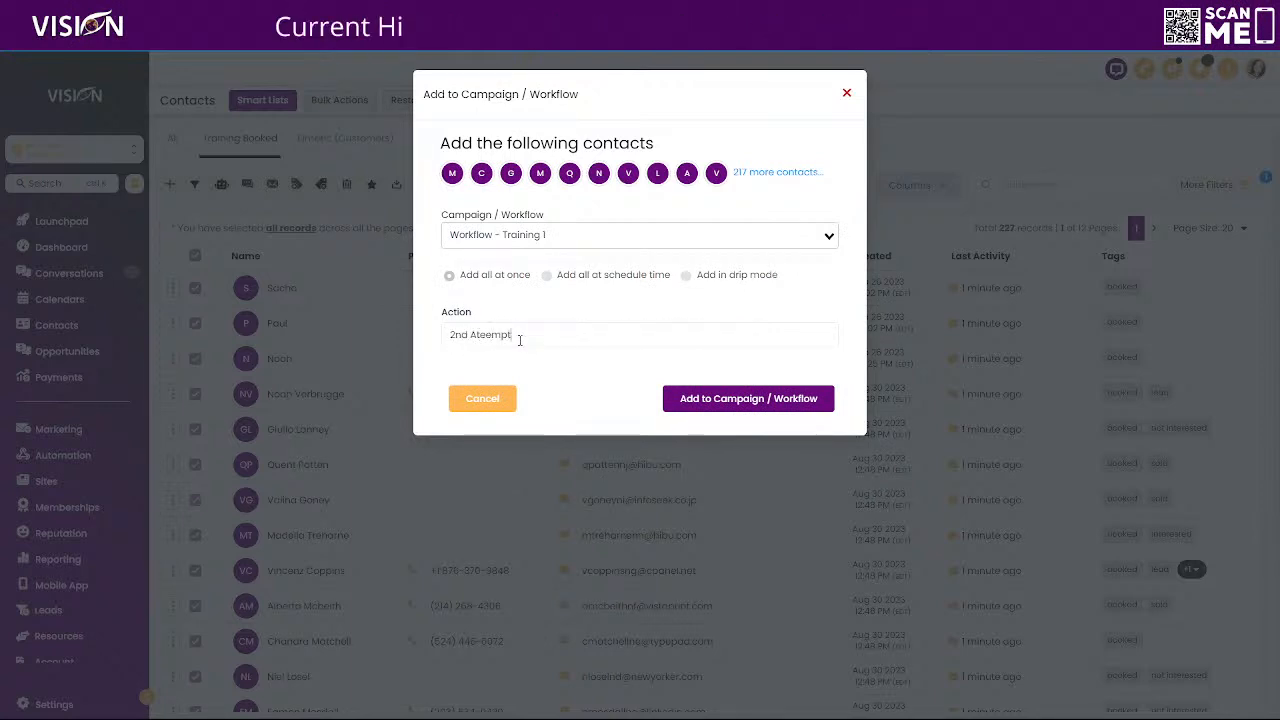
{"action": "key", "text": "BackSpace"}
{"action": "key", "text": "BackSpace"}
{"action": "key", "text": "BackSpace"}
{"action": "key", "text": "BackSpace"}
{"action": "type", "text": "m"}
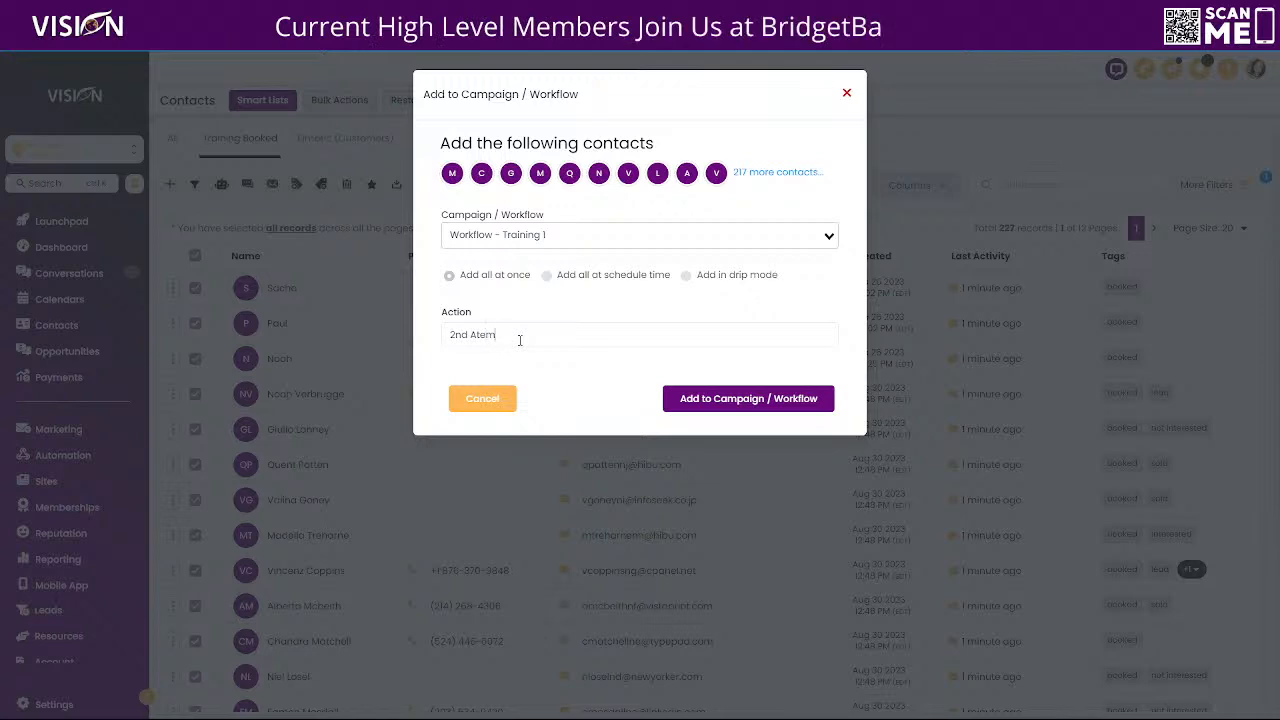
{"action": "type", "text": "pt to add "}
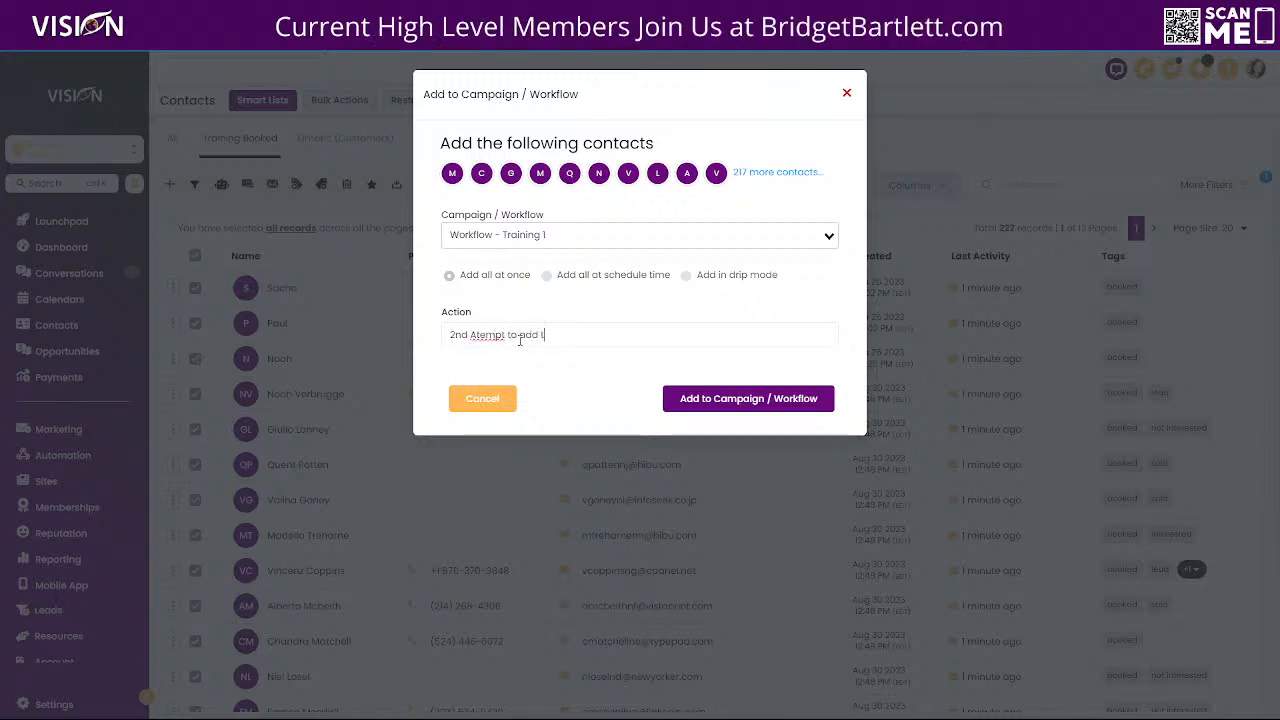
{"action": "type", "text": "to wqo"}
{"action": "key", "text": "BackSpace"}
{"action": "type", "text": "update contac"}
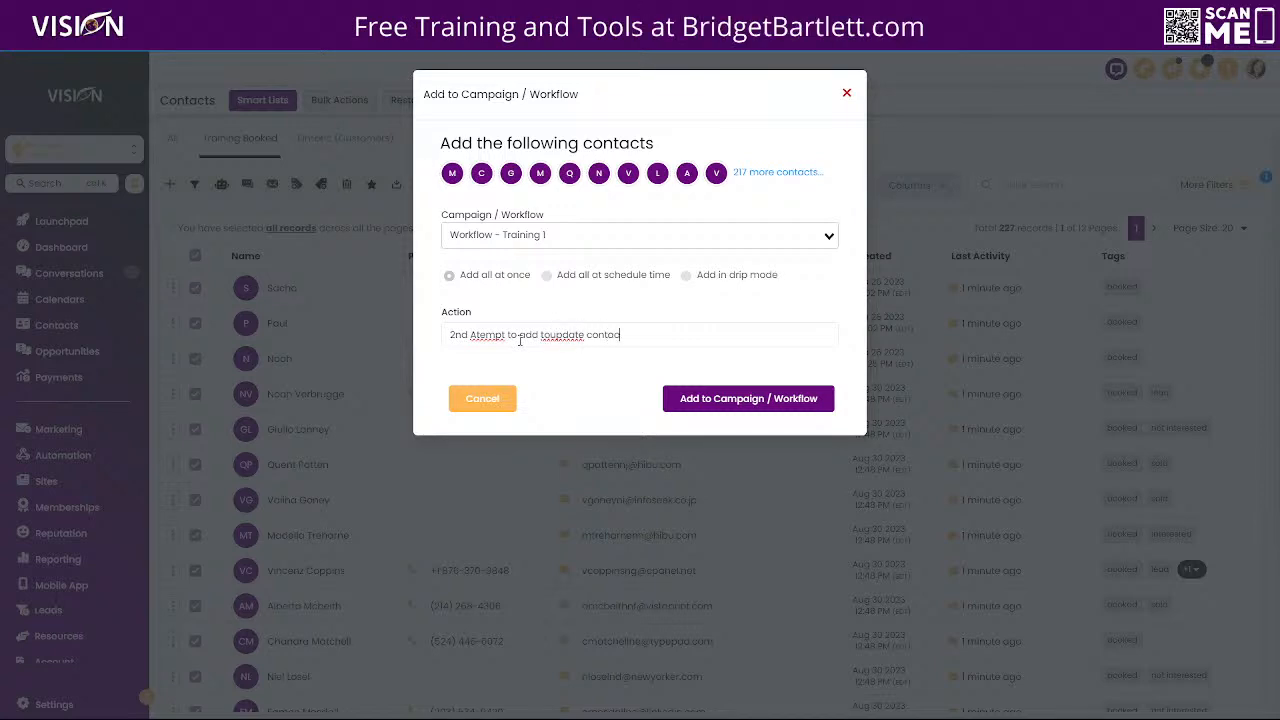
{"action": "type", "text": "ts"}
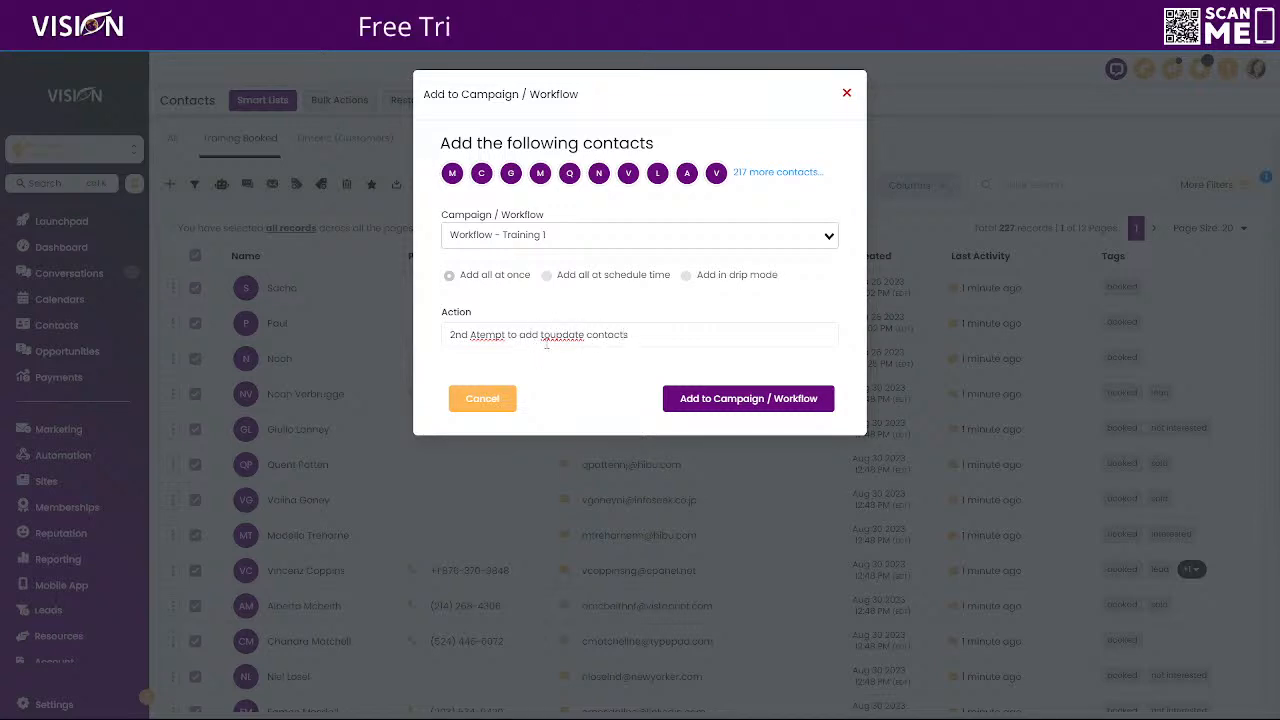
{"action": "left_click", "coordinate": [551, 335]}
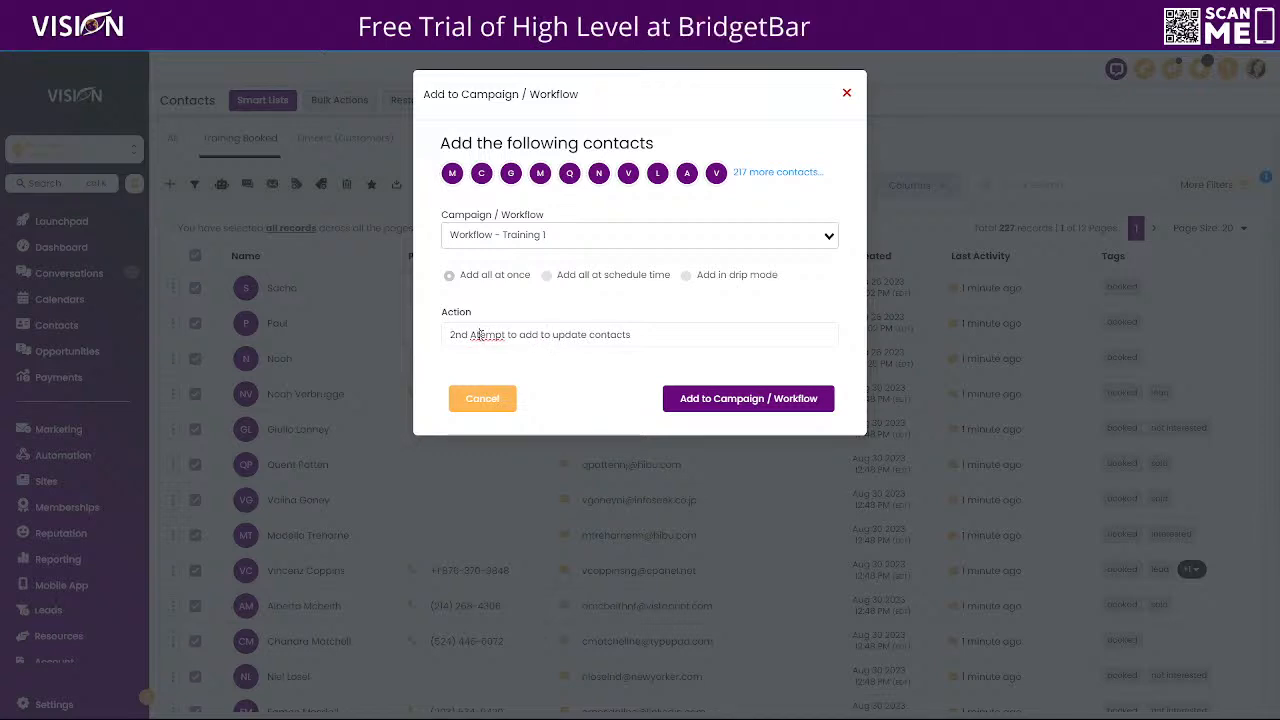
{"action": "left_click", "coordinate": [478, 335]}
{"action": "type", "text": "t"}
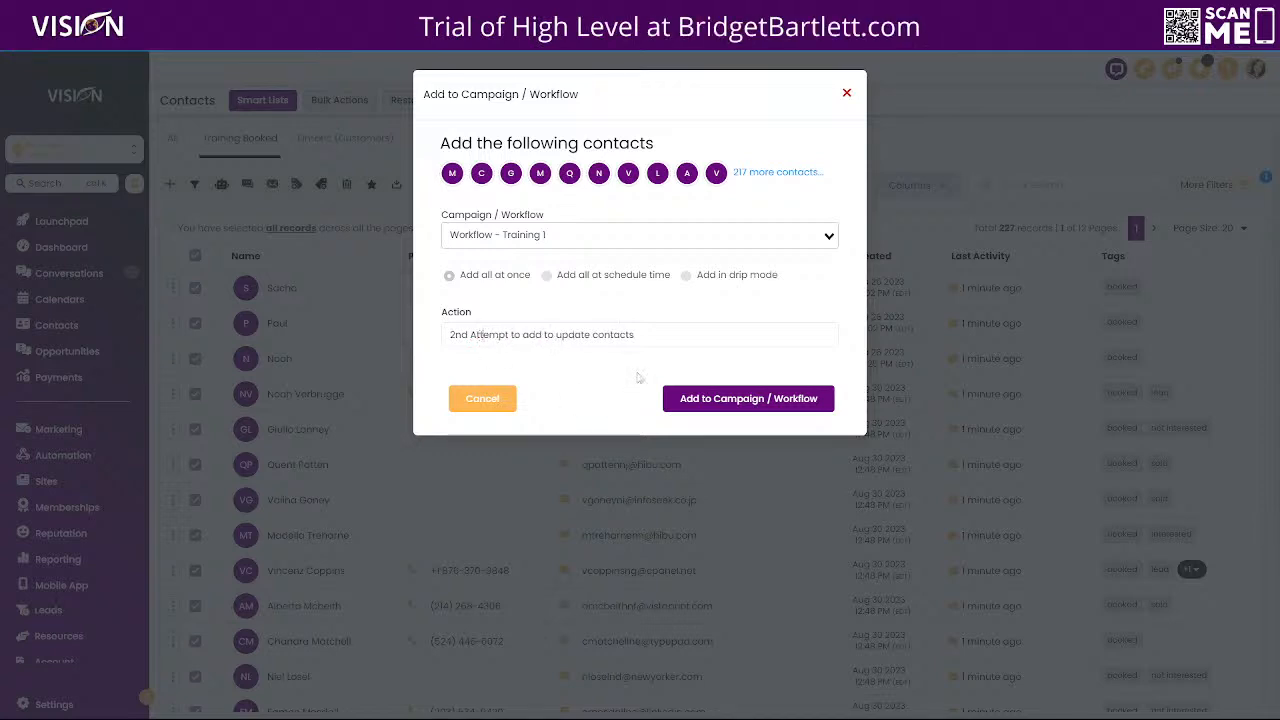
{"action": "left_click", "coordinate": [767, 400]}
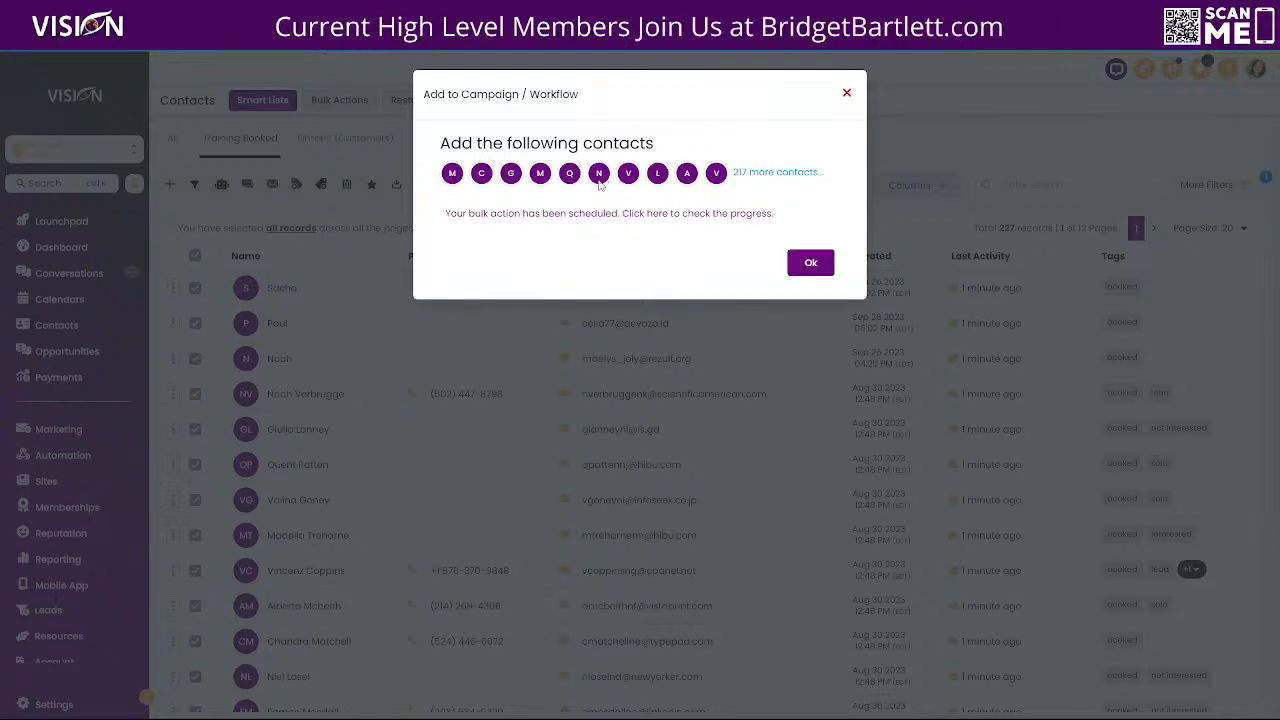
{"action": "left_click", "coordinate": [808, 264]}
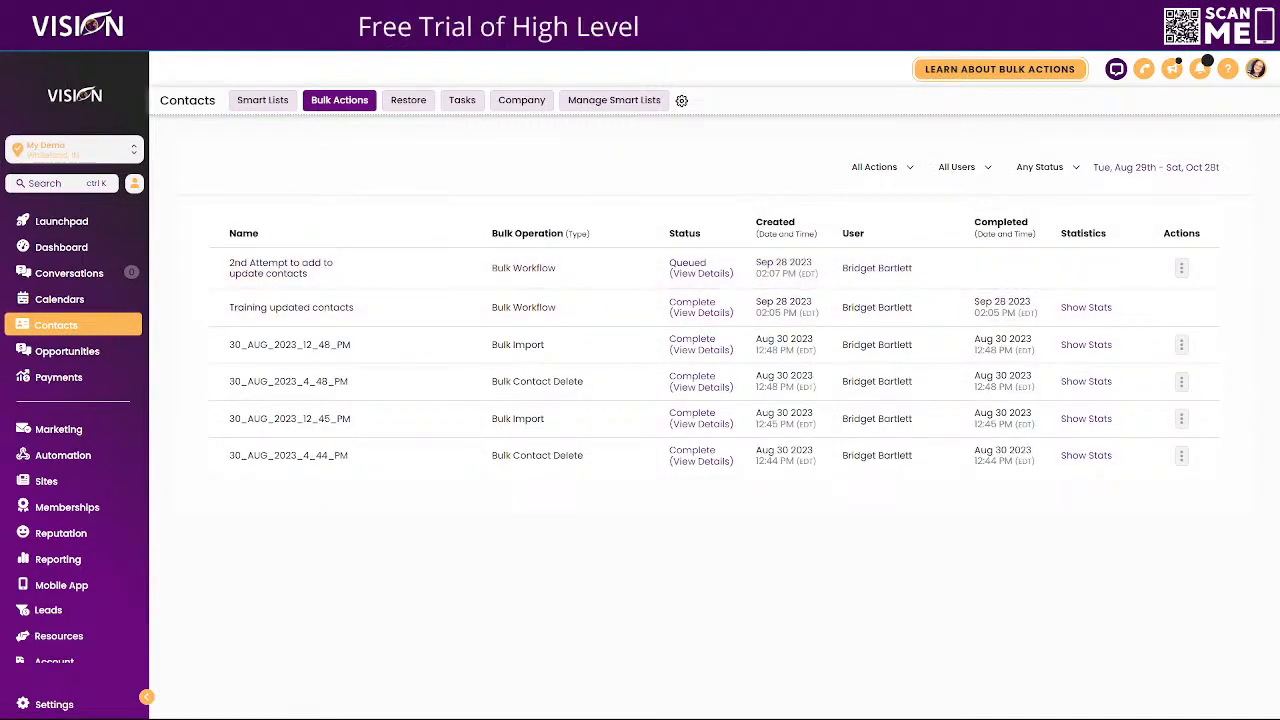
Refresh the bulk actions list and show the statistics of the "2nd Attempt to add to update contacts" action
{"action": "key", "text": "F5"}
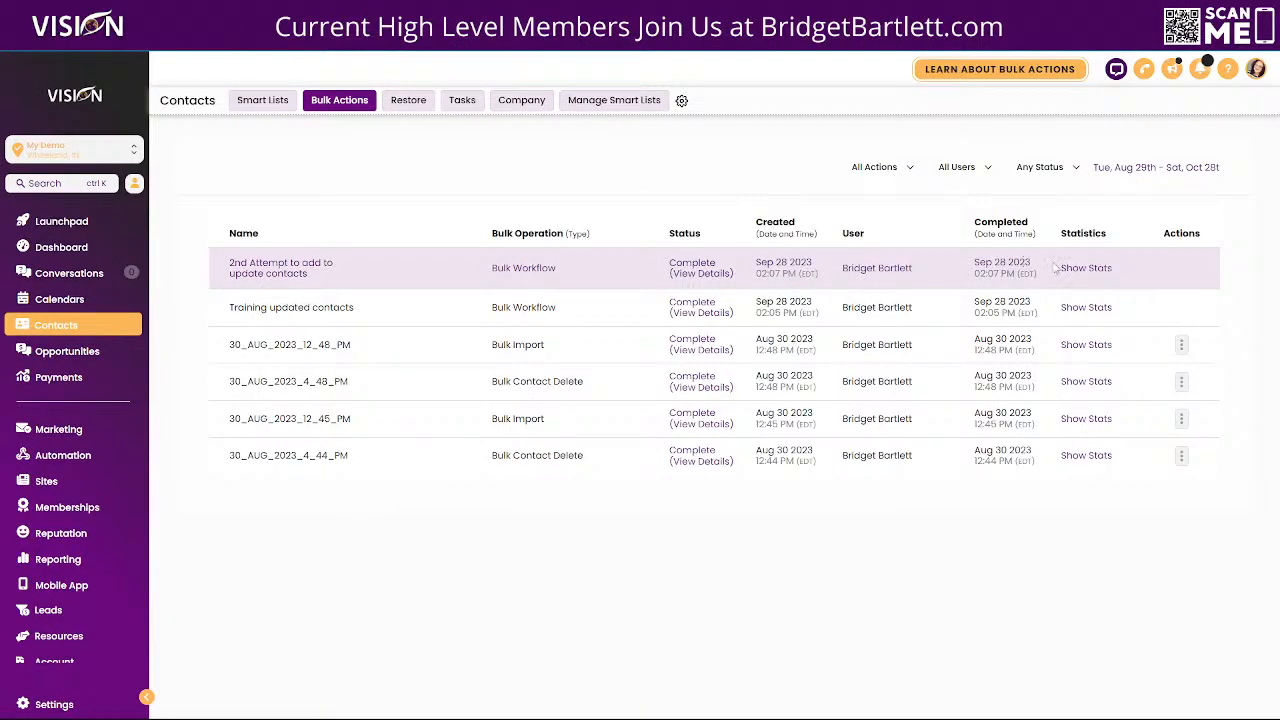
{"action": "left_click", "coordinate": [1082, 270]}
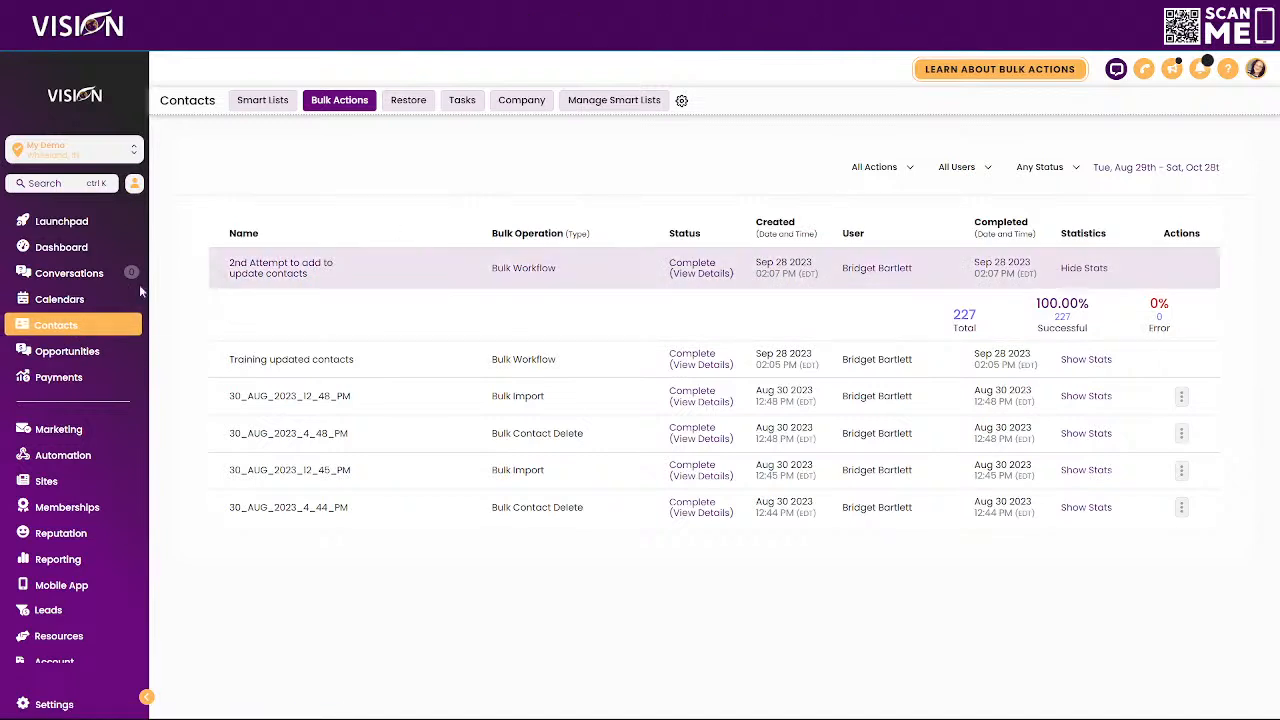
Reopen the Training Booked smart list and examine the filter conditions available for combining with its tag filter
{"action": "left_click", "coordinate": [262, 100]}
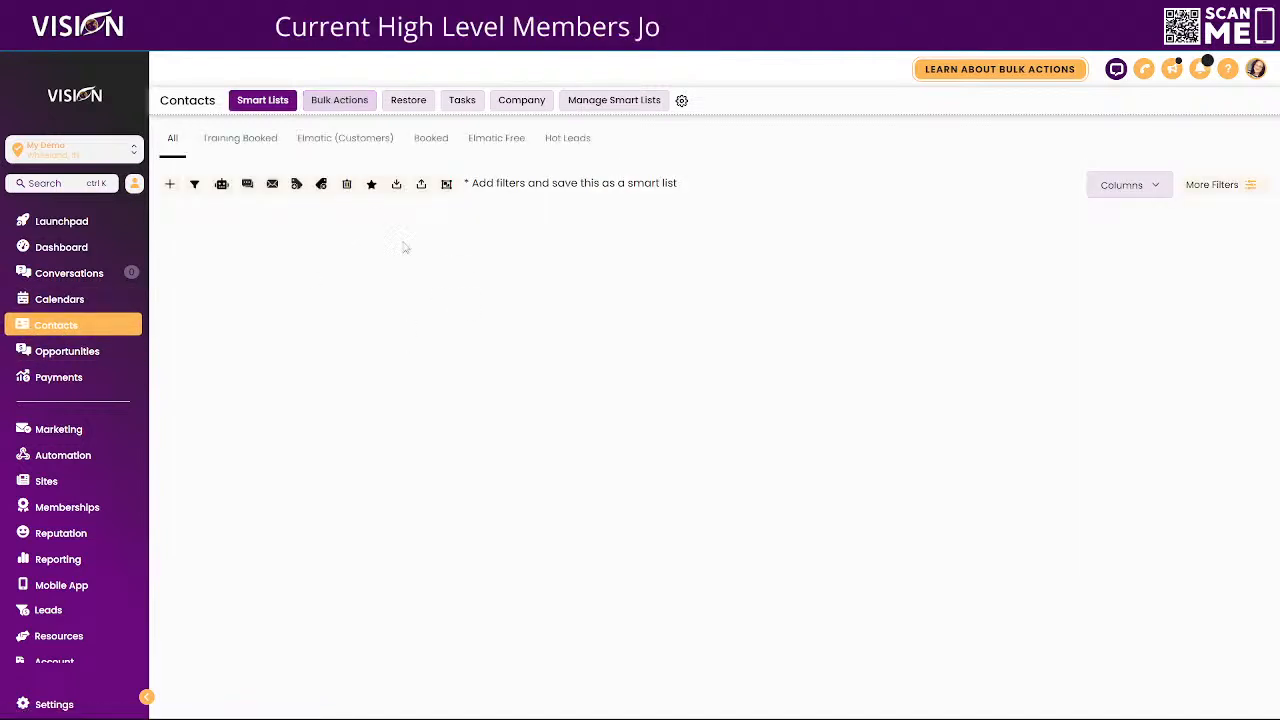
{"action": "left_click", "coordinate": [240, 138]}
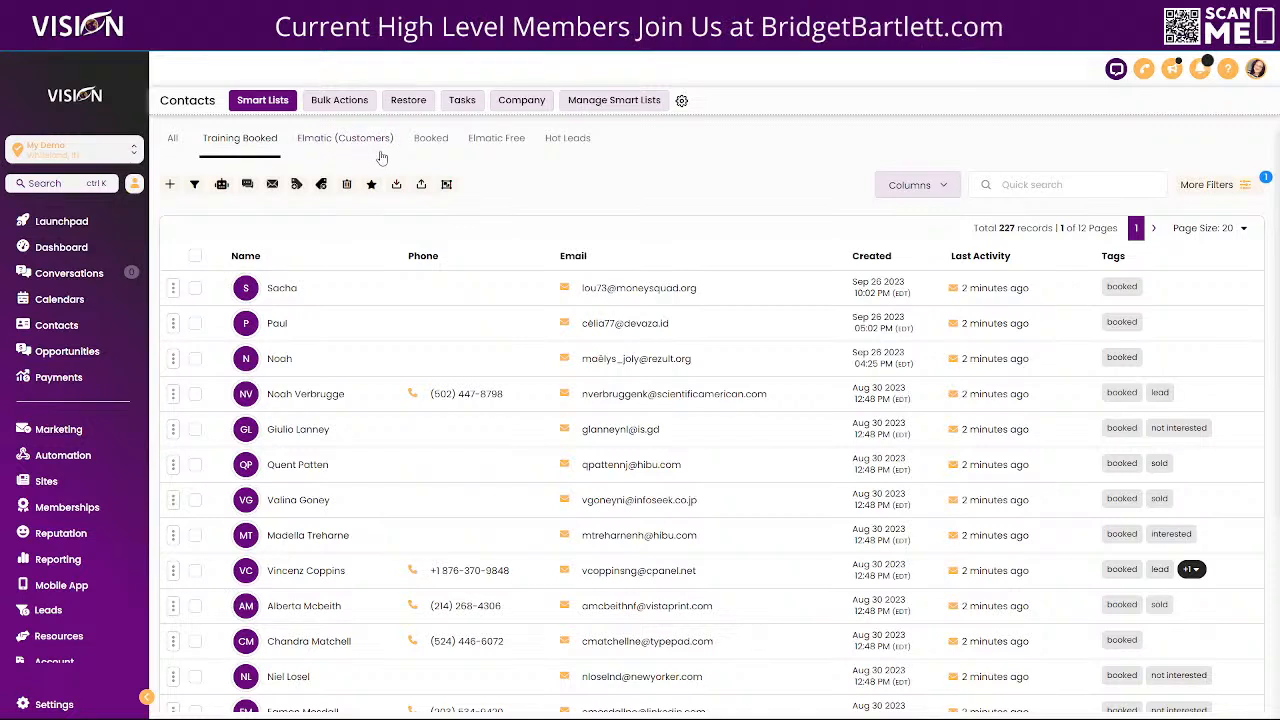
{"action": "left_click", "coordinate": [1205, 185]}
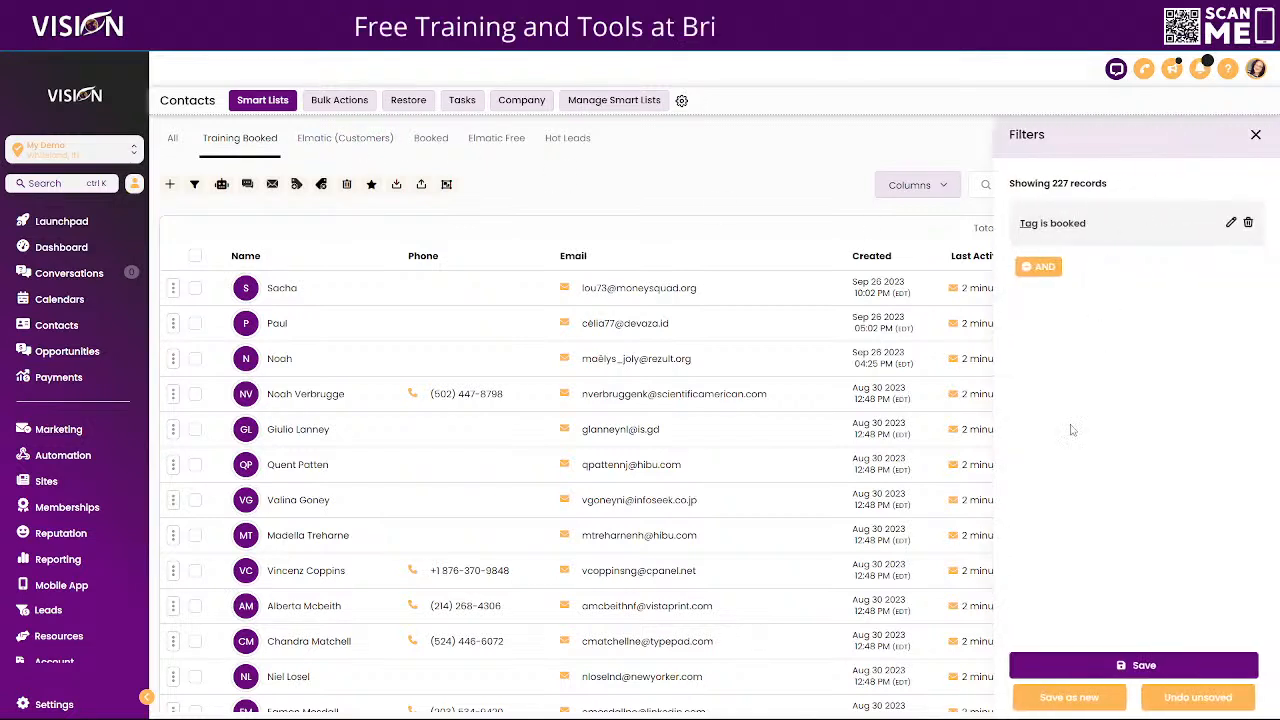
{"action": "left_click", "coordinate": [1044, 267]}
{"action": "scroll", "coordinate": [1128, 314], "scroll_direction": "down", "scroll_amount": 5}
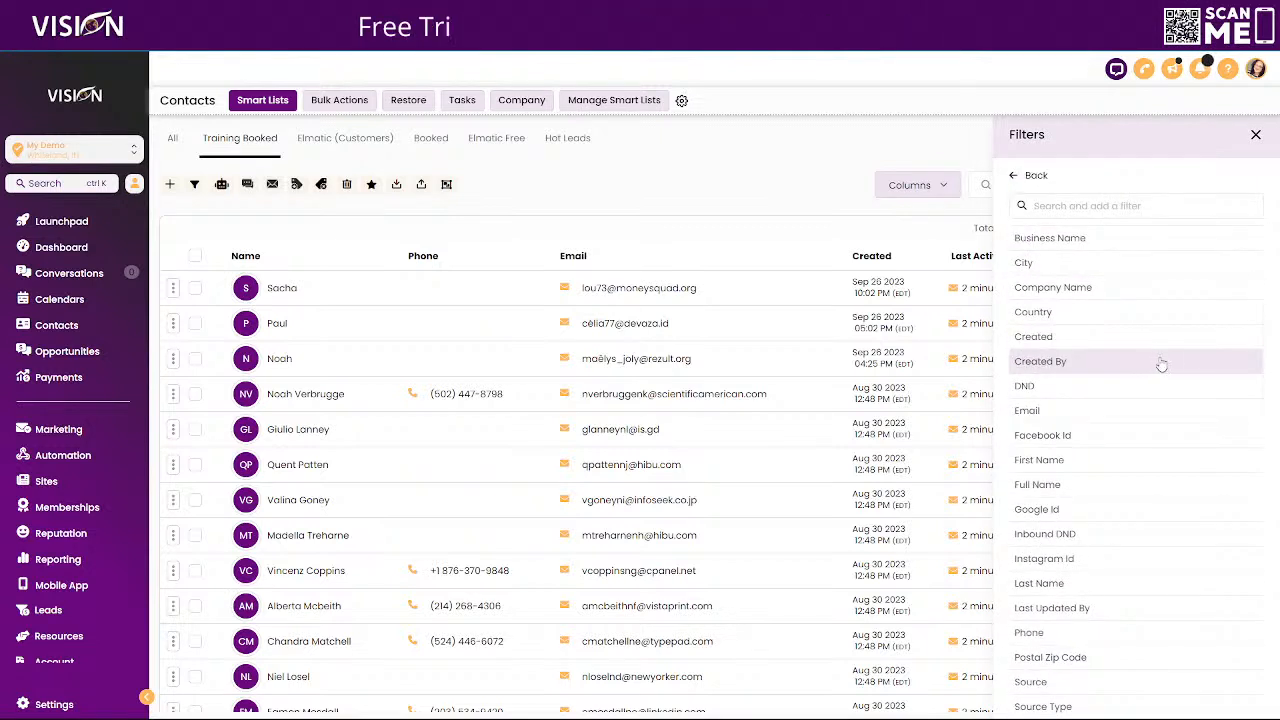
{"action": "scroll", "coordinate": [1160, 390], "scroll_direction": "down", "scroll_amount": 7}
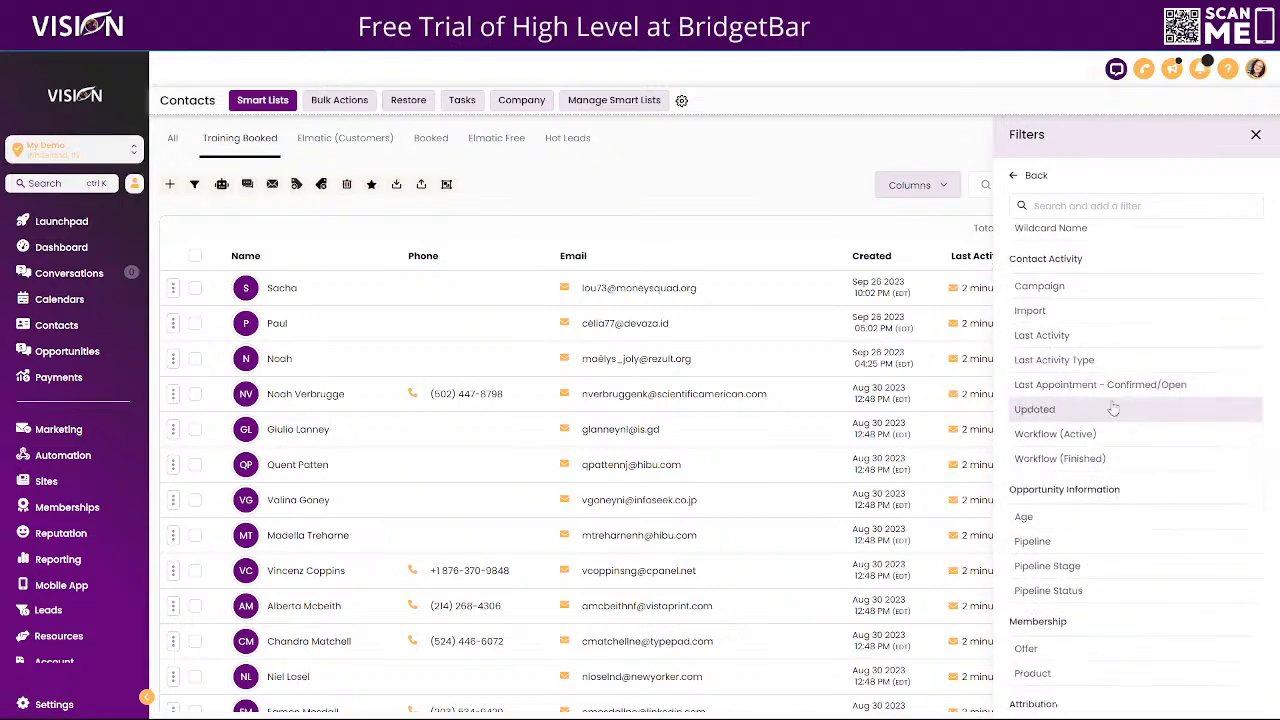
{"action": "scroll", "coordinate": [1113, 408], "scroll_direction": "down", "scroll_amount": 6}
{"action": "scroll", "coordinate": [1111, 408], "scroll_direction": "down", "scroll_amount": 3}
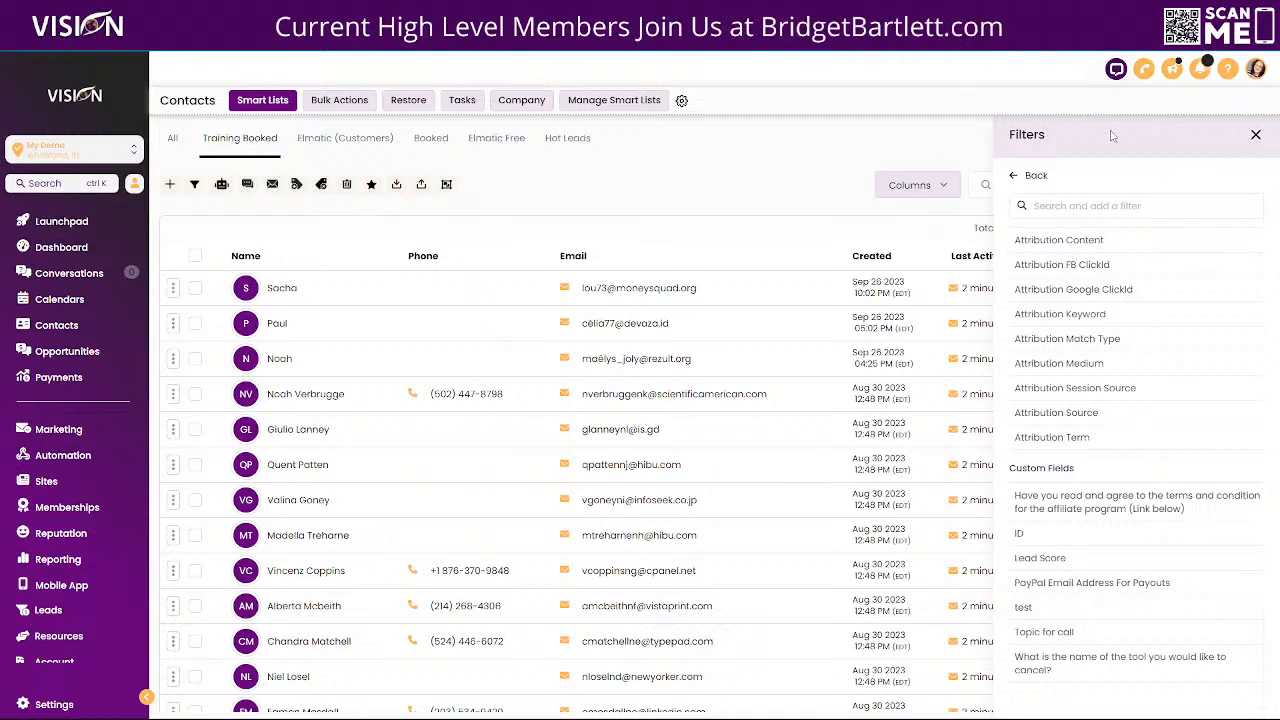
Close the contact filters and open the Training 1 workflow from the automations to review its sequence of actions
{"action": "left_click", "coordinate": [1255, 137]}
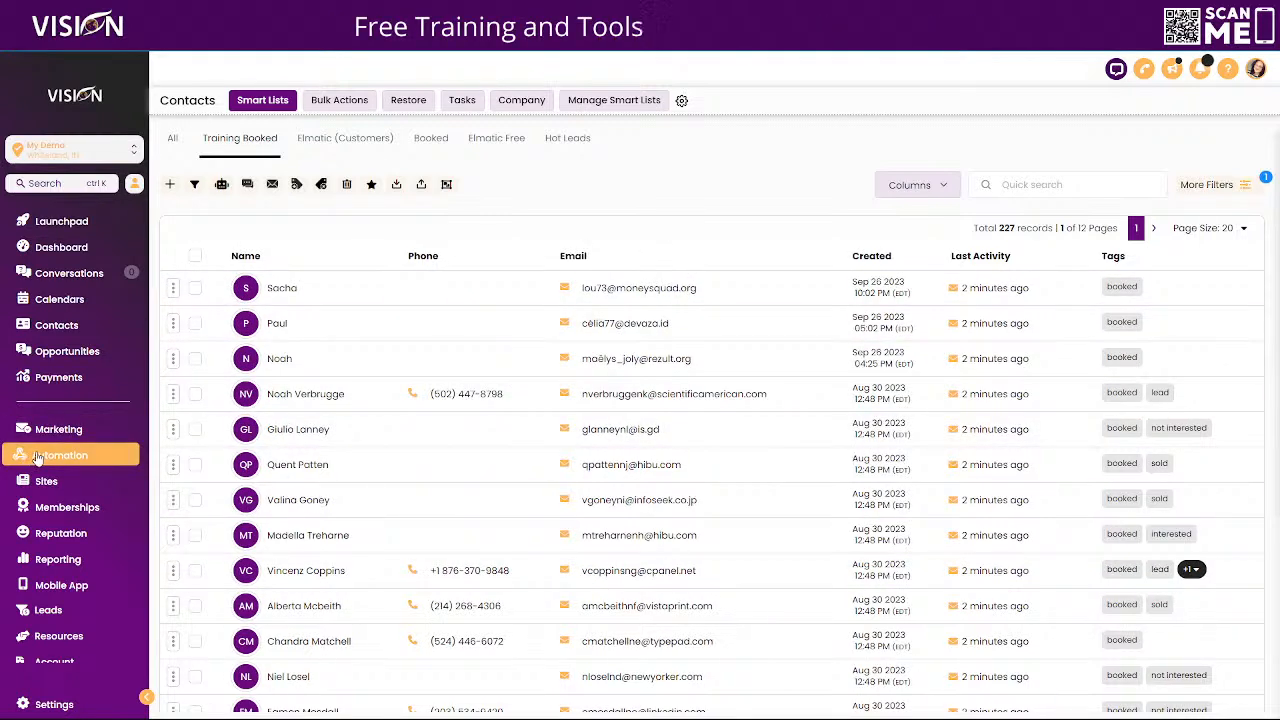
{"action": "left_click", "coordinate": [37, 457]}
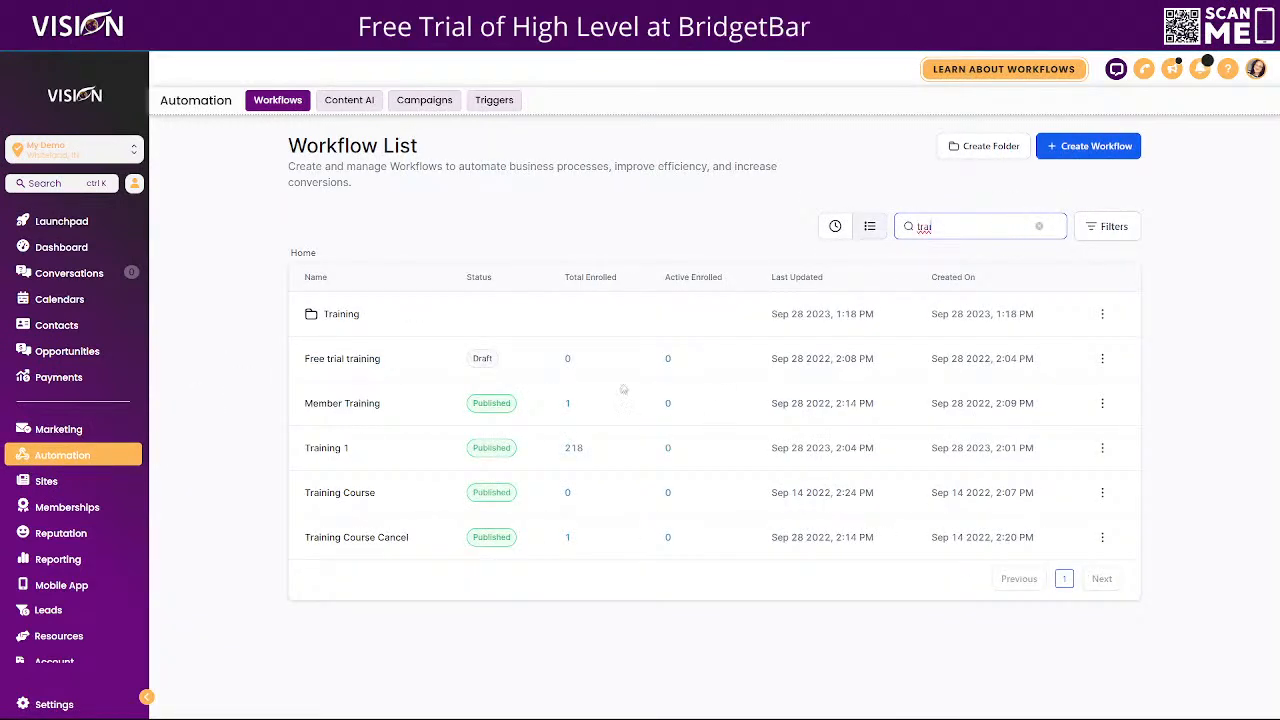
{"action": "left_click", "coordinate": [326, 448]}
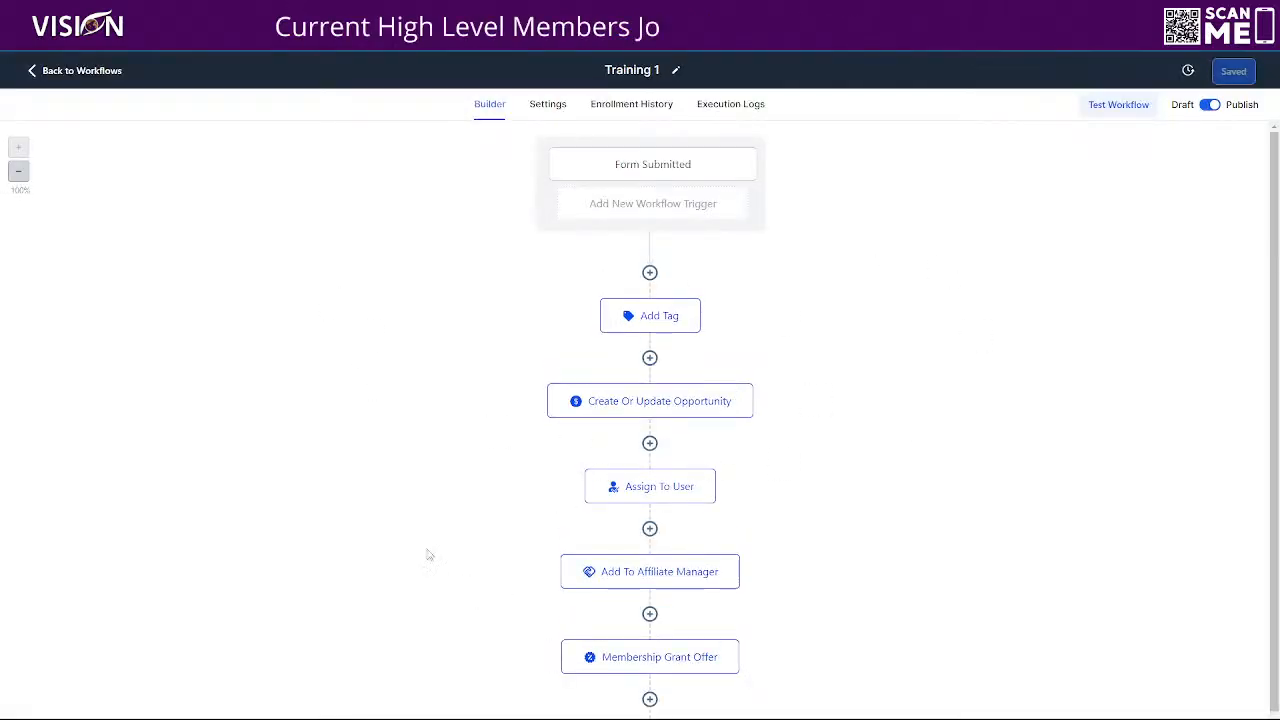
{"action": "scroll", "coordinate": [388, 566], "scroll_direction": "down", "scroll_amount": 1}
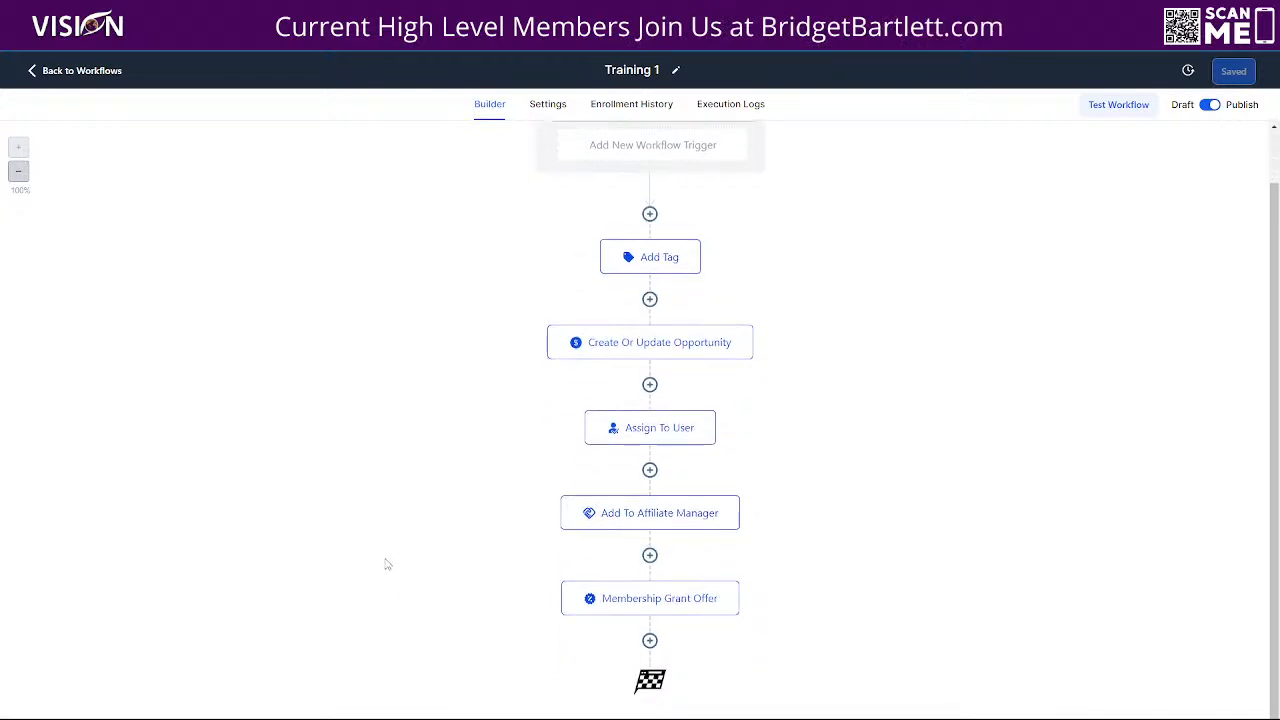
{"action": "scroll", "coordinate": [388, 566], "scroll_direction": "up", "scroll_amount": 1}
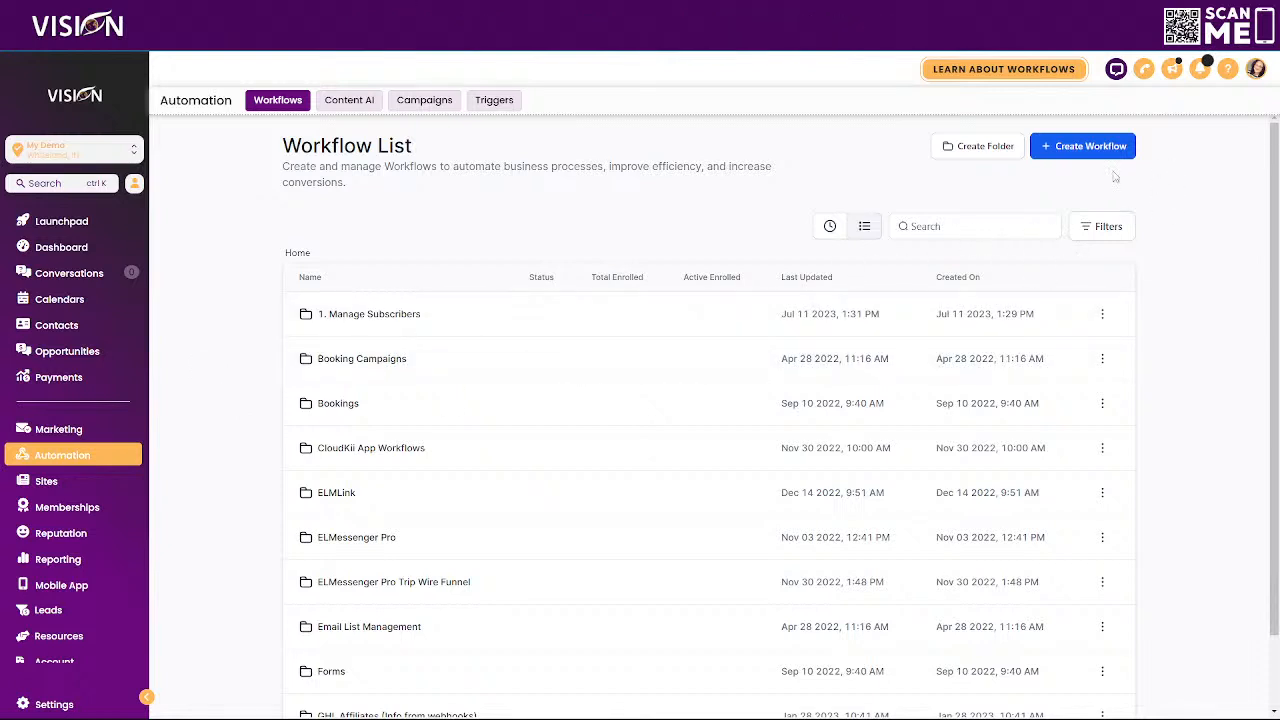
Create a new workflow and name it "Training 2"
{"action": "left_click", "coordinate": [1068, 150]}
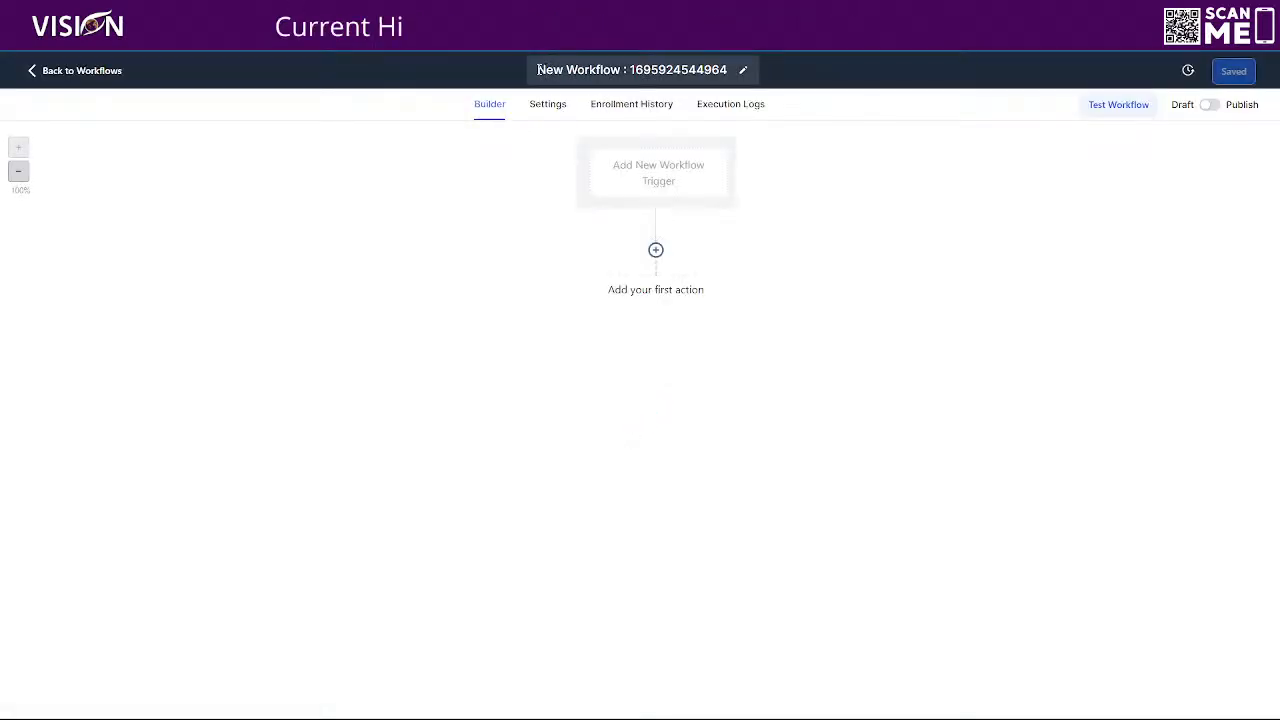
{"action": "left_click", "coordinate": [742, 70]}
{"action": "type", "text": "Training 2"}
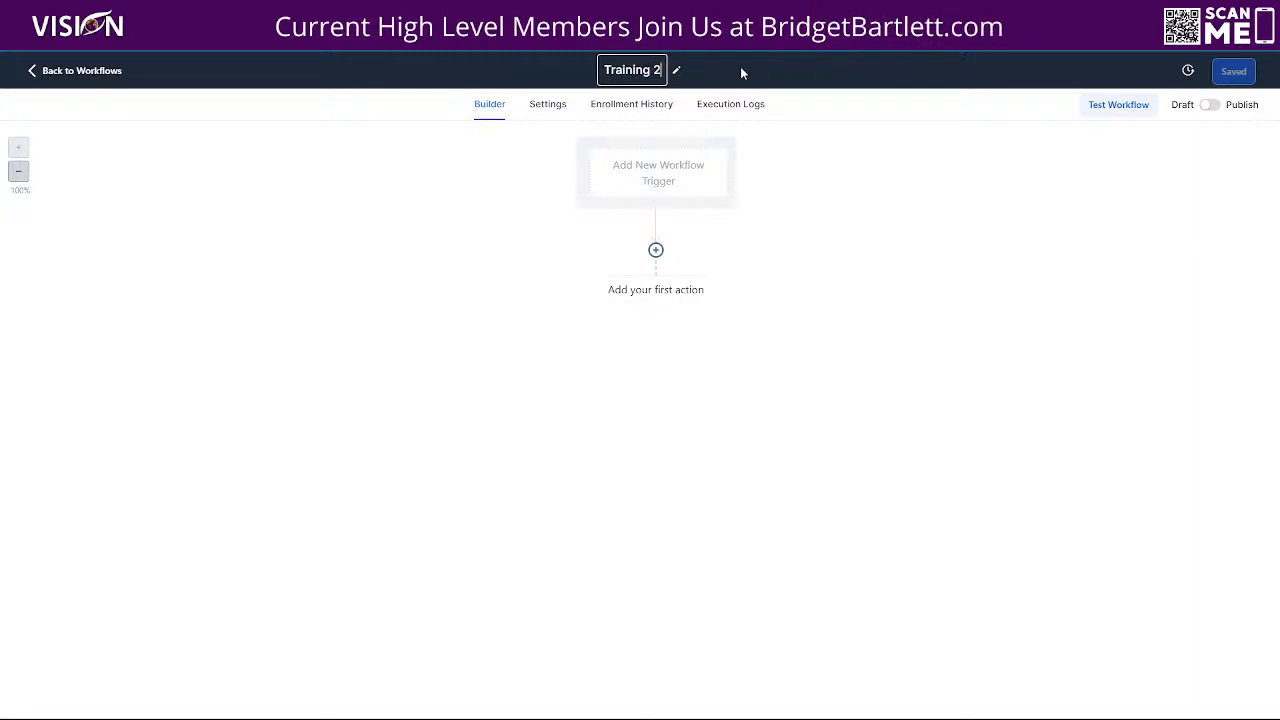
{"action": "key", "text": "Return"}
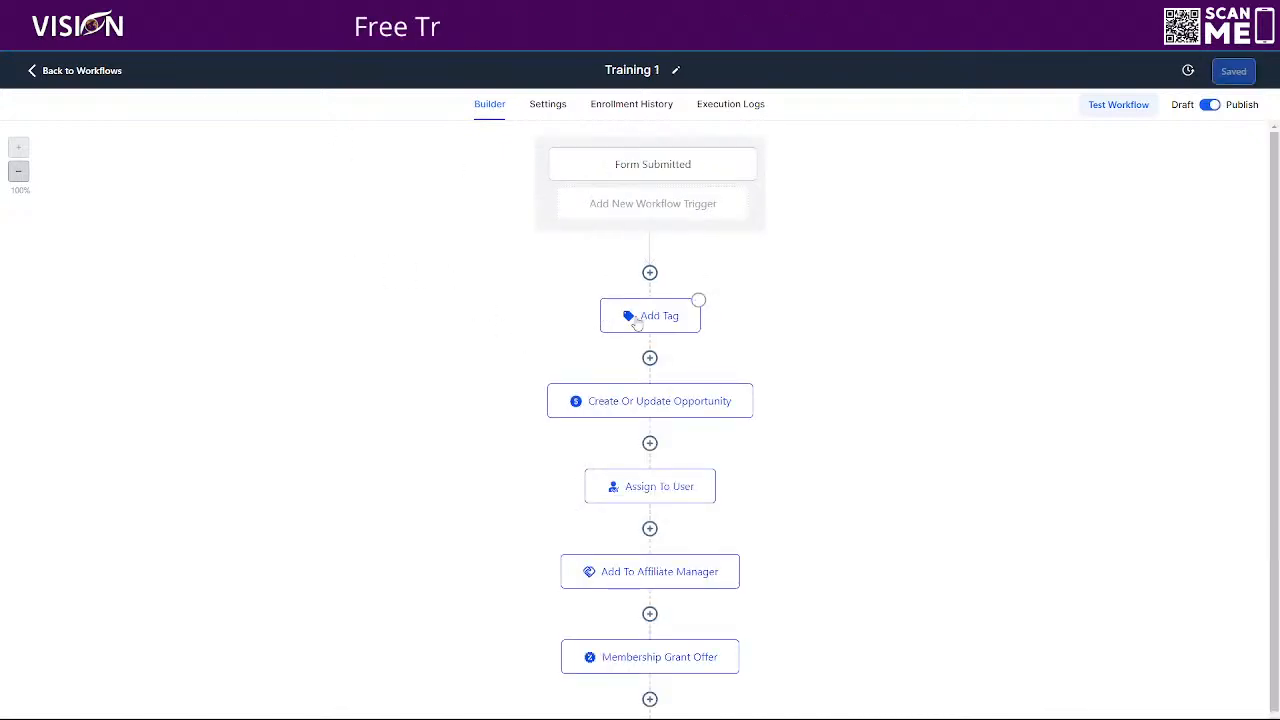
Review the settings of each action in the Training 1 workflow, from the tag and opportunity to the membership offer
{"action": "left_click", "coordinate": [634, 318]}
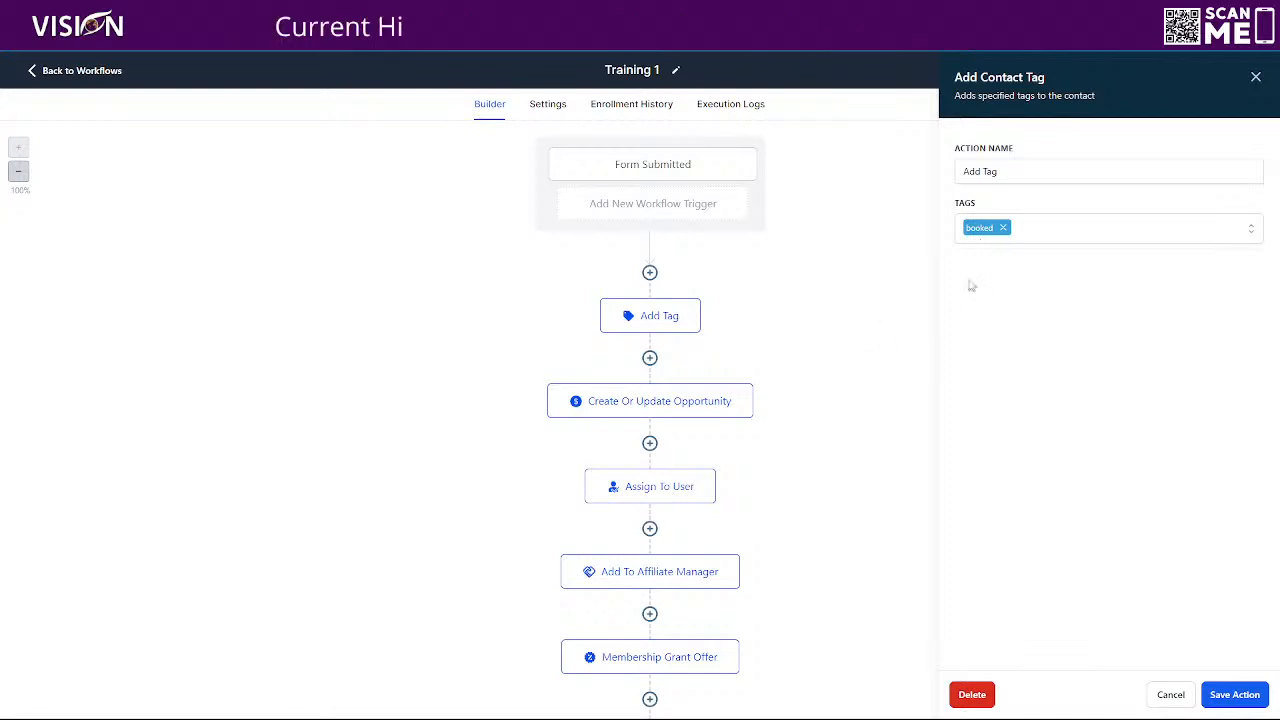
{"action": "left_click", "coordinate": [673, 401]}
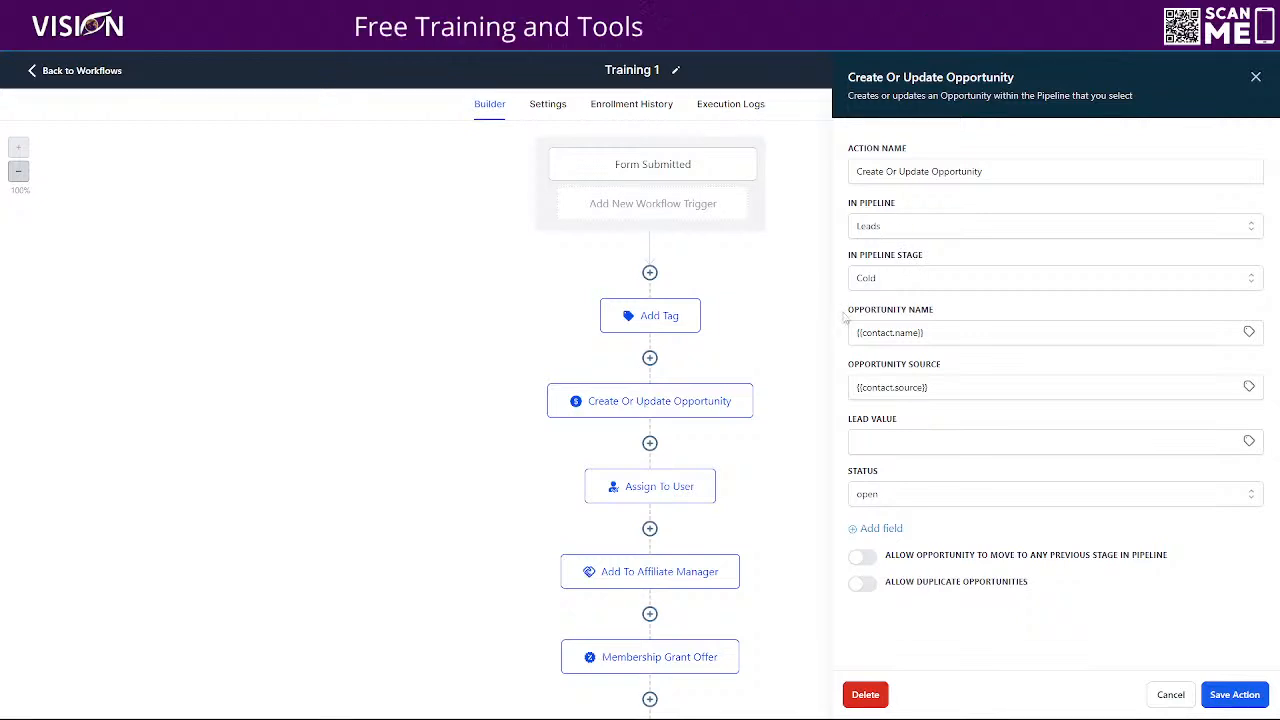
{"action": "left_click", "coordinate": [869, 228]}
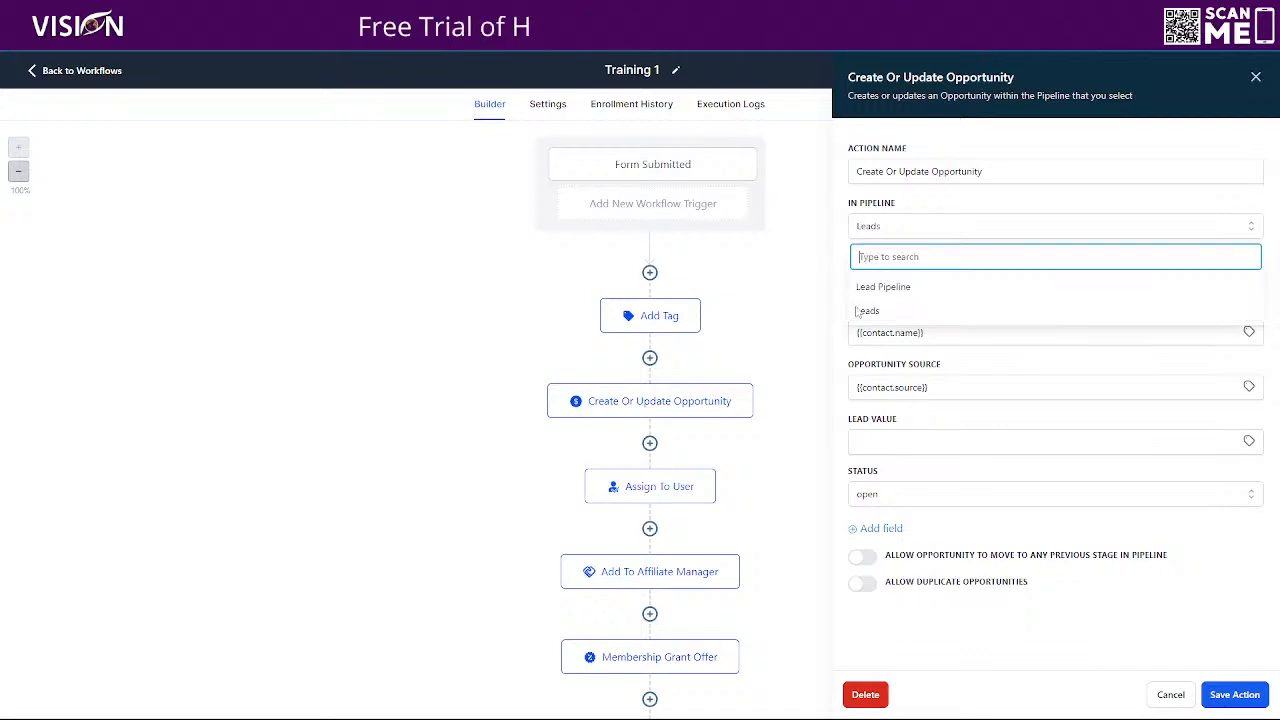
{"action": "left_click", "coordinate": [642, 492]}
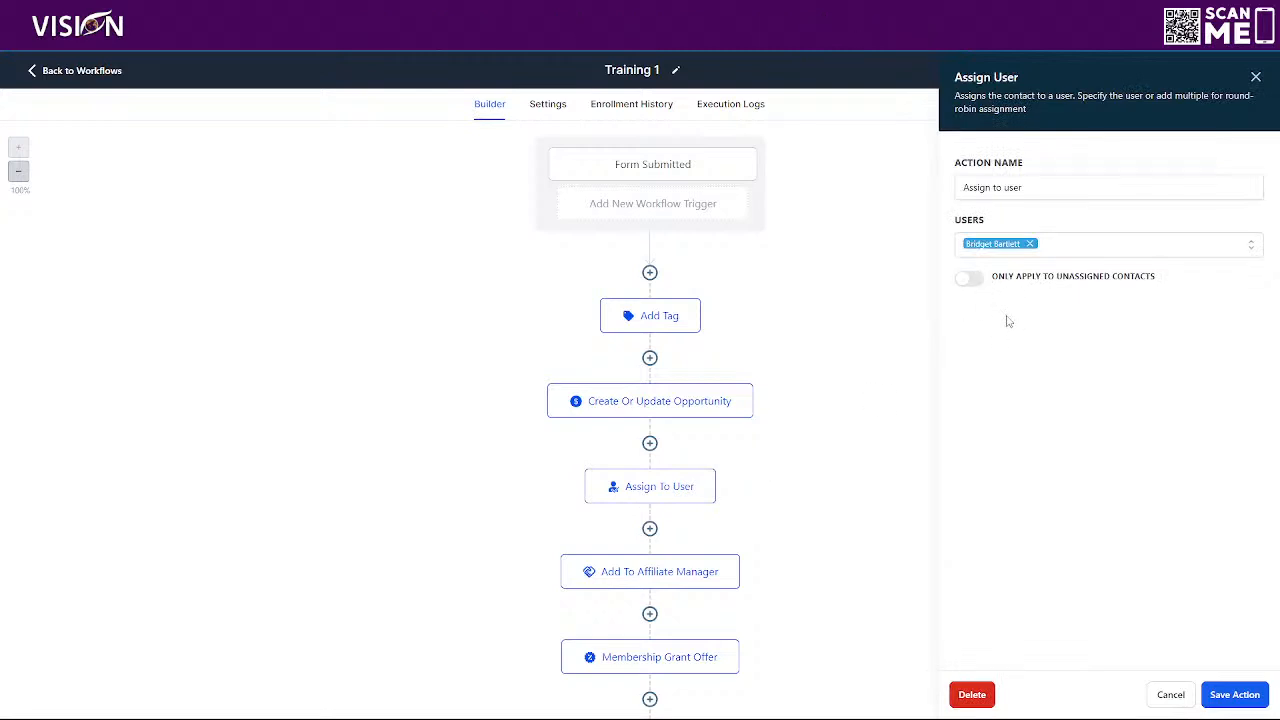
{"action": "left_click", "coordinate": [1082, 246]}
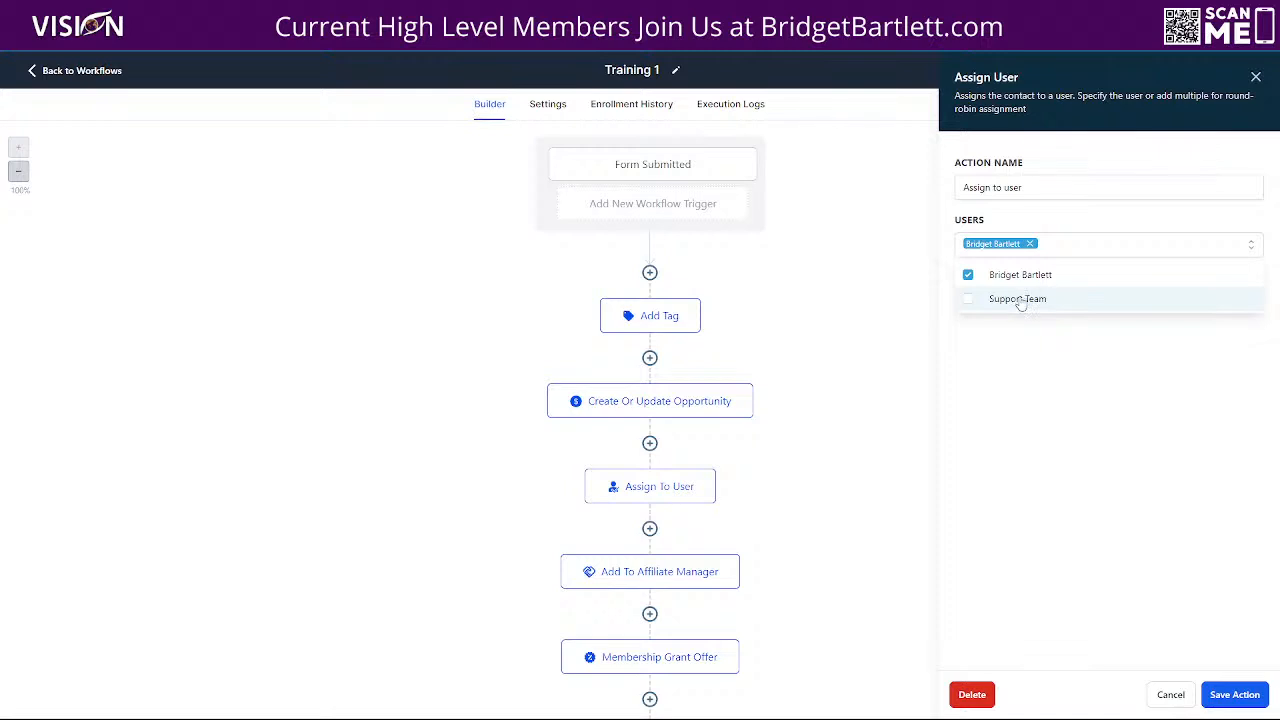
{"action": "left_click", "coordinate": [635, 584]}
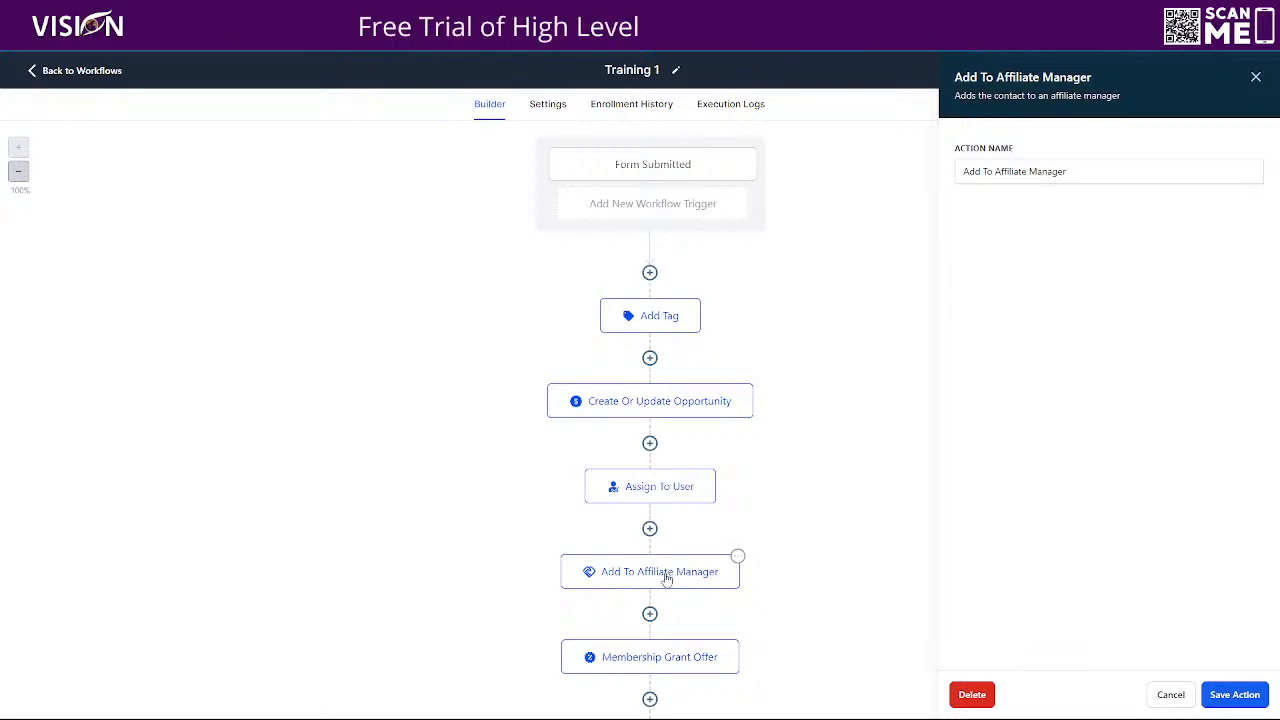
{"action": "scroll", "coordinate": [759, 563], "scroll_direction": "down", "scroll_amount": 1}
{"action": "scroll", "coordinate": [759, 563], "scroll_direction": "down", "scroll_amount": 1}
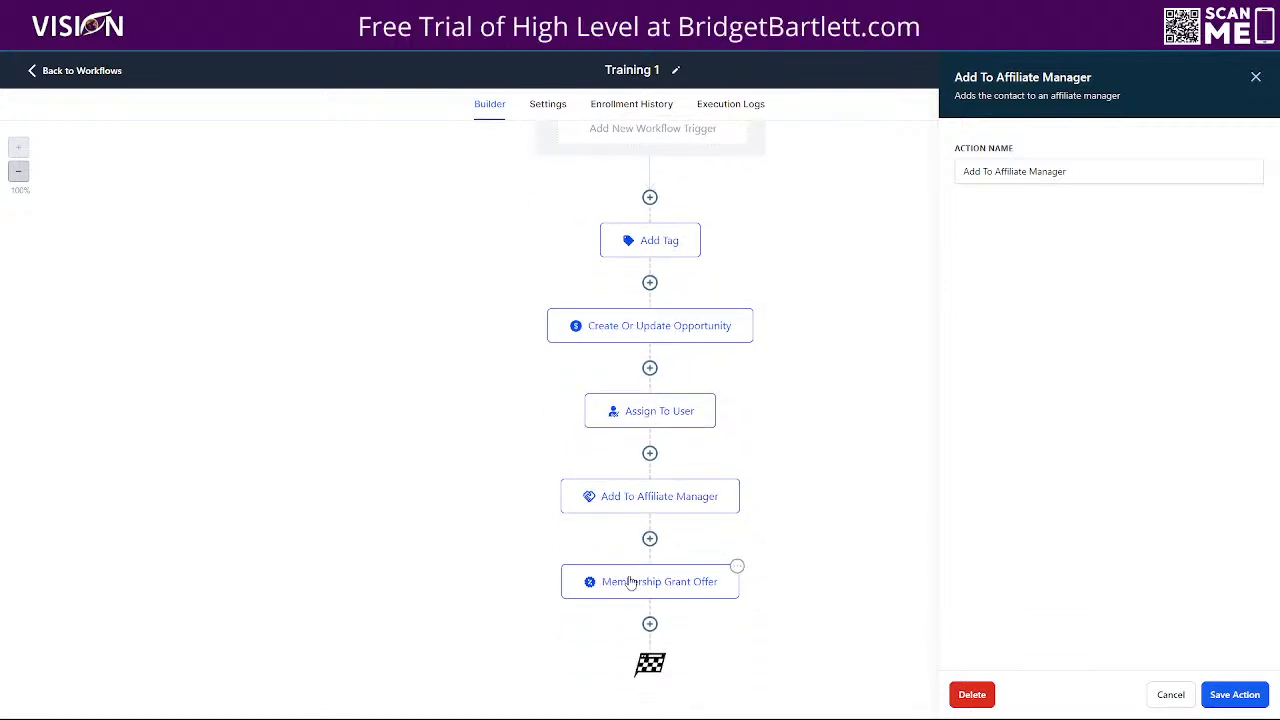
{"action": "left_click", "coordinate": [632, 583]}
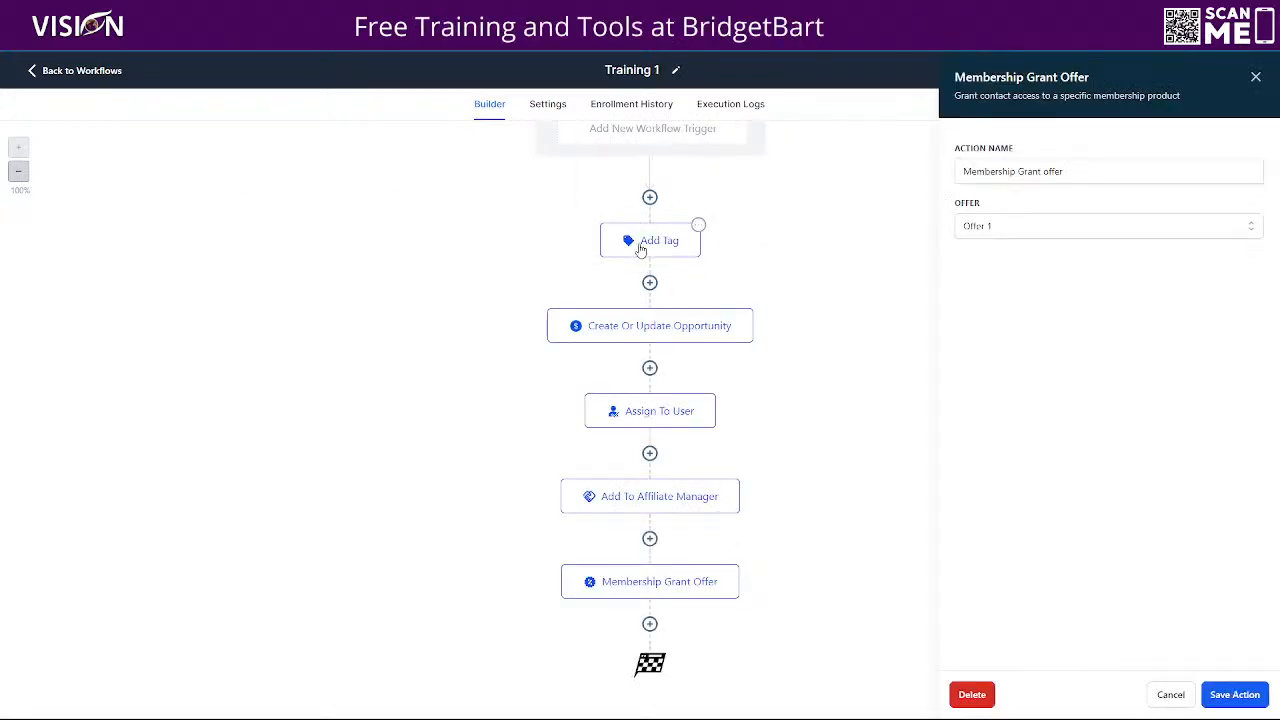
{"action": "left_click", "coordinate": [640, 245]}
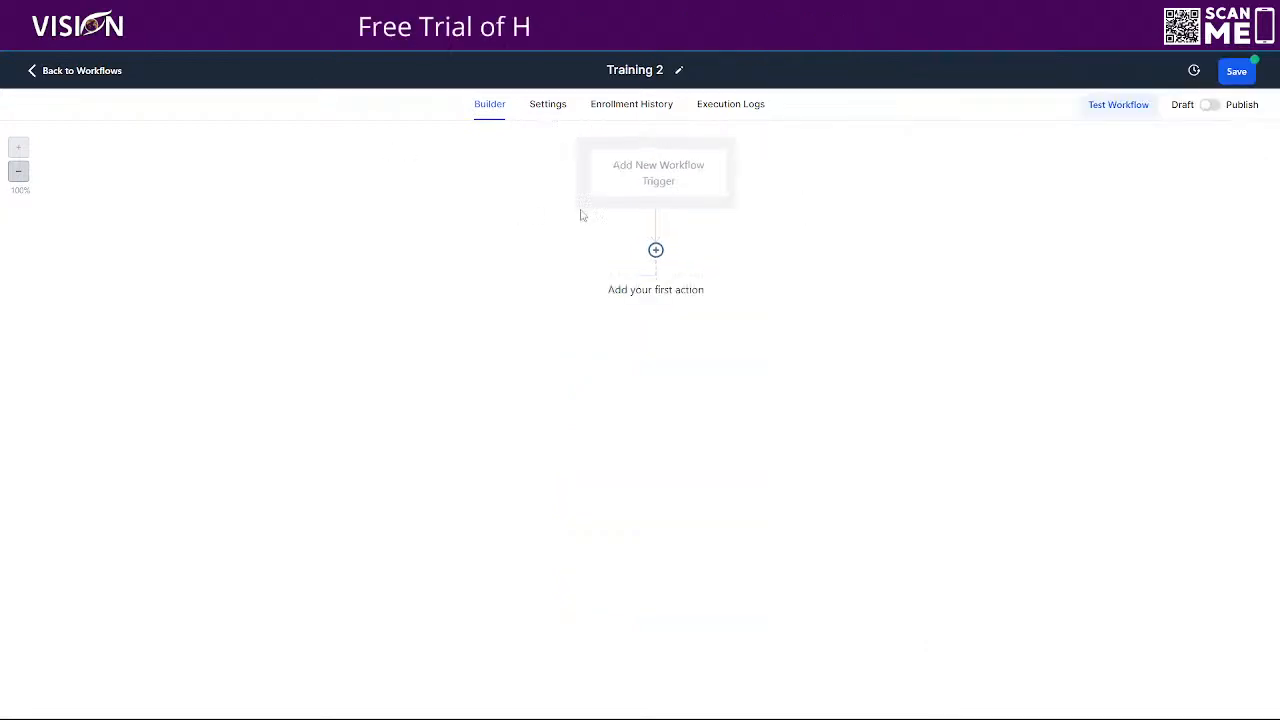
Add a Remove Contact Tag action for the "booked" tag as the first action of the Training 2 workflow
{"action": "left_click", "coordinate": [655, 250]}
{"action": "type", "text": "remove"}
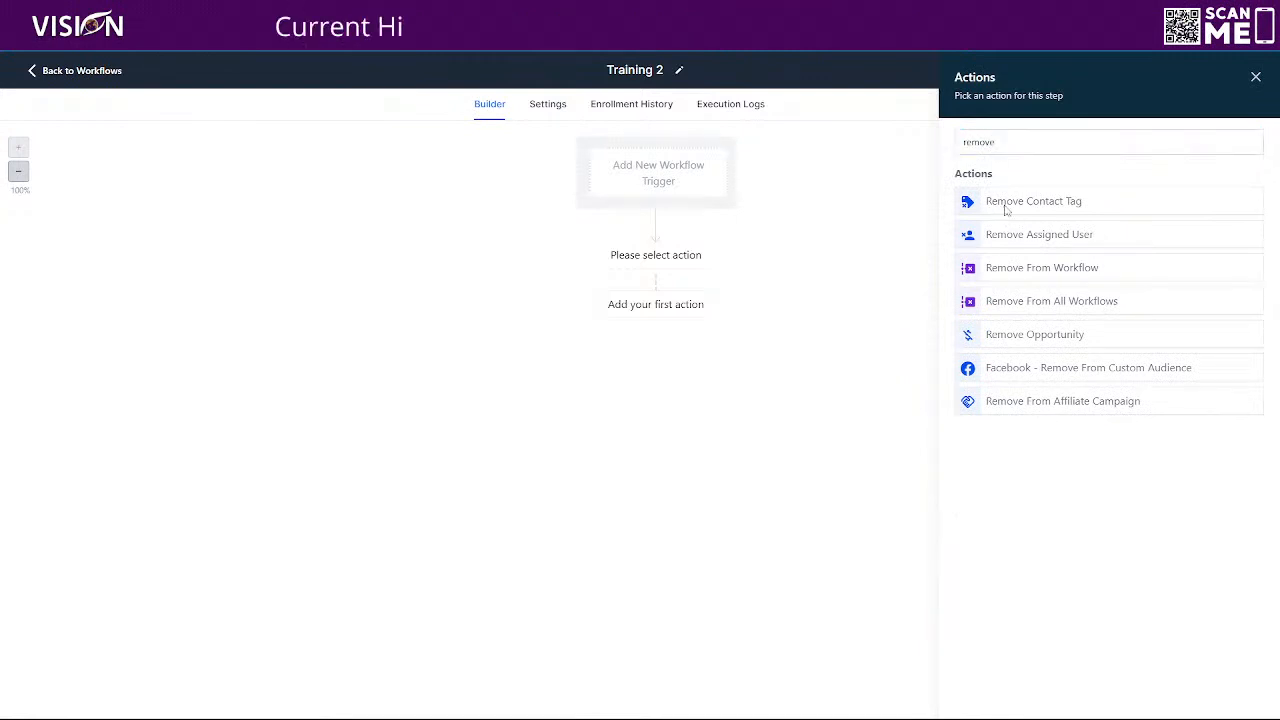
{"action": "left_click", "coordinate": [1007, 210]}
{"action": "left_click", "coordinate": [975, 232]}
{"action": "type", "text": "booked"}
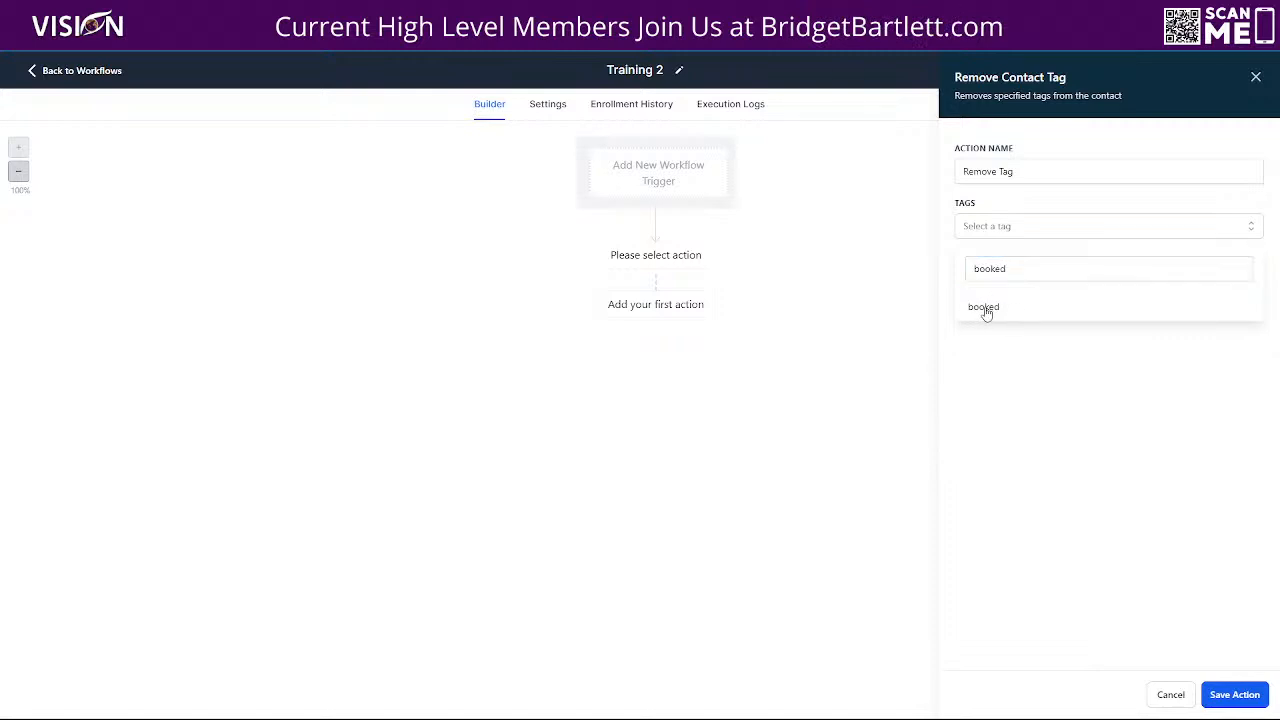
{"action": "left_click", "coordinate": [985, 307]}
{"action": "left_click", "coordinate": [1085, 440]}
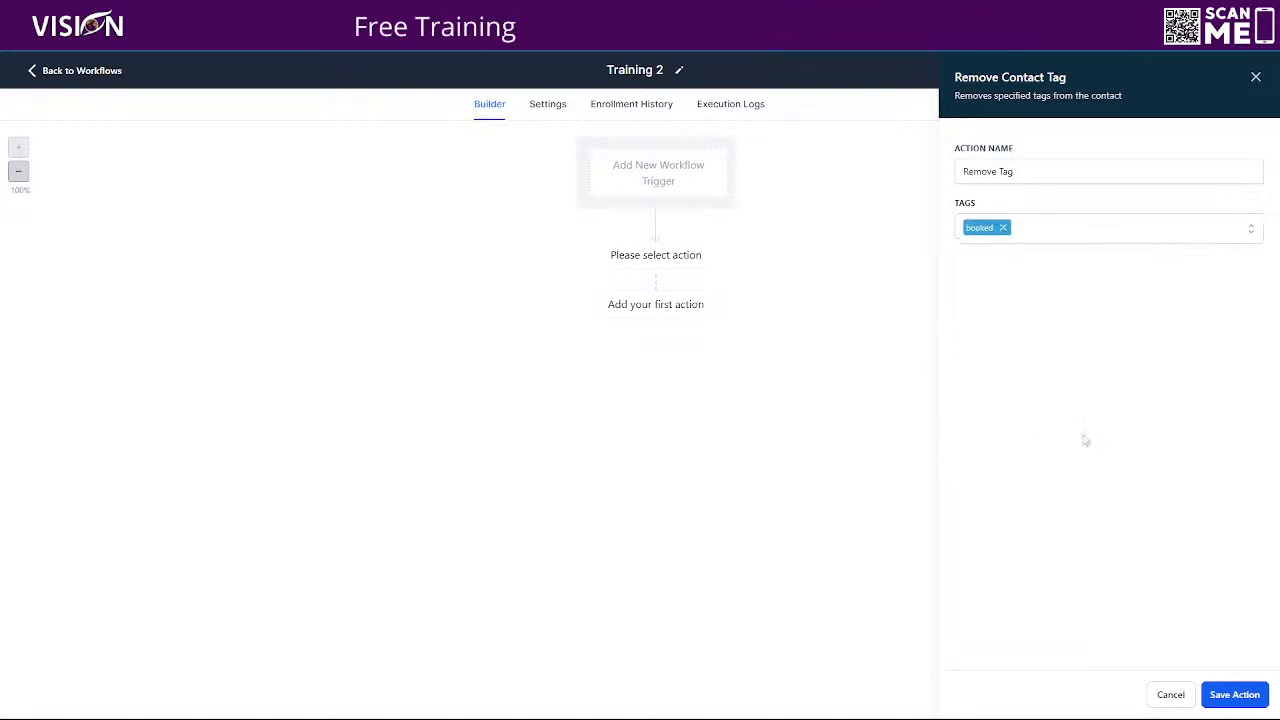
{"action": "left_click", "coordinate": [1235, 694]}
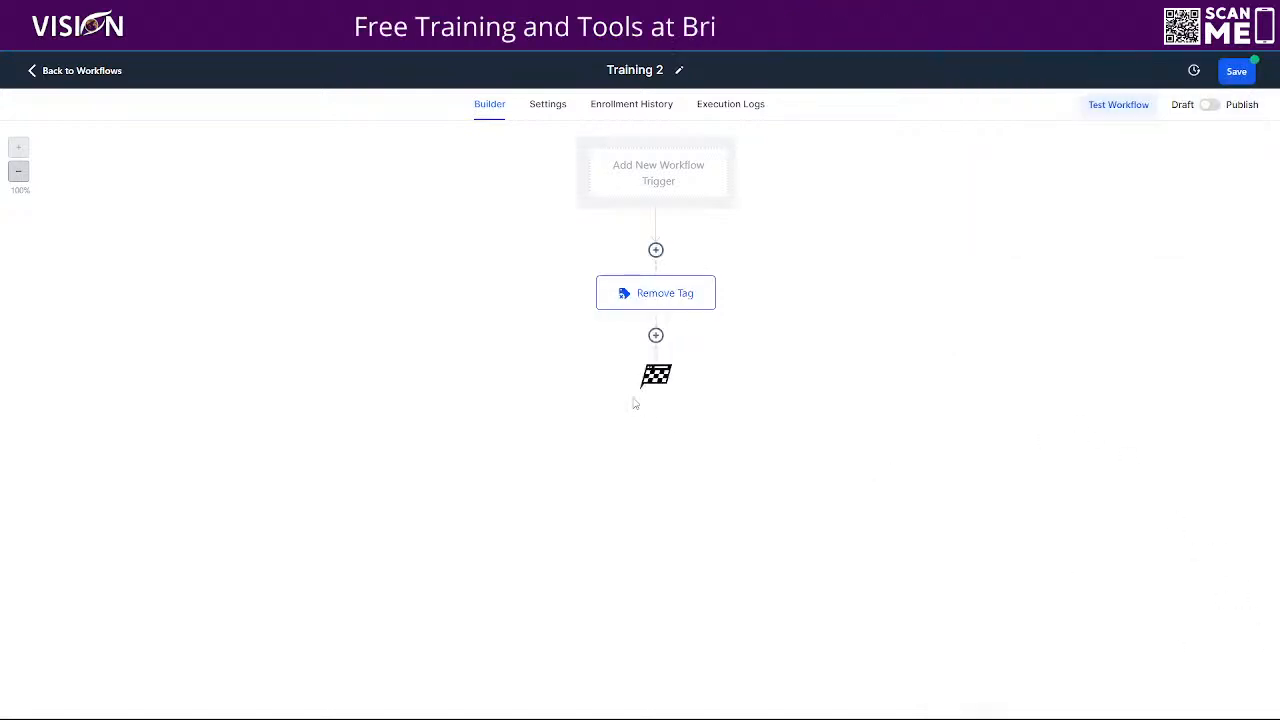
Add an Add Contact Tag action after the tag removal, with the new tag "booked apointment", and save the action
{"action": "left_click", "coordinate": [655, 335]}
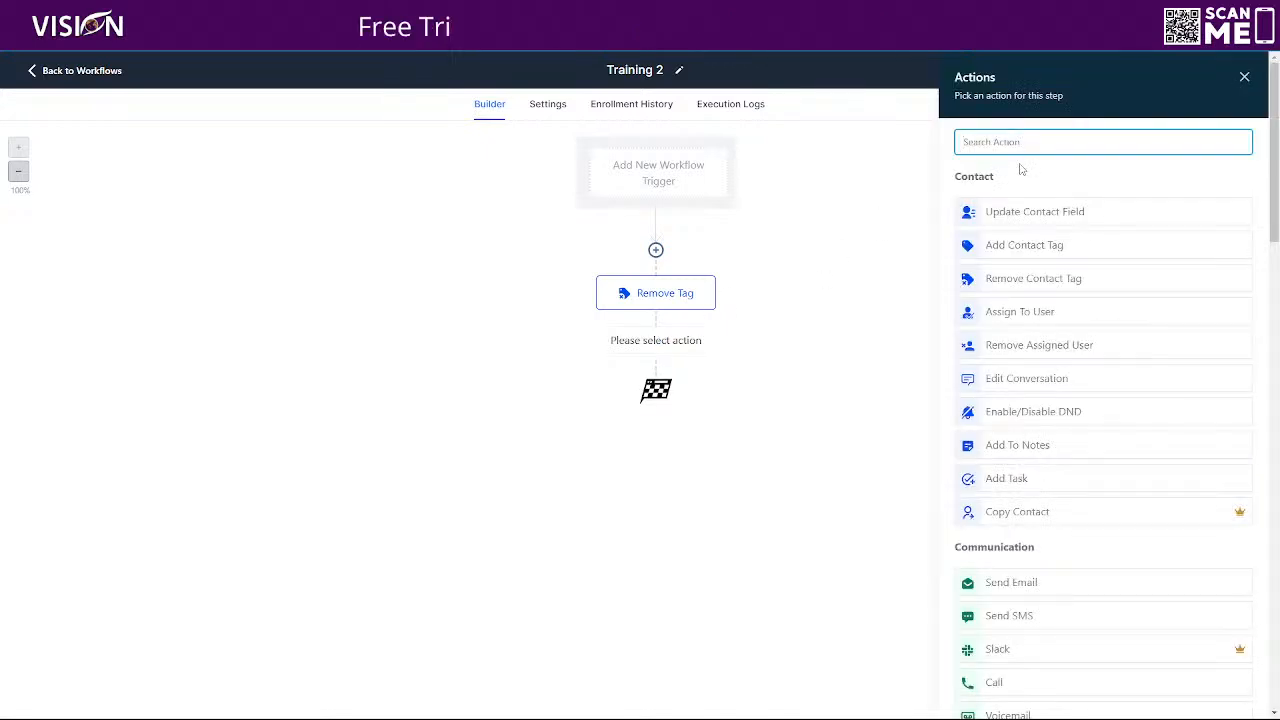
{"action": "left_click", "coordinate": [1018, 247]}
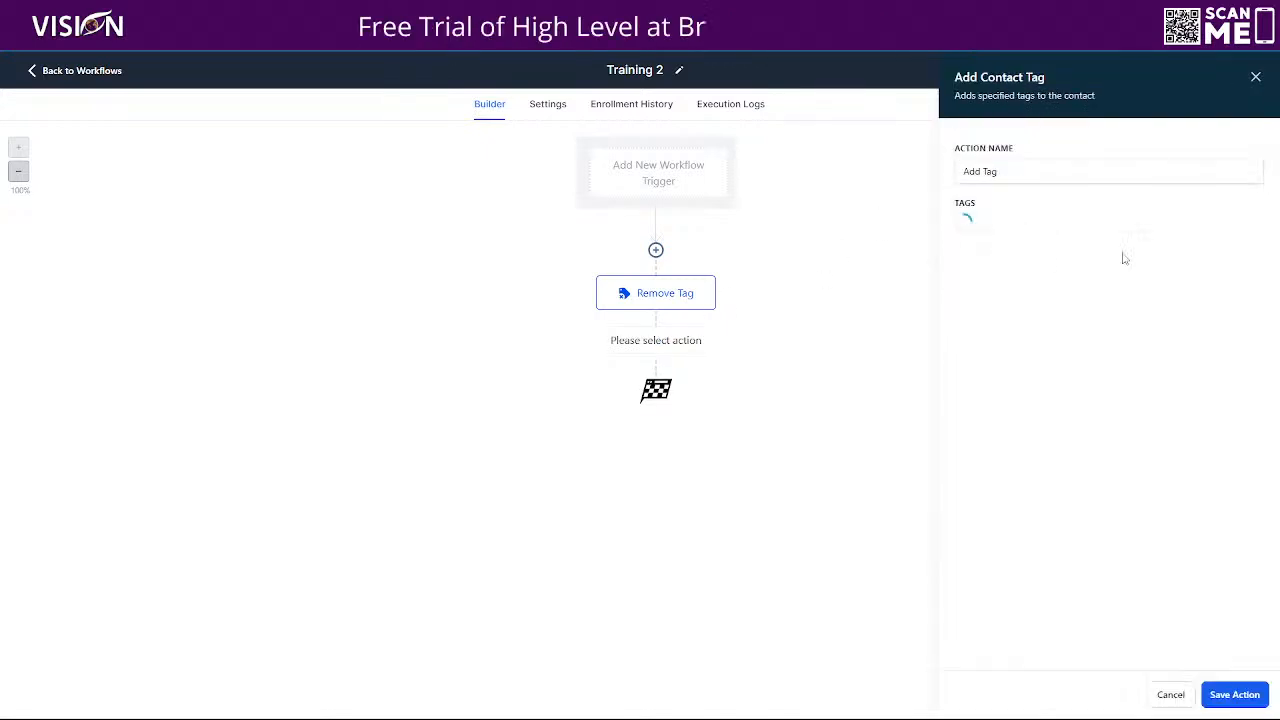
{"action": "left_click", "coordinate": [993, 227]}
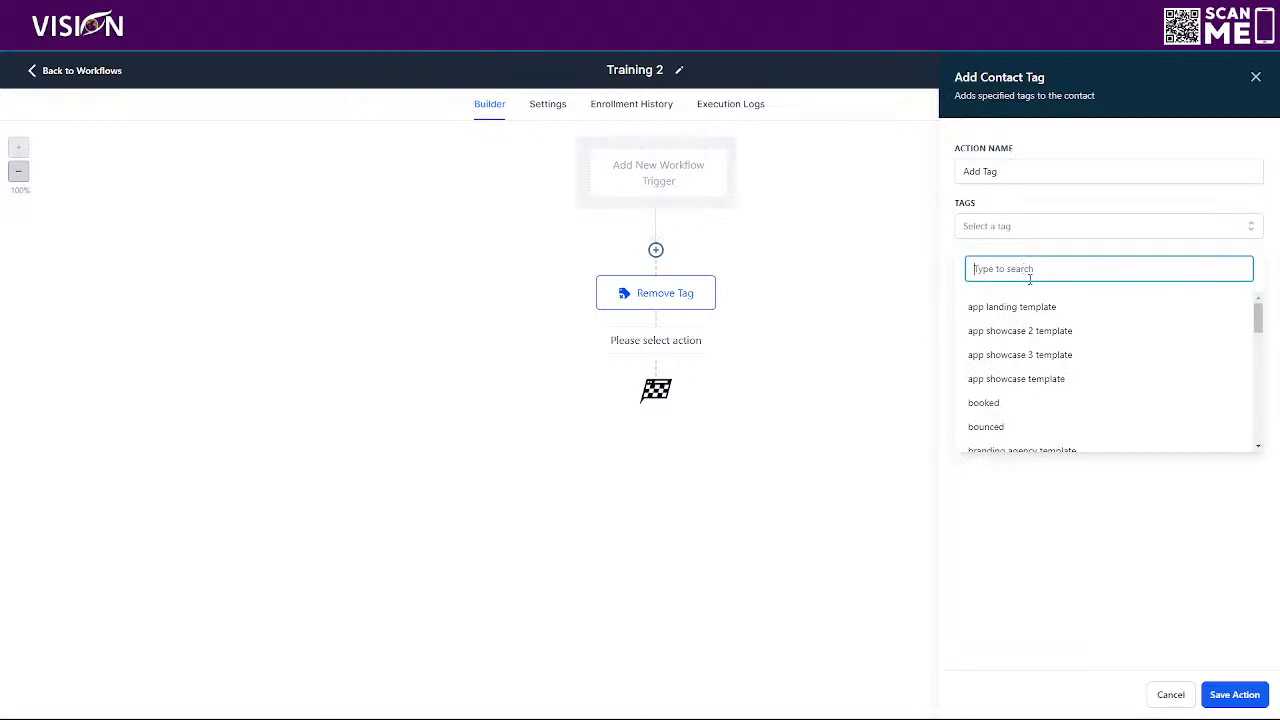
{"action": "type", "text": "booke"}
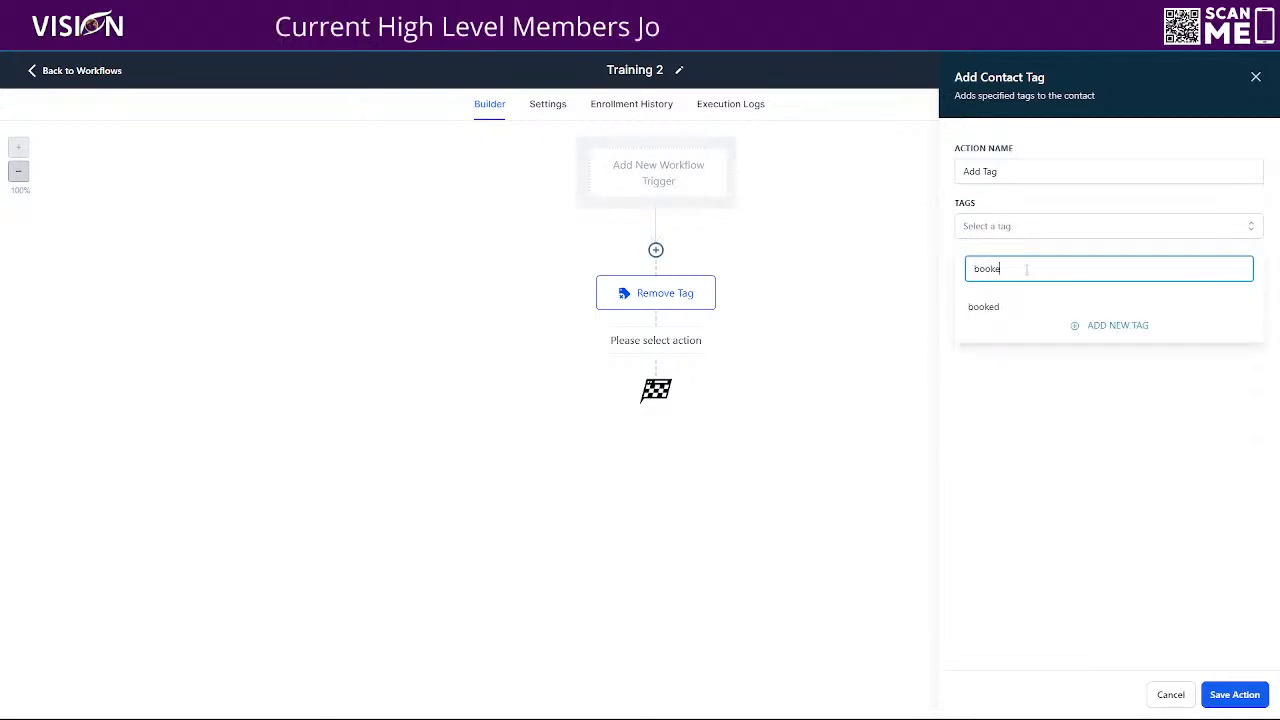
{"action": "type", "text": "d a"}
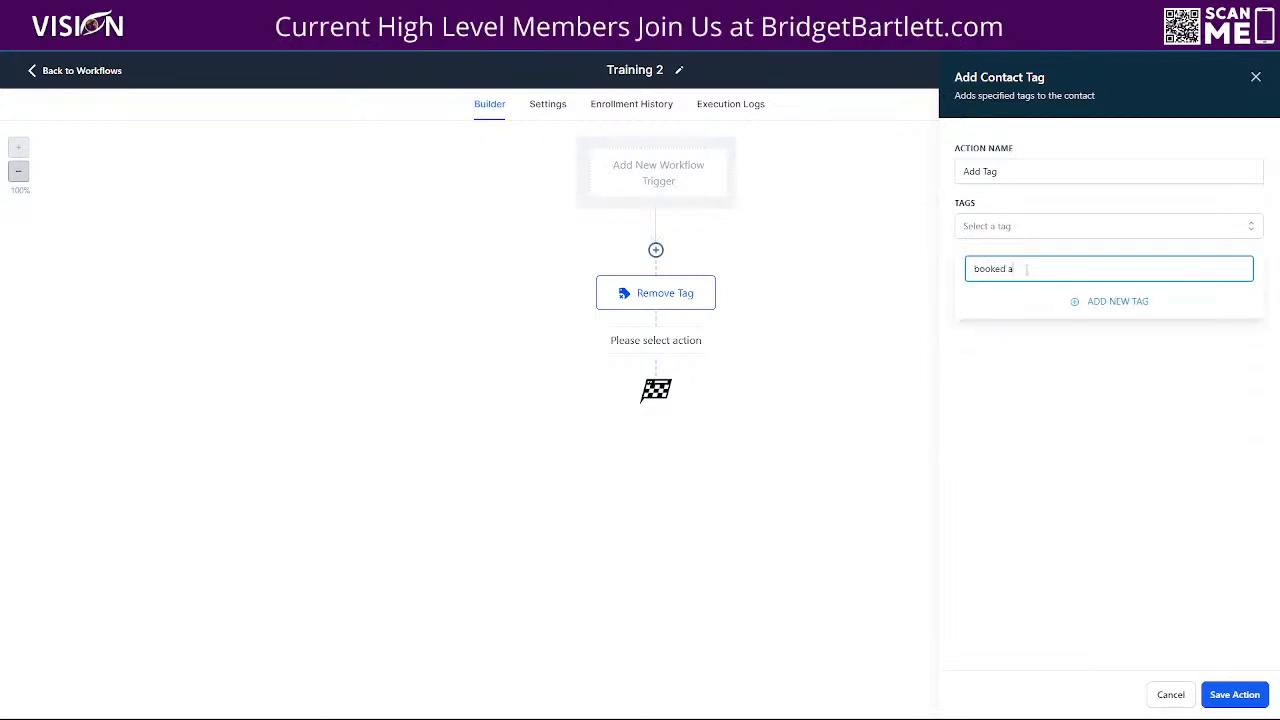
{"action": "type", "text": "poointment"}
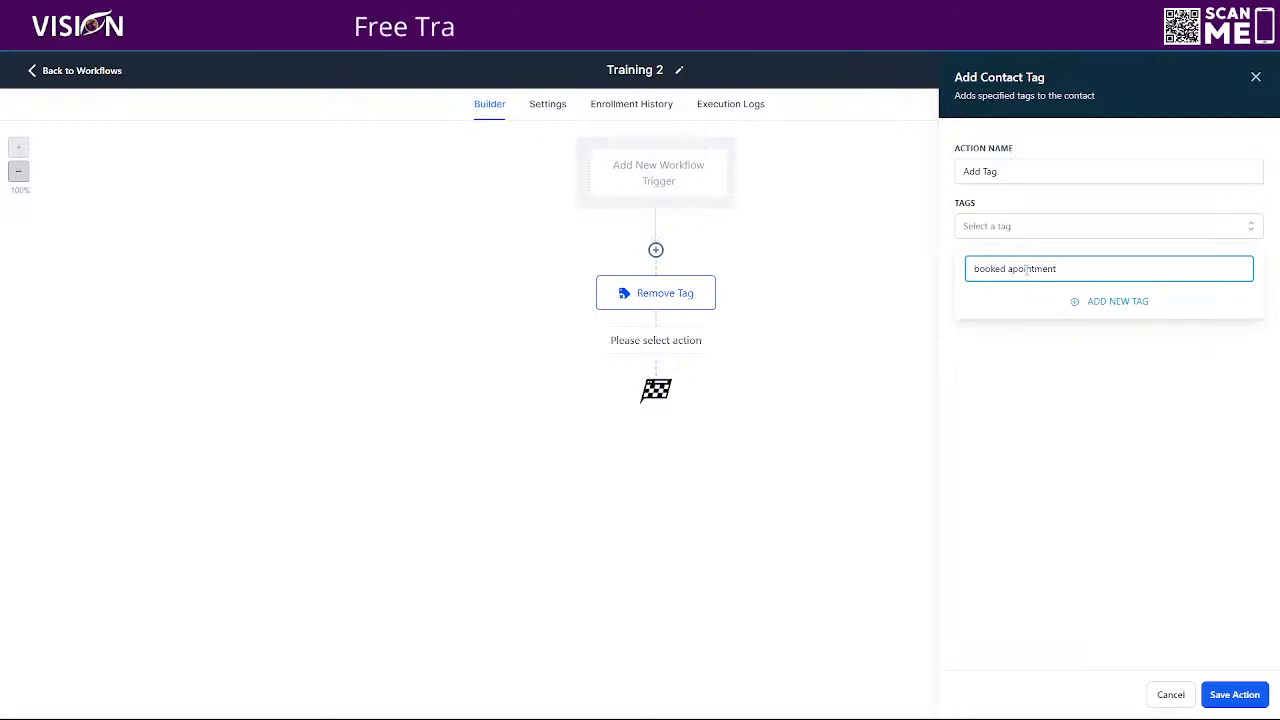
{"action": "left_click", "coordinate": [1118, 301]}
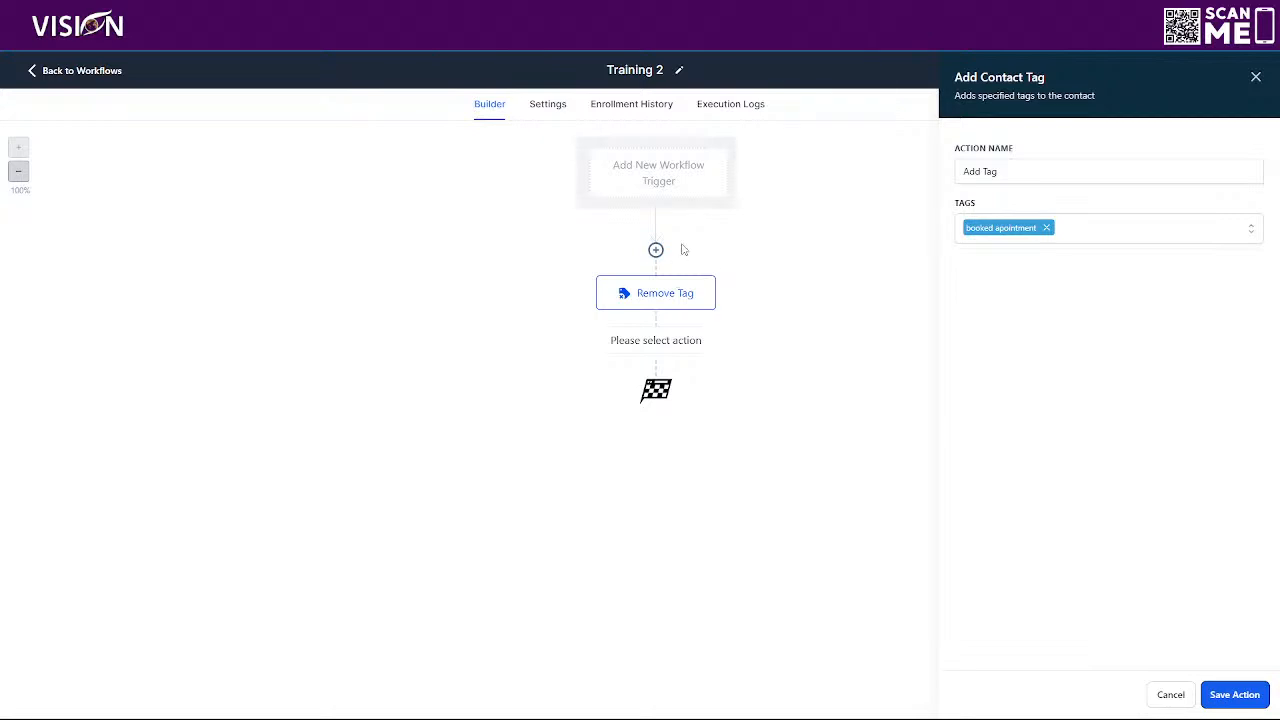
{"action": "left_click", "coordinate": [1235, 694]}
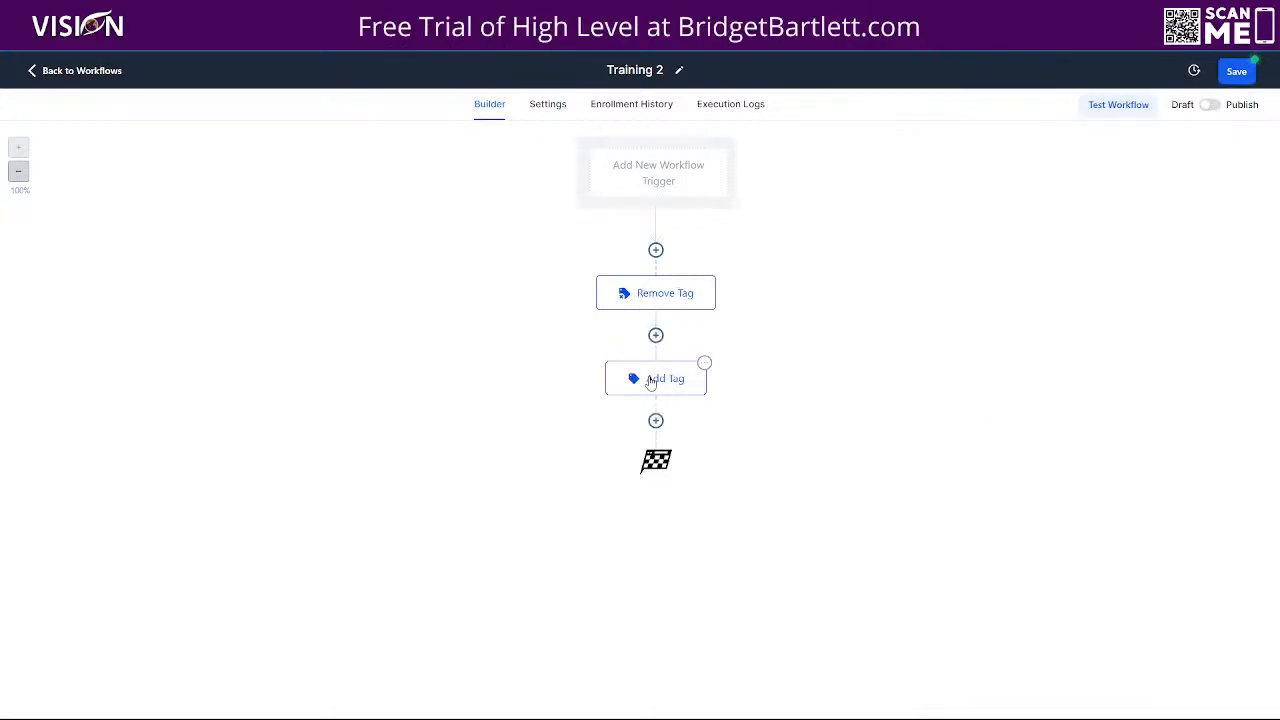
{"action": "left_click", "coordinate": [652, 379]}
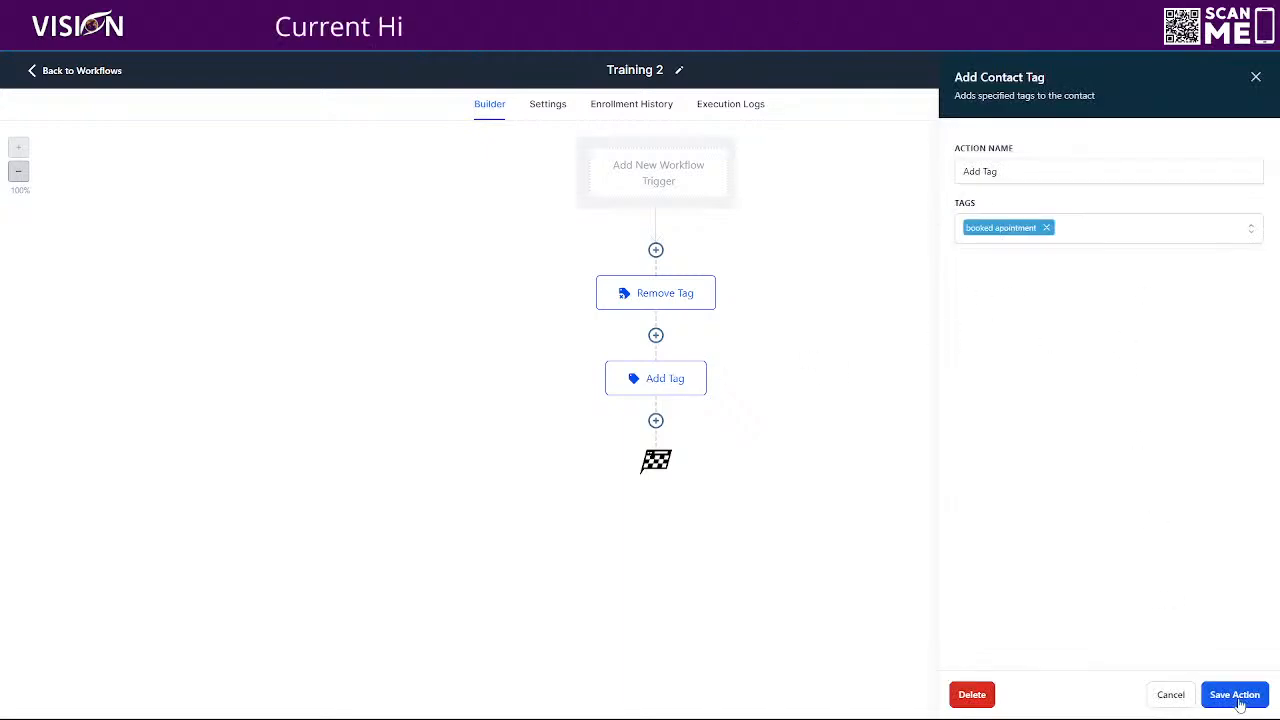
{"action": "left_click", "coordinate": [1236, 694]}
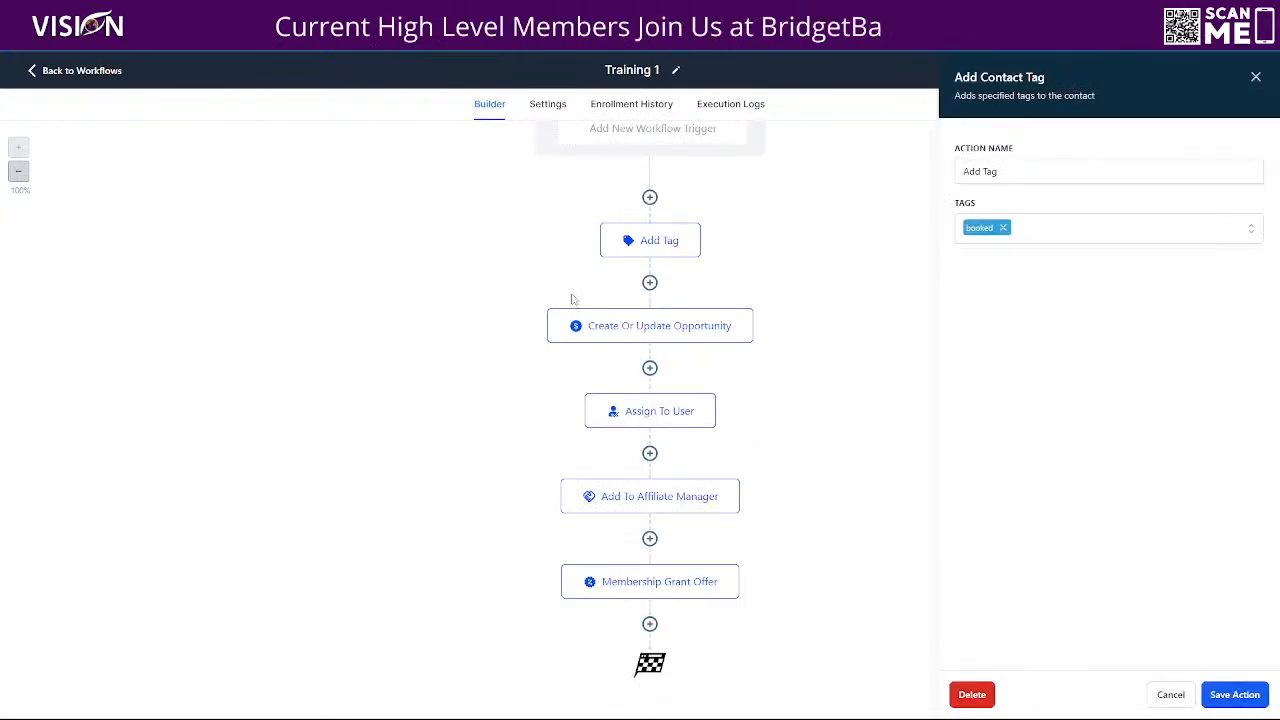
Add a Remove Opportunity action for the Leads pipeline after the tag addition in the Training 2 workflow and save it
{"action": "left_click", "coordinate": [649, 328]}
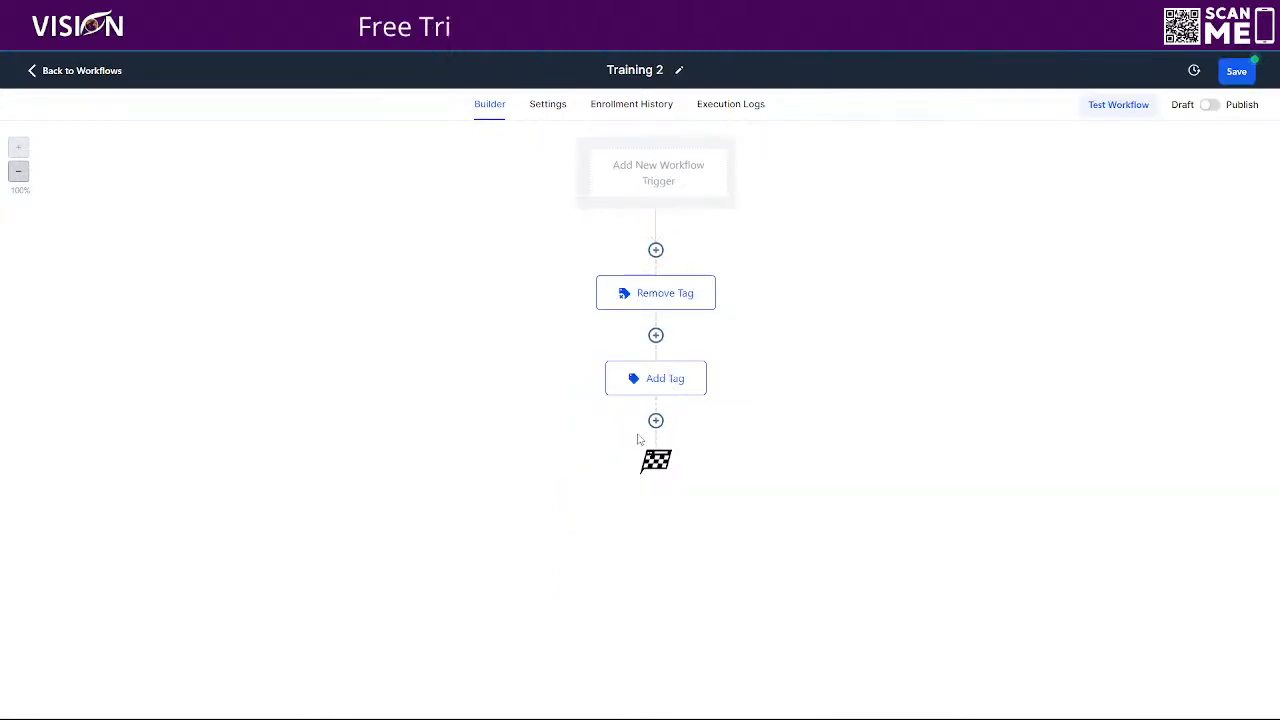
{"action": "left_click", "coordinate": [656, 421]}
{"action": "scroll", "coordinate": [1088, 541], "scroll_direction": "down", "scroll_amount": 12}
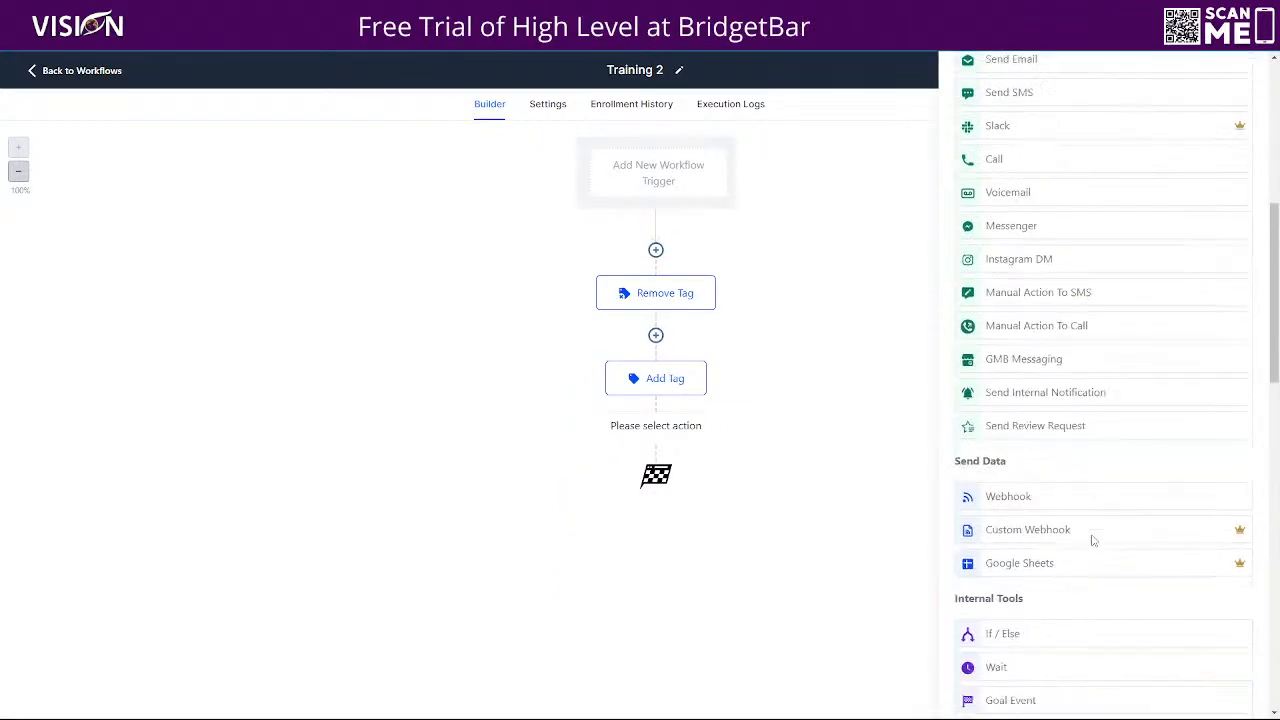
{"action": "scroll", "coordinate": [1077, 572], "scroll_direction": "down", "scroll_amount": 3}
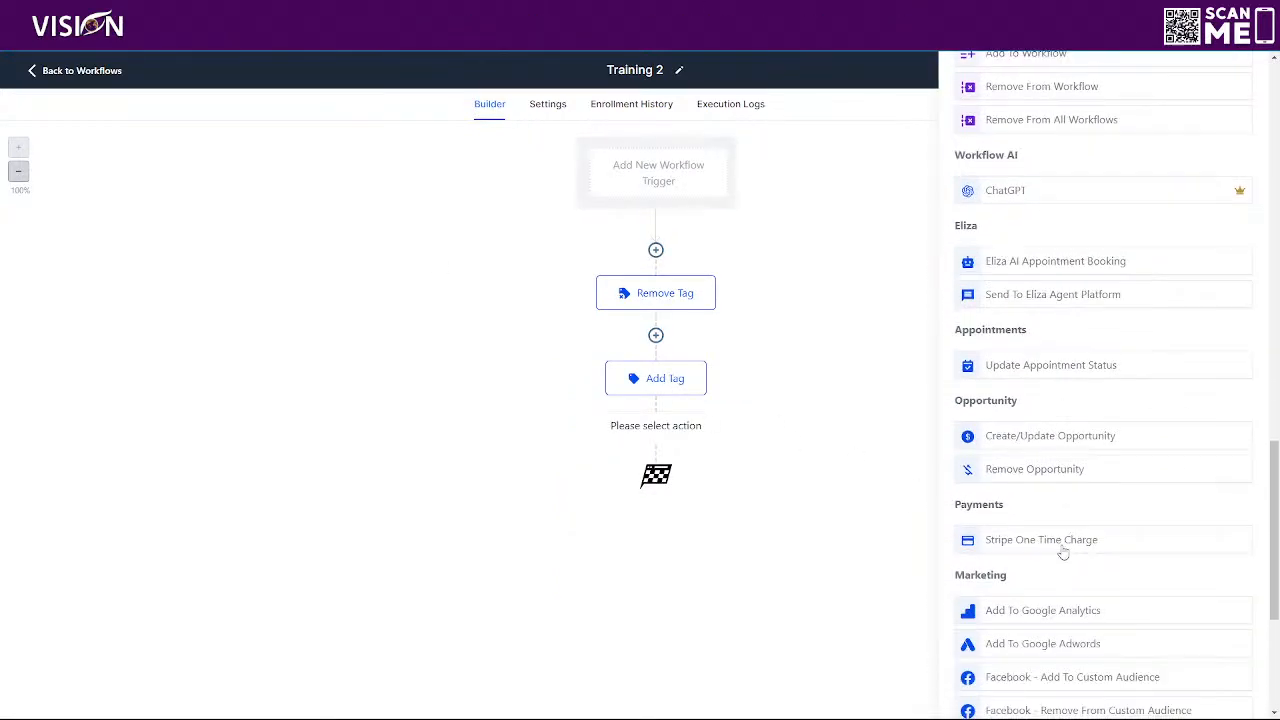
{"action": "left_click", "coordinate": [1015, 276]}
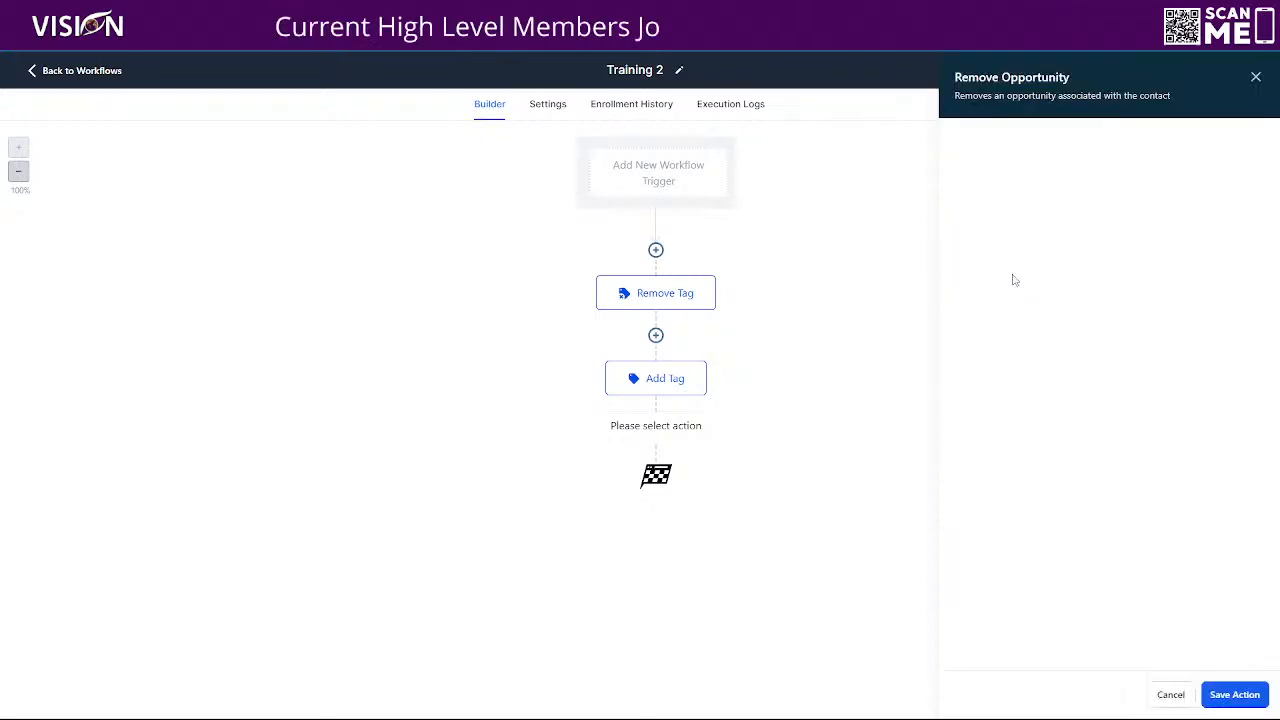
{"action": "left_click", "coordinate": [986, 228]}
{"action": "left_click", "coordinate": [984, 313]}
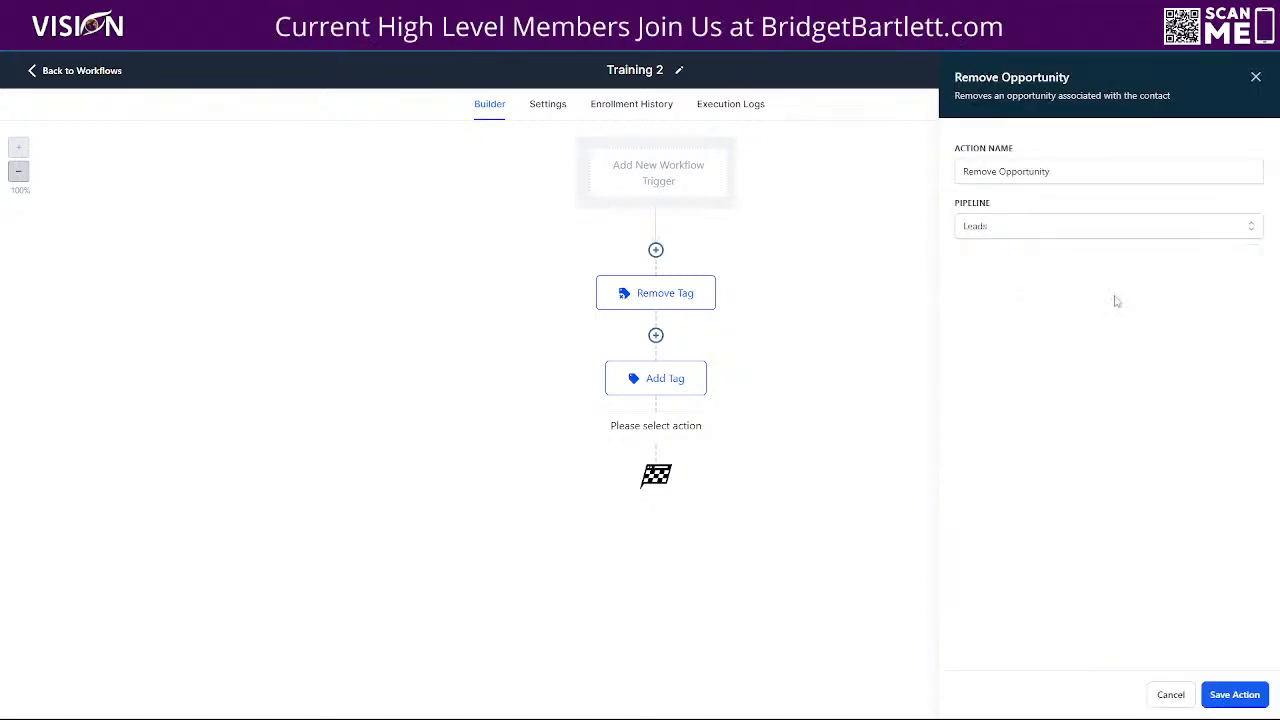
{"action": "left_click", "coordinate": [1234, 694]}
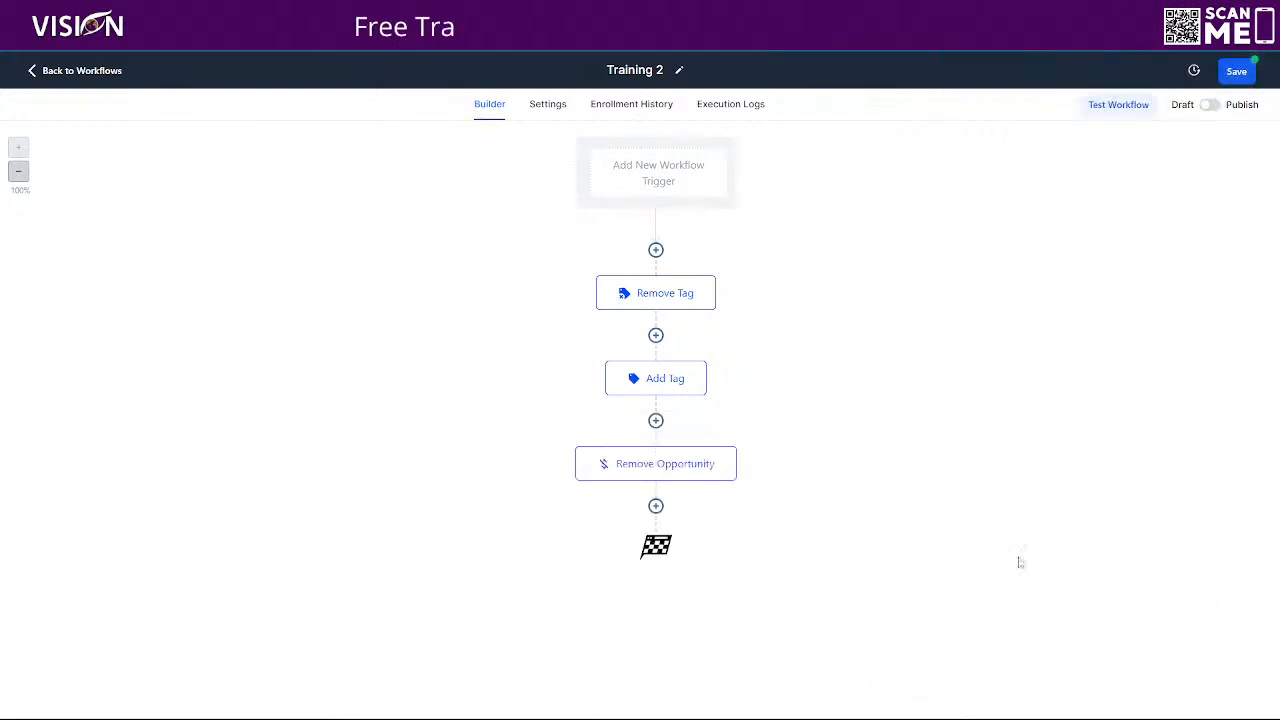
Add a Create/Update Opportunity action after the opportunity removal, with the pipeline Lead Pipeline and the stage Lead
{"action": "left_click", "coordinate": [655, 507]}
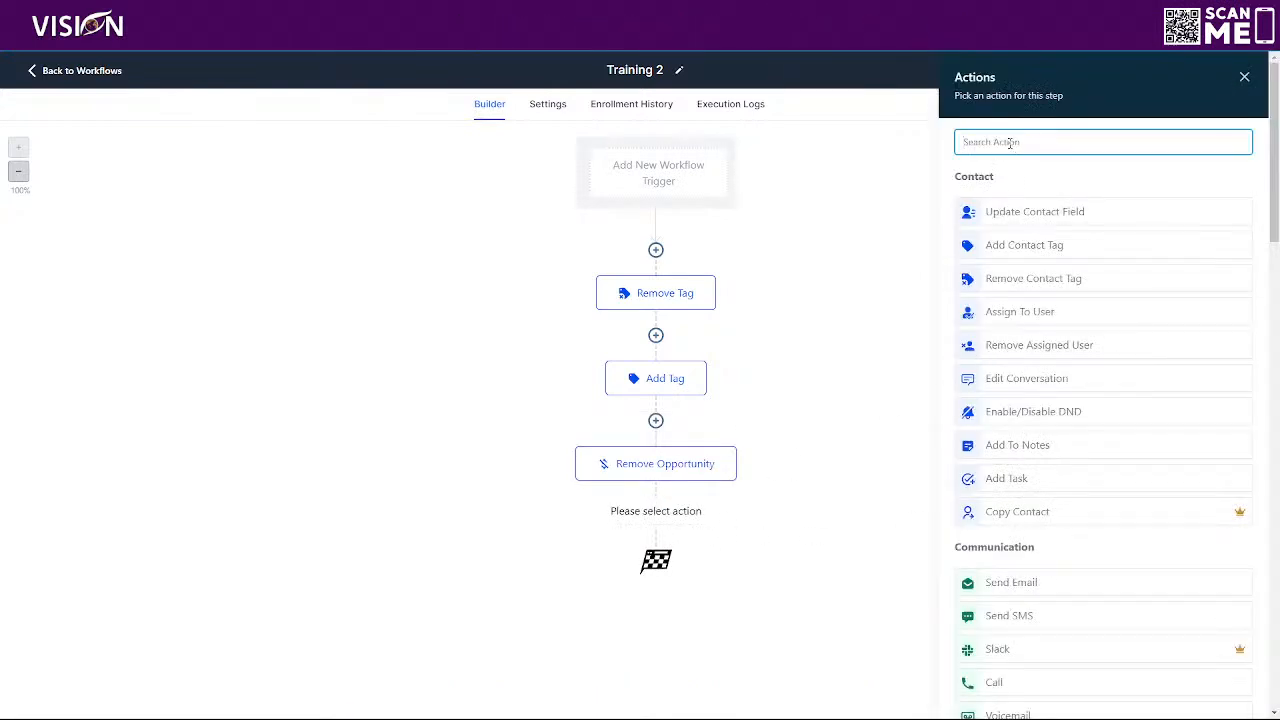
{"action": "type", "text": "opp"}
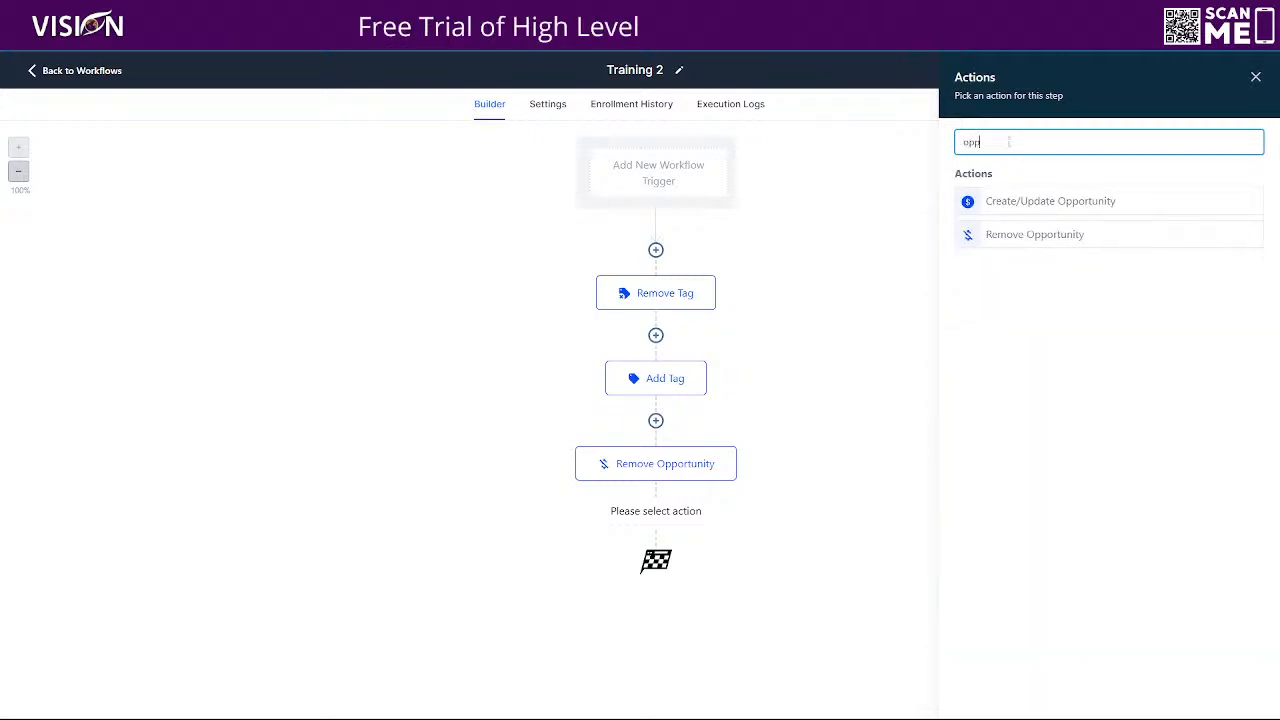
{"action": "left_click", "coordinate": [1020, 203]}
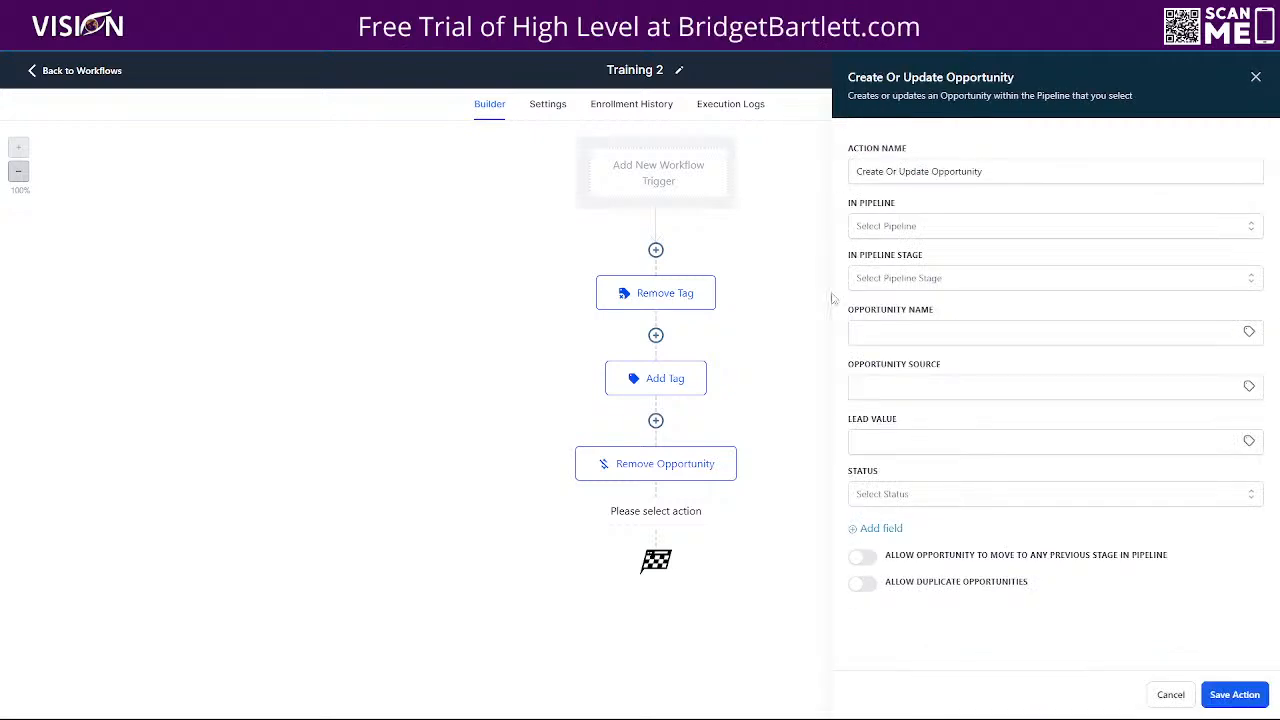
{"action": "left_click", "coordinate": [877, 228]}
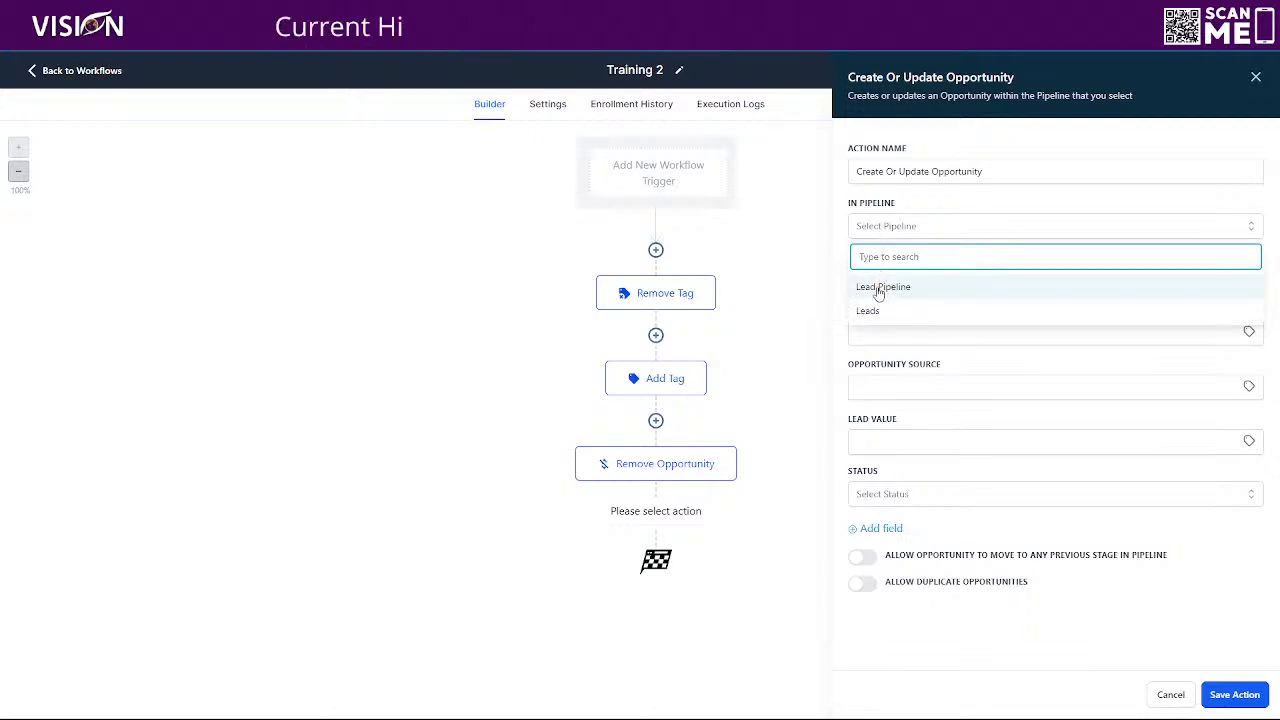
{"action": "left_click", "coordinate": [878, 288]}
{"action": "left_click", "coordinate": [897, 279]}
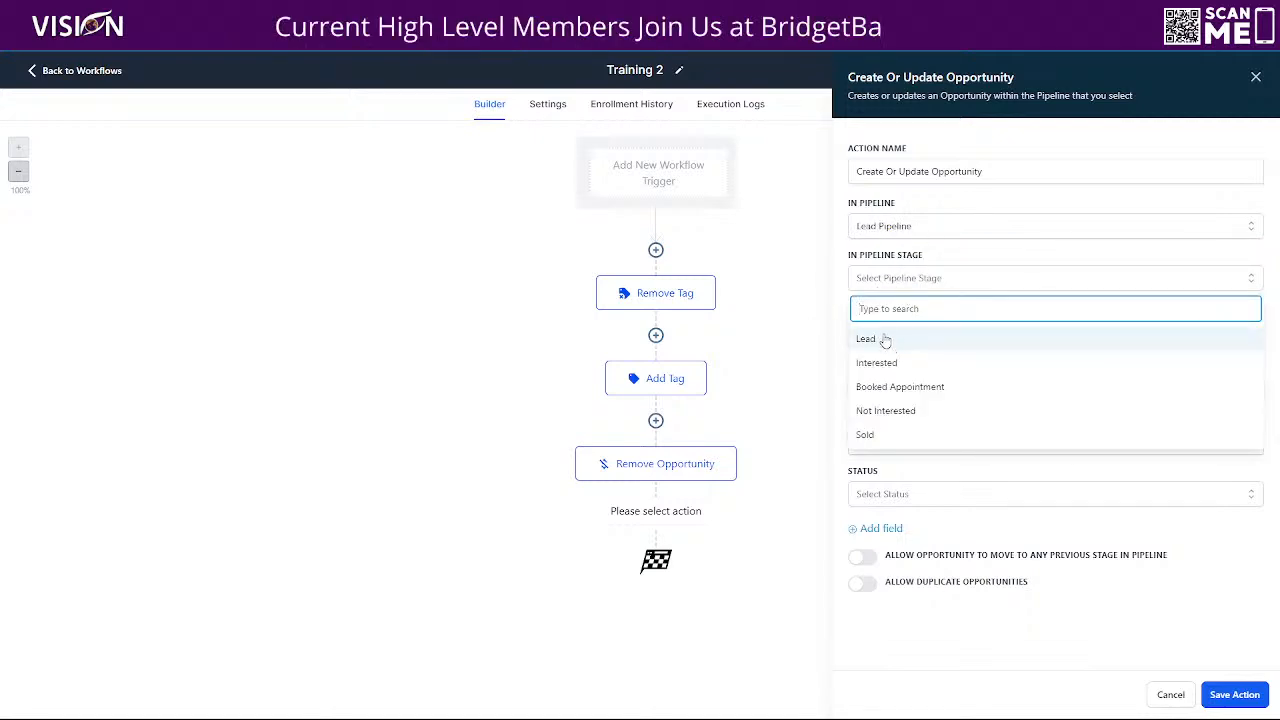
{"action": "left_click", "coordinate": [885, 340]}
Fill the opportunity name with the contact's Full Name field and the opportunity source with the contact's Source field
{"action": "left_click", "coordinate": [877, 334]}
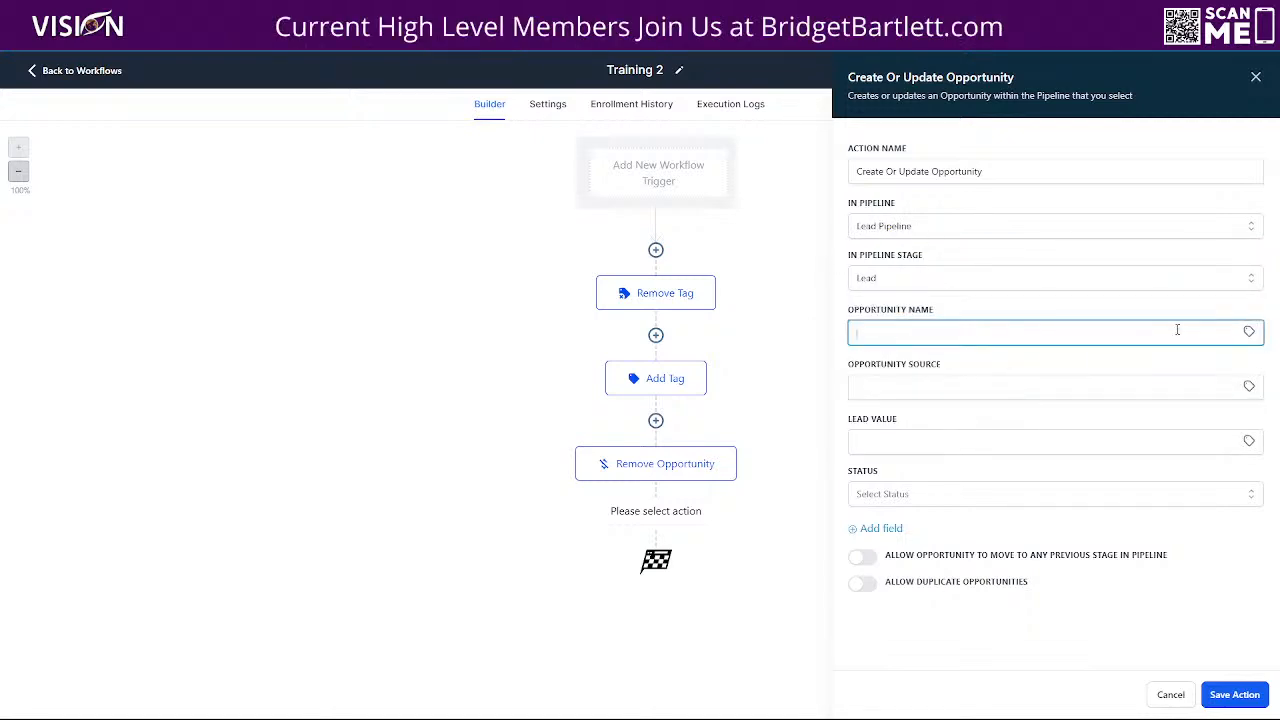
{"action": "left_click", "coordinate": [1247, 336]}
{"action": "left_click", "coordinate": [1173, 378]}
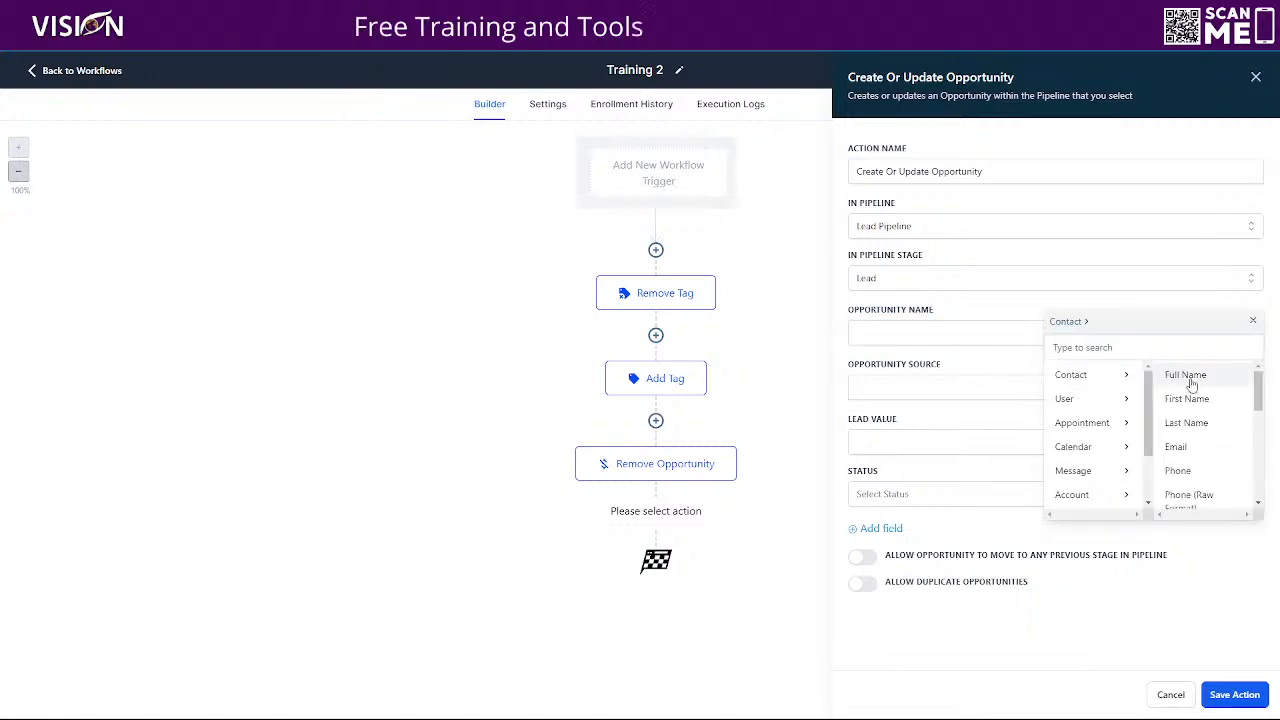
{"action": "left_click", "coordinate": [1183, 369]}
{"action": "left_click", "coordinate": [1249, 388]}
{"action": "left_click", "coordinate": [1208, 436]}
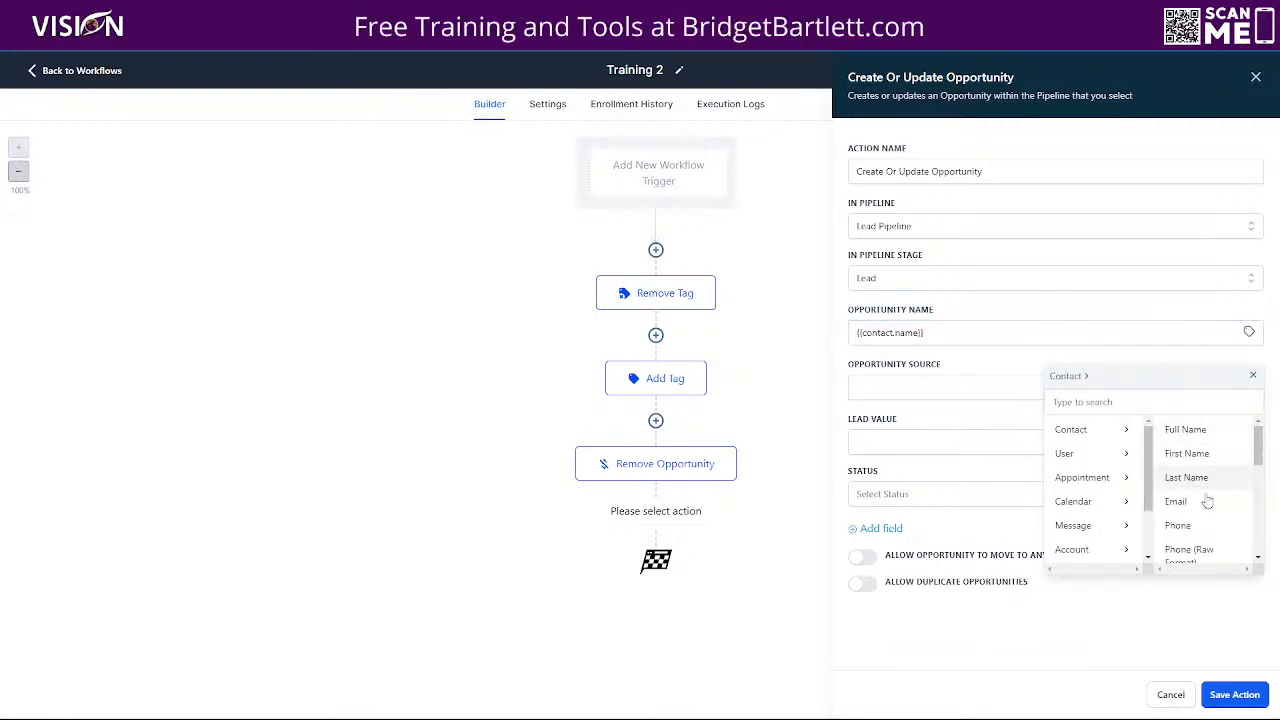
{"action": "scroll", "coordinate": [1200, 495], "scroll_direction": "down", "scroll_amount": 5}
{"action": "scroll", "coordinate": [1197, 522], "scroll_direction": "down", "scroll_amount": 2}
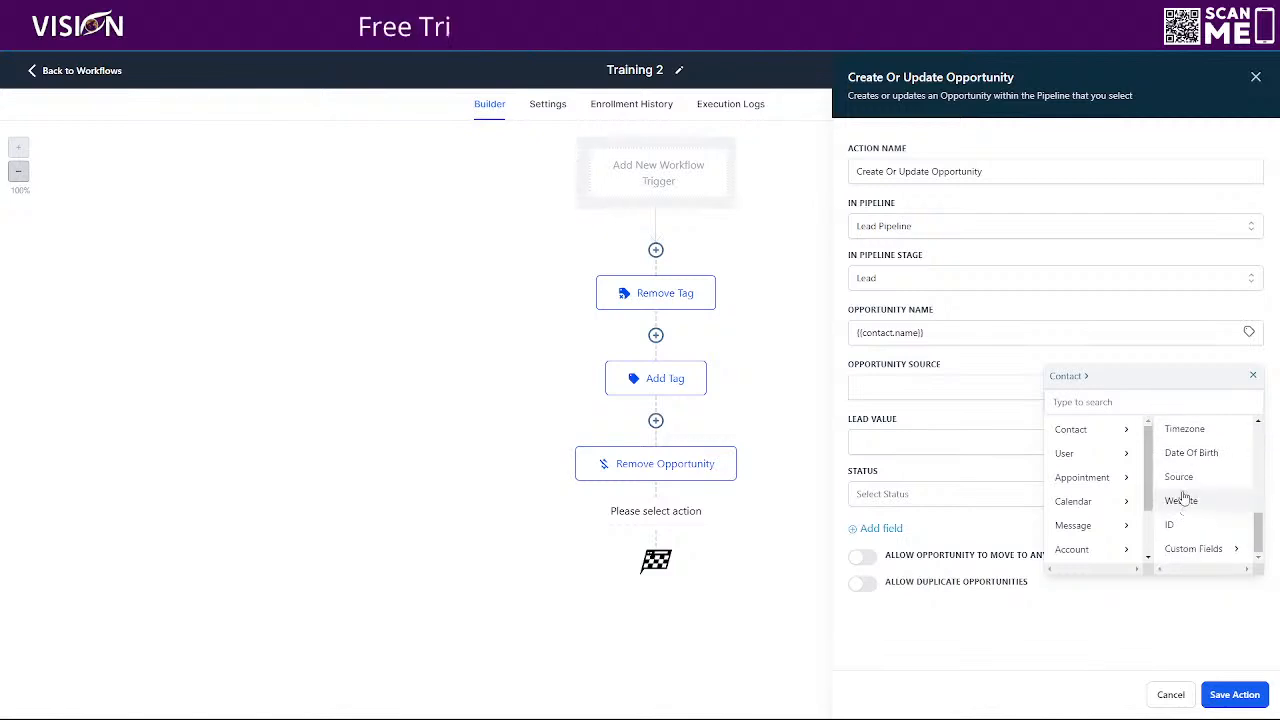
{"action": "left_click", "coordinate": [1180, 476]}
Choose a status for the opportunity and save the Create Or Update Opportunity action
{"action": "left_click", "coordinate": [911, 498]}
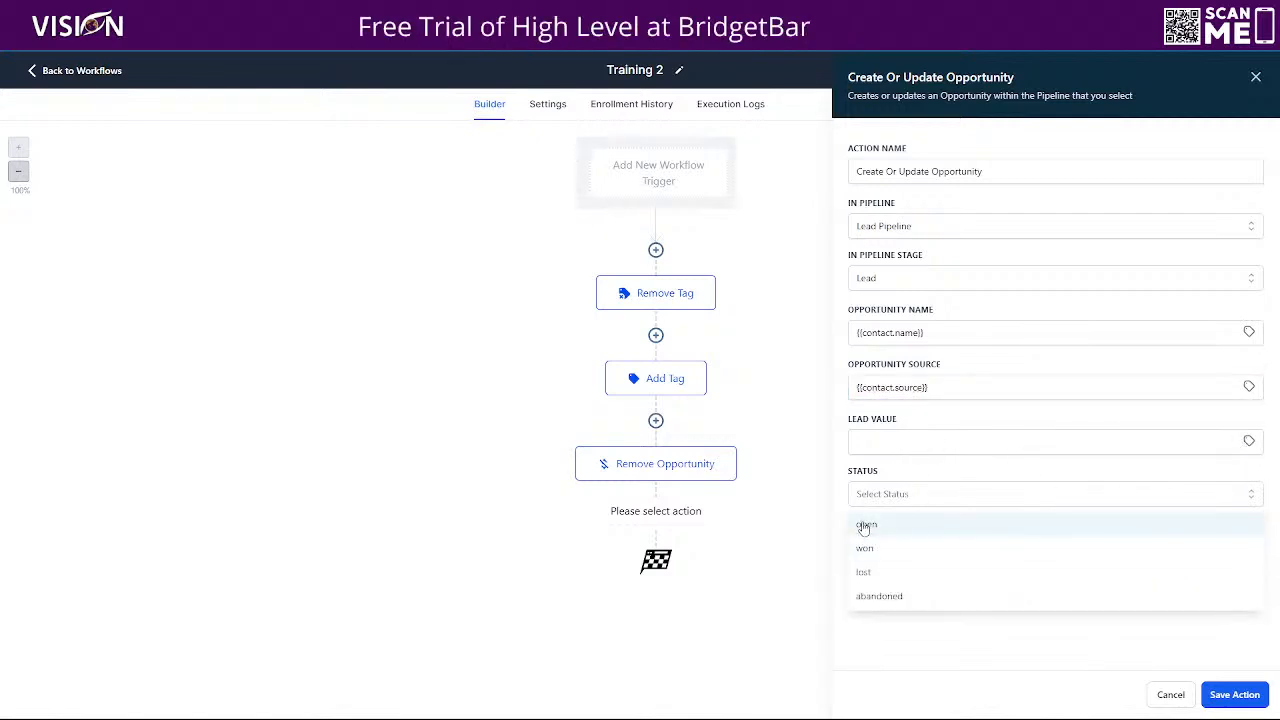
{"action": "left_click", "coordinate": [864, 548]}
{"action": "left_click", "coordinate": [1236, 695]}
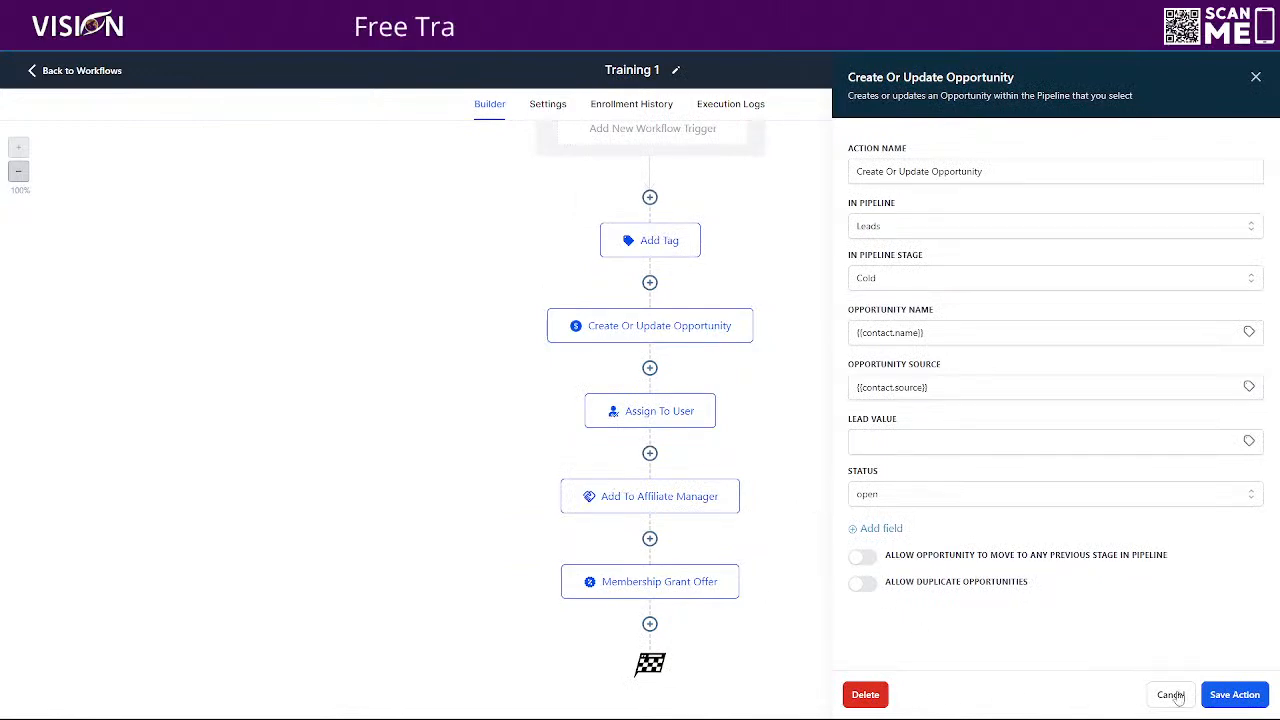
Check Training 1's Assign To User action, and add and save a Remove Assigned User action at the end of Training 2
{"action": "left_click", "coordinate": [1180, 696]}
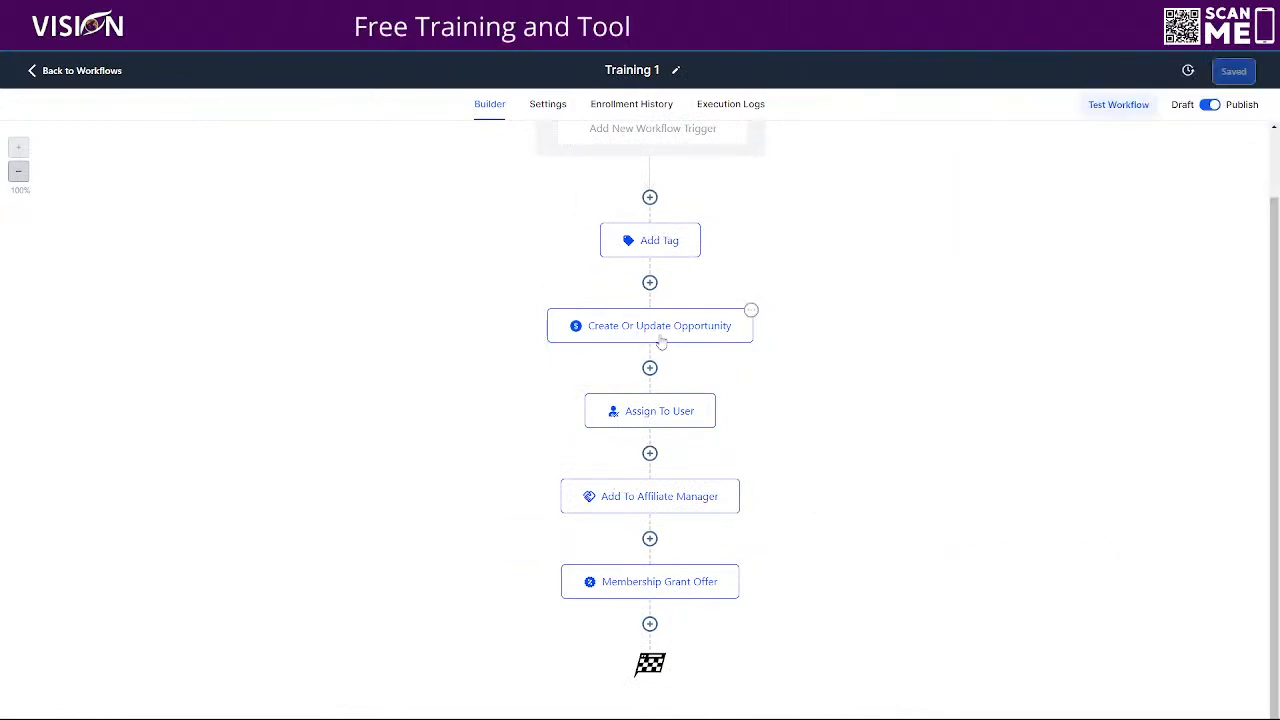
{"action": "left_click", "coordinate": [648, 418]}
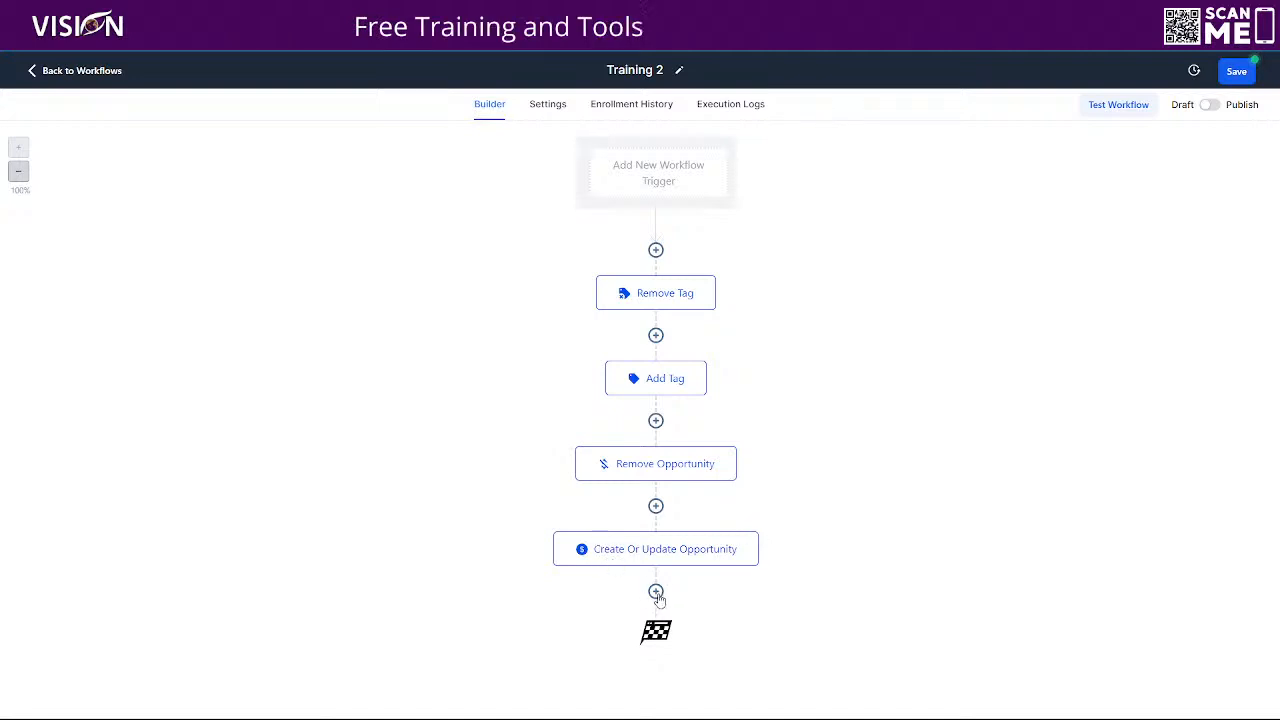
{"action": "left_click", "coordinate": [656, 592]}
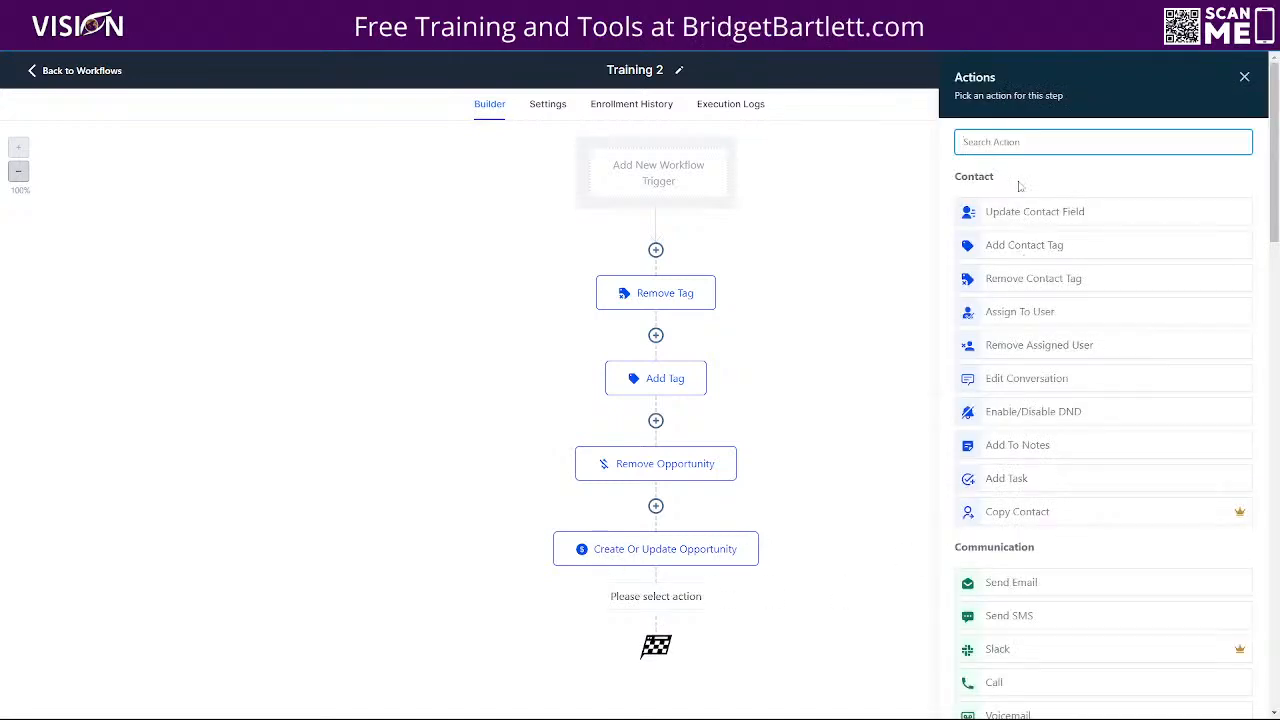
{"action": "left_click", "coordinate": [1025, 348]}
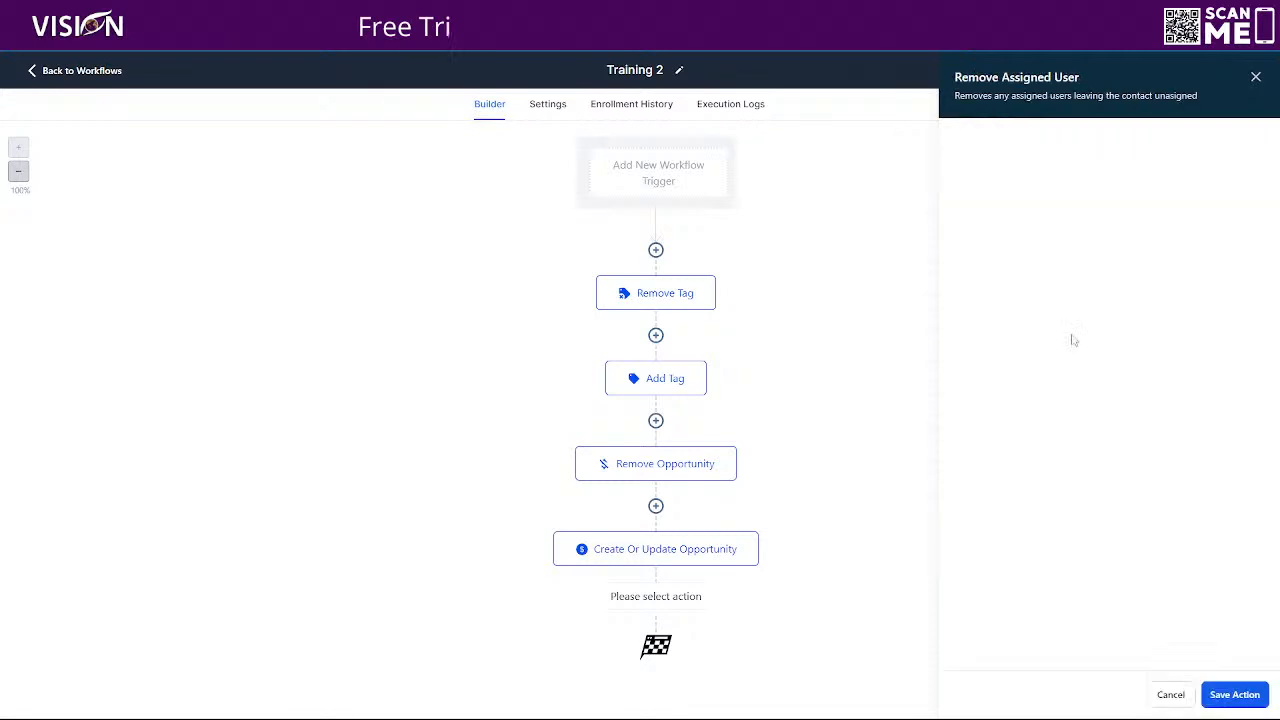
{"action": "left_click", "coordinate": [1234, 695]}
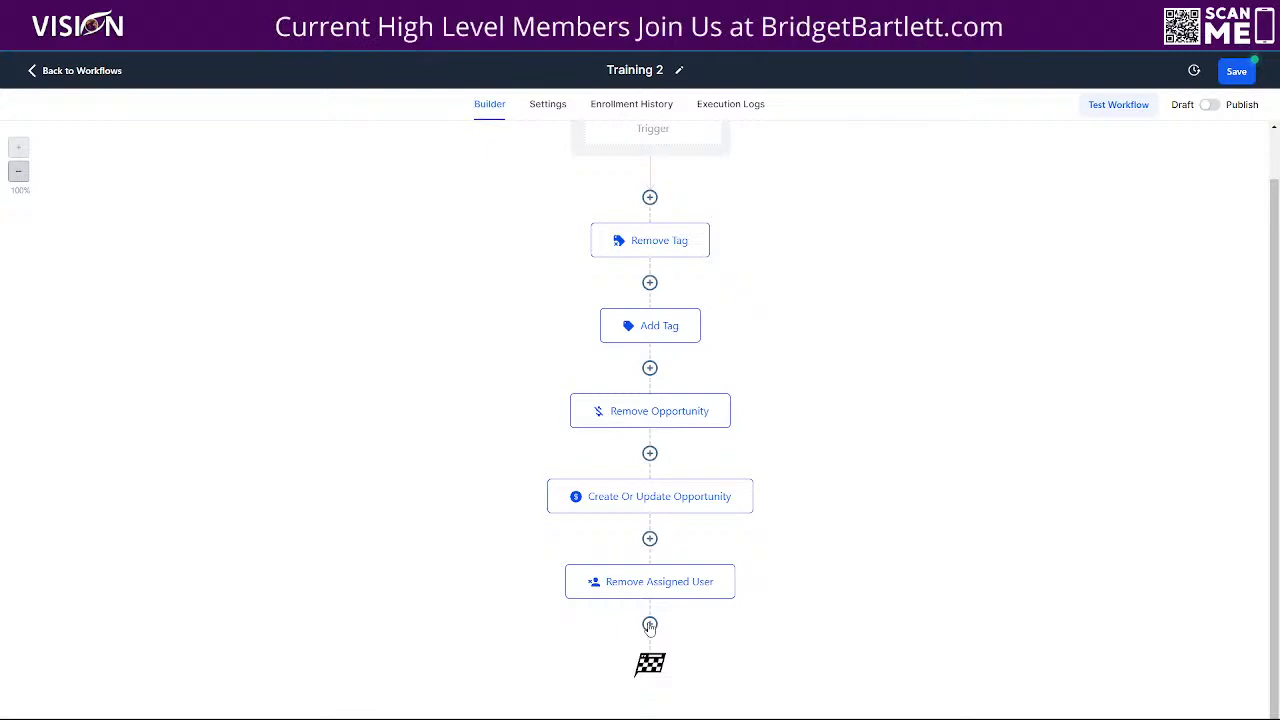
Add an Assign To User action after the user removal in Training 2, choose the user to assign, and save it
{"action": "left_click", "coordinate": [650, 626]}
{"action": "left_click", "coordinate": [1042, 313]}
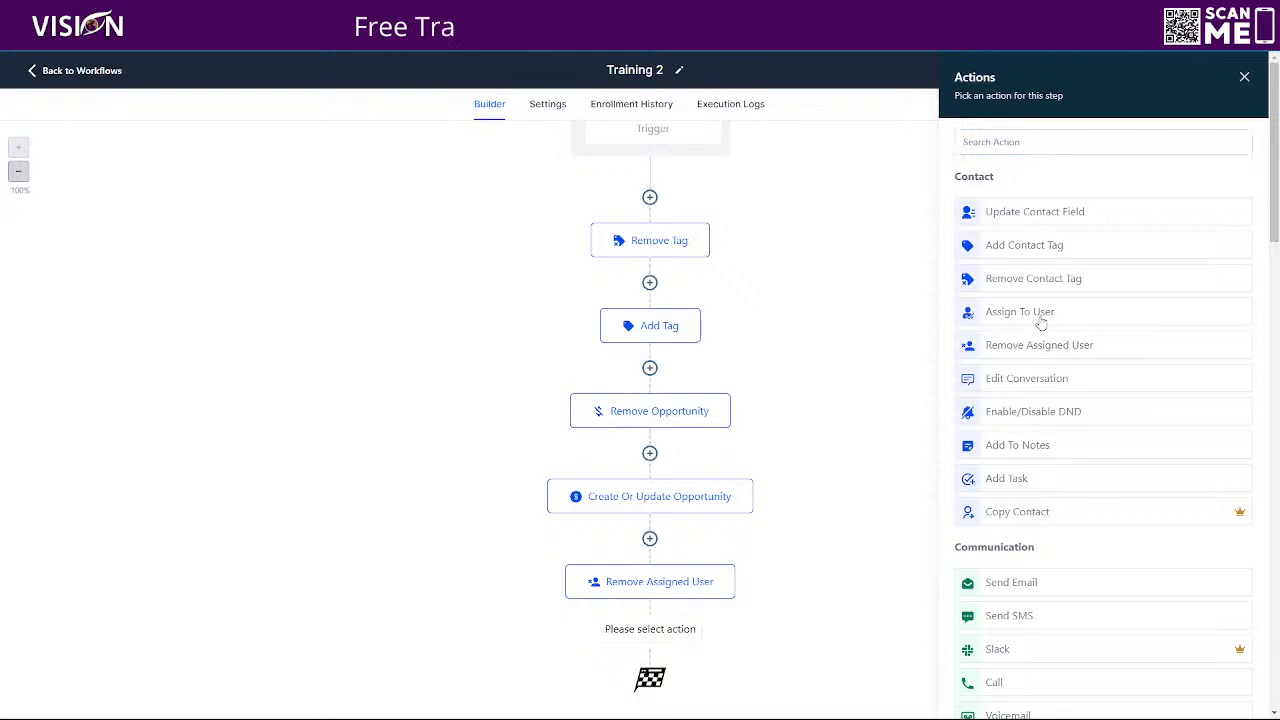
{"action": "left_click", "coordinate": [970, 245]}
{"action": "left_click", "coordinate": [1005, 300]}
{"action": "left_click", "coordinate": [1234, 694]}
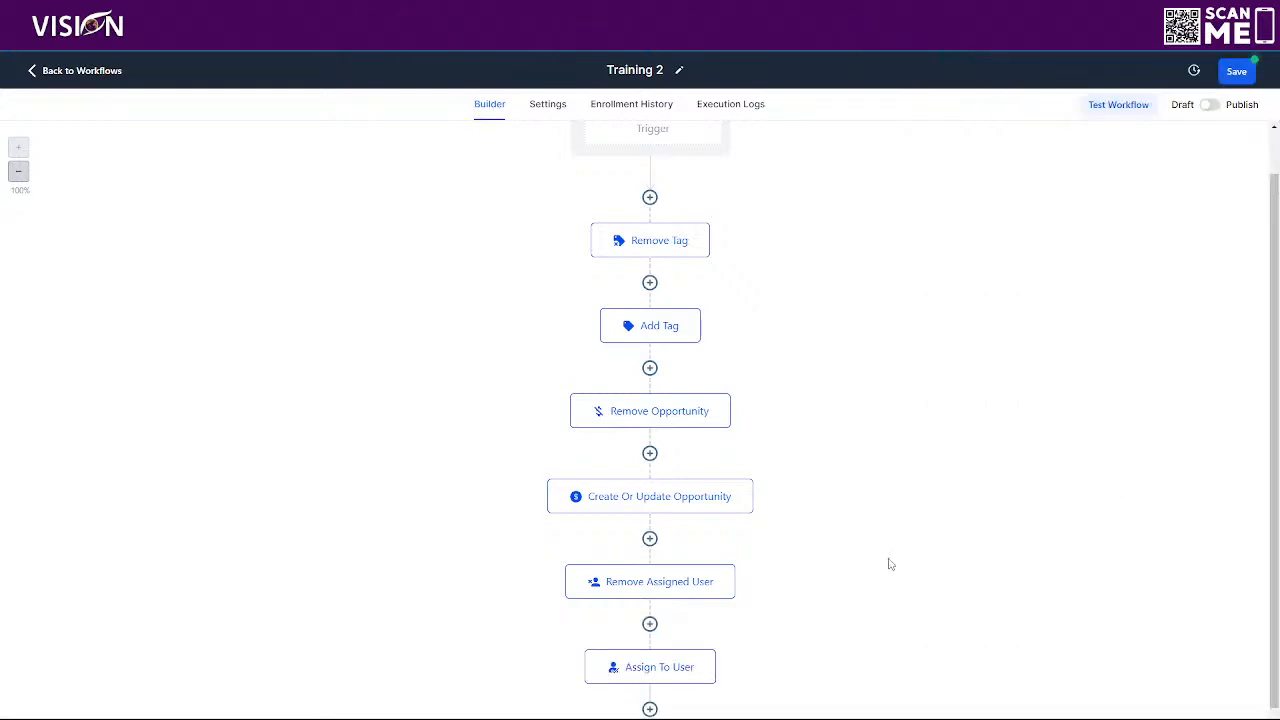
{"action": "scroll", "coordinate": [840, 565], "scroll_direction": "down", "scroll_amount": 1}
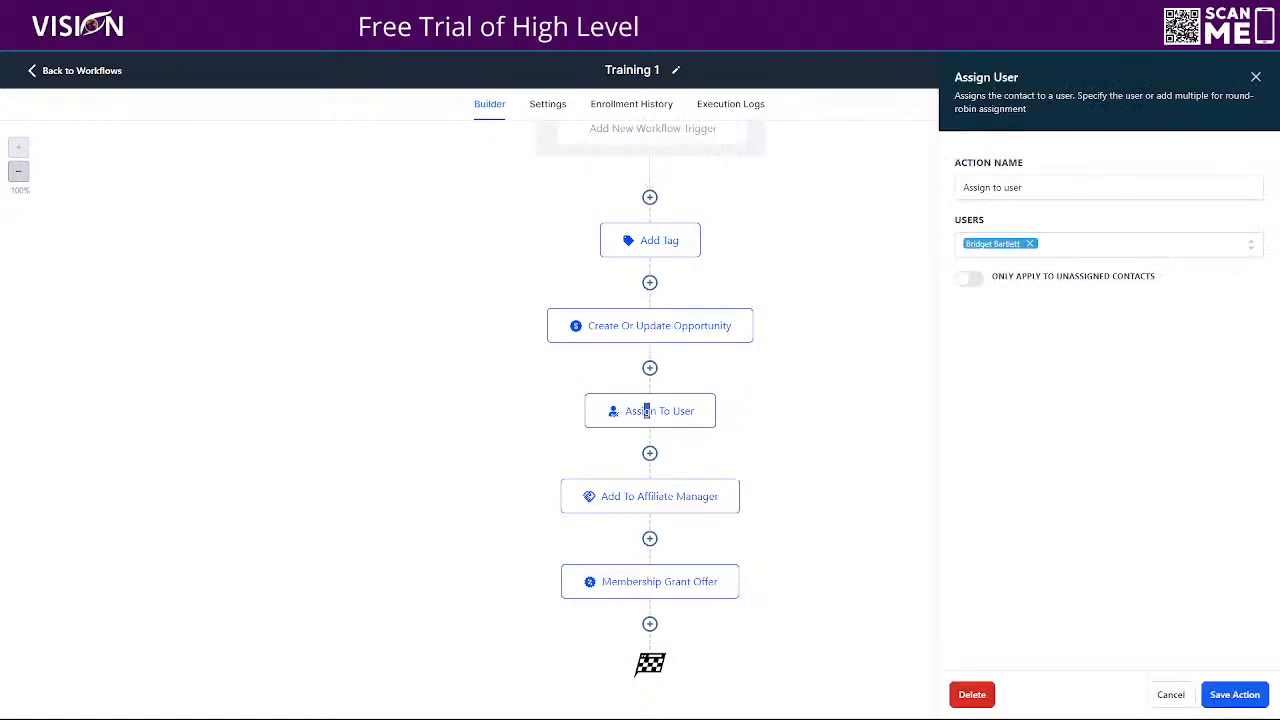
Check the Add To Affiliate Manager action in Training 1 and search the available Training 2 actions for "aff"
{"action": "left_click", "coordinate": [1170, 694]}
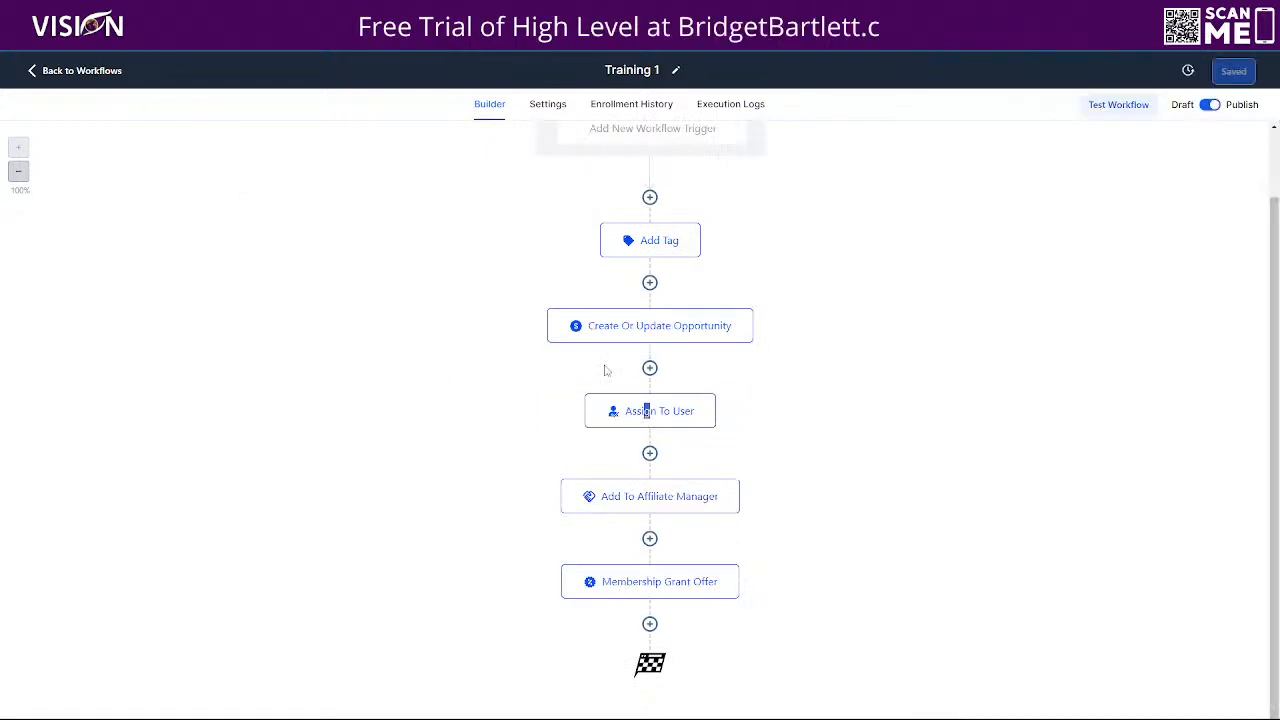
{"action": "left_click", "coordinate": [640, 500]}
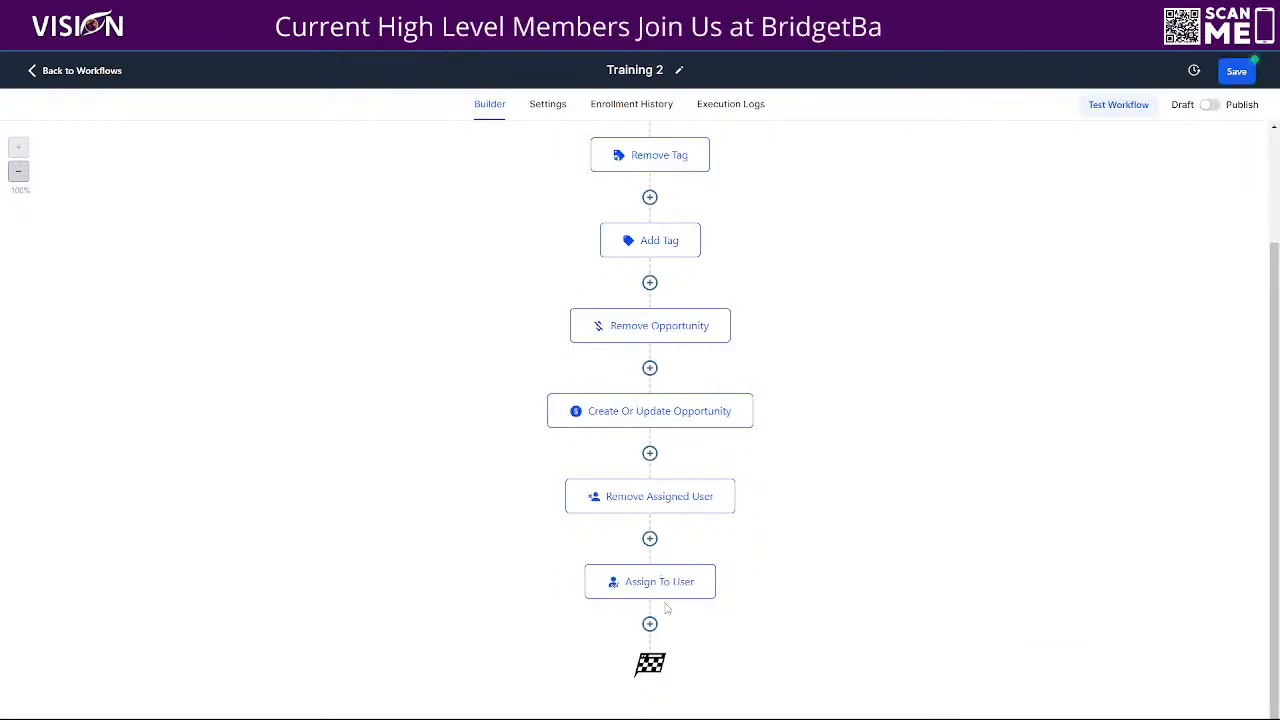
{"action": "left_click", "coordinate": [650, 624]}
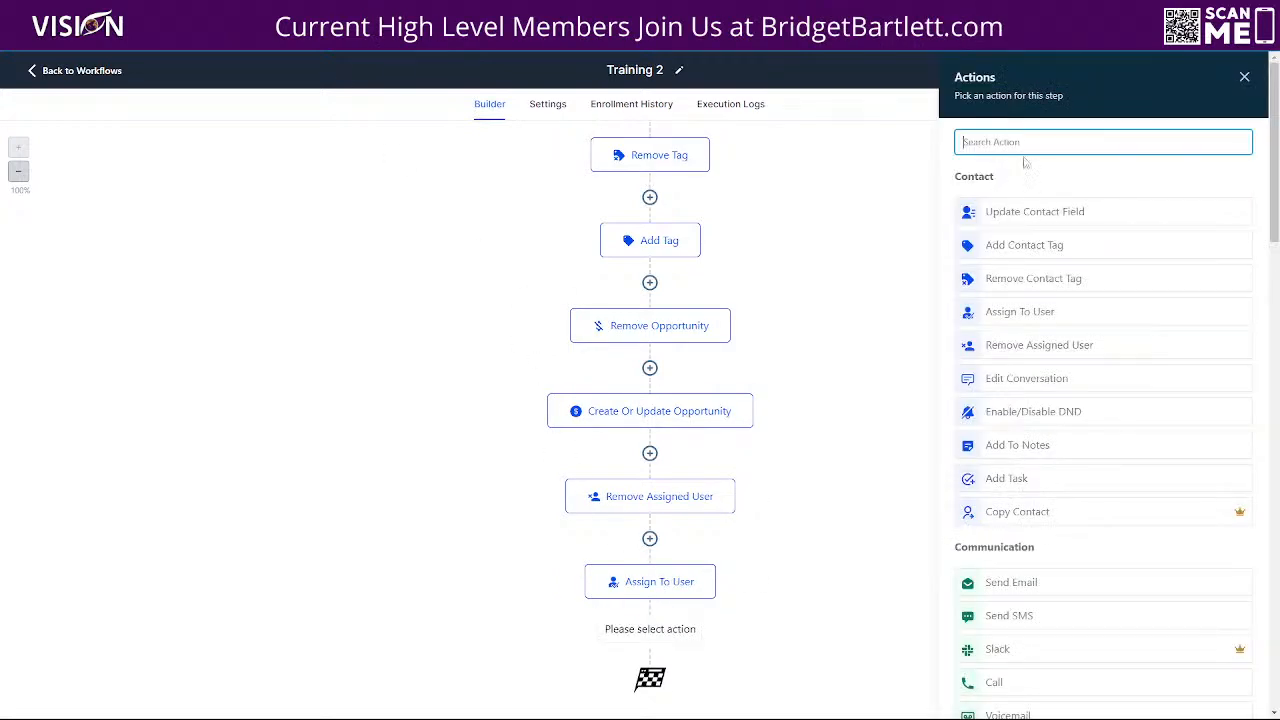
{"action": "type", "text": "aff"}
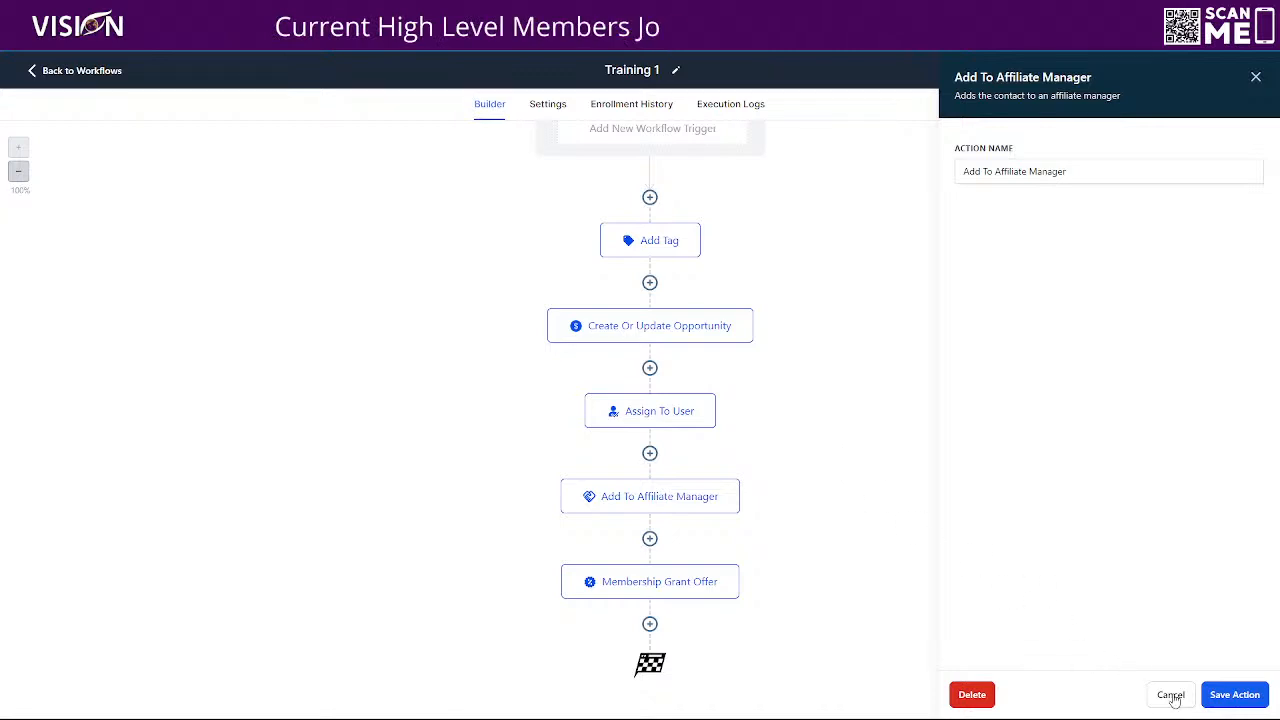
Delete the Add To Affiliate Manager action from the Training 1 workflow
{"action": "left_click", "coordinate": [738, 483]}
{"action": "mouse_move", "coordinate": [786, 600]}
{"action": "left_click", "coordinate": [850, 523]}
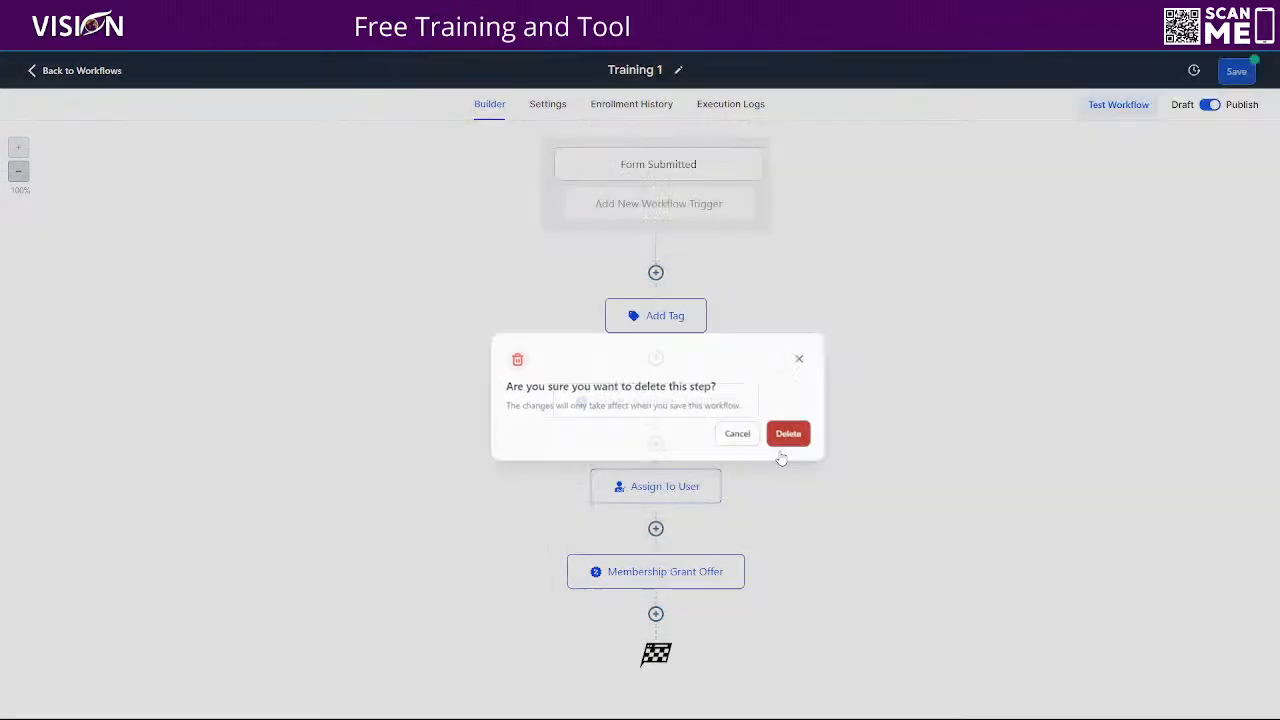
{"action": "left_click", "coordinate": [786, 436]}
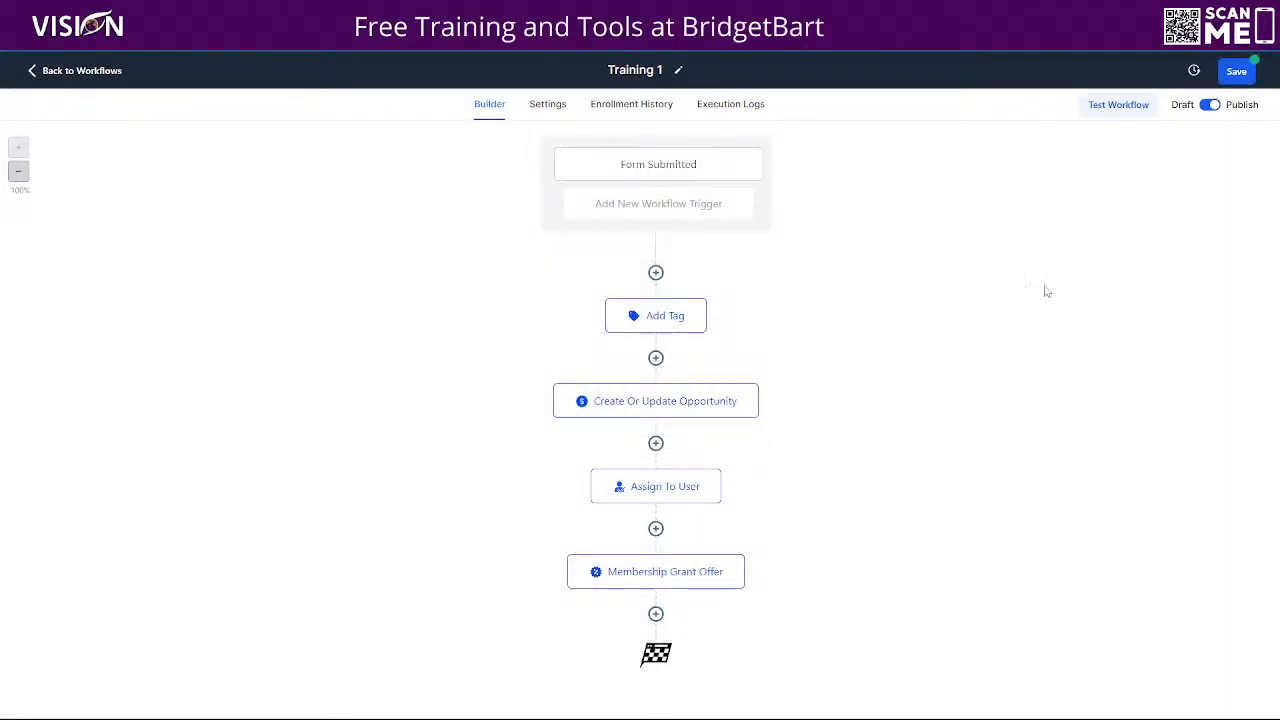
Add a Remove From Affiliate Campaign action for Elmessenger after Assign To User in Training 1, and save the action and workflow
{"action": "left_click", "coordinate": [656, 529]}
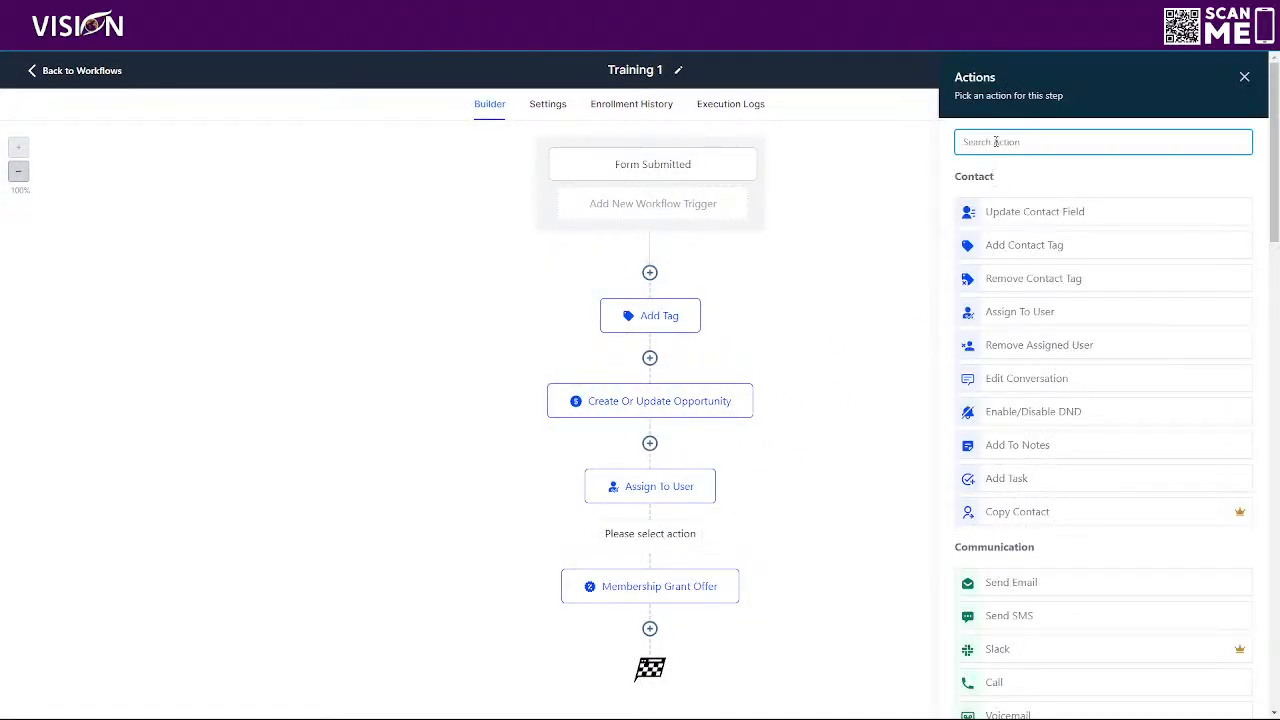
{"action": "type", "text": "aff"}
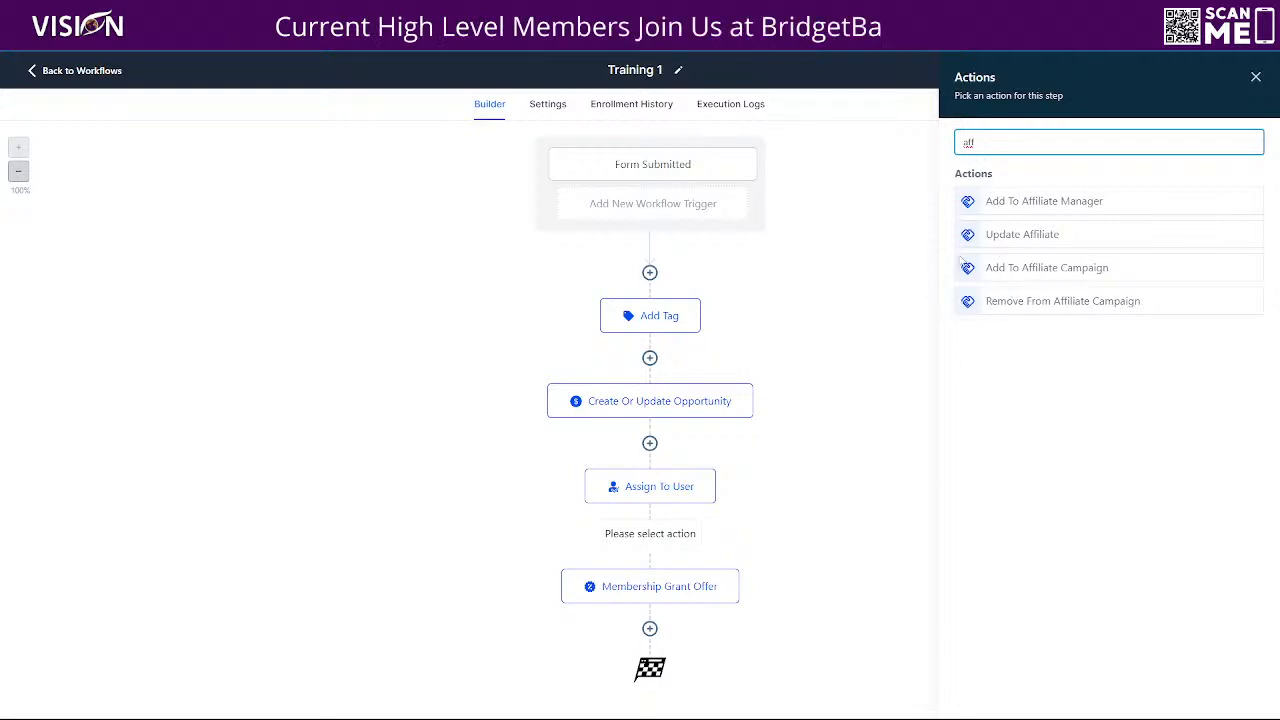
{"action": "left_click", "coordinate": [1045, 302]}
{"action": "left_click", "coordinate": [1020, 228]}
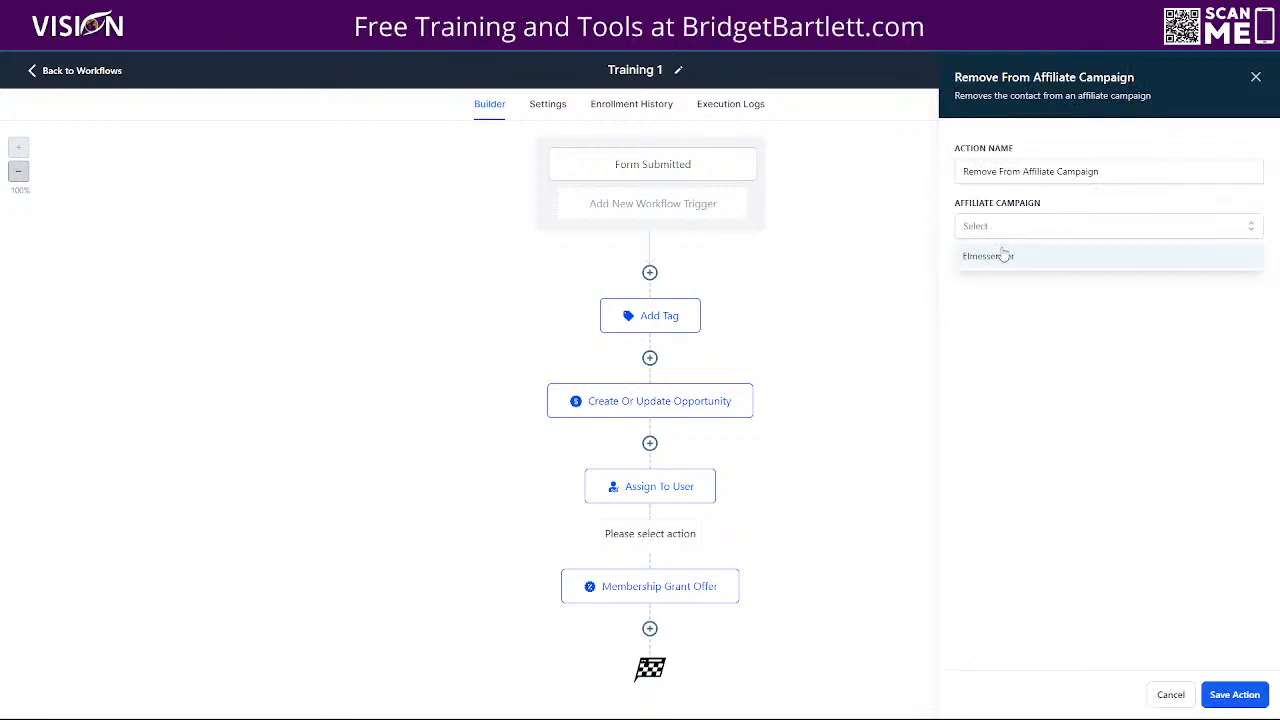
{"action": "left_click", "coordinate": [1004, 259]}
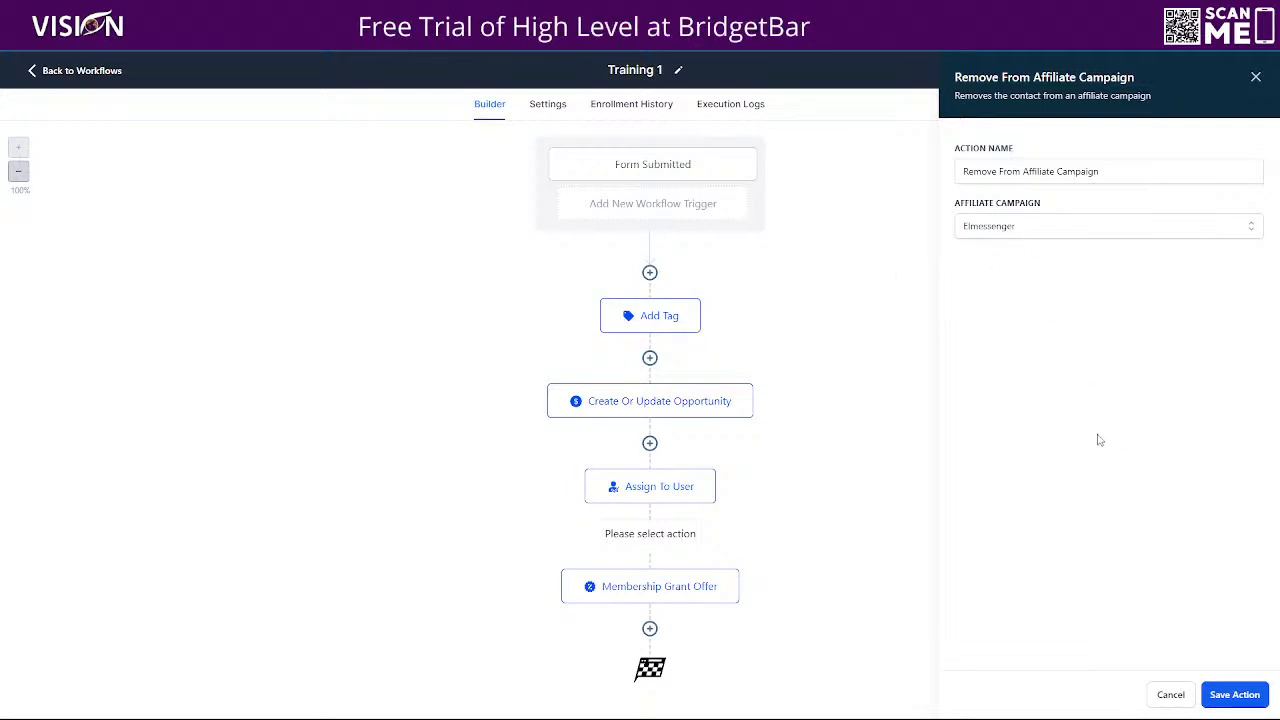
{"action": "left_click", "coordinate": [1234, 694]}
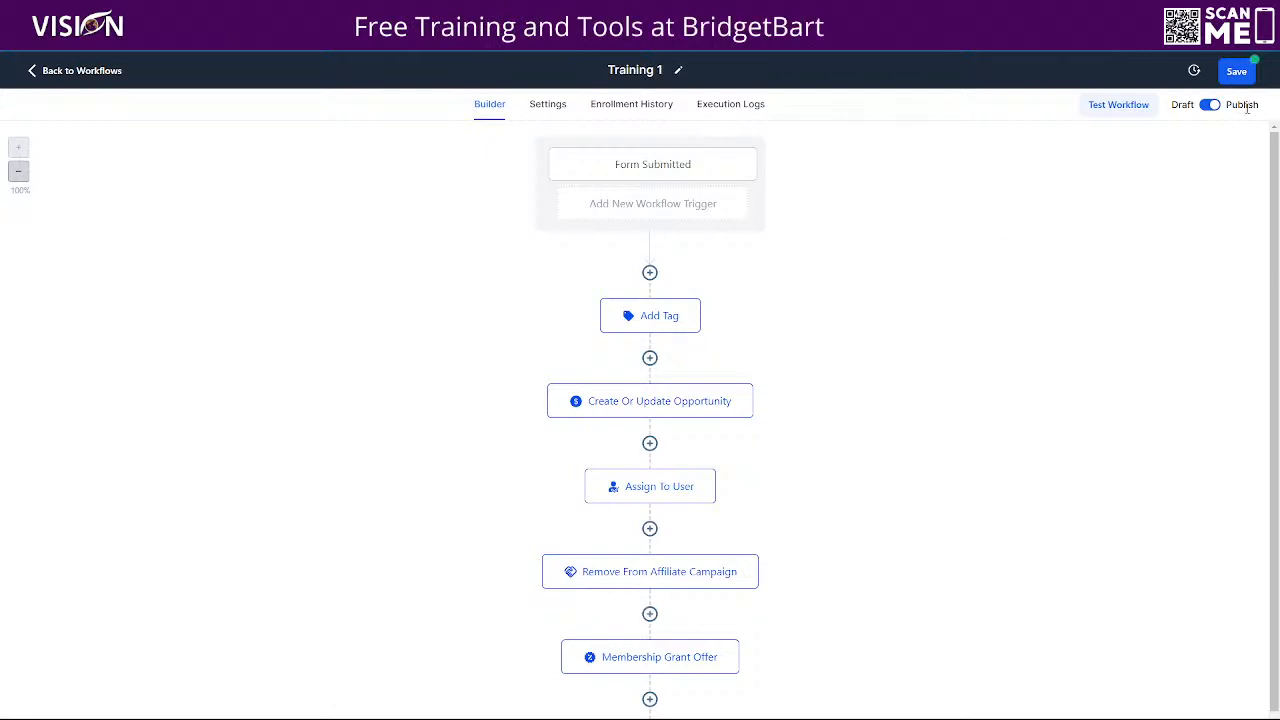
{"action": "left_click", "coordinate": [1236, 71]}
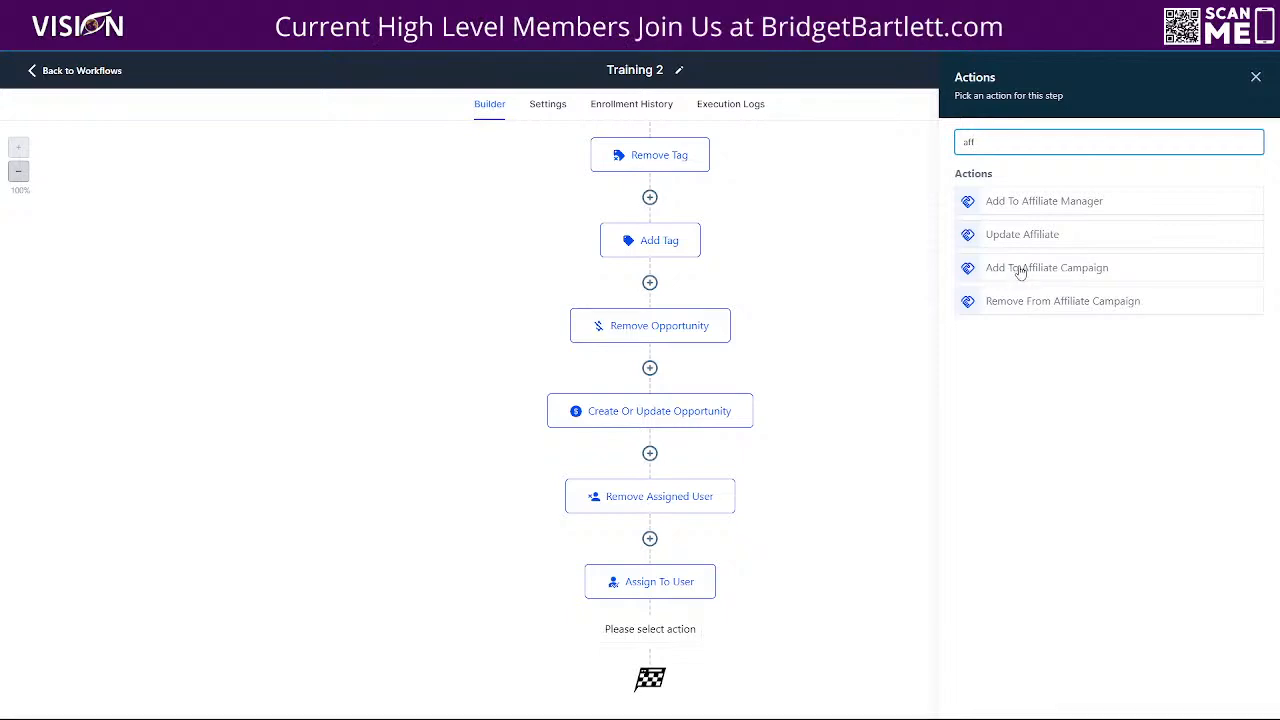
Add an Add To Affiliate Campaign action for the Elmessenger campaign at the end of Training 2 and save the action
{"action": "left_click", "coordinate": [1020, 268]}
{"action": "left_click", "coordinate": [1020, 228]}
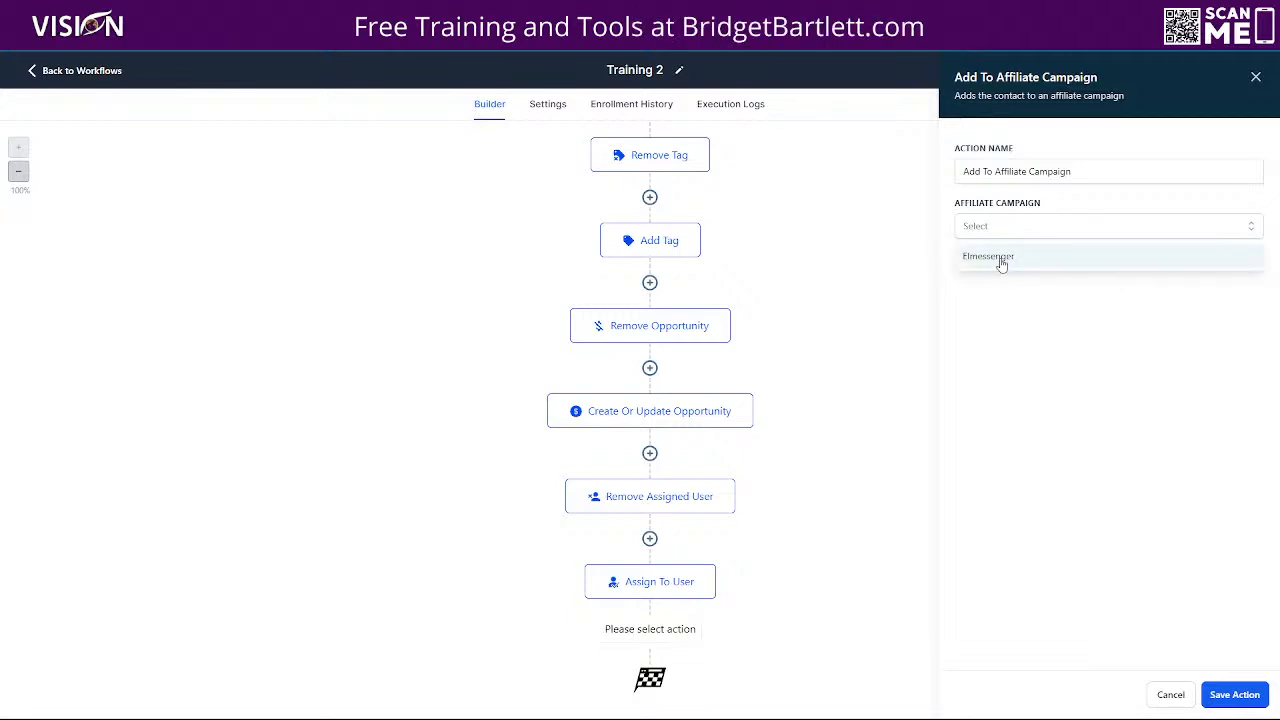
{"action": "left_click", "coordinate": [1001, 259]}
{"action": "left_click", "coordinate": [1235, 695]}
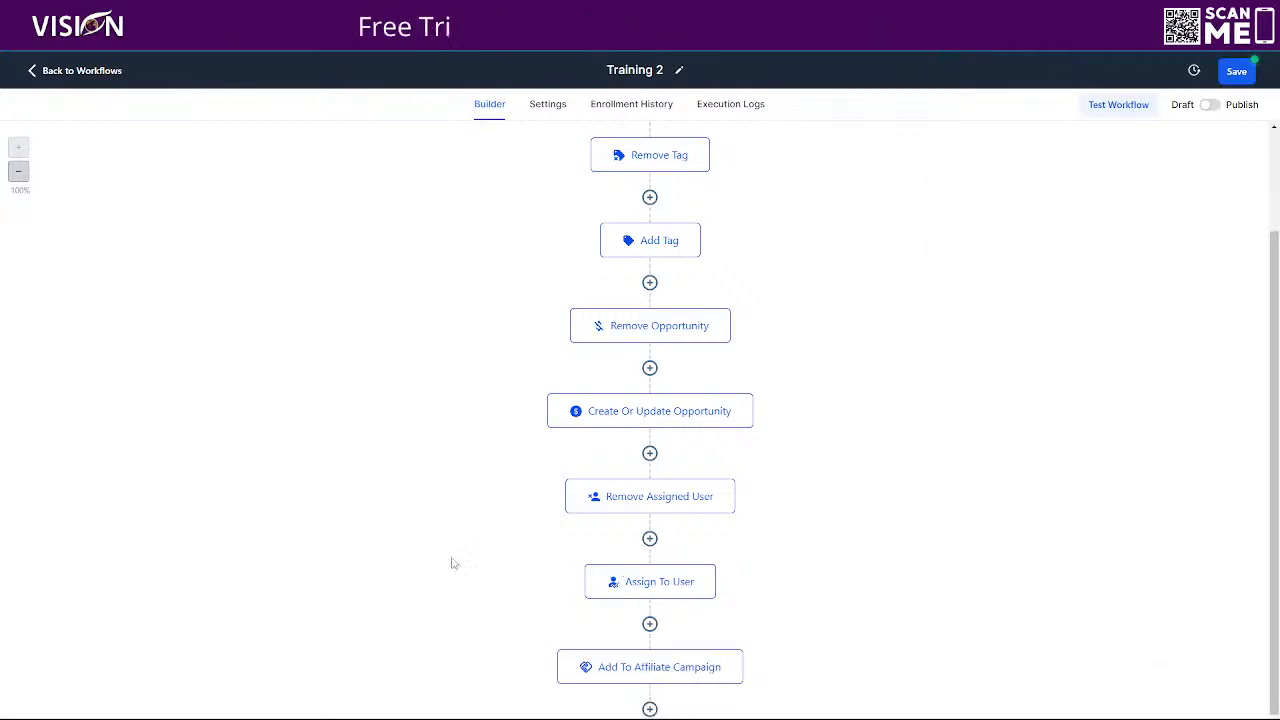
Check Training 1's Membership Grant Offer action, and add and save a Membership Revoke Offer action for Offer 1 at the end of Training 2
{"action": "scroll", "coordinate": [445, 559], "scroll_direction": "down", "scroll_amount": 1}
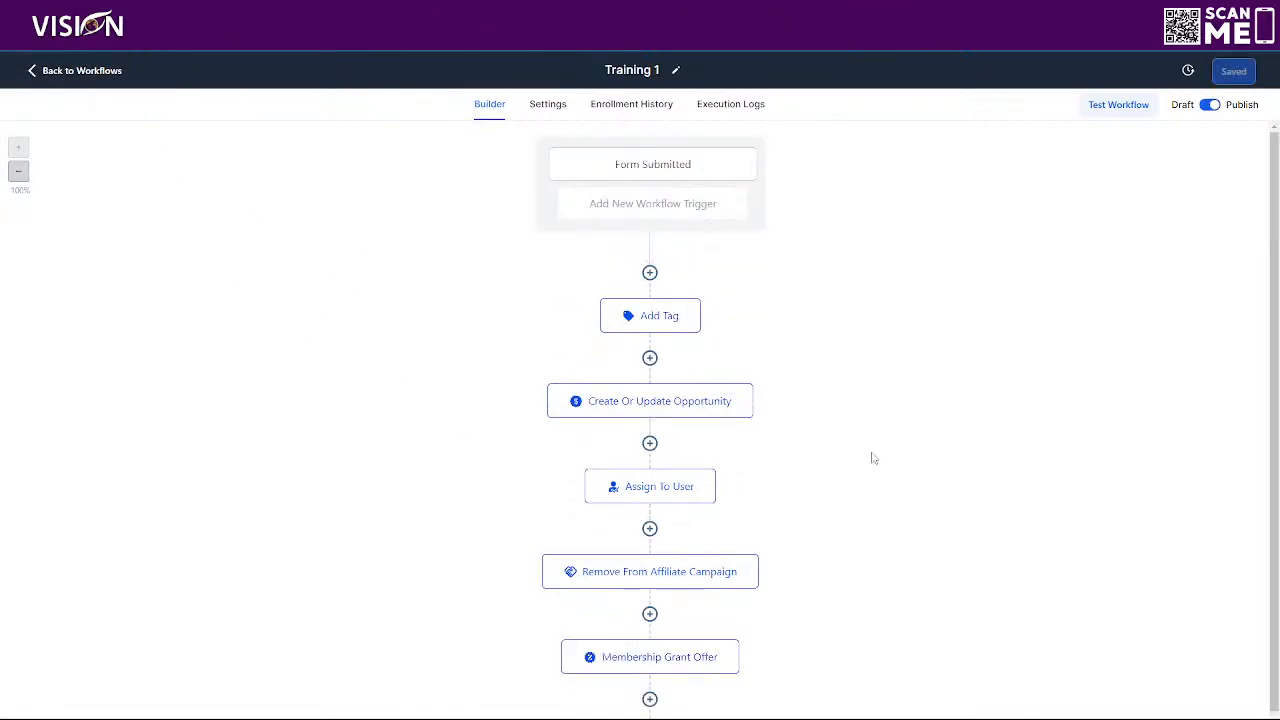
{"action": "scroll", "coordinate": [497, 524], "scroll_direction": "down", "scroll_amount": 1}
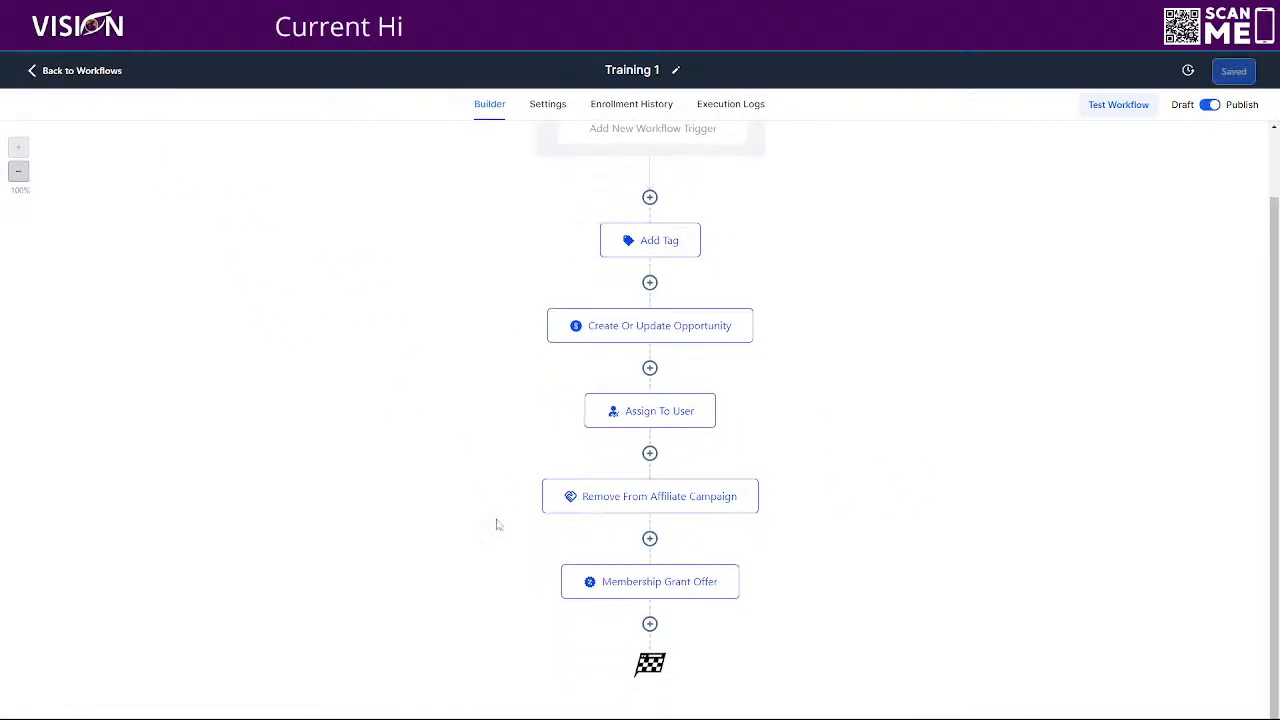
{"action": "left_click", "coordinate": [659, 582]}
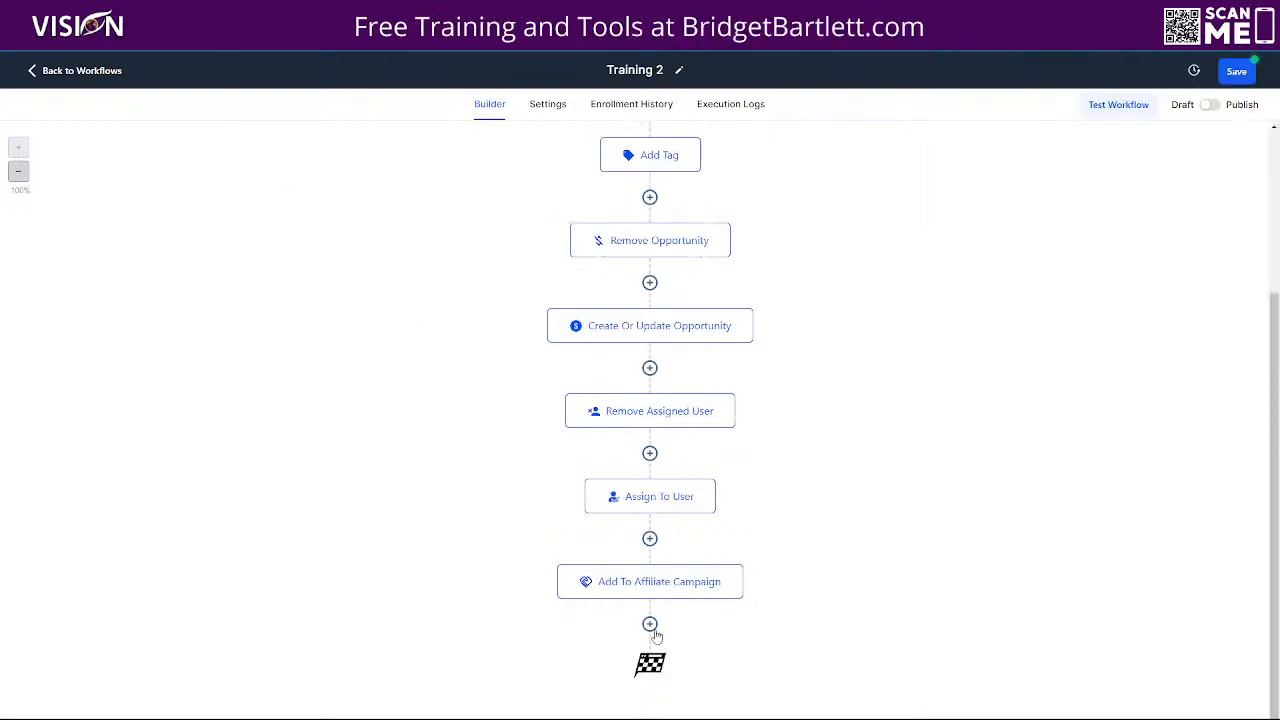
{"action": "left_click", "coordinate": [652, 626]}
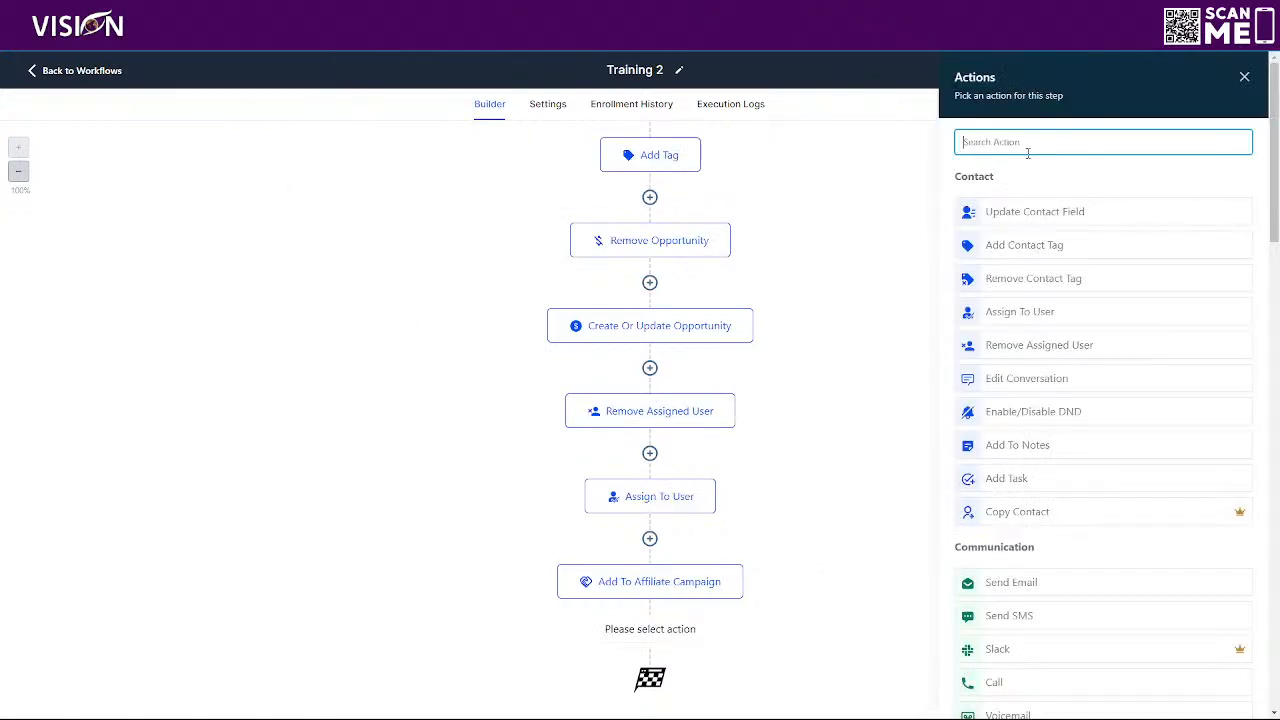
{"action": "type", "text": "re"}
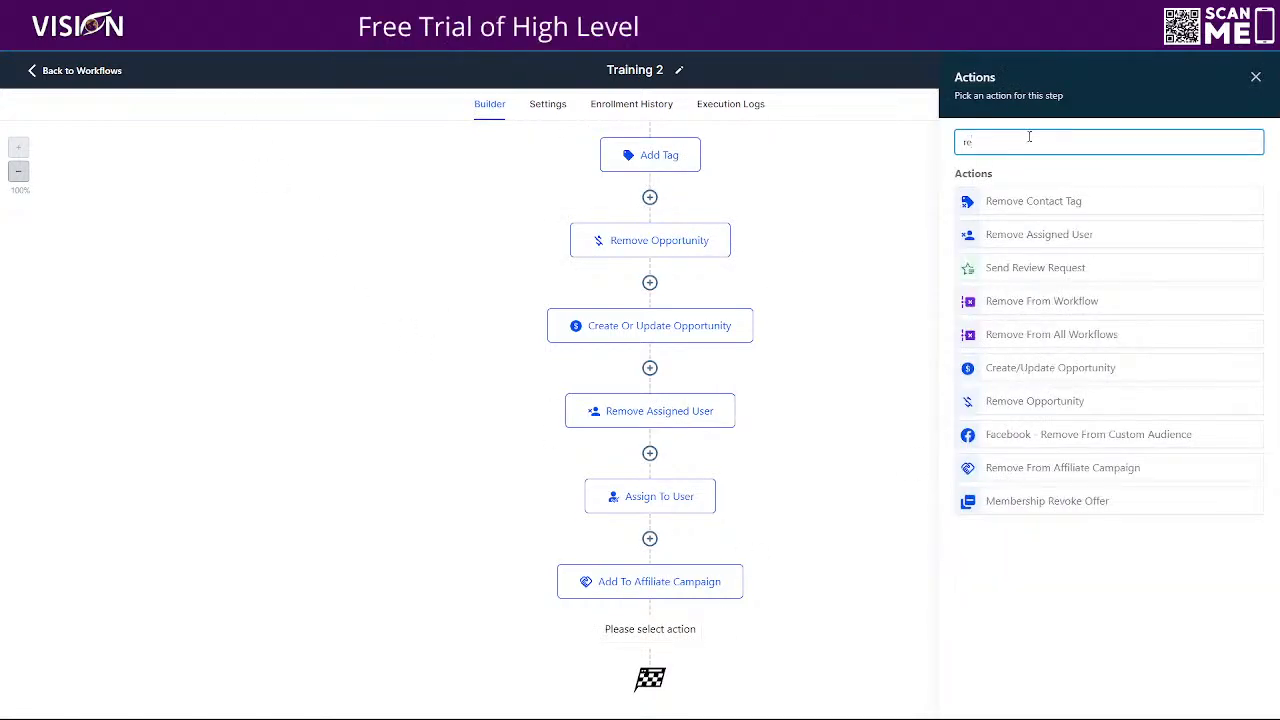
{"action": "left_click", "coordinate": [1035, 499]}
{"action": "left_click", "coordinate": [986, 228]}
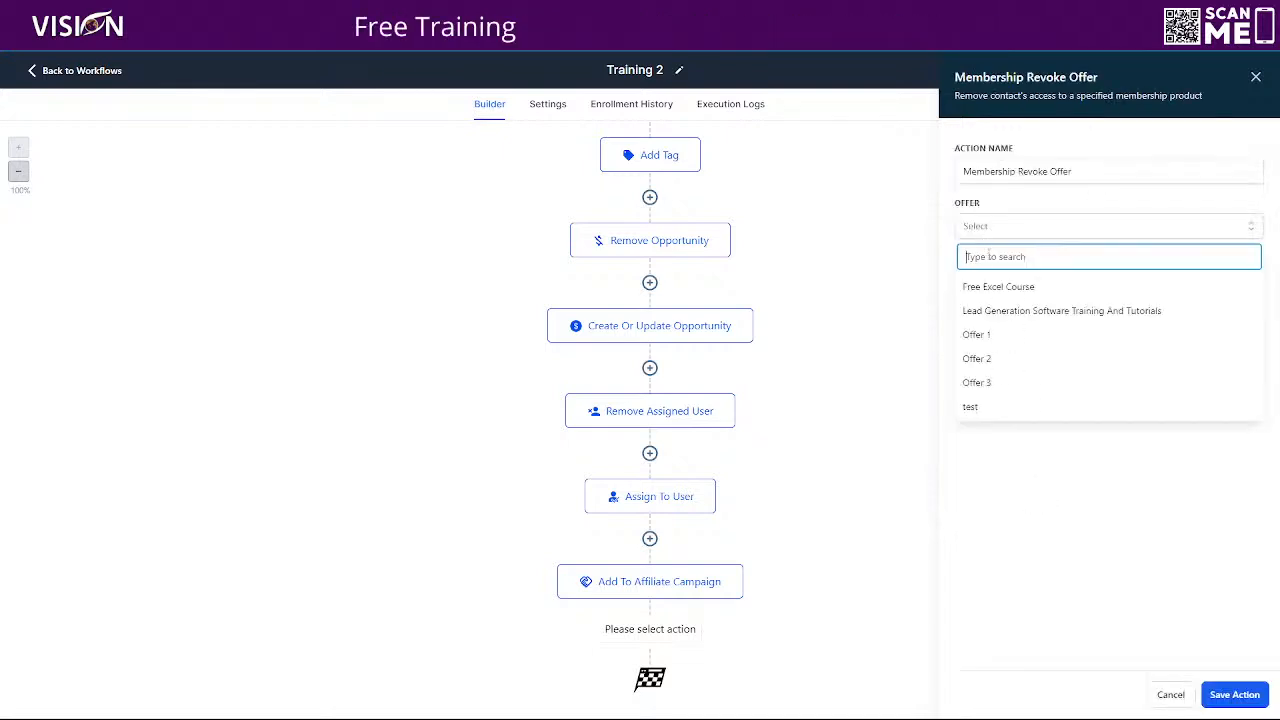
{"action": "left_click", "coordinate": [978, 336]}
{"action": "left_click", "coordinate": [1233, 694]}
{"action": "scroll", "coordinate": [826, 571], "scroll_direction": "down", "scroll_amount": 1}
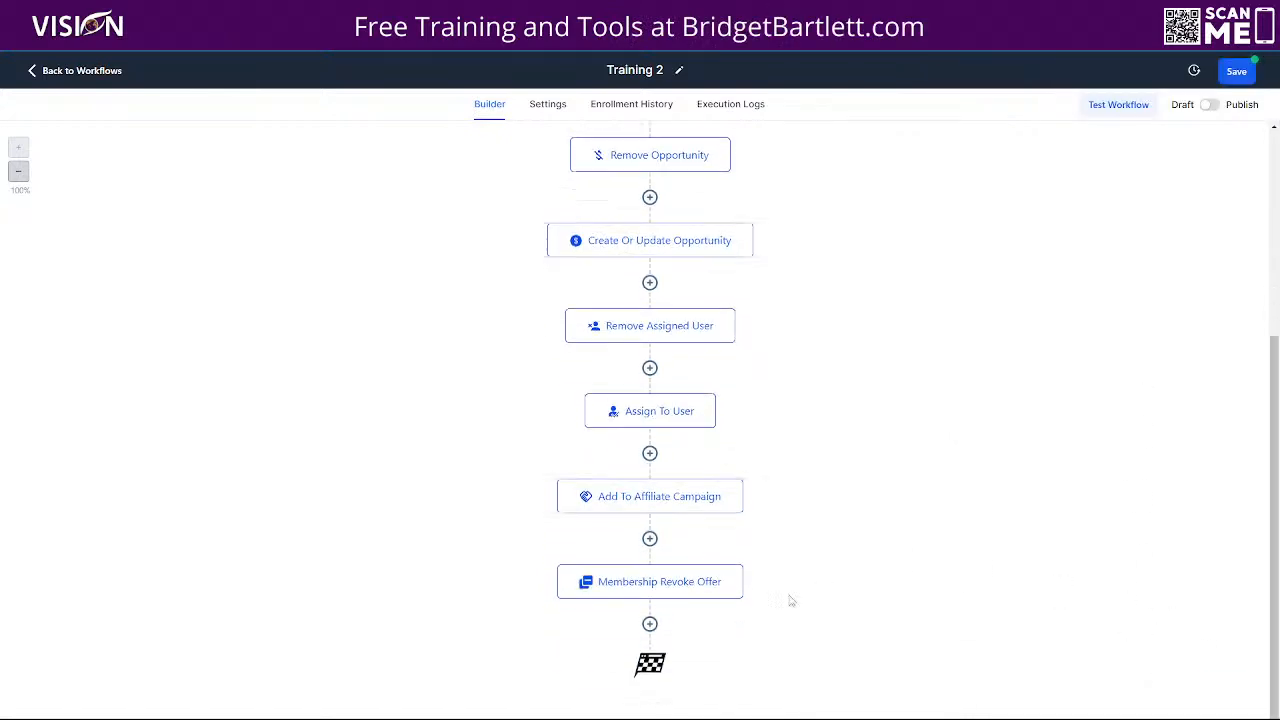
Add a Membership Grant Offer action for Offer 2 after the revoke action in Training 2, and save the action and workflow
{"action": "left_click", "coordinate": [649, 625]}
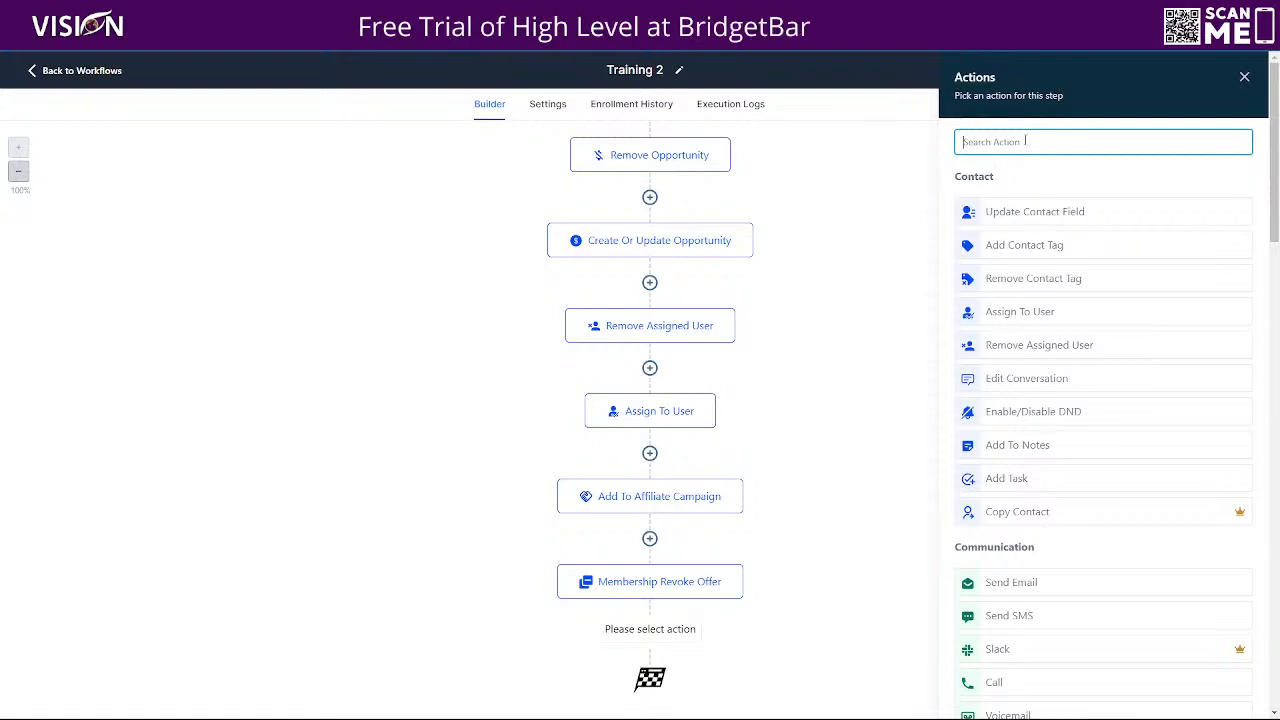
{"action": "type", "text": "mem"}
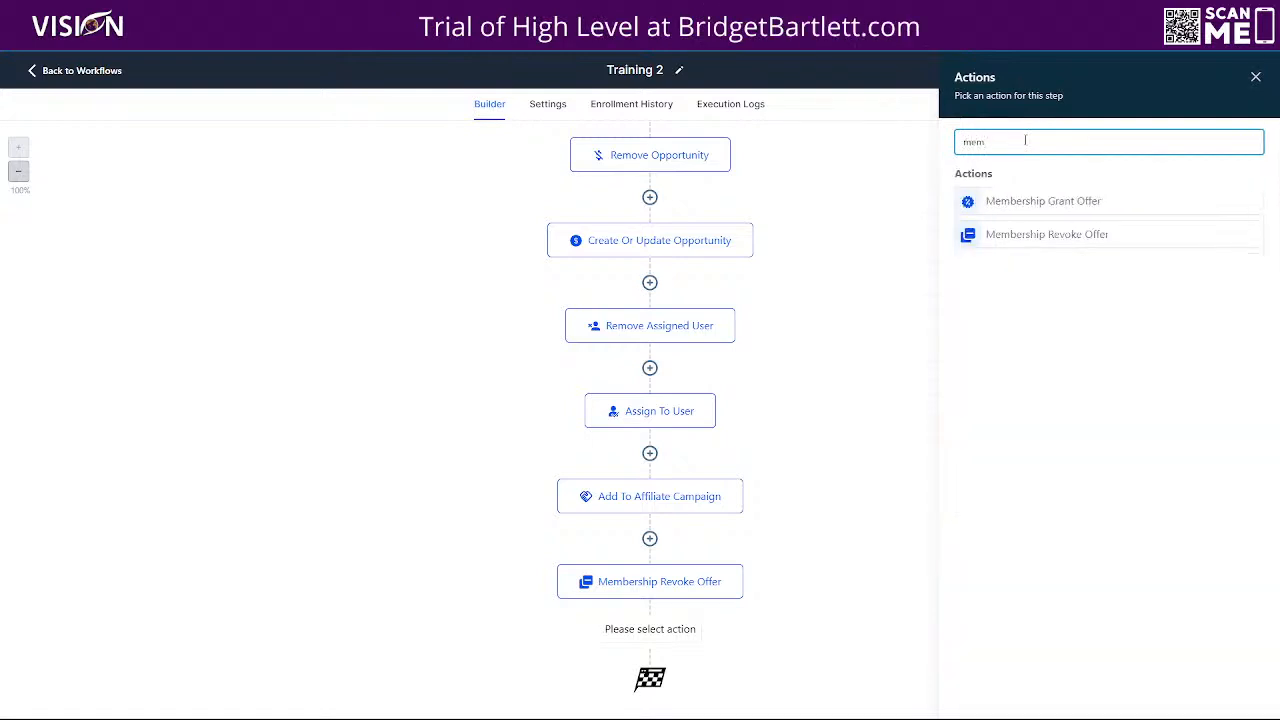
{"action": "left_click", "coordinate": [1000, 204]}
{"action": "left_click", "coordinate": [993, 227]}
{"action": "left_click", "coordinate": [985, 358]}
{"action": "left_click", "coordinate": [1228, 694]}
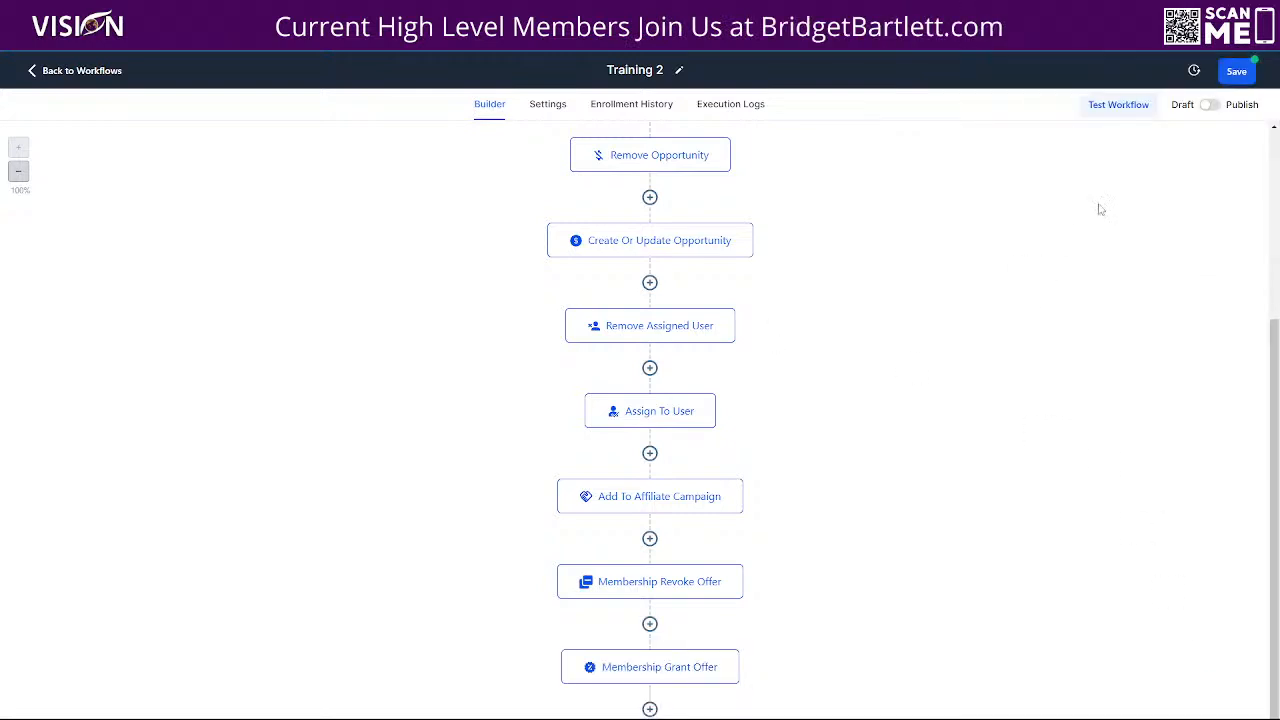
{"action": "left_click", "coordinate": [1233, 74]}
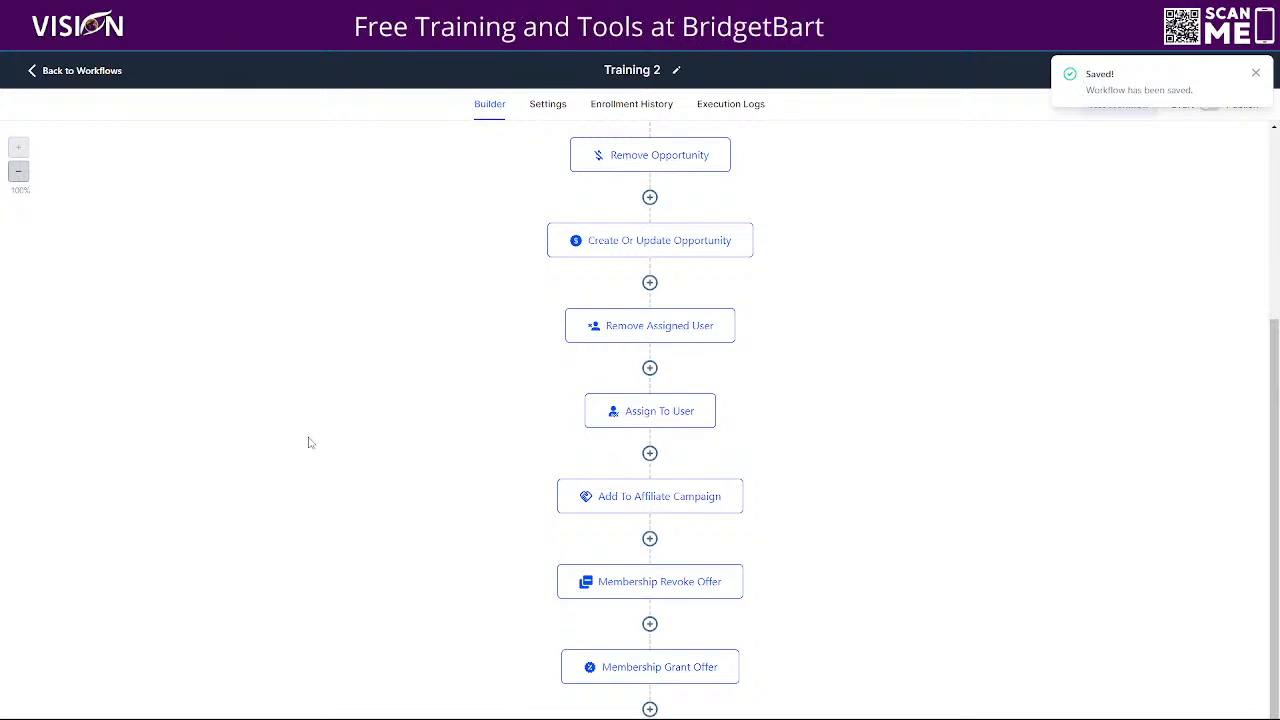
Review the full sequence of actions in Training 2 and switch the workflow from draft to published
{"action": "scroll", "coordinate": [308, 443], "scroll_direction": "up", "scroll_amount": 3}
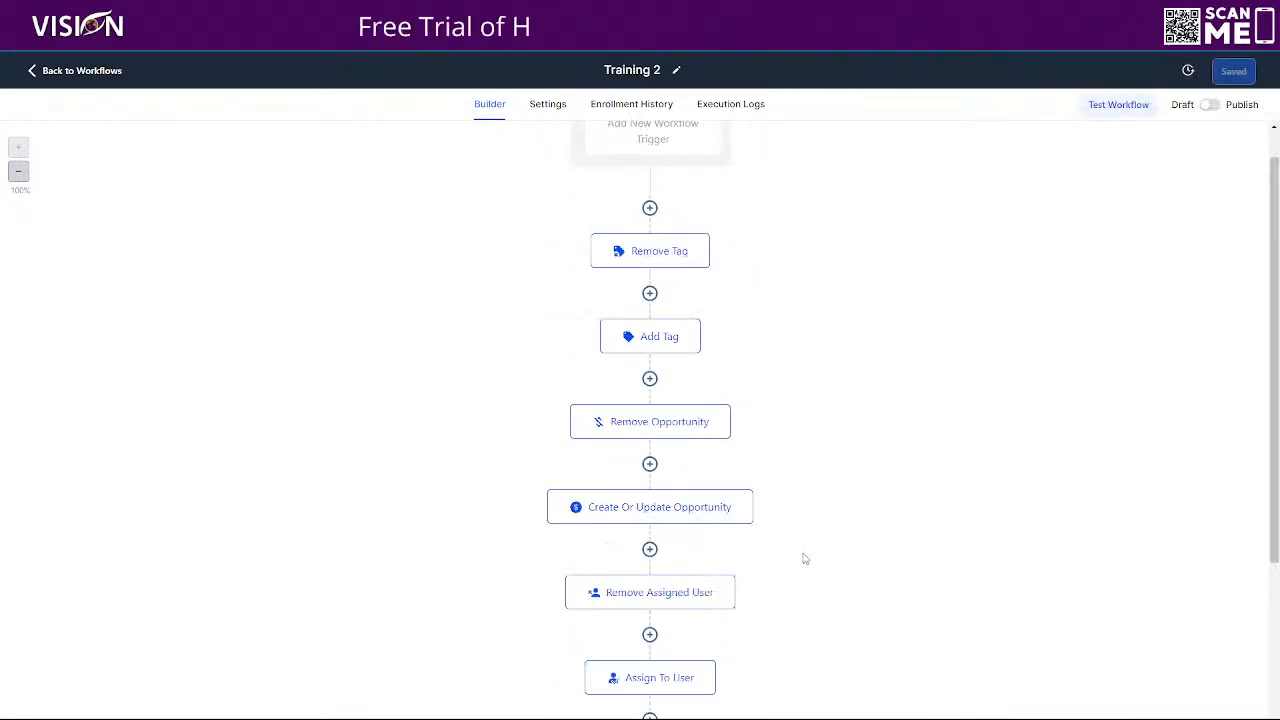
{"action": "scroll", "coordinate": [805, 558], "scroll_direction": "down", "scroll_amount": 3}
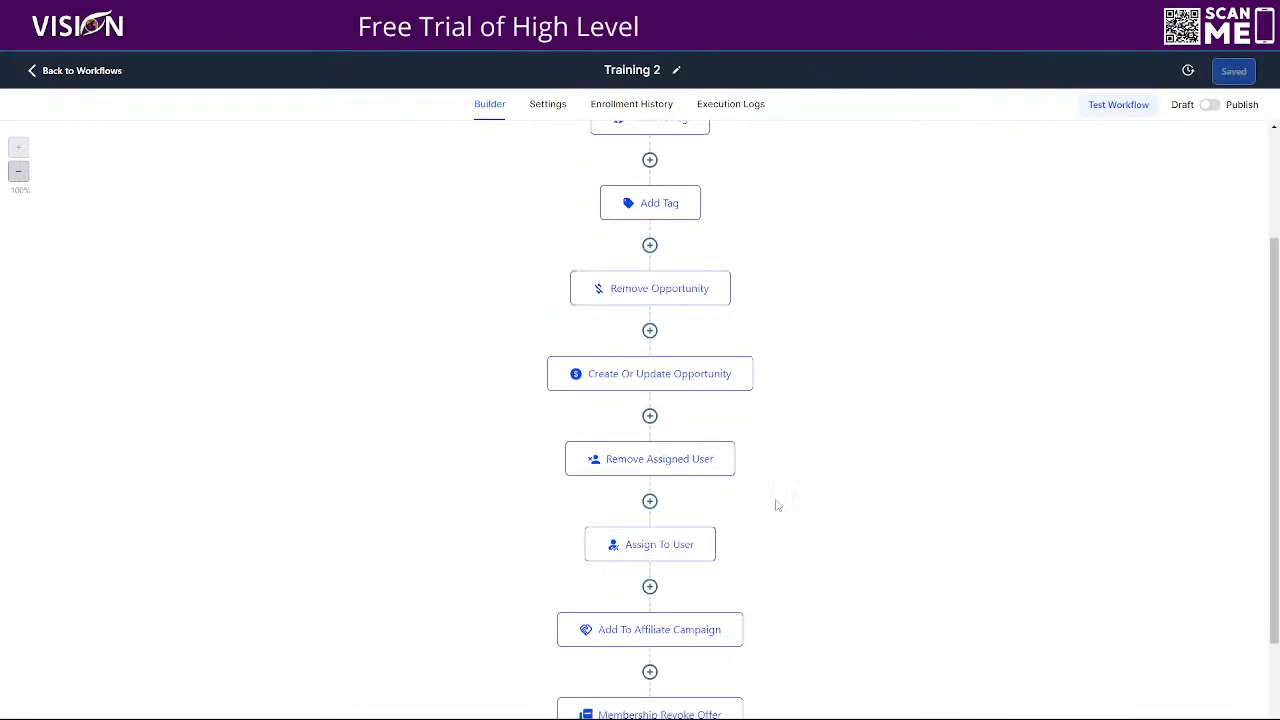
{"action": "scroll", "coordinate": [819, 550], "scroll_direction": "up", "scroll_amount": 4}
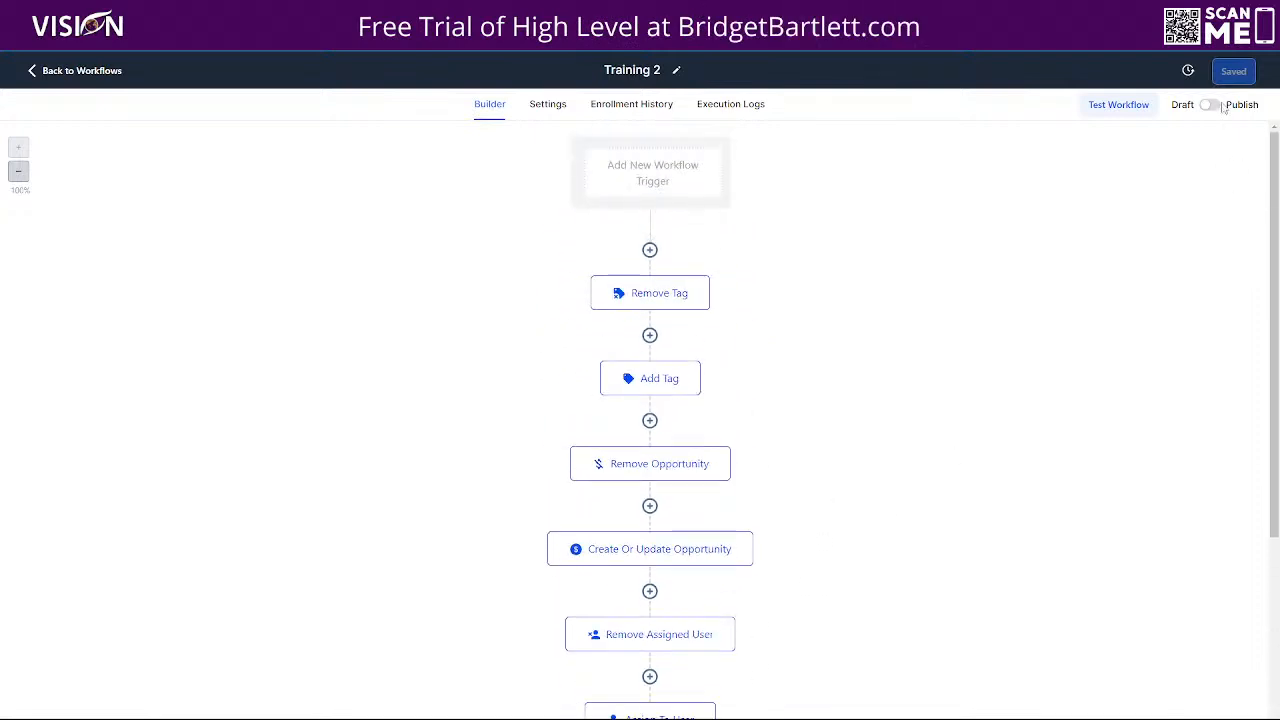
{"action": "left_click", "coordinate": [1210, 104]}
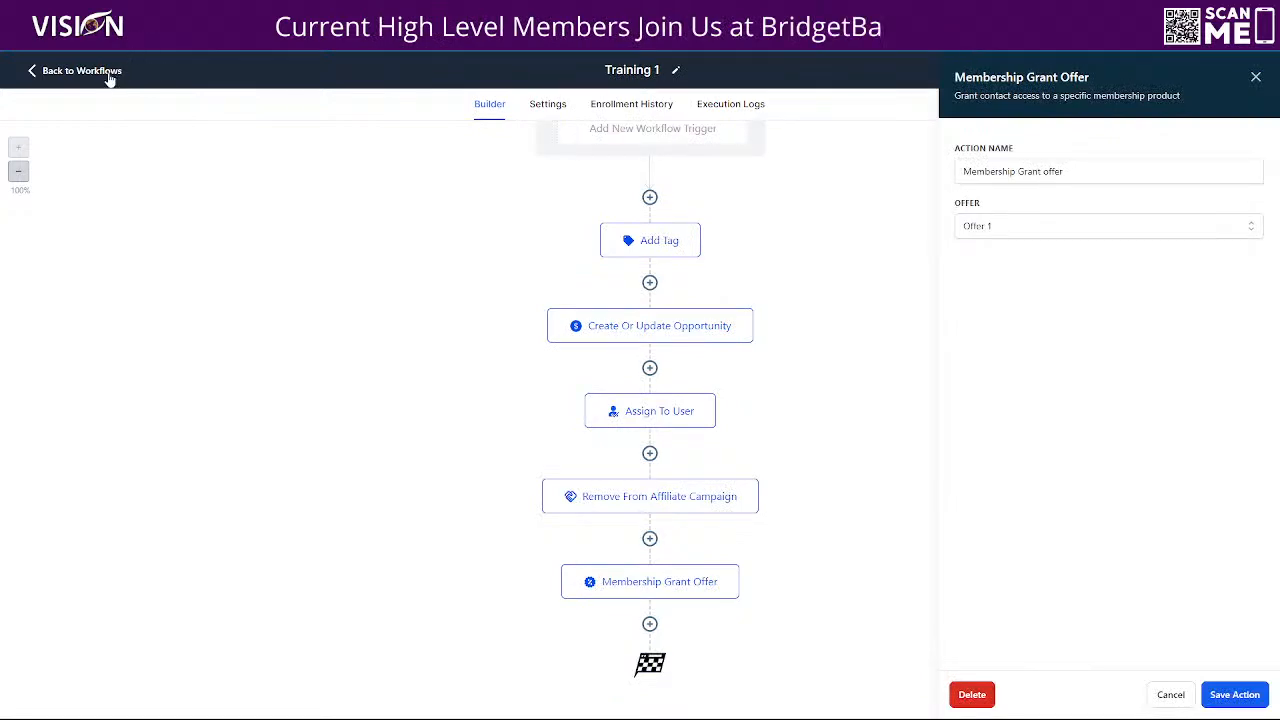
Leave the Training 1 workflow, open the Training Booked smart list in Contacts, and select all its records across every page
{"action": "left_click", "coordinate": [110, 76]}
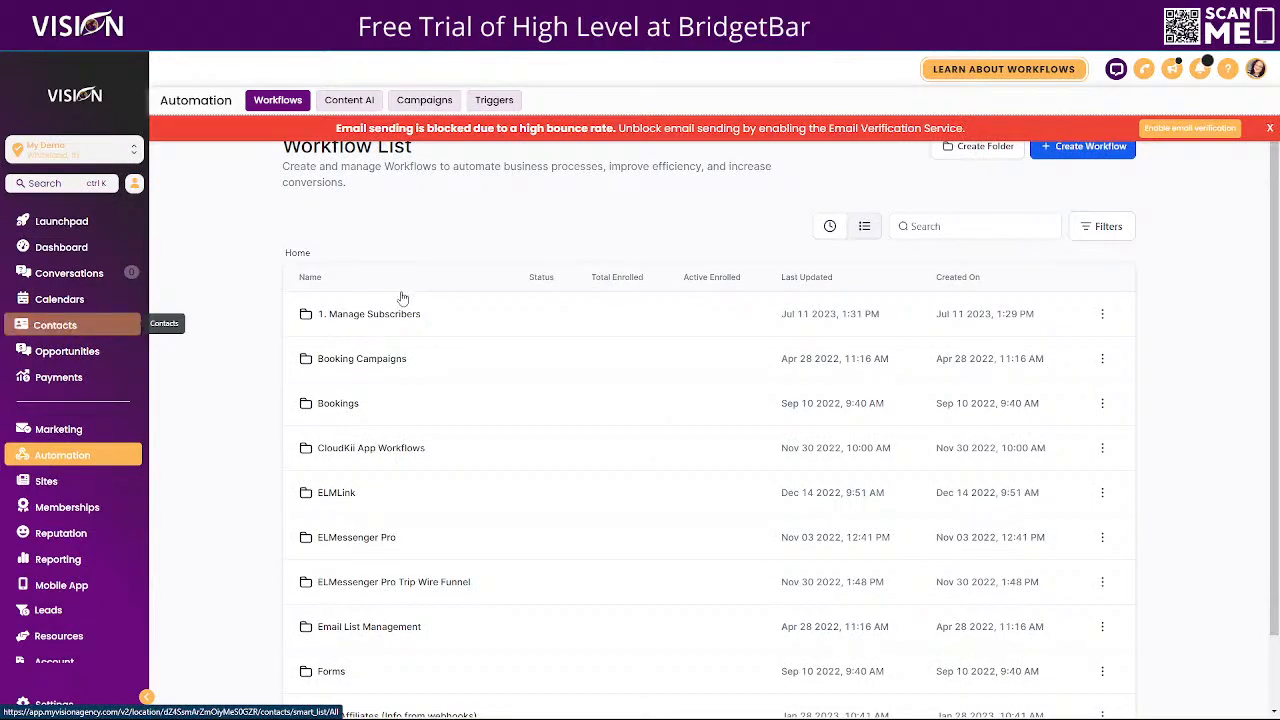
{"action": "left_click", "coordinate": [48, 327]}
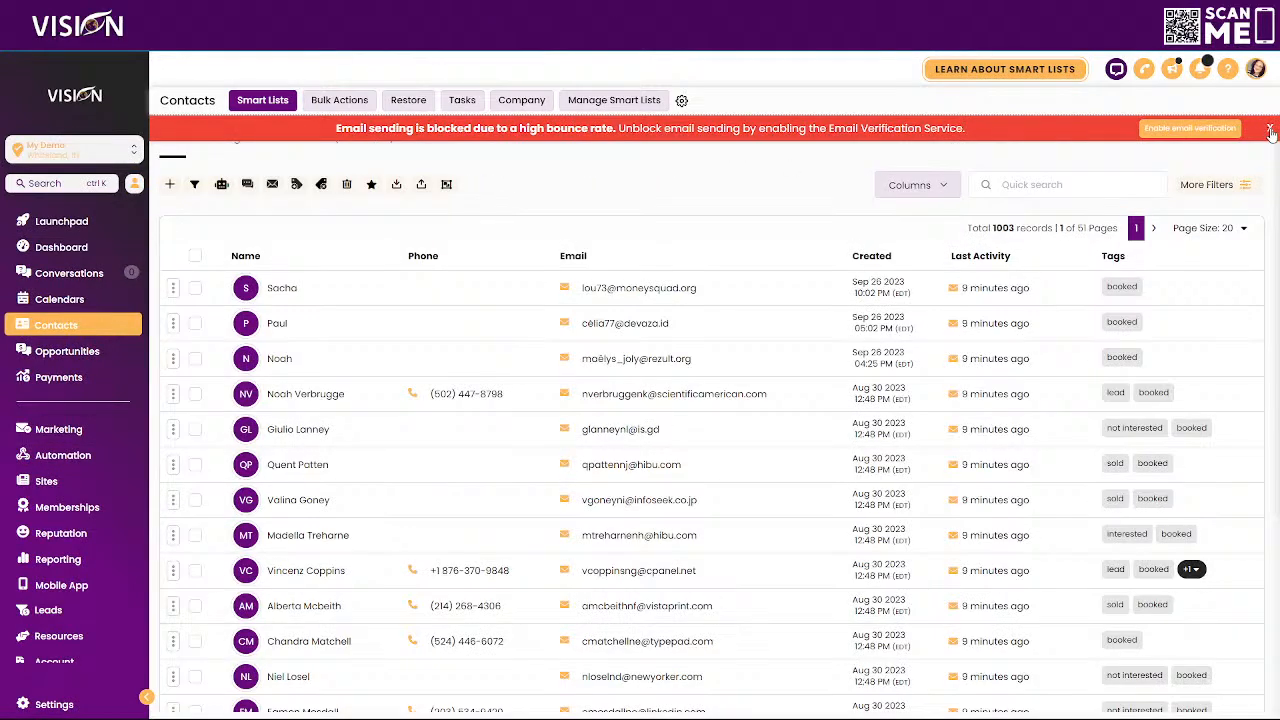
{"action": "left_click", "coordinate": [1270, 131]}
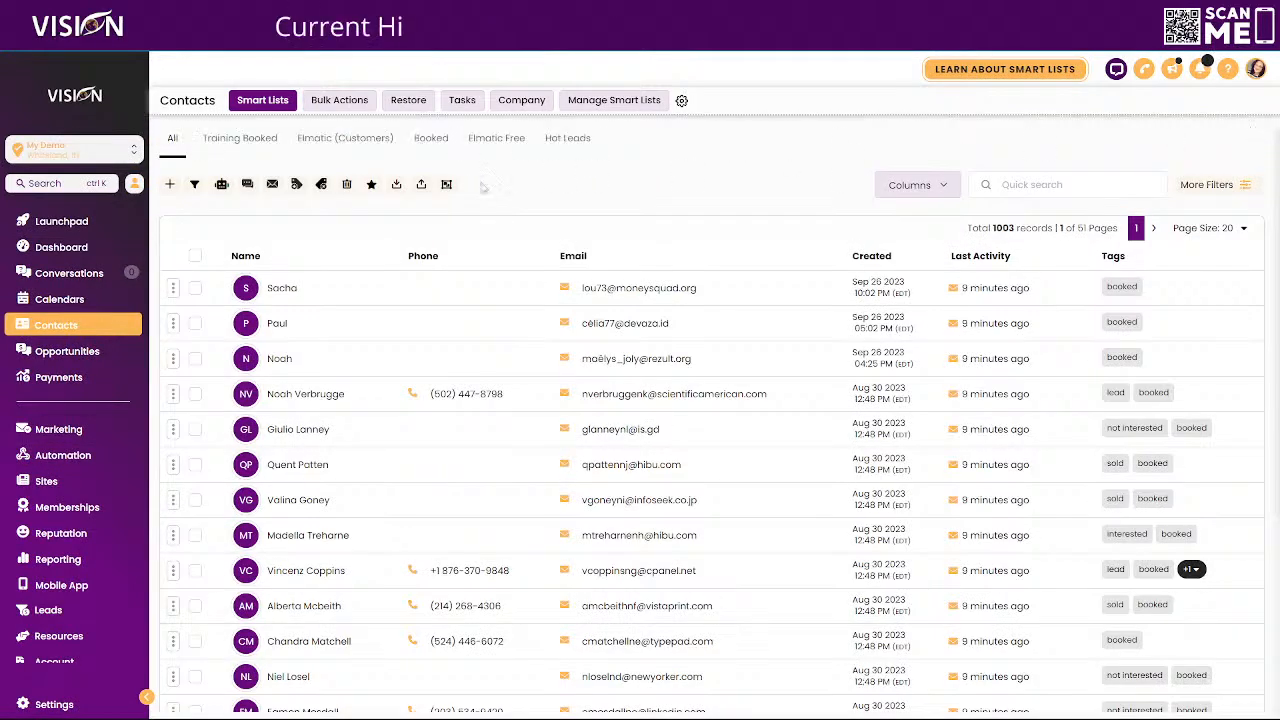
{"action": "left_click", "coordinate": [240, 138]}
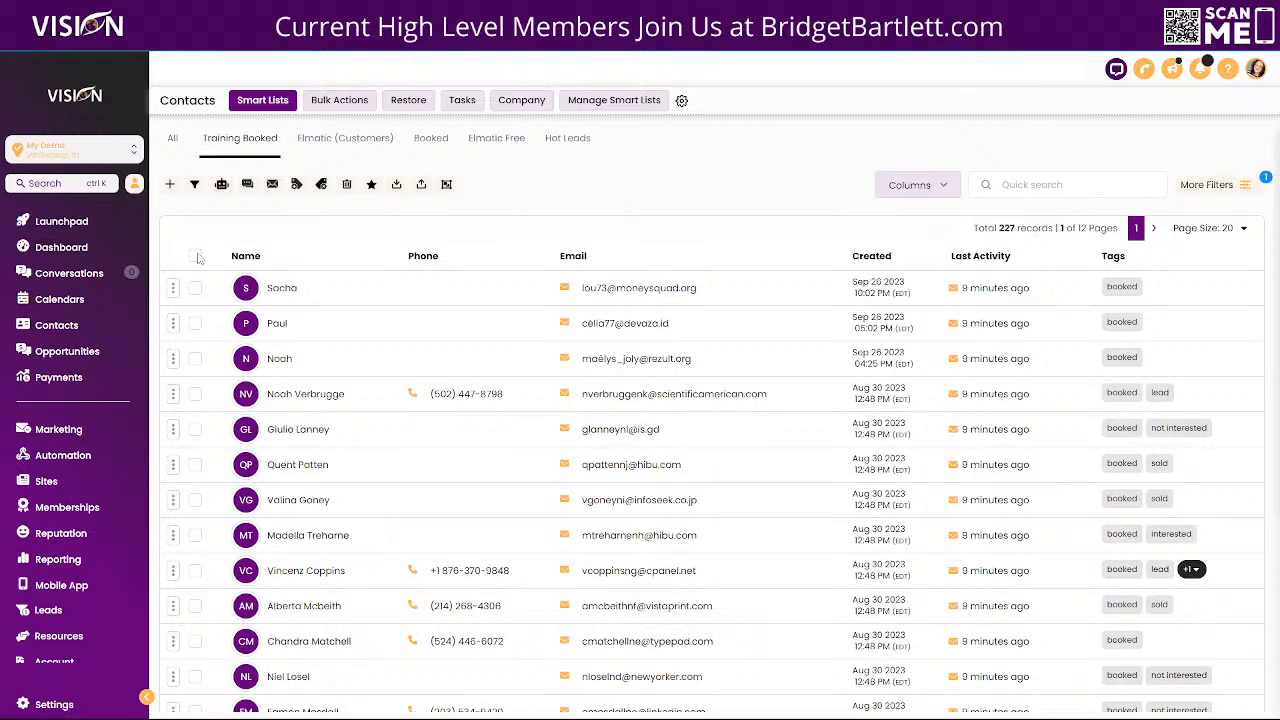
{"action": "left_click", "coordinate": [195, 256]}
{"action": "left_click", "coordinate": [368, 228]}
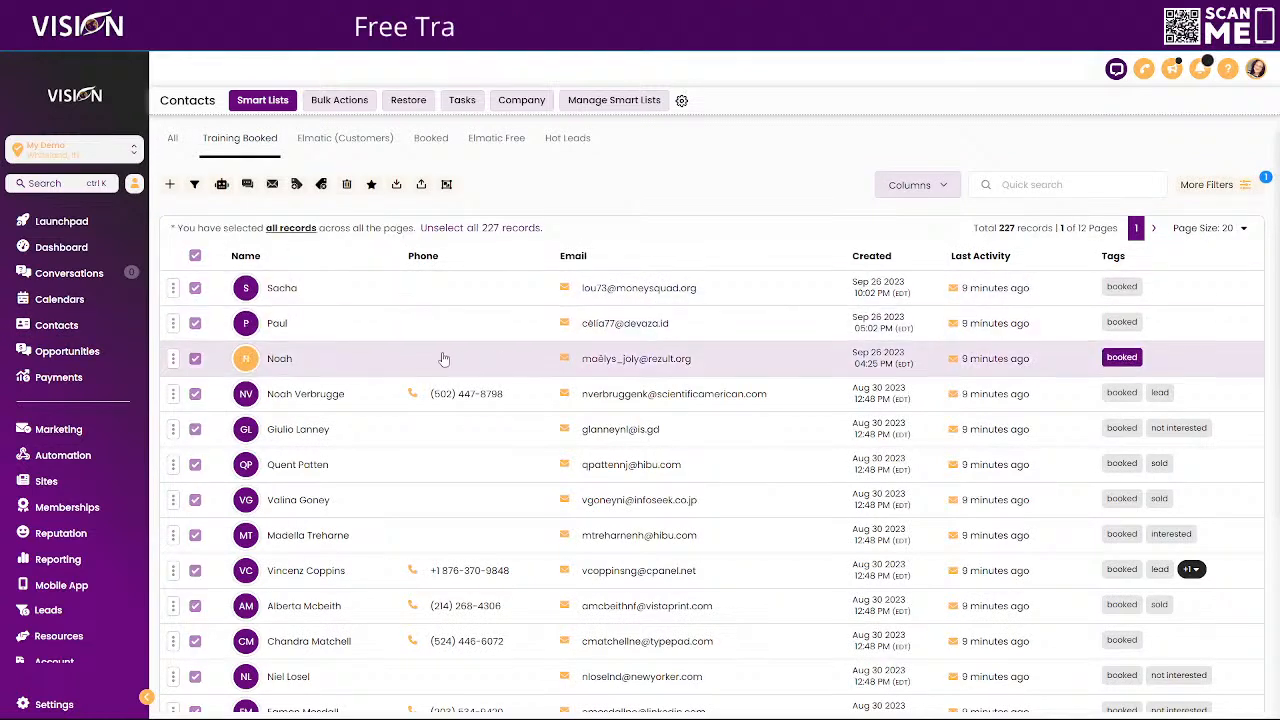
Add the selected contacts to the Training 2 workflow all at once, with the bulk action named "Bulk Updated Cont"
{"action": "left_click", "coordinate": [221, 186]}
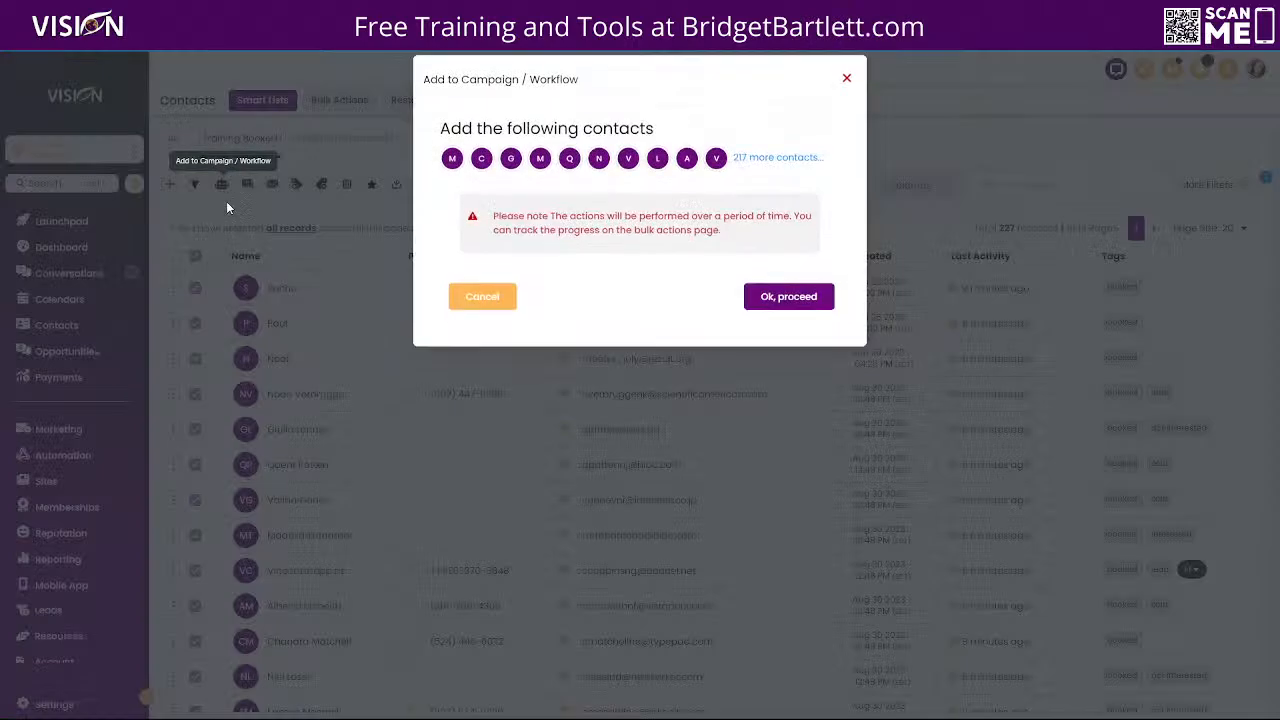
{"action": "left_click", "coordinate": [795, 302]}
{"action": "left_click", "coordinate": [608, 237]}
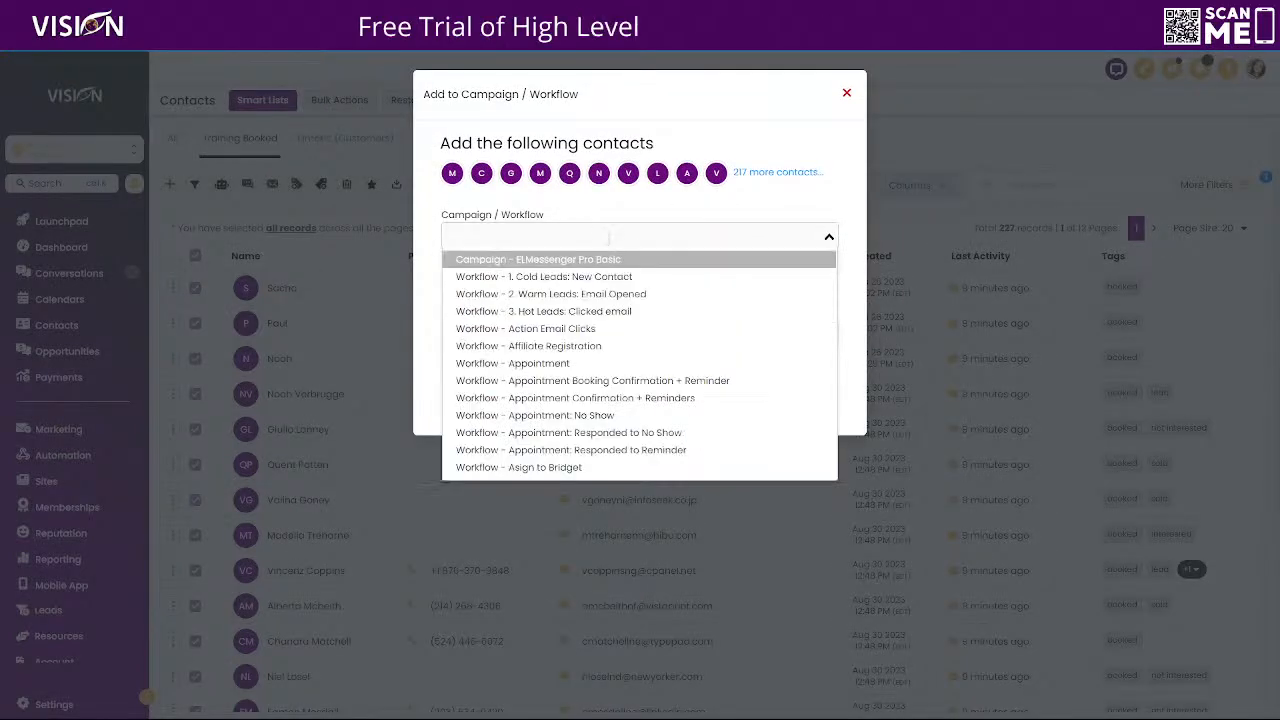
{"action": "type", "text": "tr"}
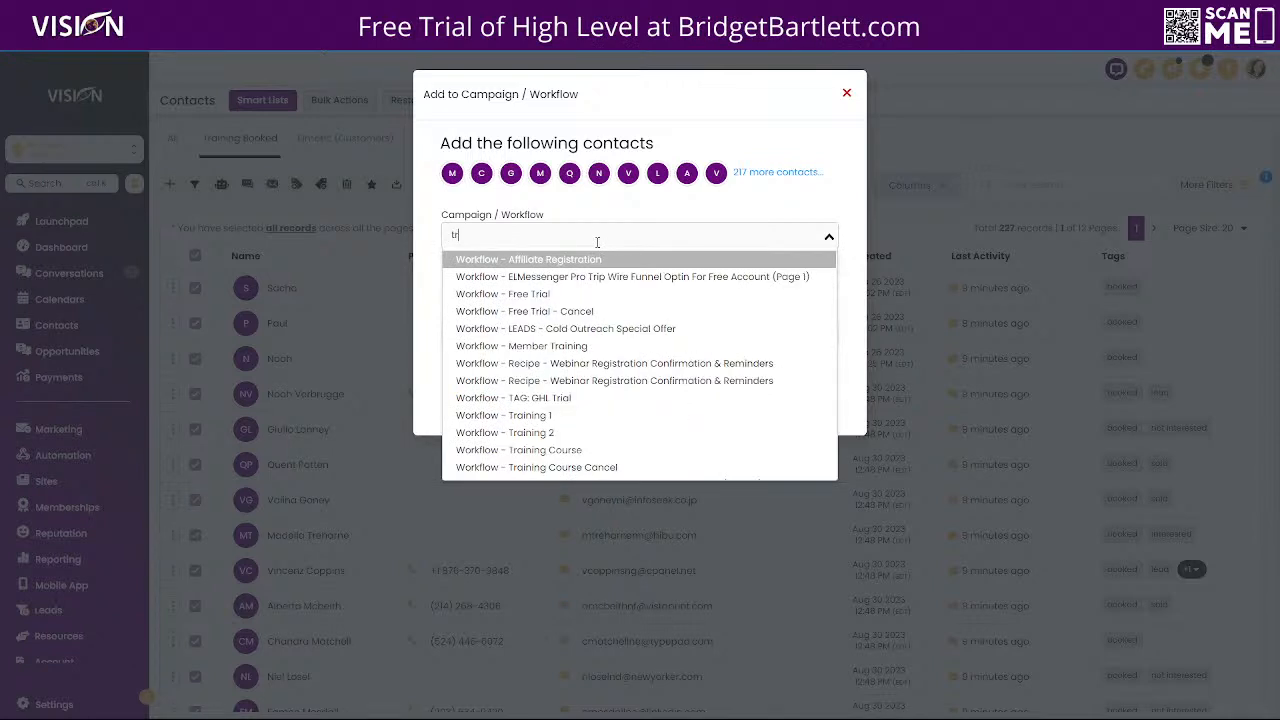
{"action": "left_click", "coordinate": [495, 433]}
{"action": "left_click", "coordinate": [494, 336]}
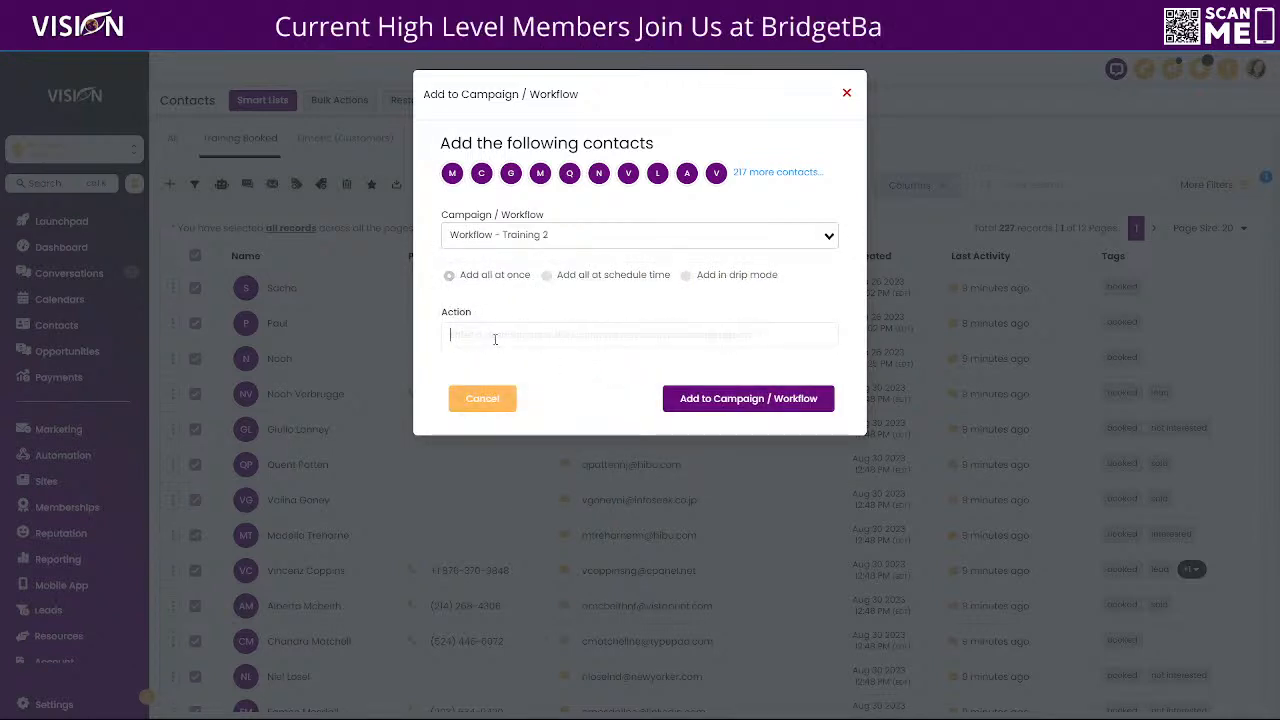
{"action": "type", "text": "Bu"}
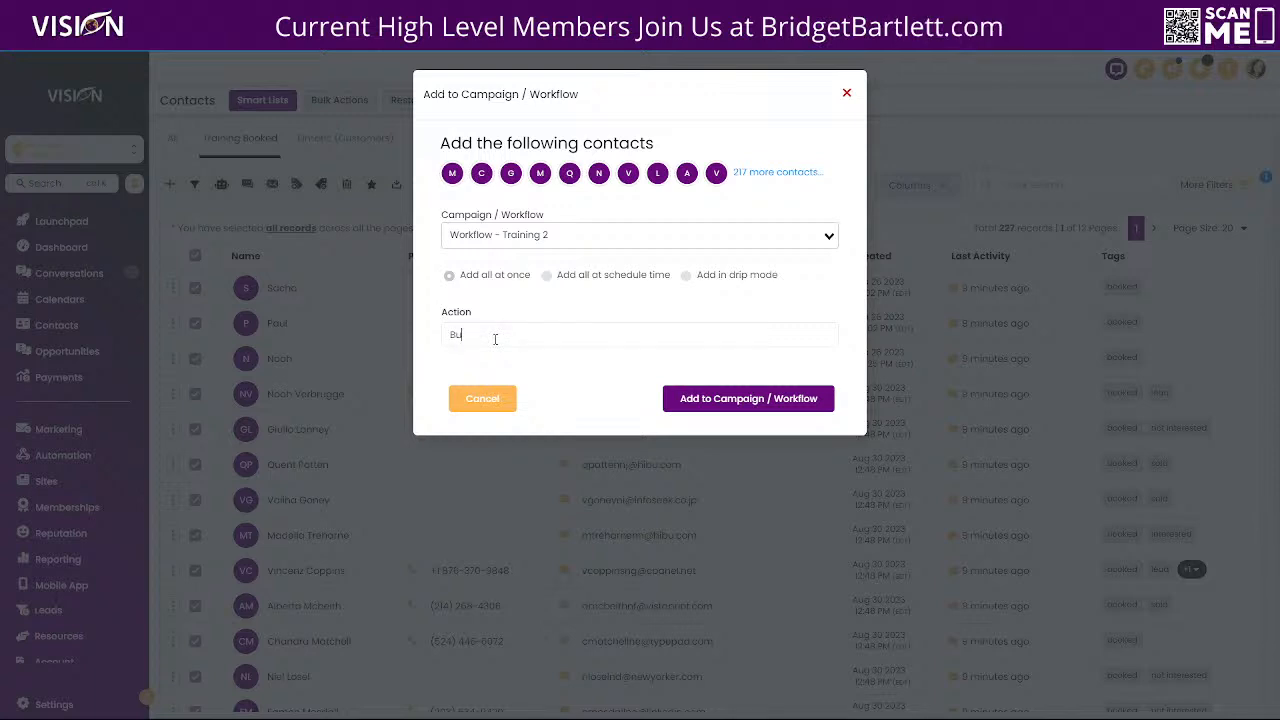
{"action": "type", "text": "lk Updated Cont"}
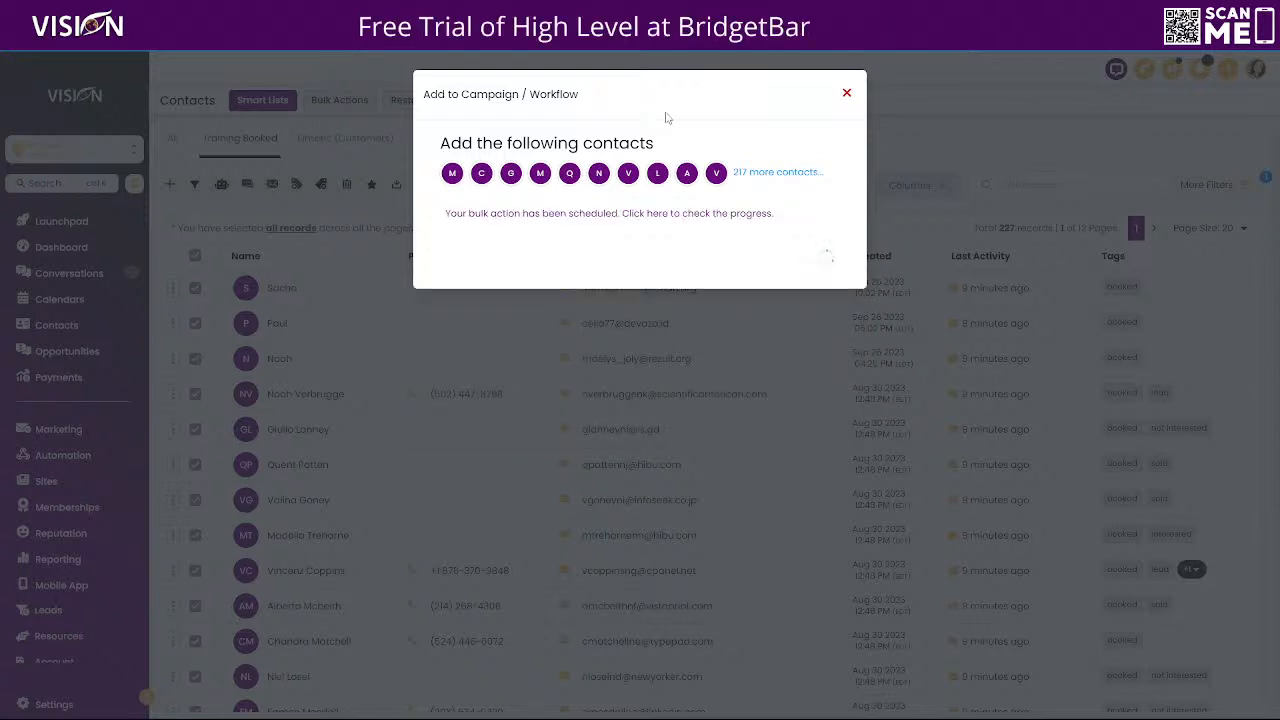
{"action": "left_click", "coordinate": [810, 262]}
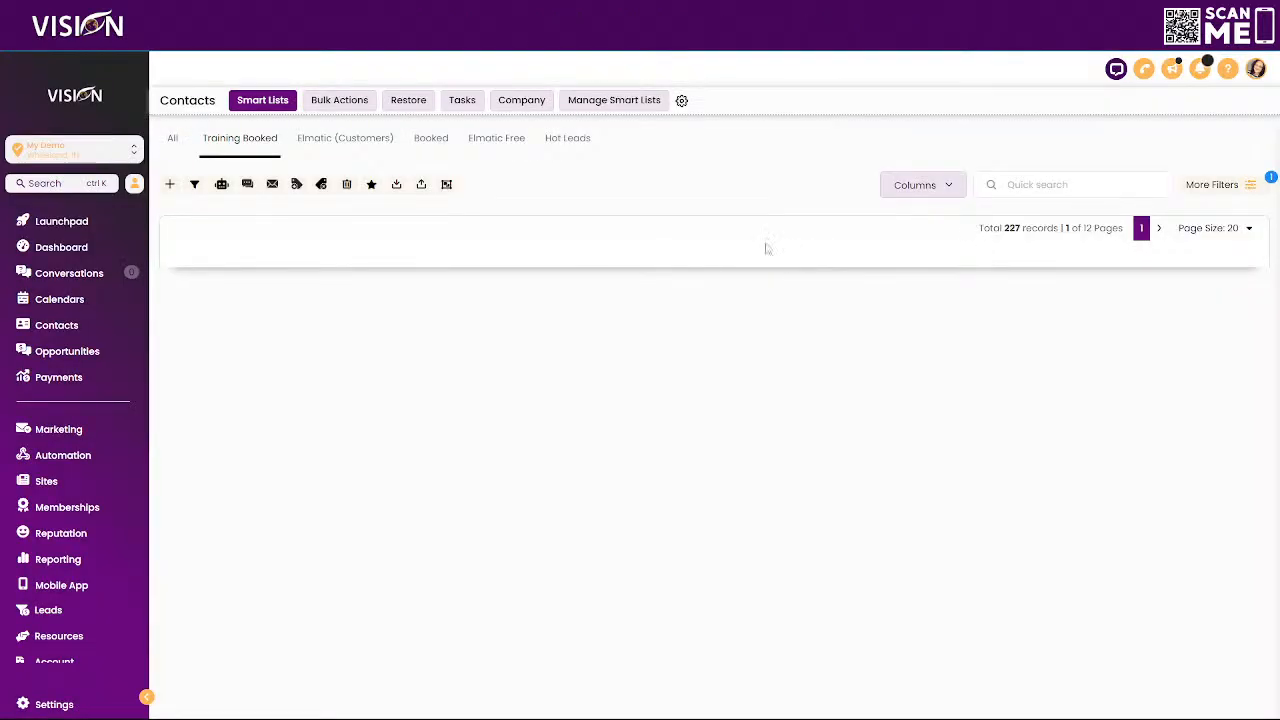
Check the status of the Bulk Updated Contacts operation and review the filter applied to the Training Booked smart list
{"action": "left_click", "coordinate": [339, 100]}
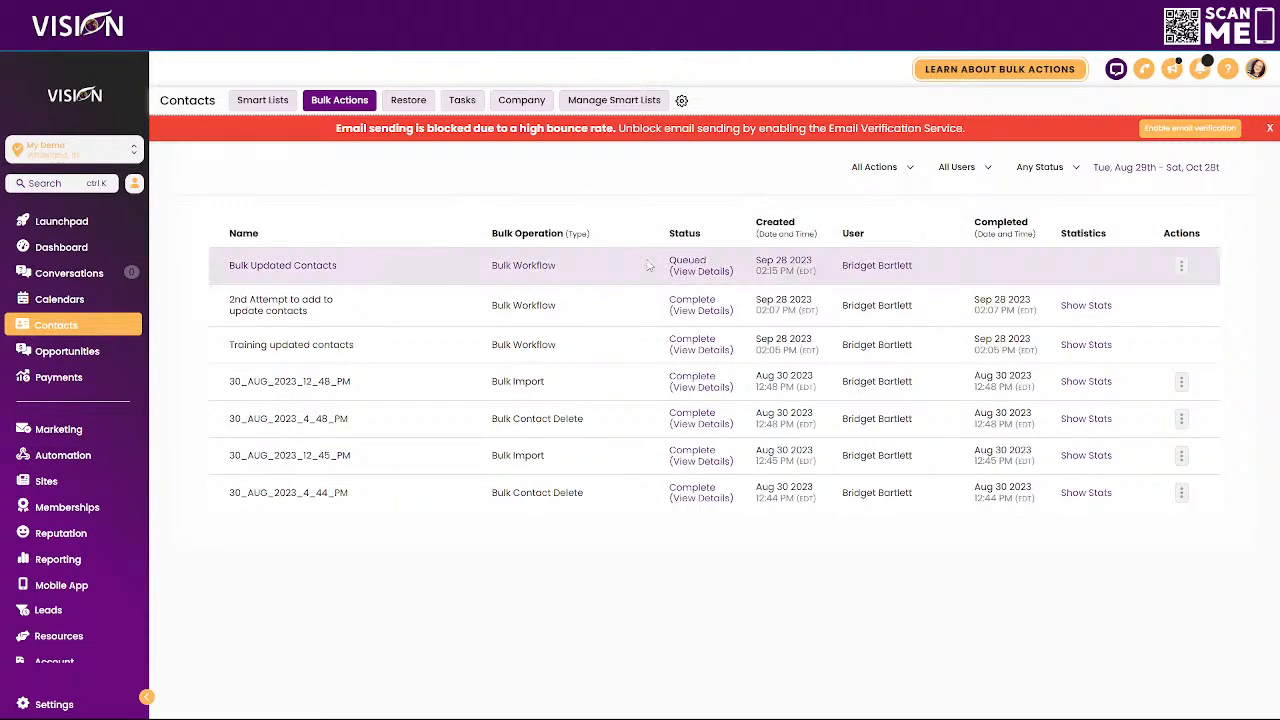
{"action": "left_click", "coordinate": [1268, 130]}
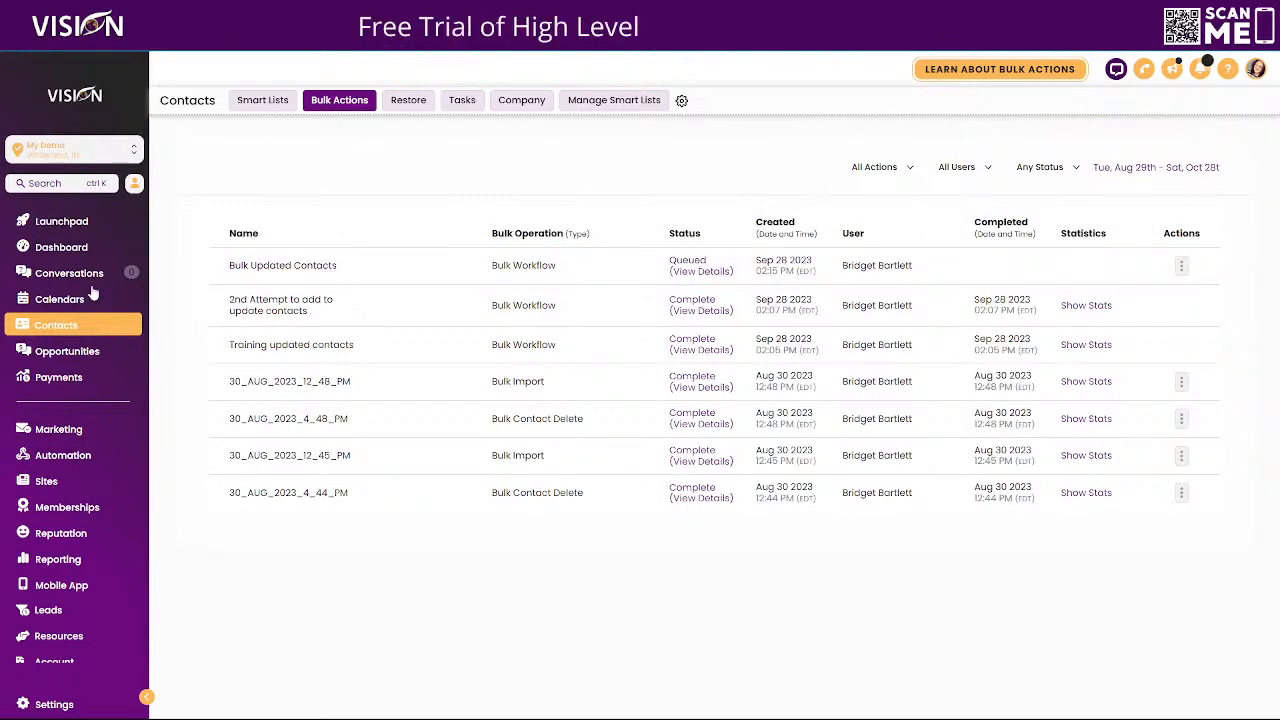
{"action": "left_click", "coordinate": [263, 104]}
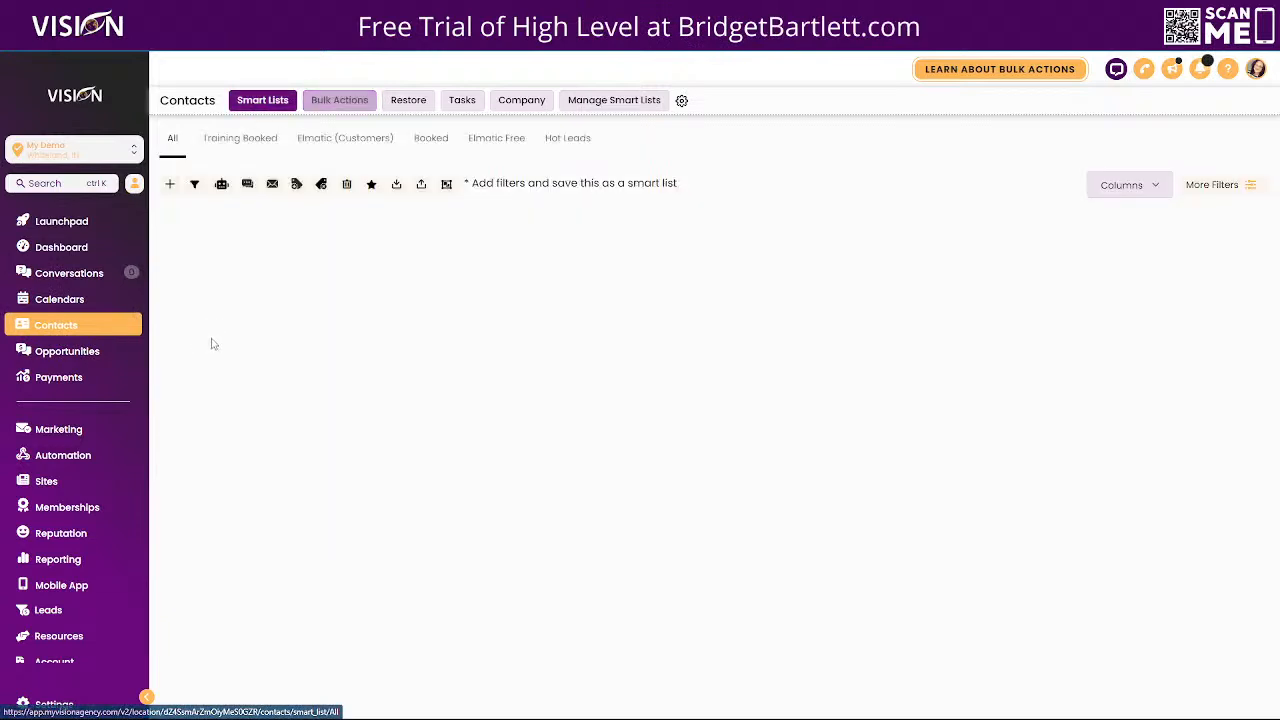
{"action": "left_click", "coordinate": [247, 143]}
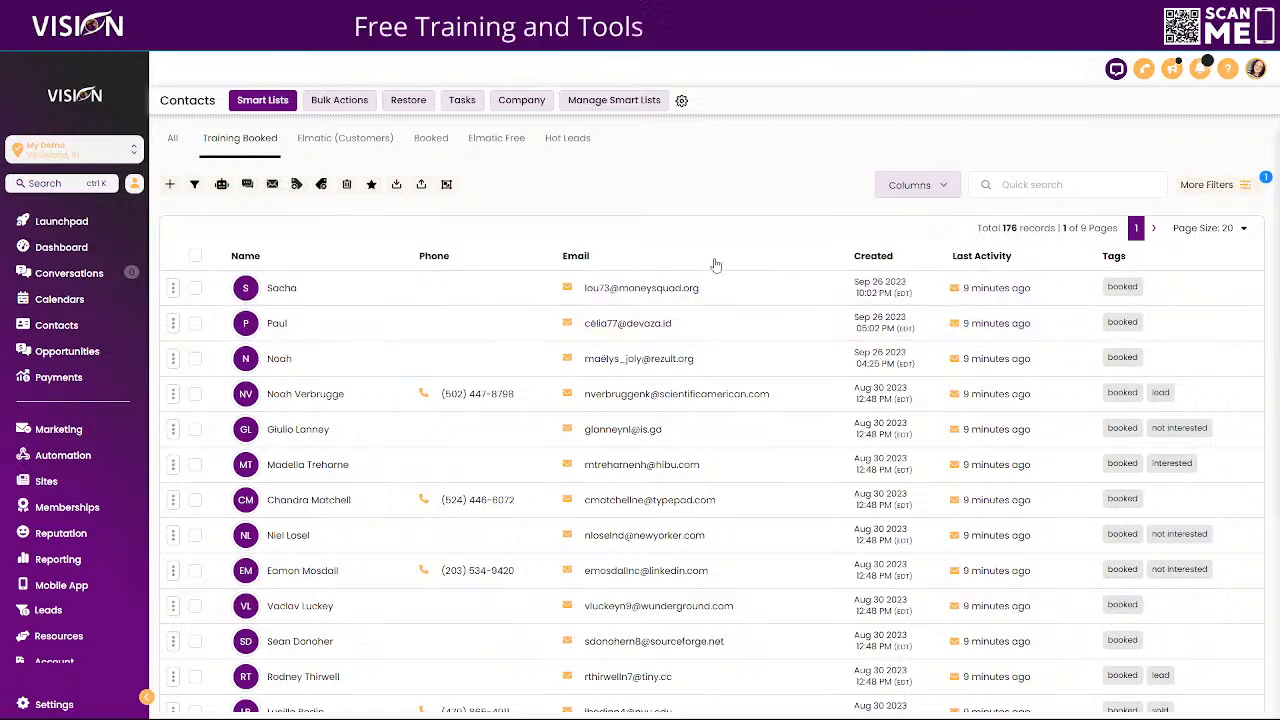
{"action": "left_click", "coordinate": [1247, 187]}
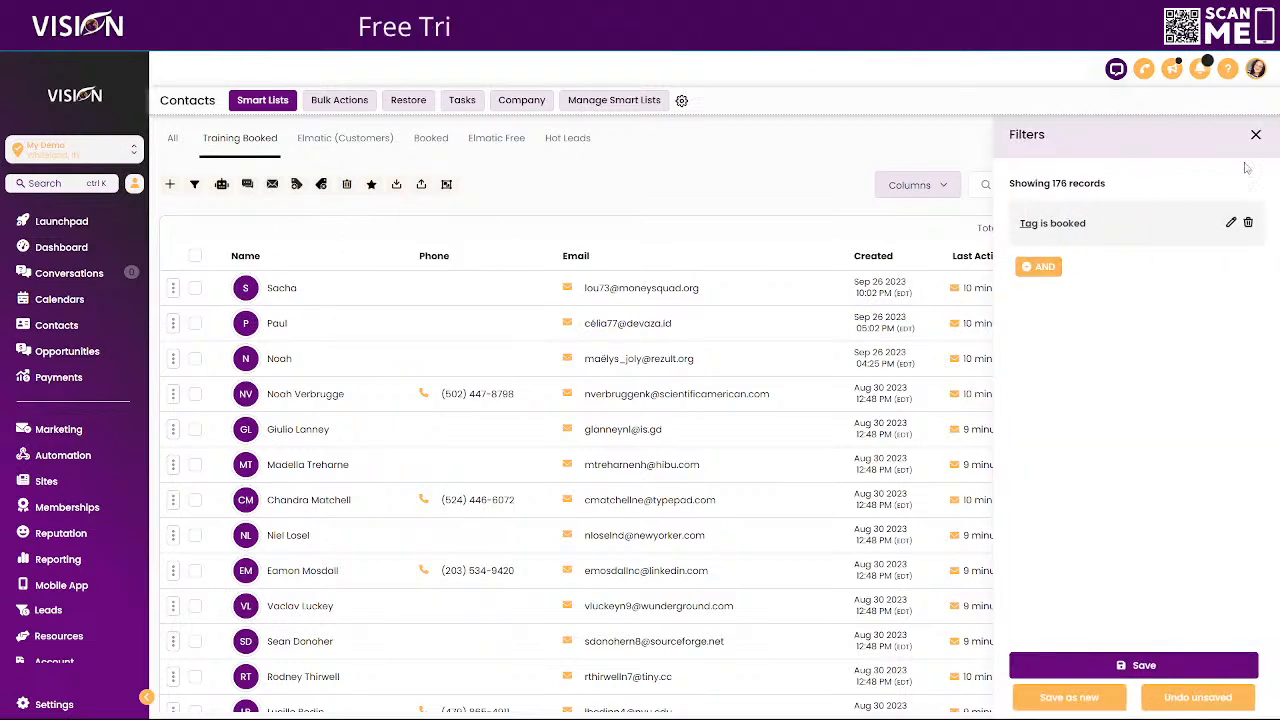
{"action": "left_click", "coordinate": [1256, 136]}
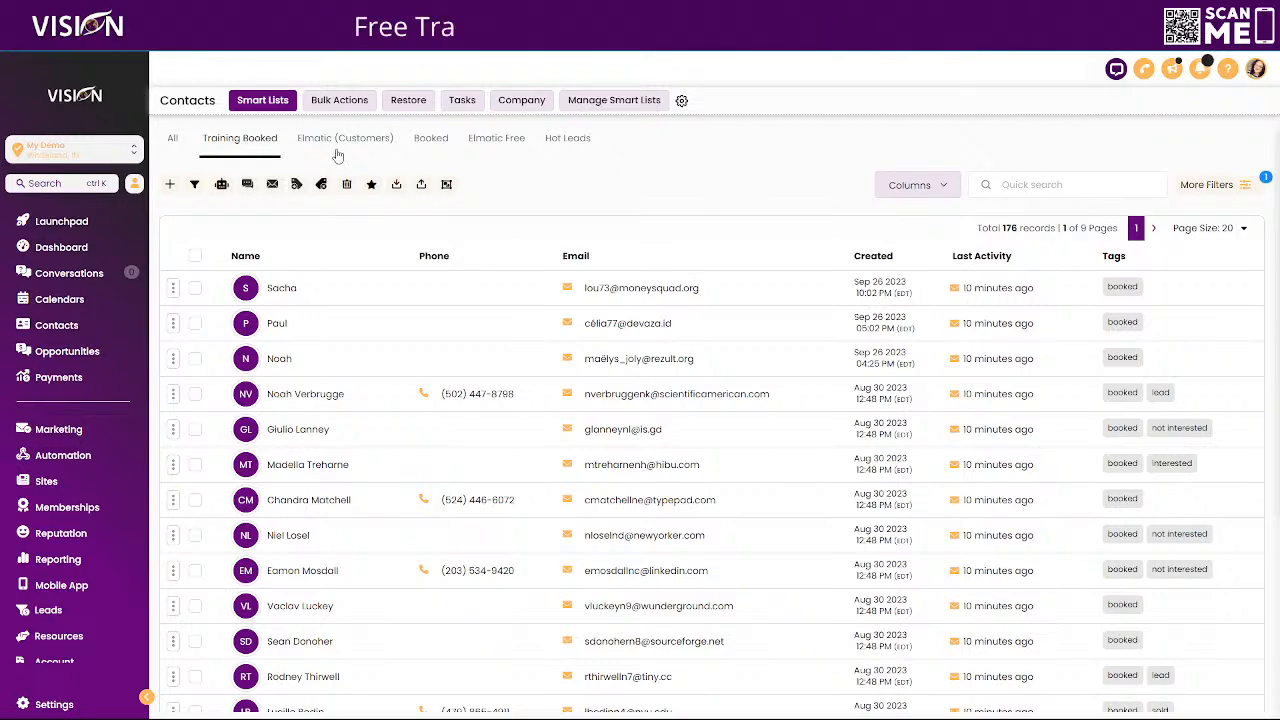
Recheck the bulk actions list and show the statistics for the Bulk Updated Contacts operation
{"action": "left_click", "coordinate": [339, 100]}
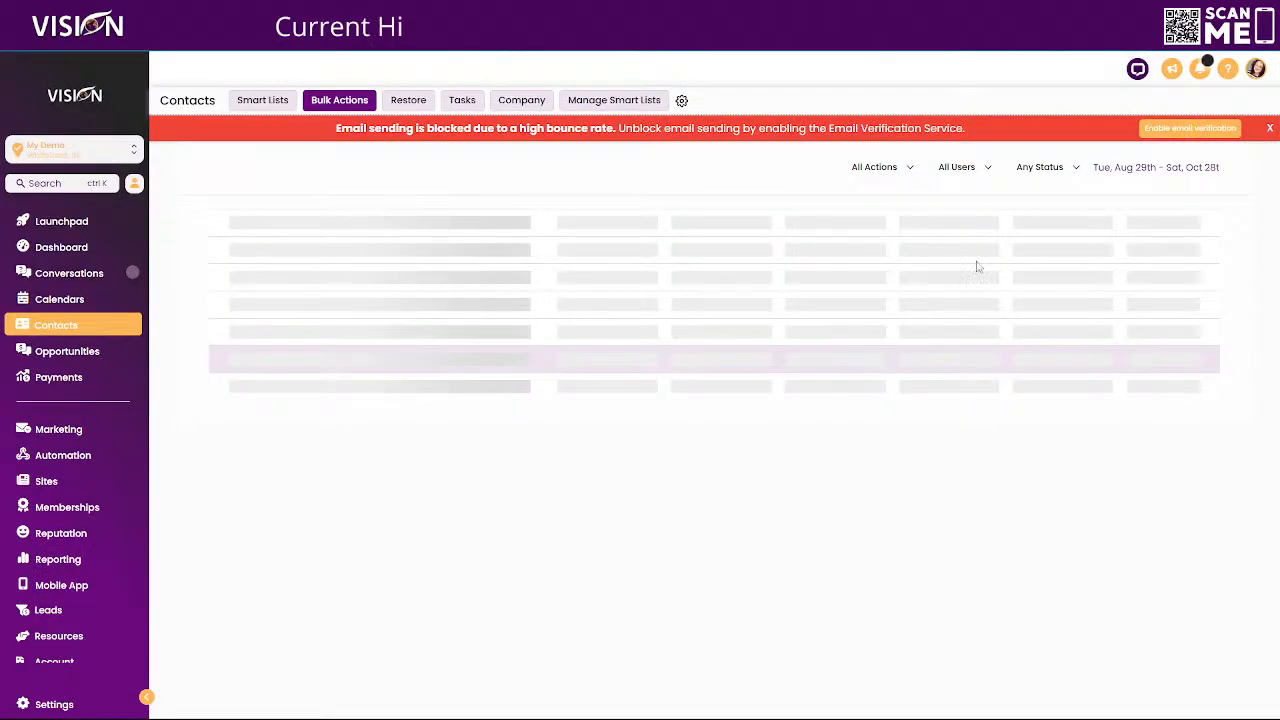
{"action": "left_click", "coordinate": [1270, 130]}
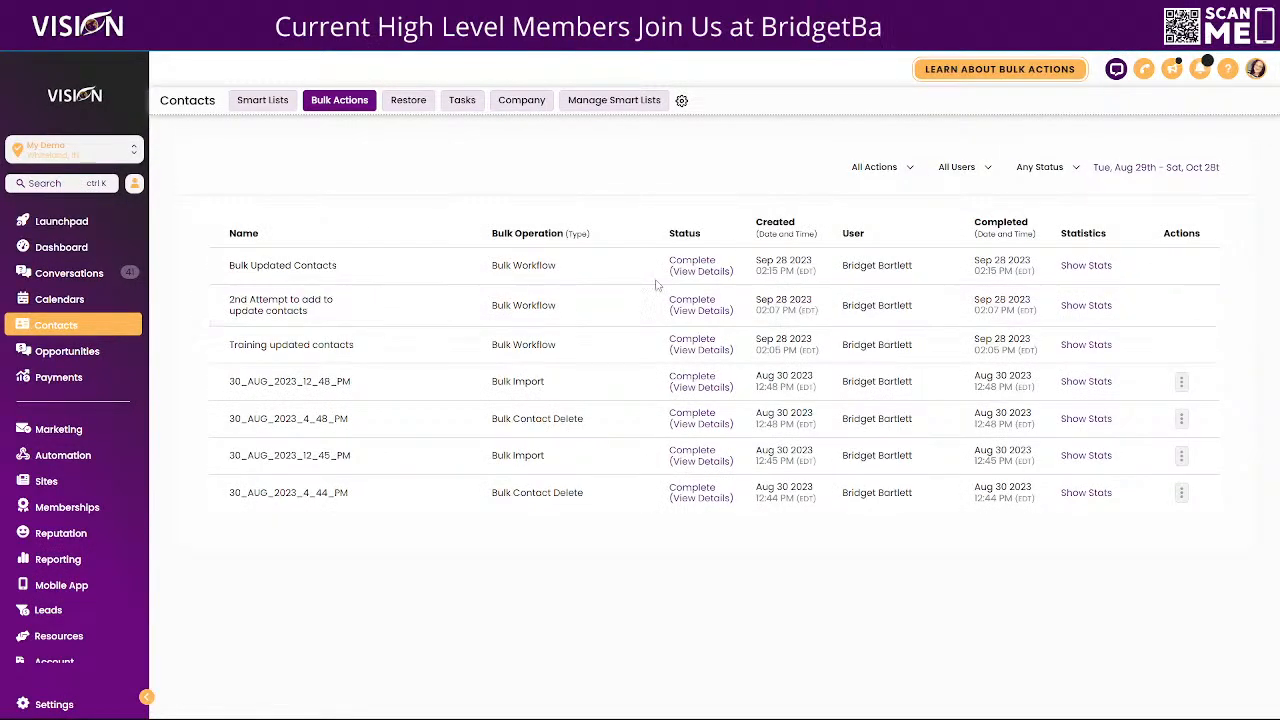
{"action": "left_click", "coordinate": [1090, 266]}
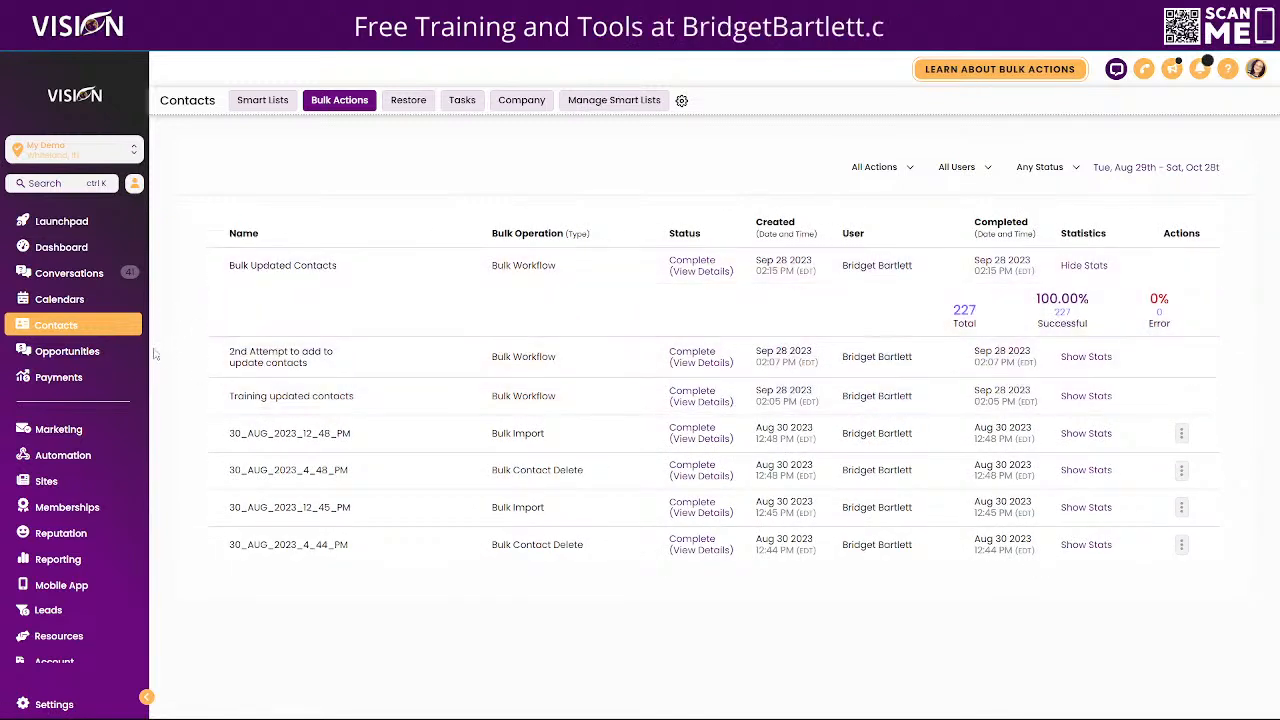
Return to the Training Booked smart list in Contacts, replace its filter tag with "booked apointment" and apply the filter
{"action": "left_click", "coordinate": [56, 325]}
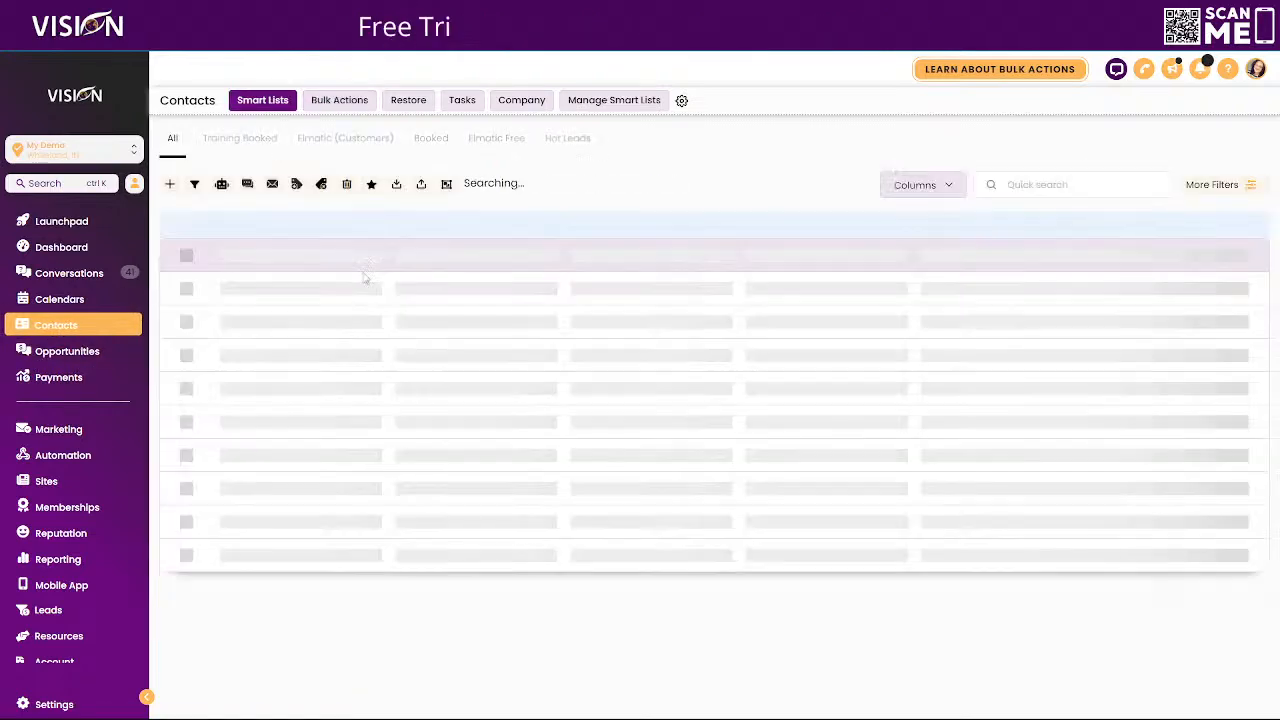
{"action": "left_click", "coordinate": [242, 137]}
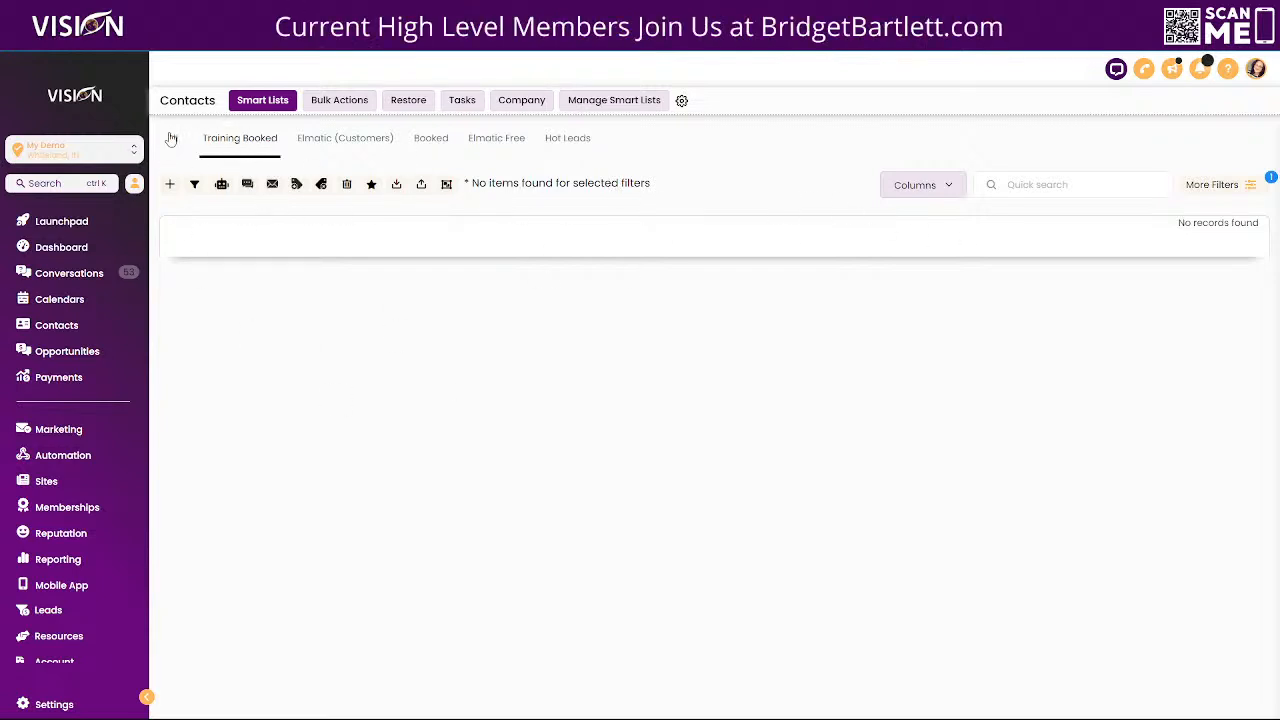
{"action": "left_click", "coordinate": [1210, 188]}
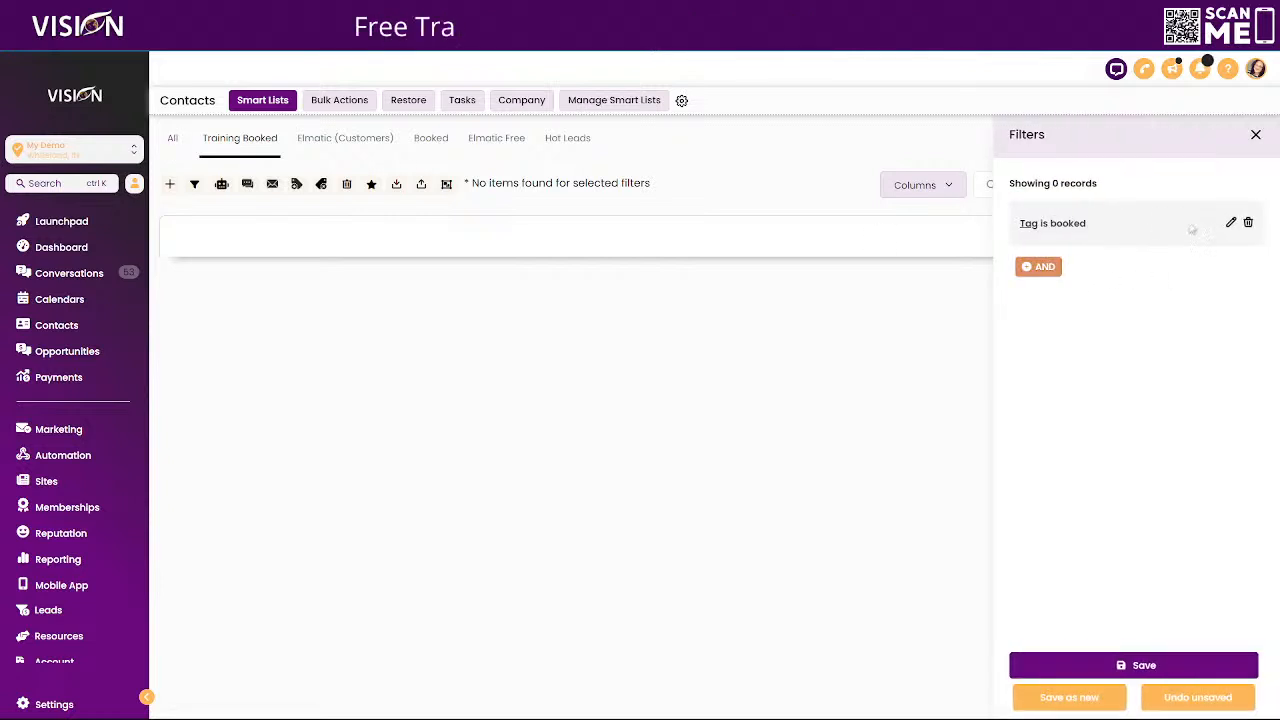
{"action": "left_click", "coordinate": [1232, 224]}
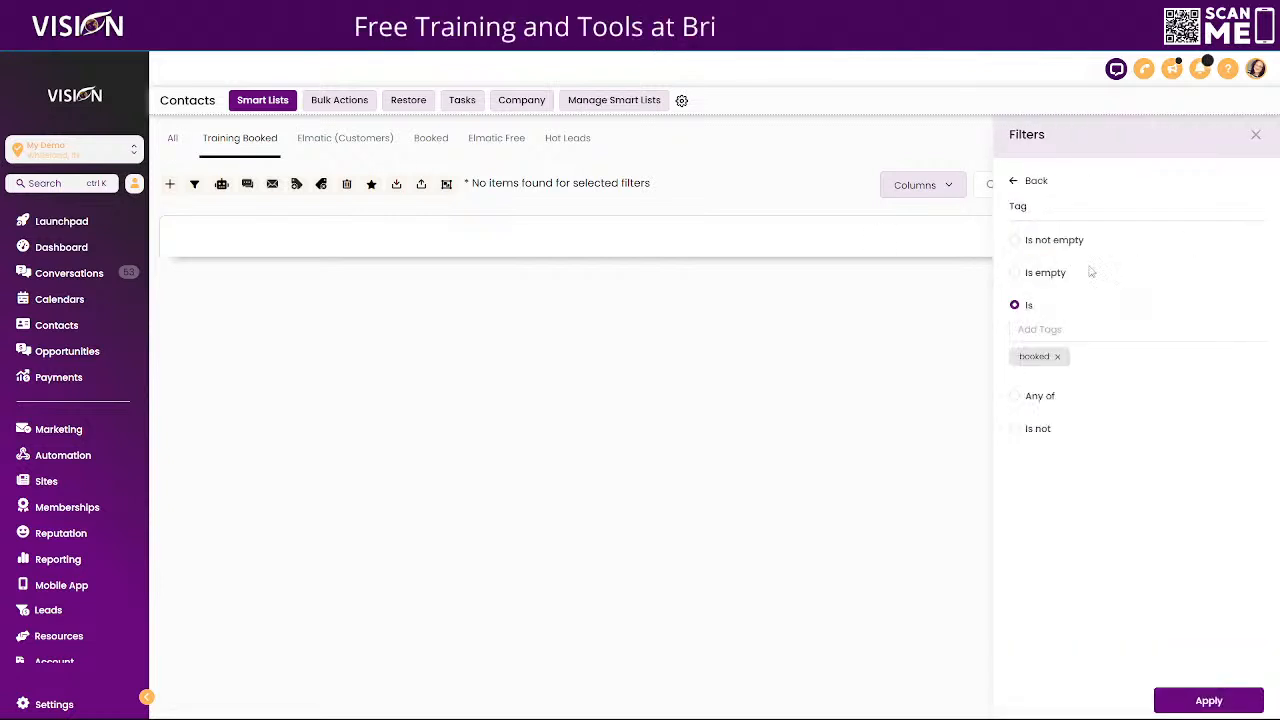
{"action": "left_click", "coordinate": [1062, 335]}
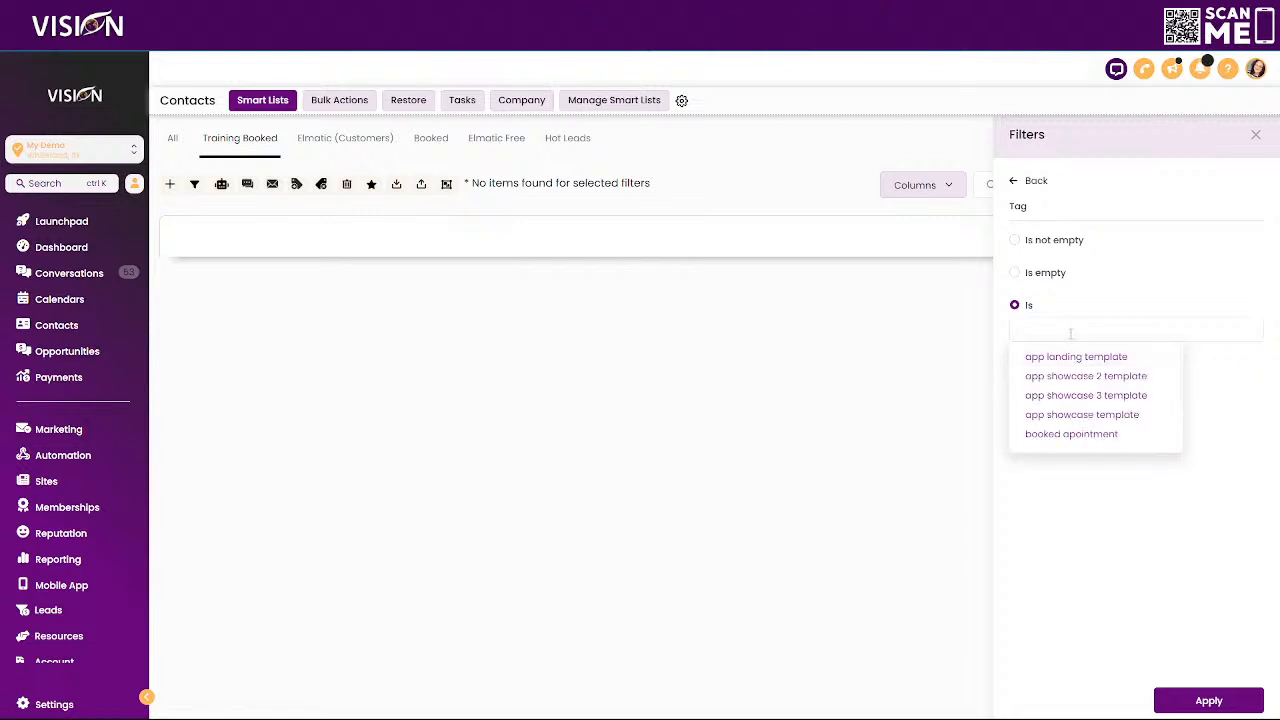
{"action": "left_click", "coordinate": [1075, 430]}
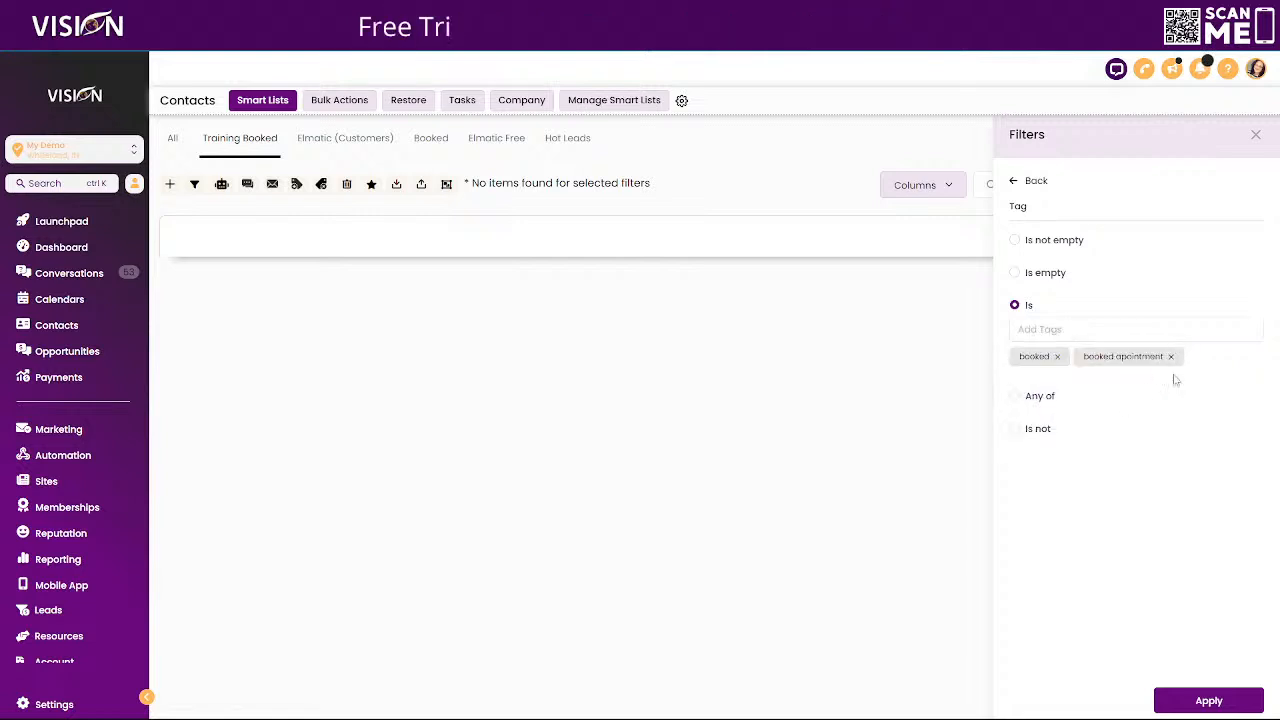
{"action": "left_click", "coordinate": [1057, 358]}
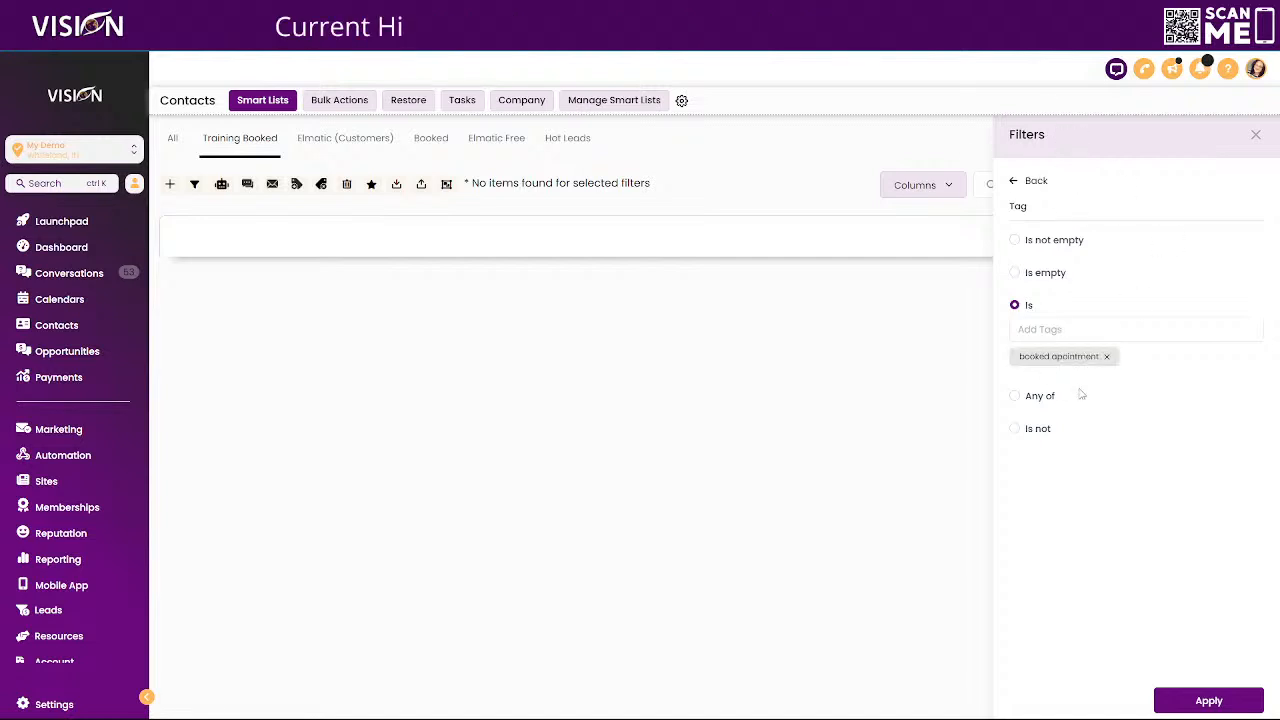
{"action": "left_click", "coordinate": [1208, 701]}
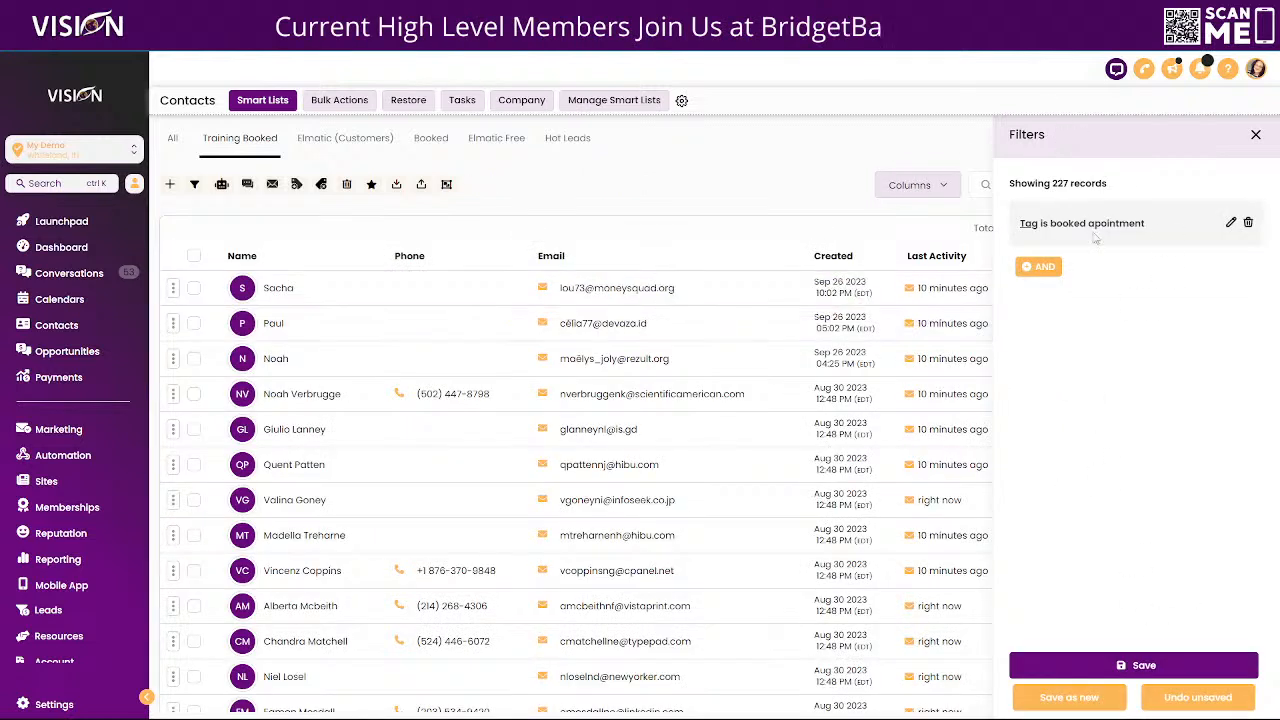
Save the updated tag filter to the Training Booked smart list and close the filters
{"action": "left_click_drag", "start_coordinate": [1051, 183], "coordinate": [1116, 186]}
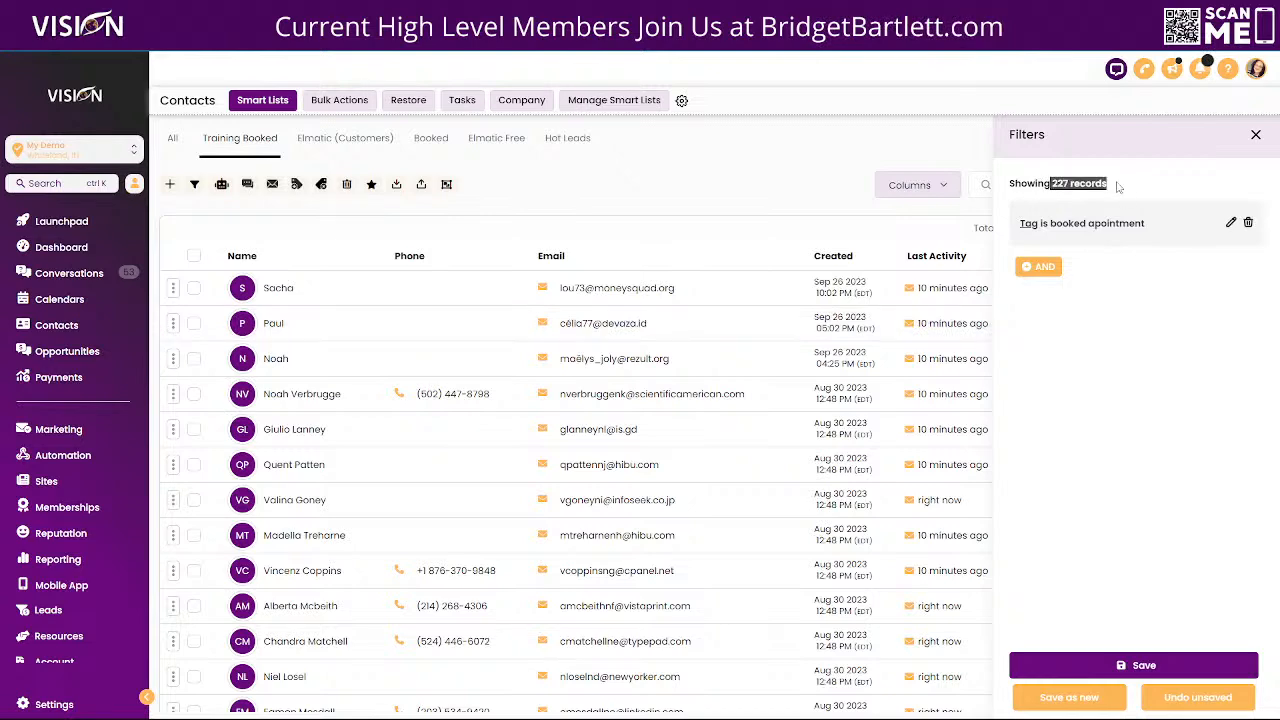
{"action": "left_click", "coordinate": [1140, 666]}
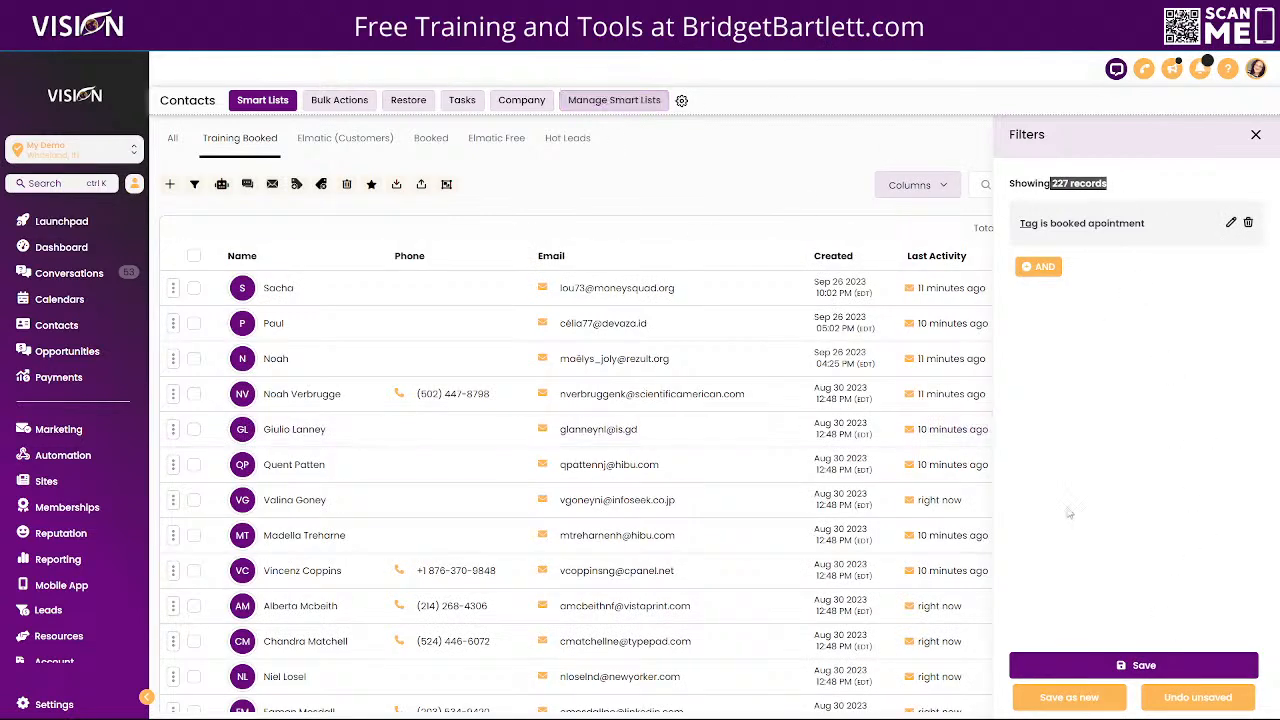
{"action": "left_click", "coordinate": [1257, 135]}
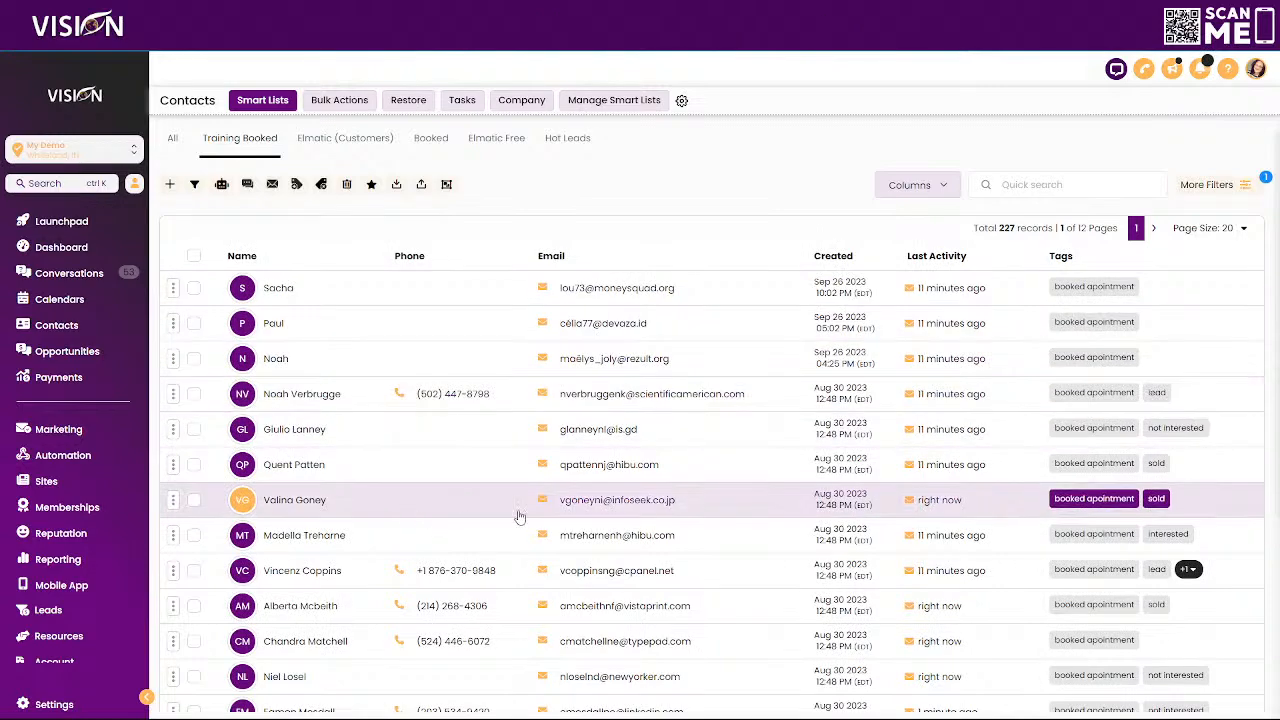
Review the tags across the Training Booked contacts and examine the first contact's record for its offers, tags and contact fields
{"action": "scroll", "coordinate": [700, 240], "scroll_direction": "down", "scroll_amount": 2}
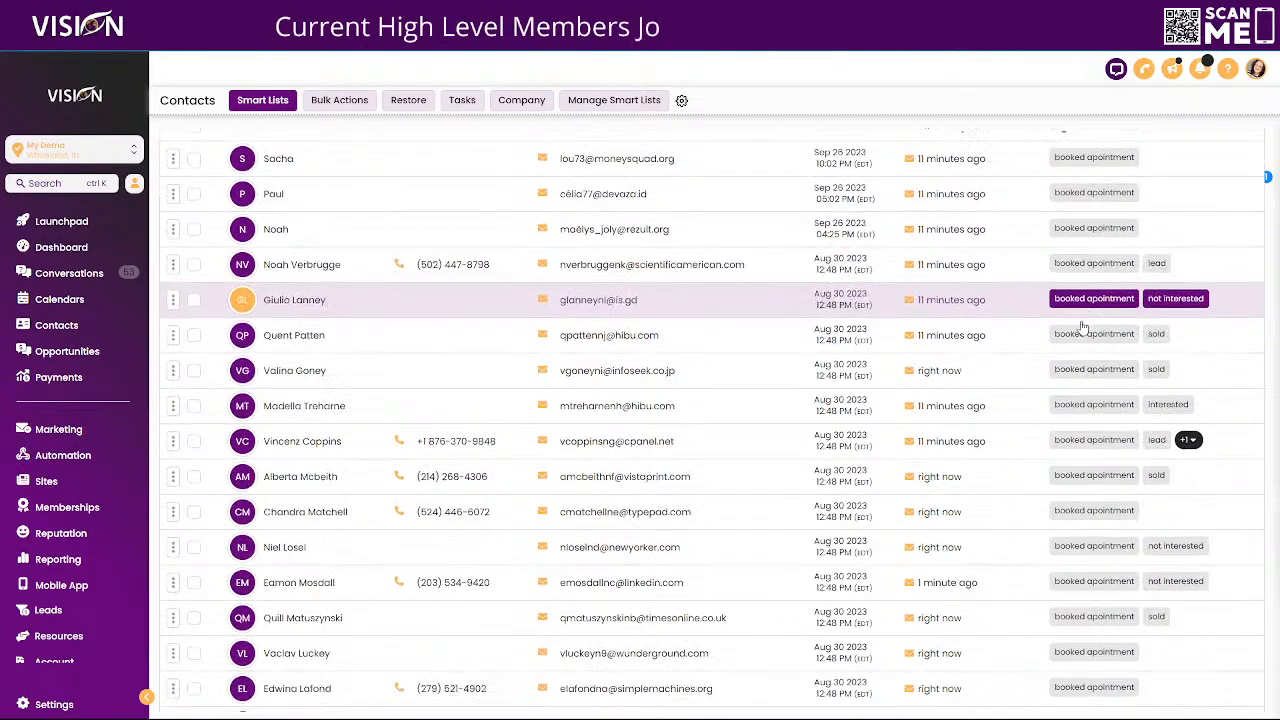
{"action": "scroll", "coordinate": [320, 370], "scroll_direction": "down", "scroll_amount": 1}
{"action": "scroll", "coordinate": [318, 358], "scroll_direction": "up", "scroll_amount": 3}
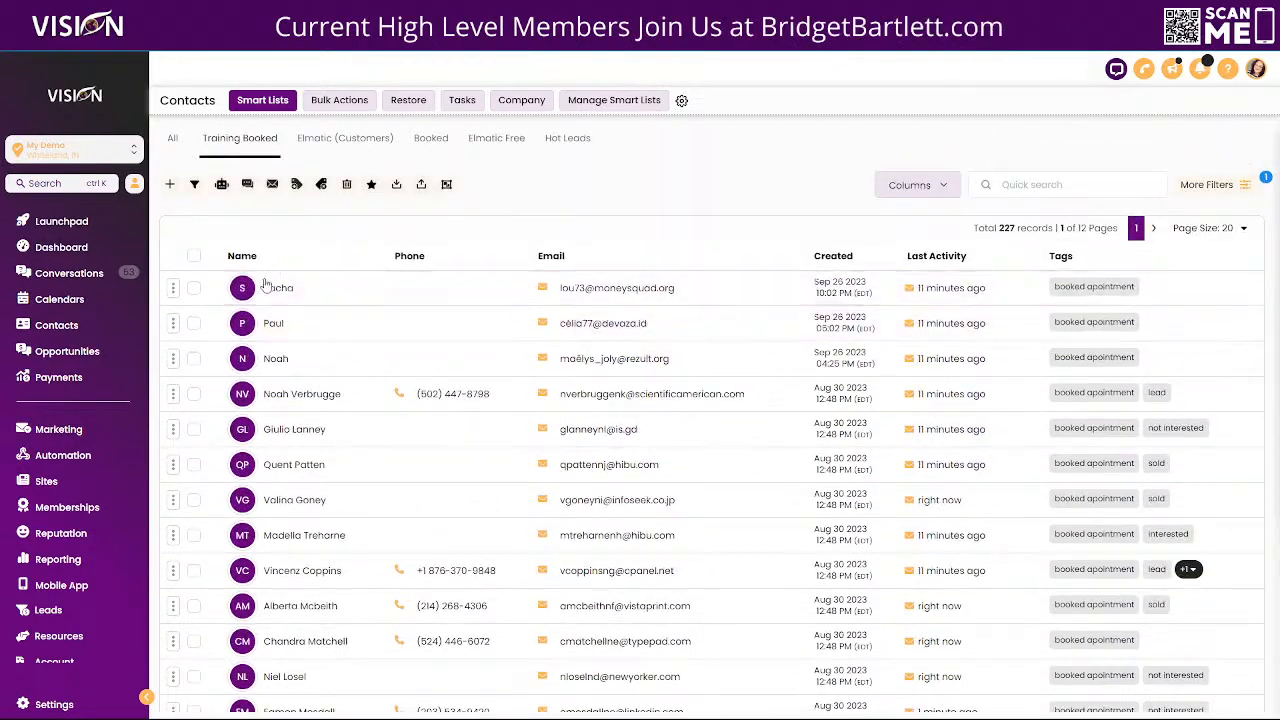
{"action": "left_click", "coordinate": [275, 289]}
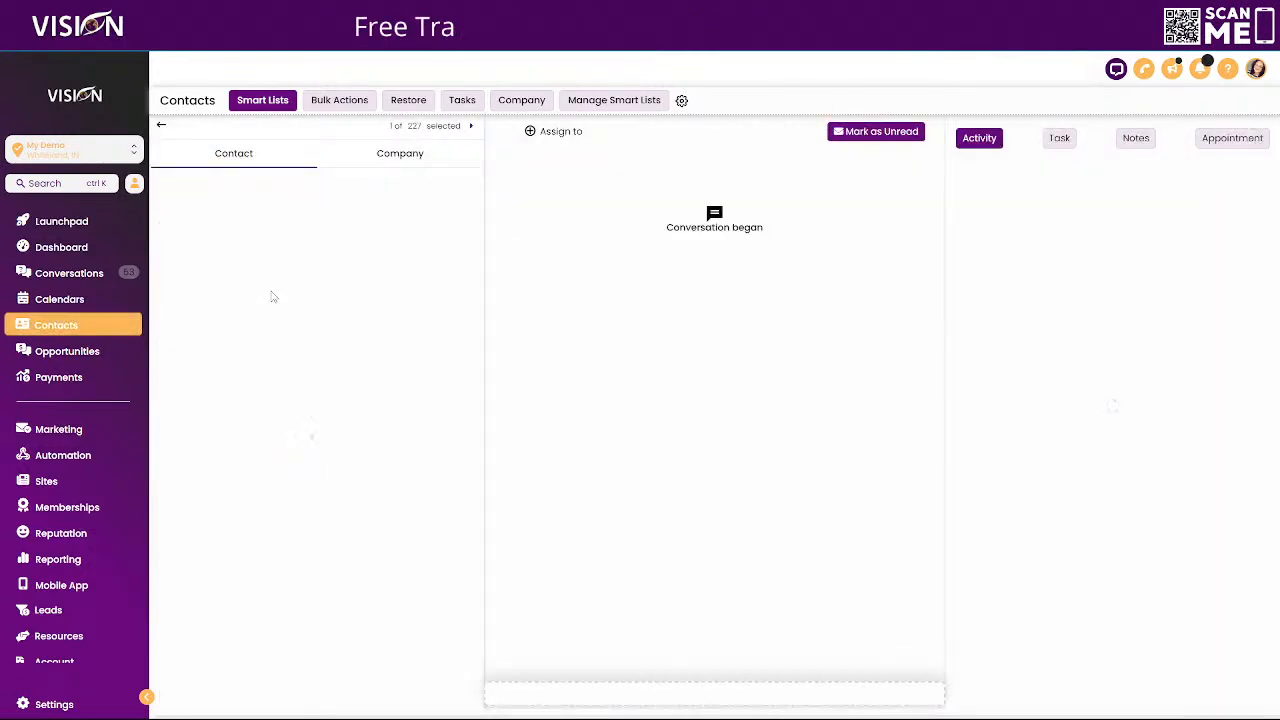
{"action": "scroll", "coordinate": [353, 379], "scroll_direction": "down", "scroll_amount": 10}
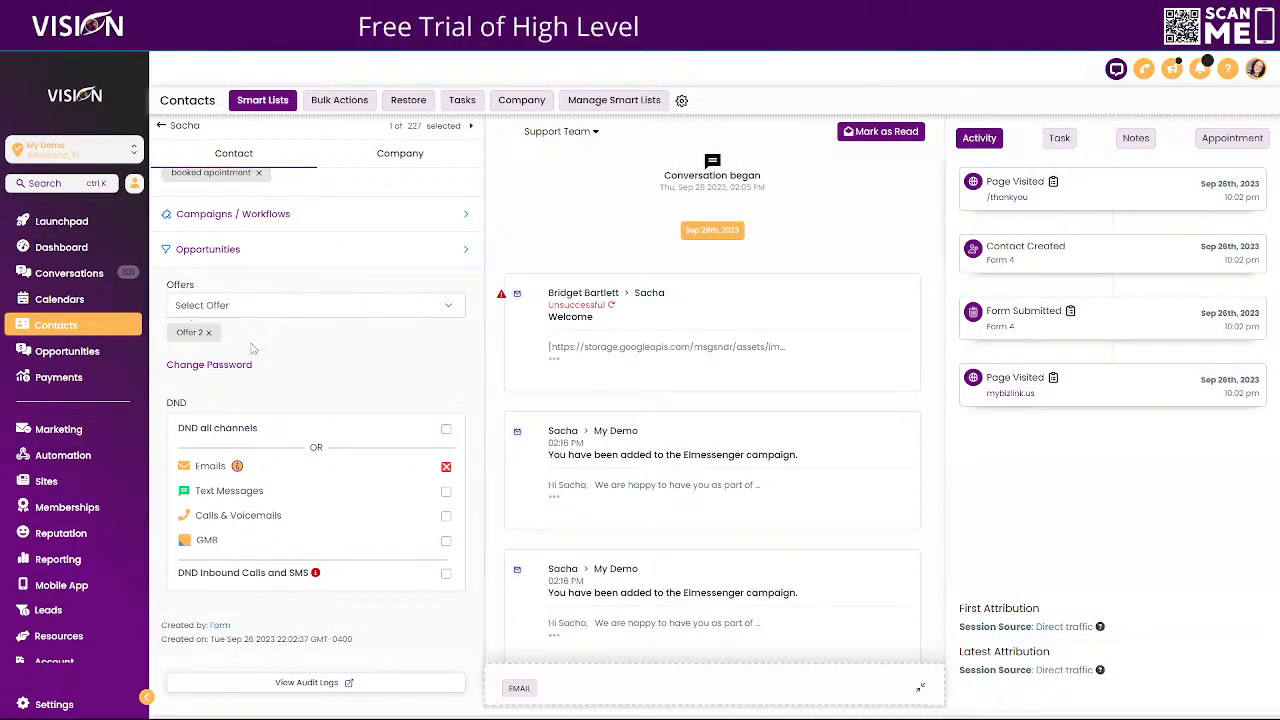
{"action": "scroll", "coordinate": [201, 457], "scroll_direction": "up", "scroll_amount": 3}
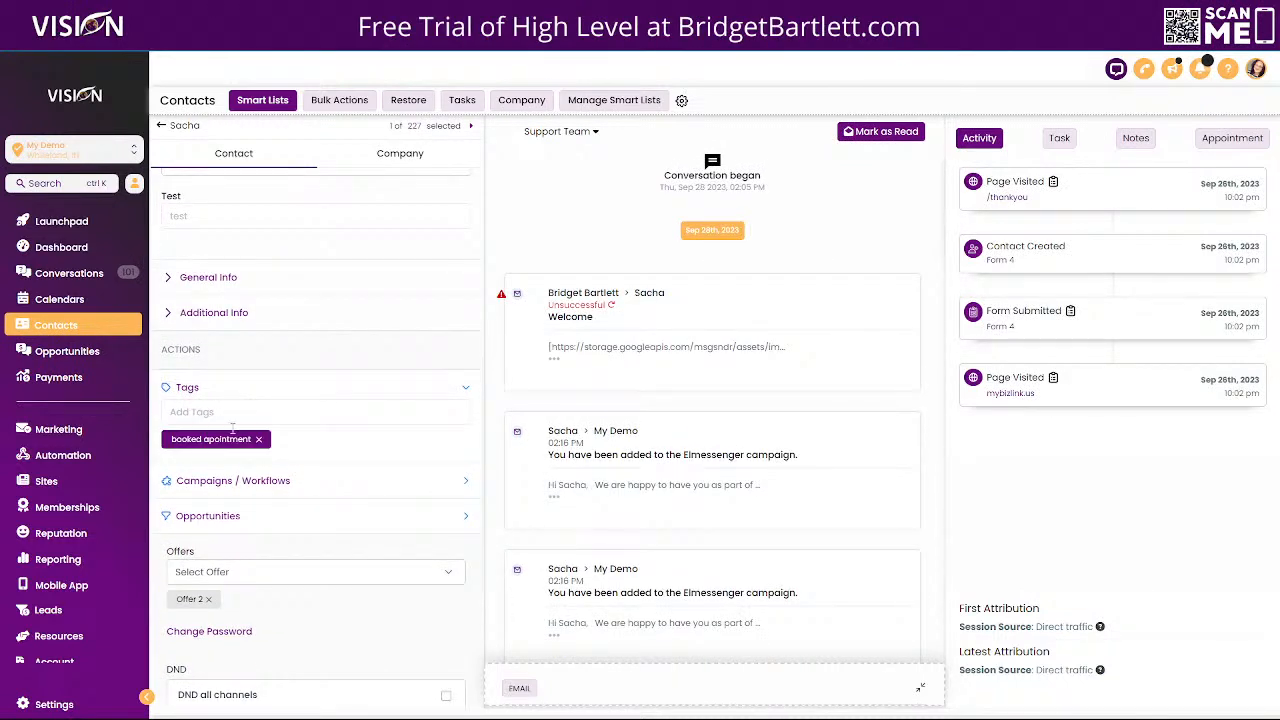
{"action": "scroll", "coordinate": [358, 459], "scroll_direction": "up", "scroll_amount": 2}
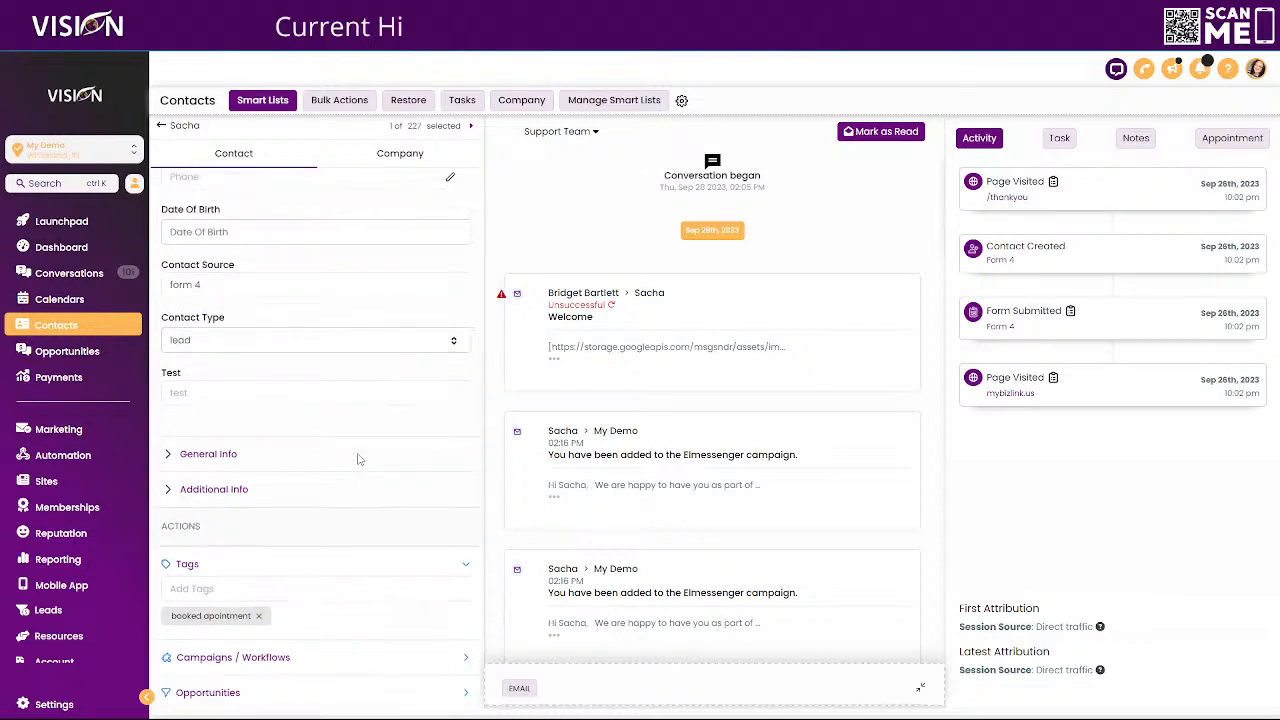
{"action": "scroll", "coordinate": [358, 459], "scroll_direction": "up", "scroll_amount": 3}
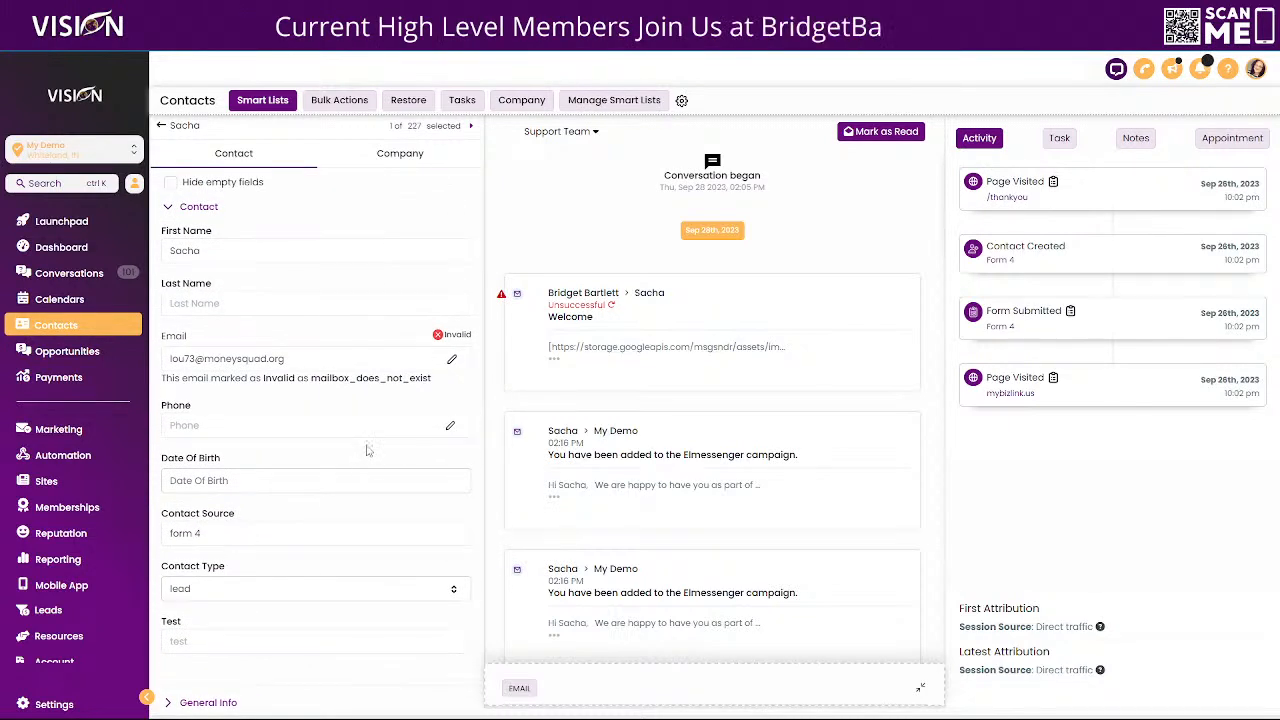